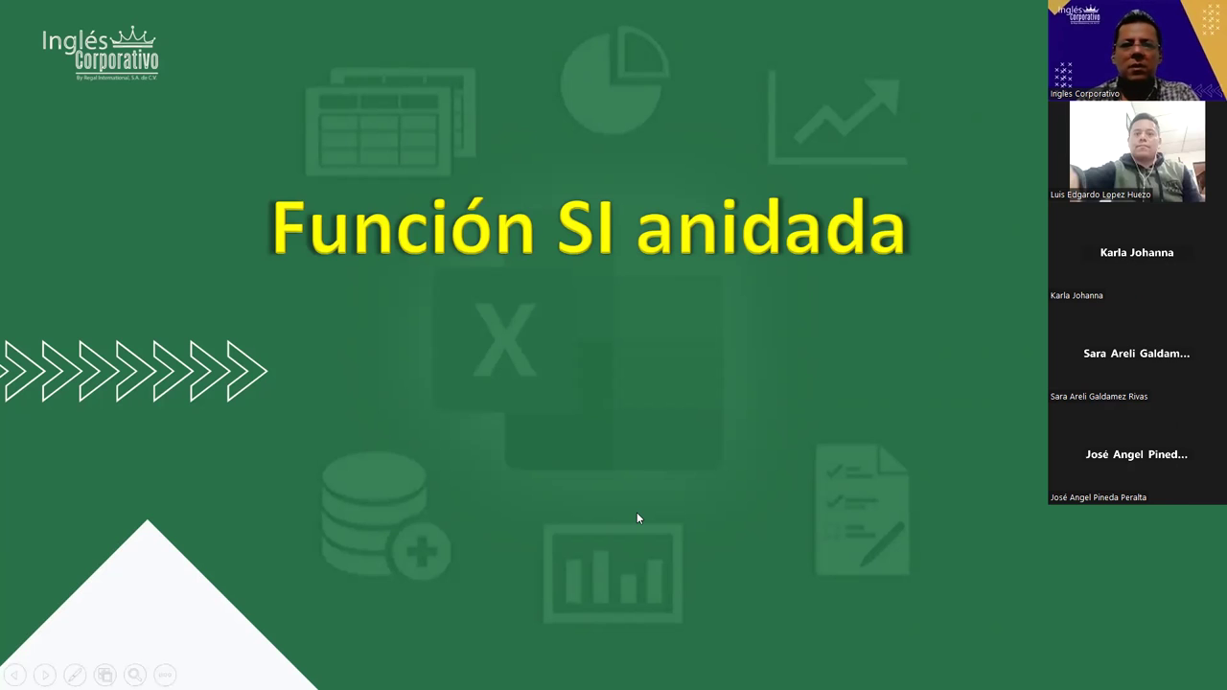
- Advance the class slideshow past the Función SI anidada title slide
{"action": "key", "text": "Right"}
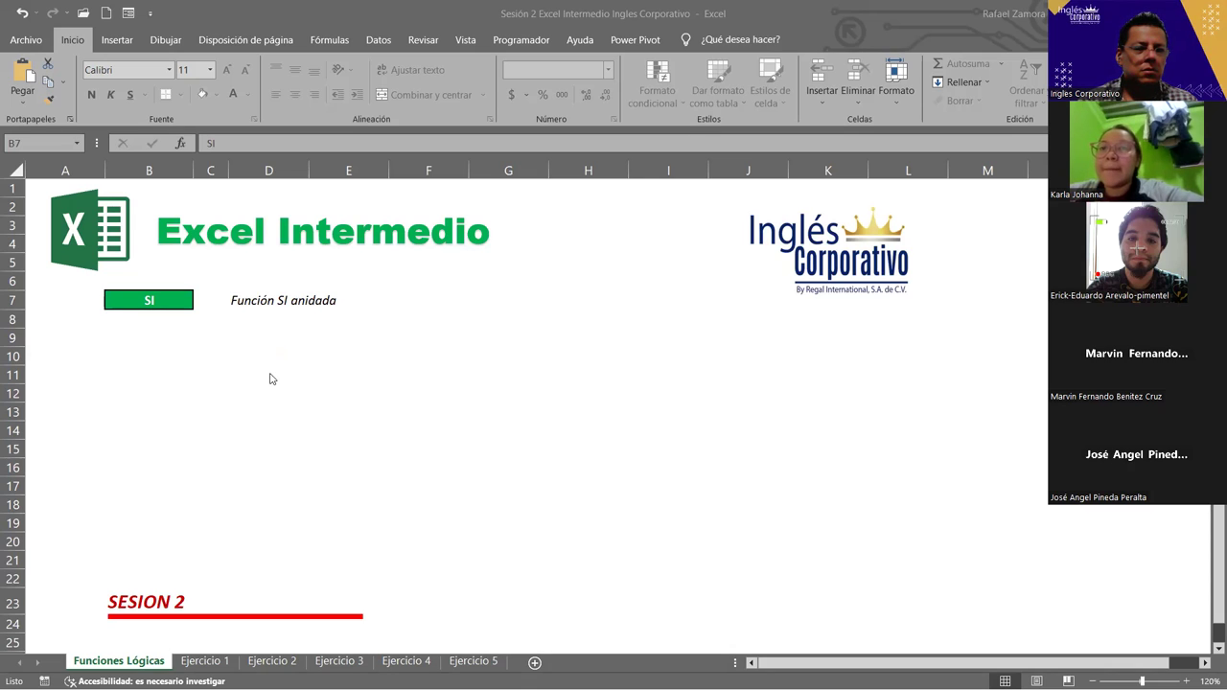
{"action": "scroll", "coordinate": [271, 379], "scroll_direction": "down", "scroll_amount": 1}
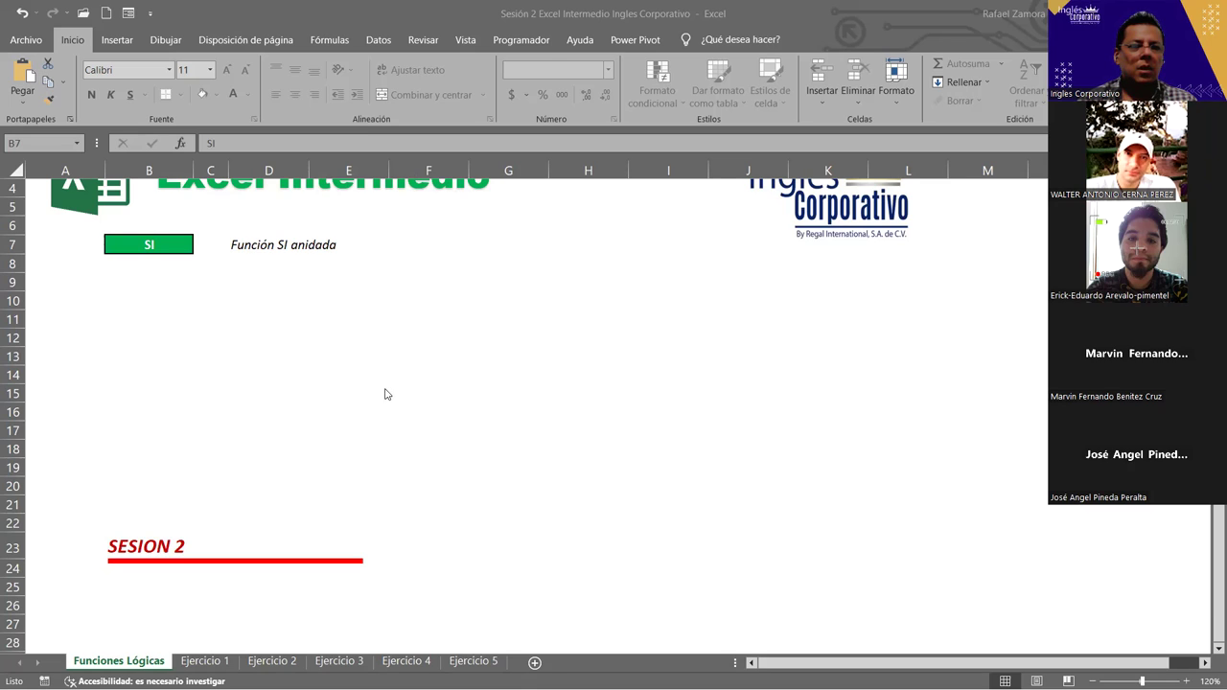
{"action": "scroll", "coordinate": [299, 434], "scroll_direction": "down", "scroll_amount": 1}
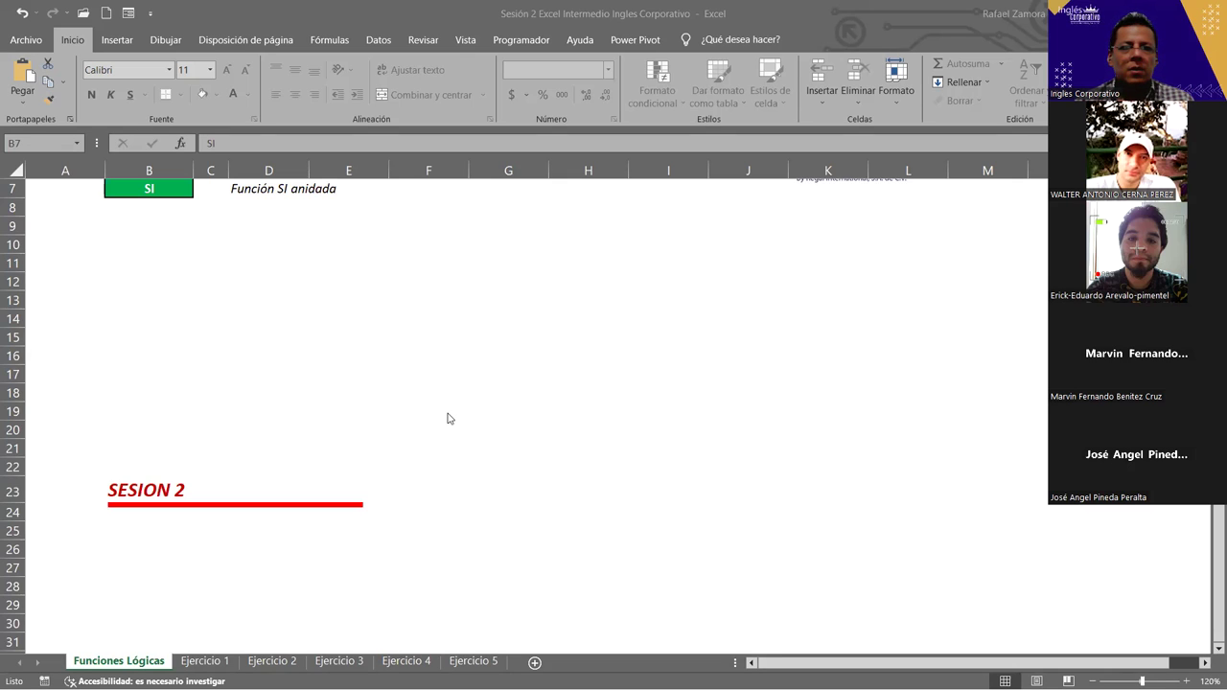
{"action": "scroll", "coordinate": [243, 517], "scroll_direction": "up", "scroll_amount": 2}
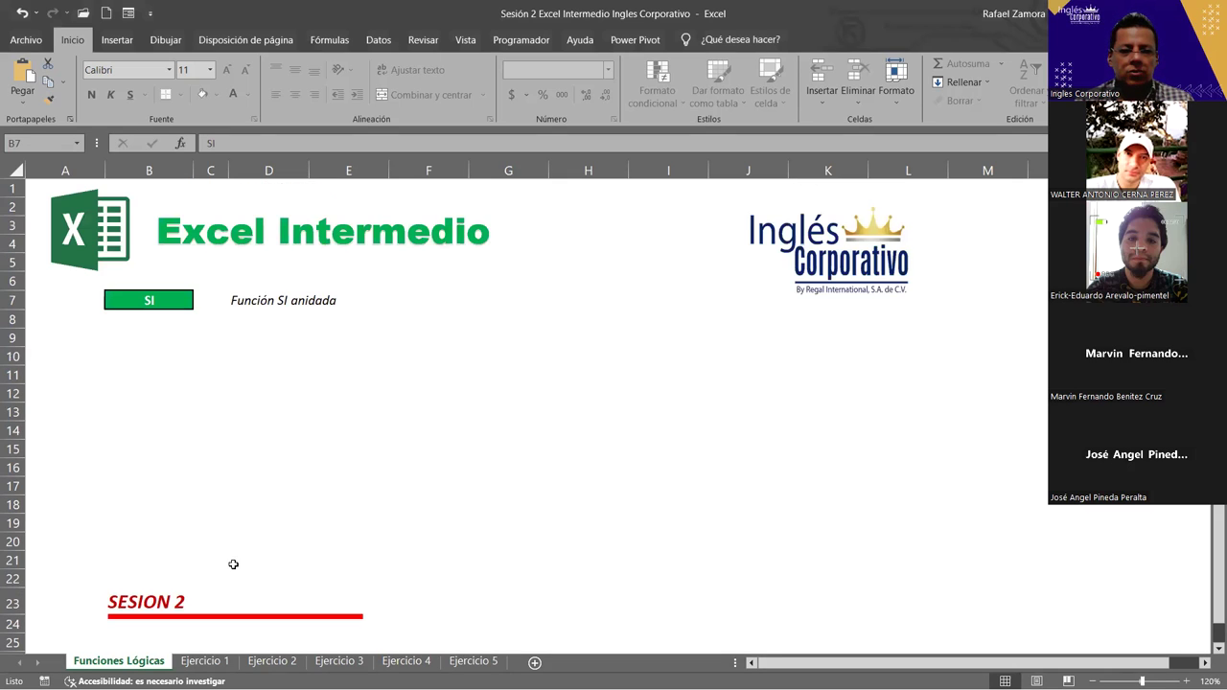
- Show the Ejercicio 1 sheet and point out its exercise statements in A10:B19
{"action": "left_click", "coordinate": [197, 662]}
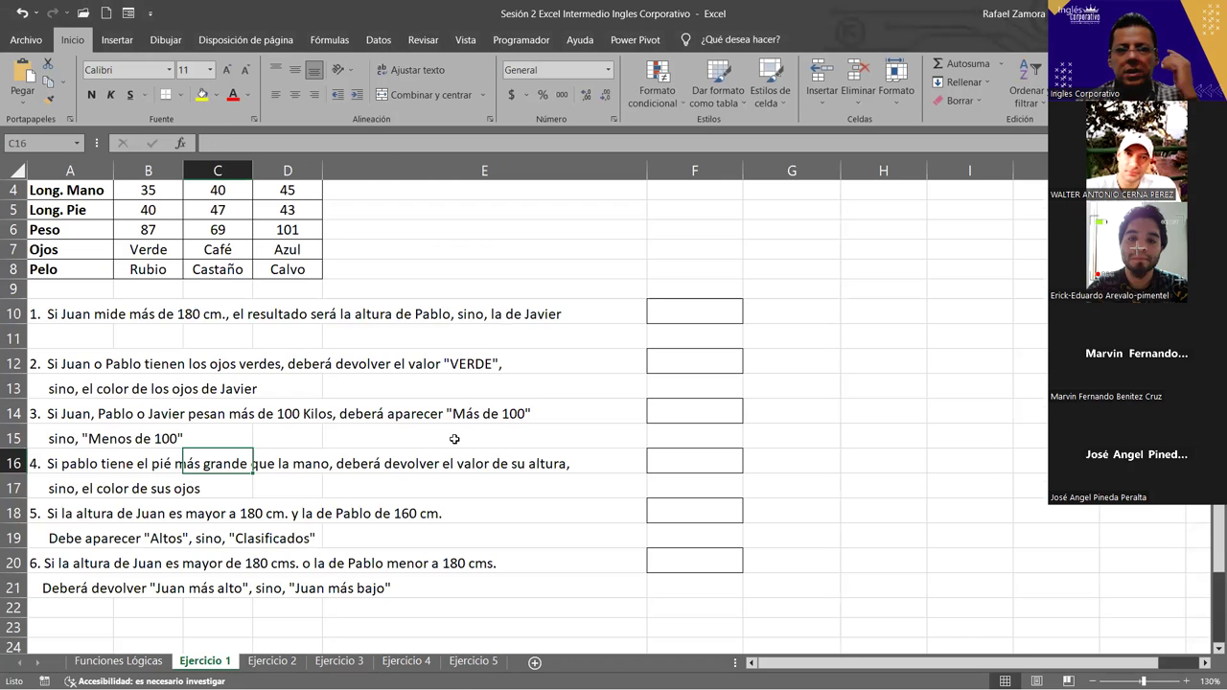
{"action": "scroll", "coordinate": [454, 438], "scroll_direction": "up", "scroll_amount": 1}
{"action": "scroll", "coordinate": [454, 438], "scroll_direction": "down", "scroll_amount": 1, "text": "ctrl"}
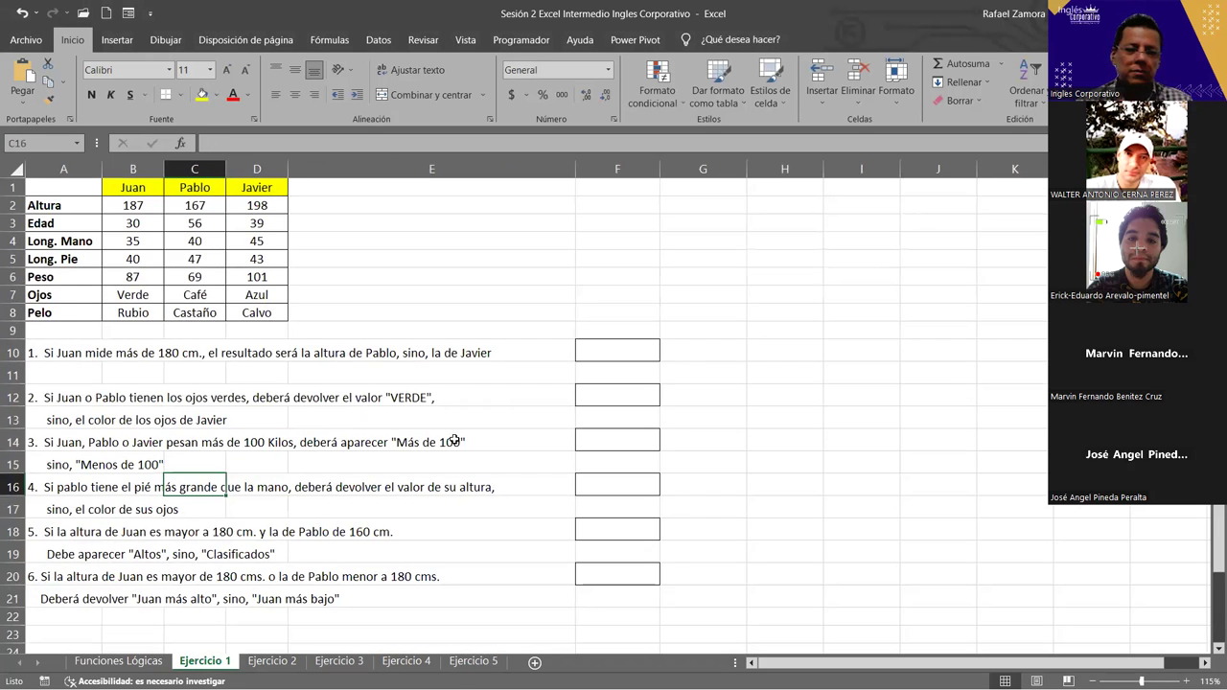
{"action": "left_click", "coordinate": [375, 240]}
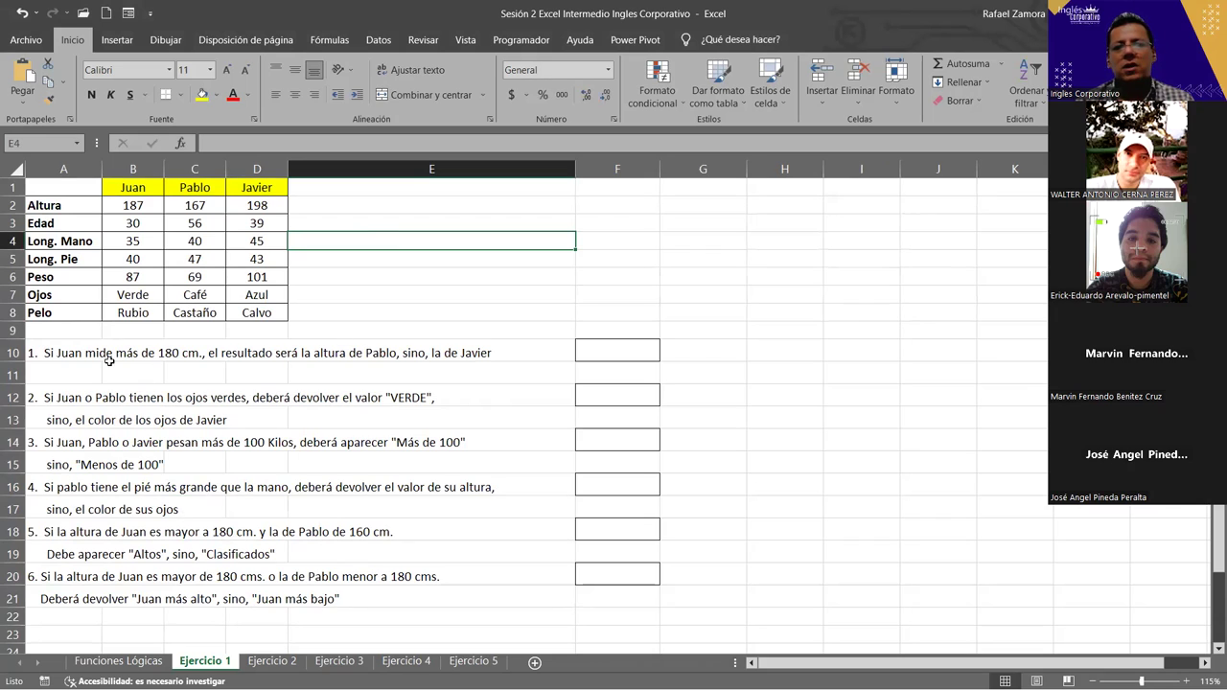
{"action": "left_click_drag", "start_coordinate": [65, 352], "coordinate": [76, 544]}
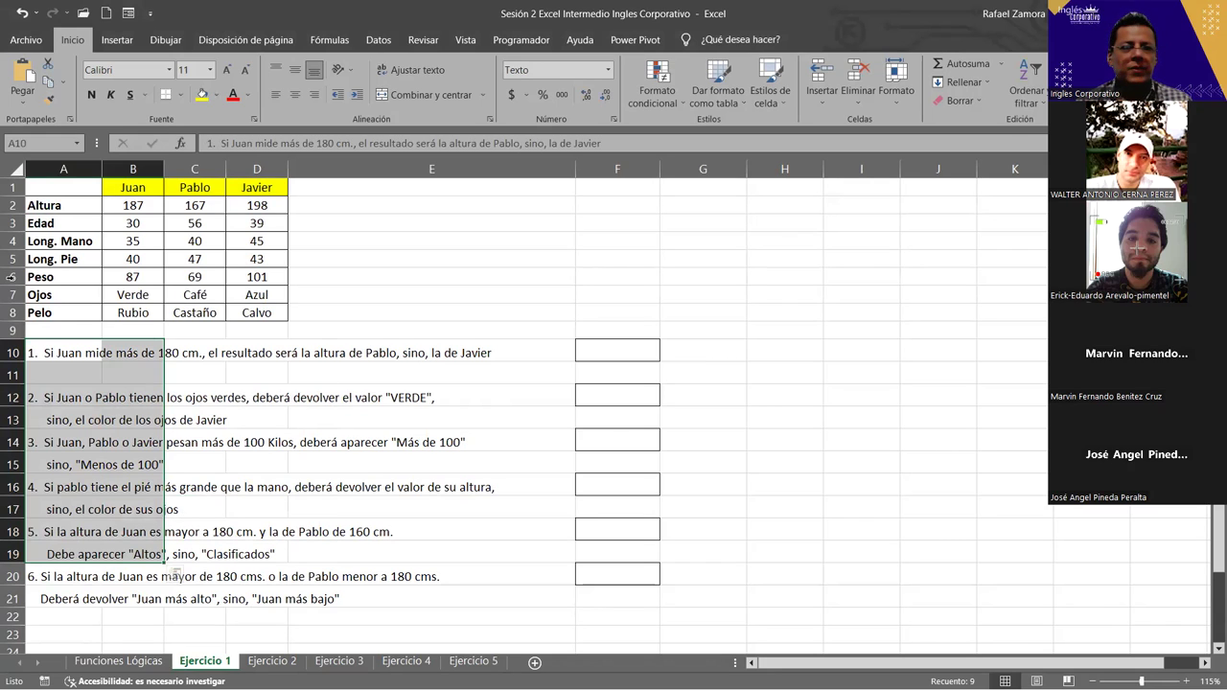
{"action": "left_click", "coordinate": [132, 599]}
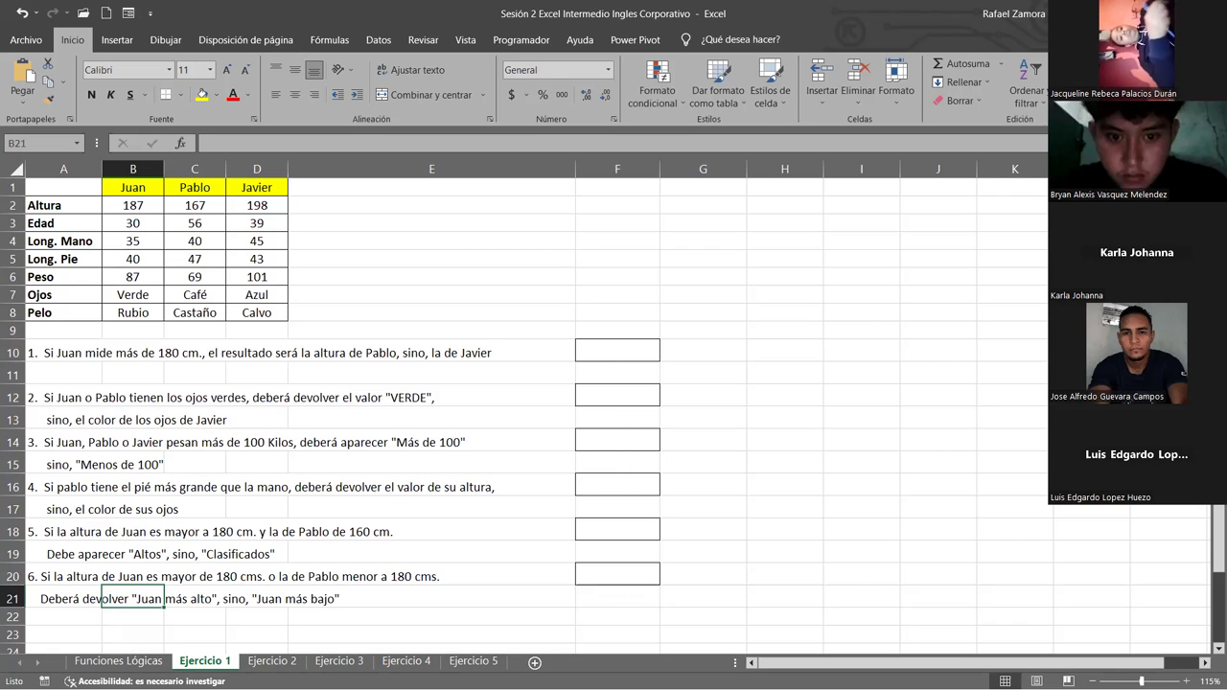
{"action": "left_click", "coordinate": [831, 431]}
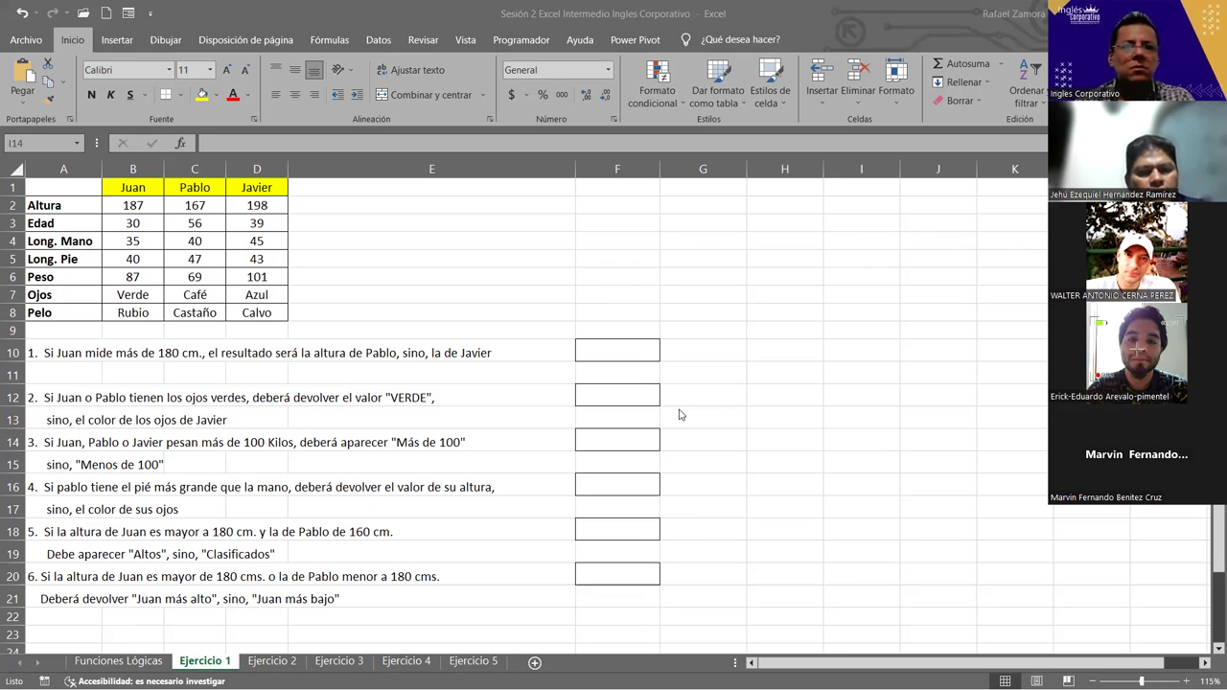
- Switch over to the Sesión 1 workbook
{"action": "key", "text": "alt+Tab"}
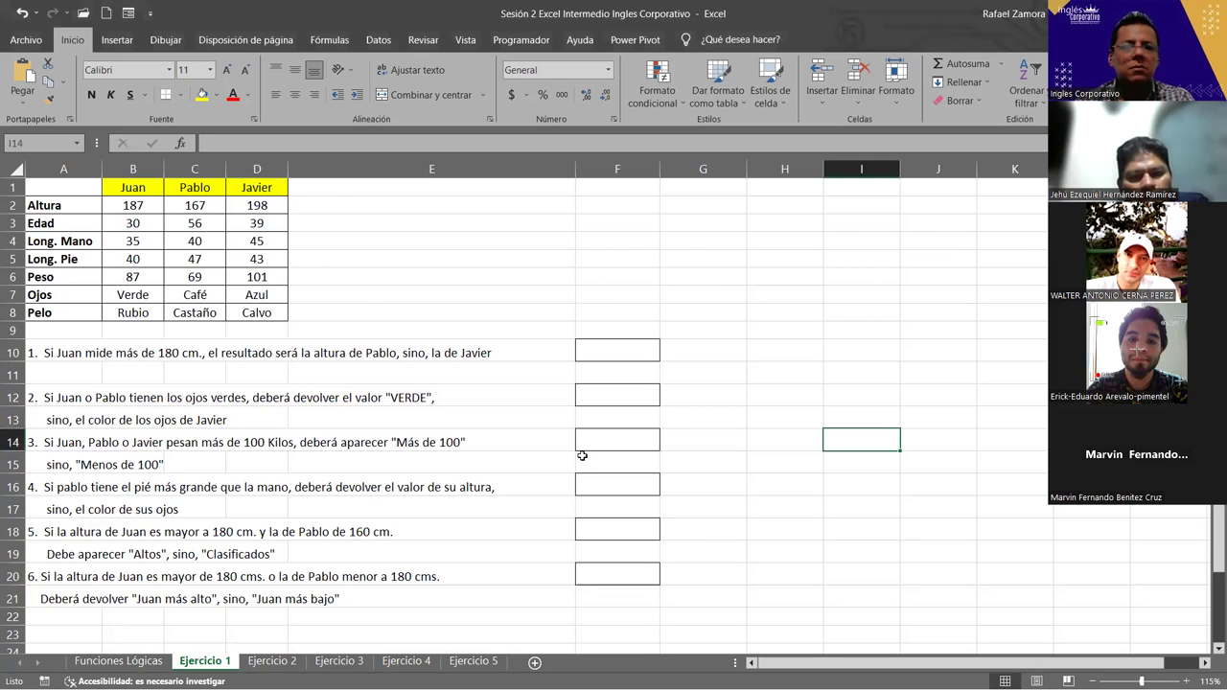
{"action": "key", "text": "alt+Tab"}
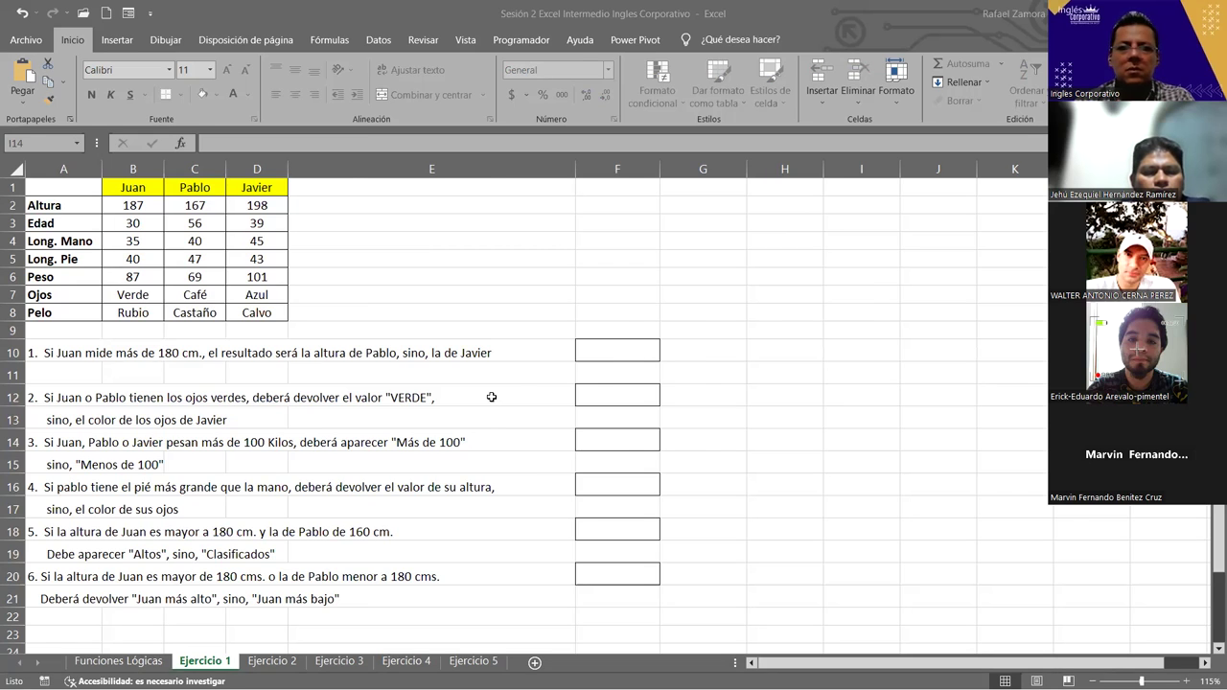
{"action": "key", "text": "alt+Tab"}
- Compare the Y O and NO example sheets, then go to Ejercicios Y O NO
{"action": "left_click", "coordinate": [235, 662]}
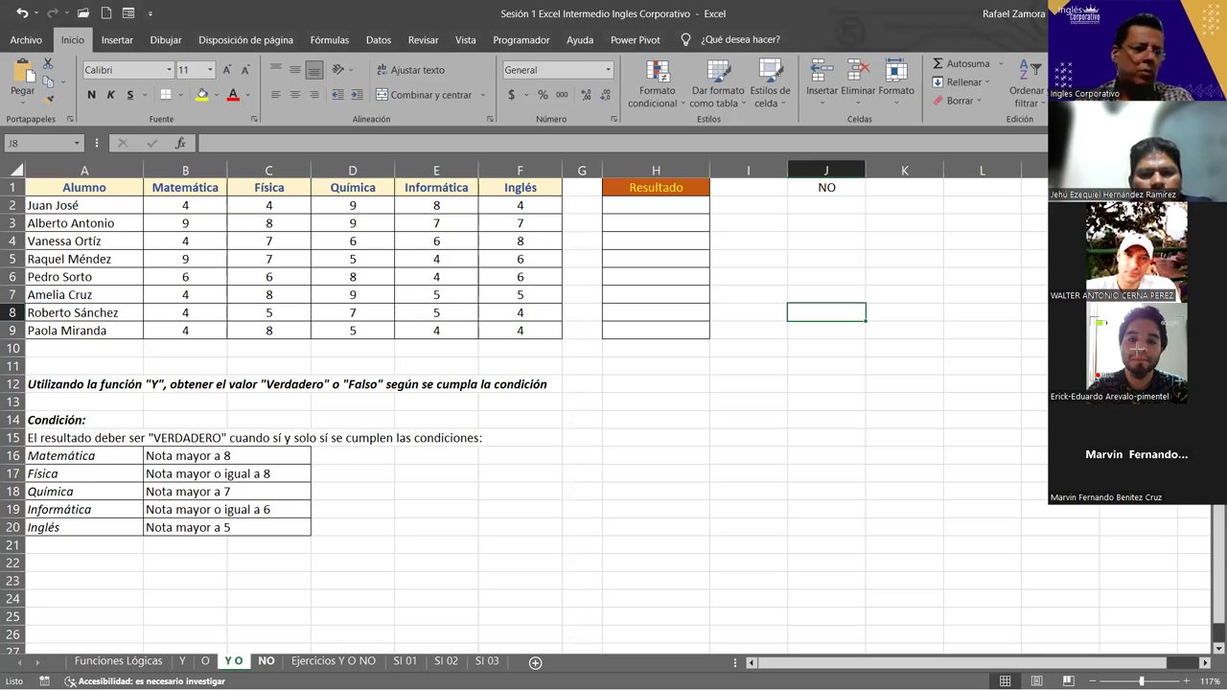
{"action": "left_click", "coordinate": [265, 664]}
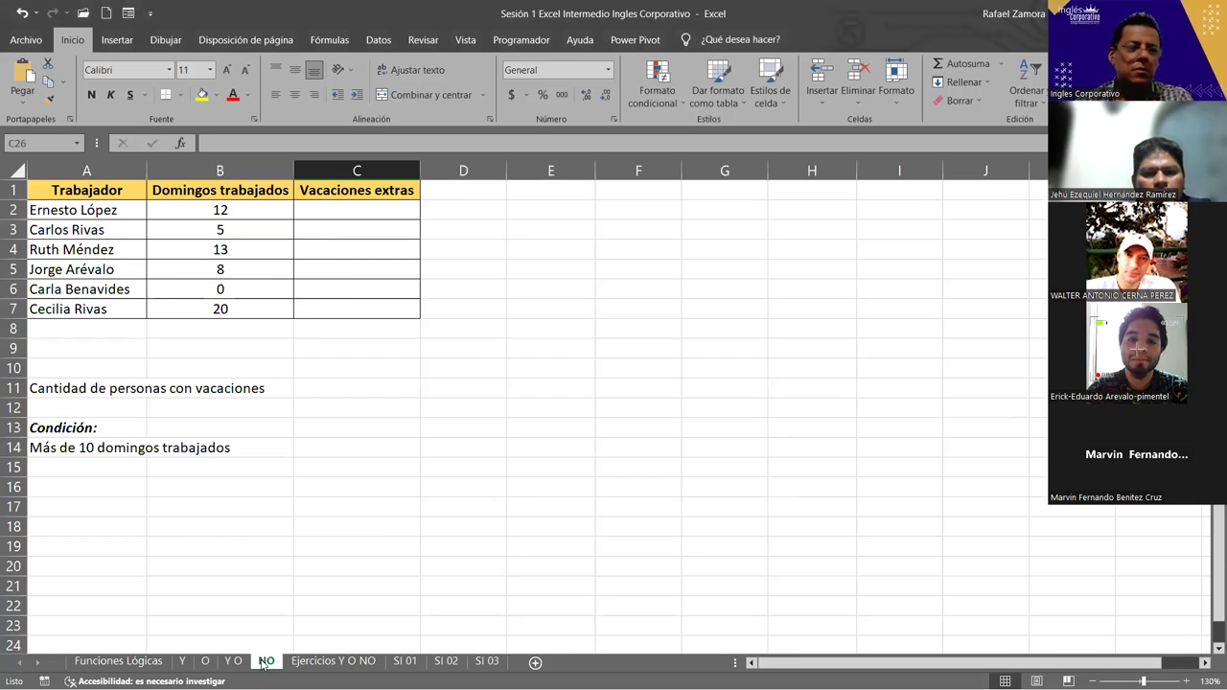
{"action": "left_click", "coordinate": [235, 661]}
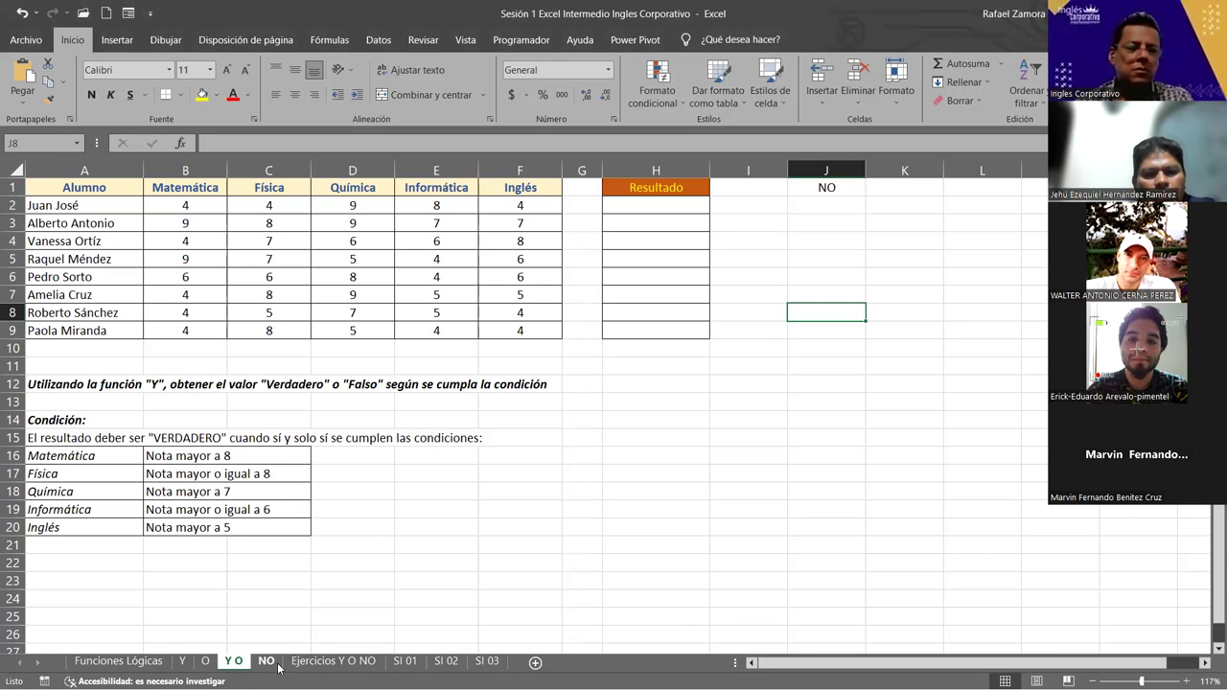
{"action": "left_click", "coordinate": [268, 663]}
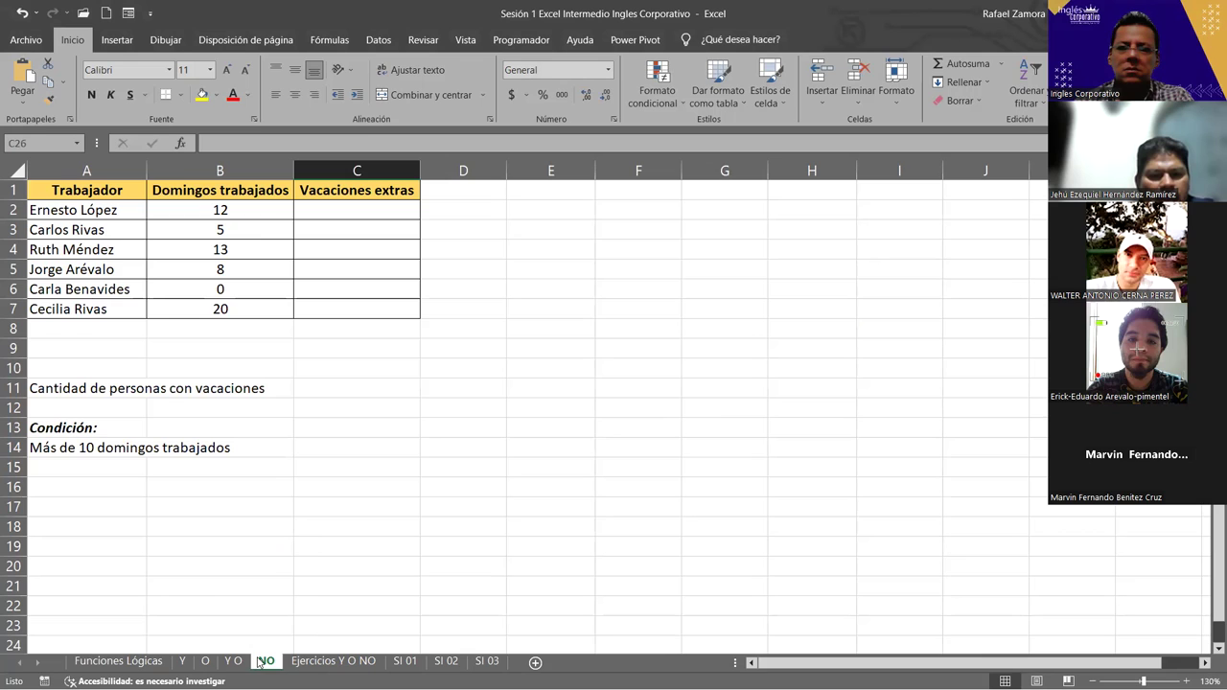
{"action": "left_click", "coordinate": [290, 661]}
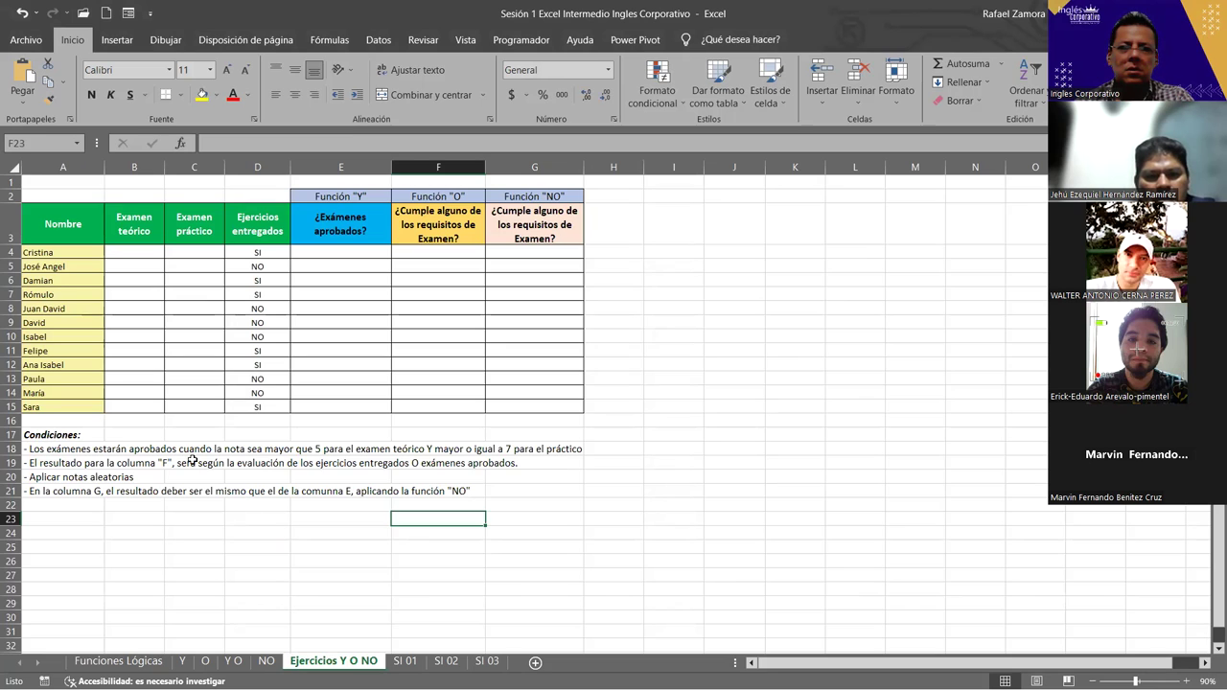
{"action": "scroll", "coordinate": [191, 459], "scroll_direction": "up", "scroll_amount": 1, "text": "ctrl"}
{"action": "scroll", "coordinate": [192, 460], "scroll_direction": "up", "scroll_amount": 1, "text": "ctrl"}
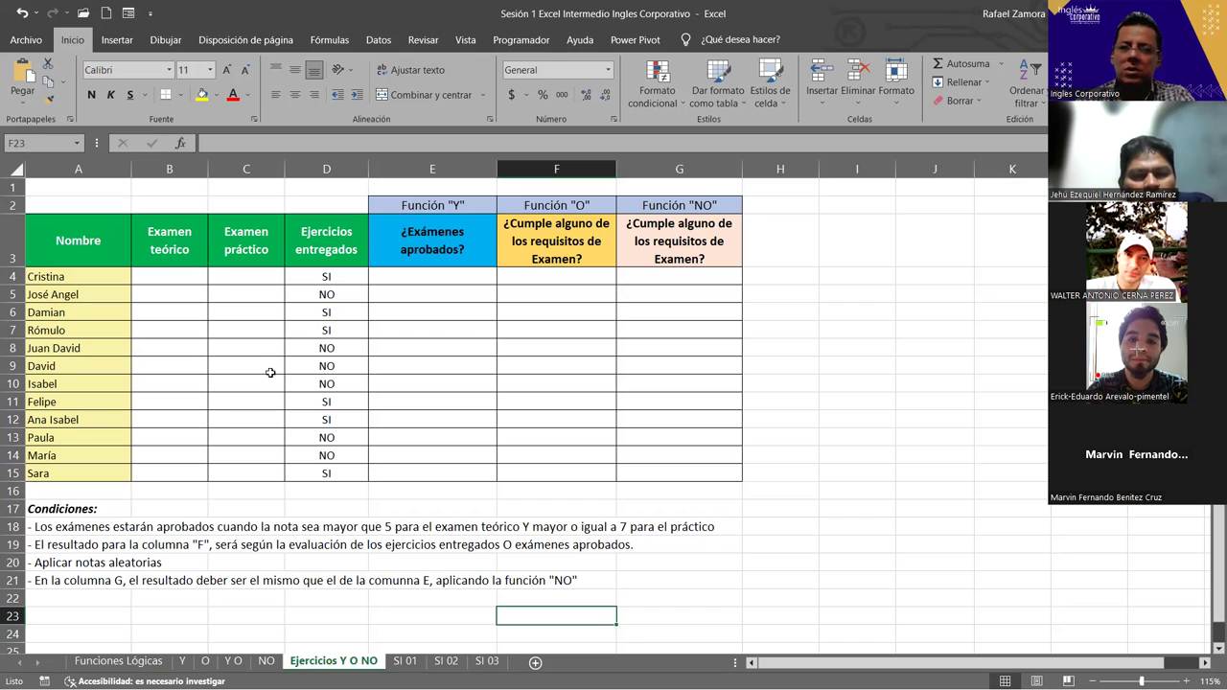
{"action": "scroll", "coordinate": [335, 462], "scroll_direction": "up", "scroll_amount": 1, "text": "ctrl"}
{"action": "scroll", "coordinate": [330, 457], "scroll_direction": "up", "scroll_amount": 1}
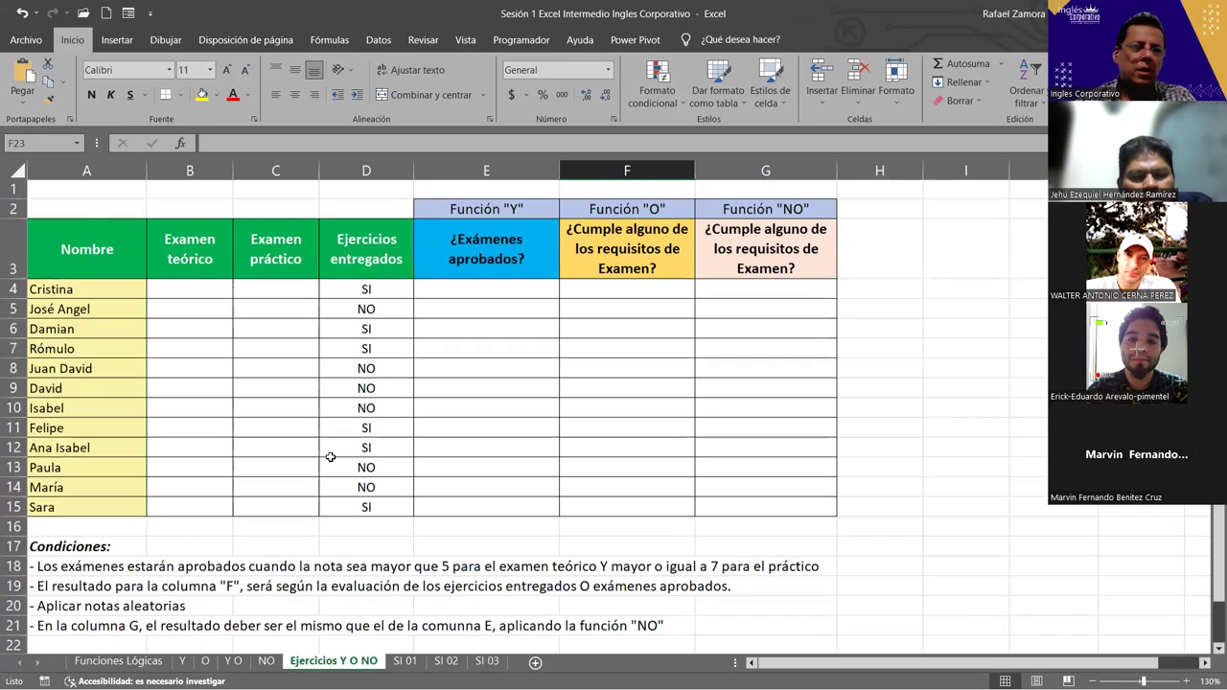
{"action": "scroll", "coordinate": [329, 456], "scroll_direction": "down", "scroll_amount": 1, "text": "ctrl"}
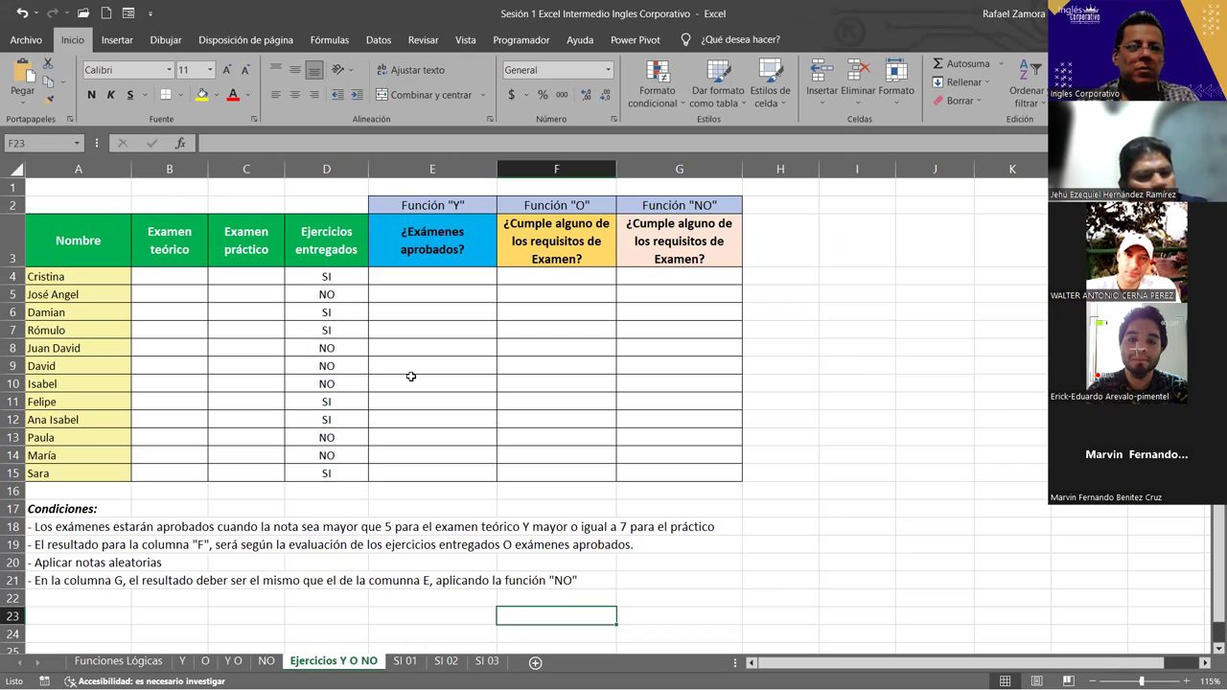
- Enter =ALEATORIO.ENTRE(4,10) in B4 for Cristina's theory exam score
{"action": "left_click", "coordinate": [165, 277]}
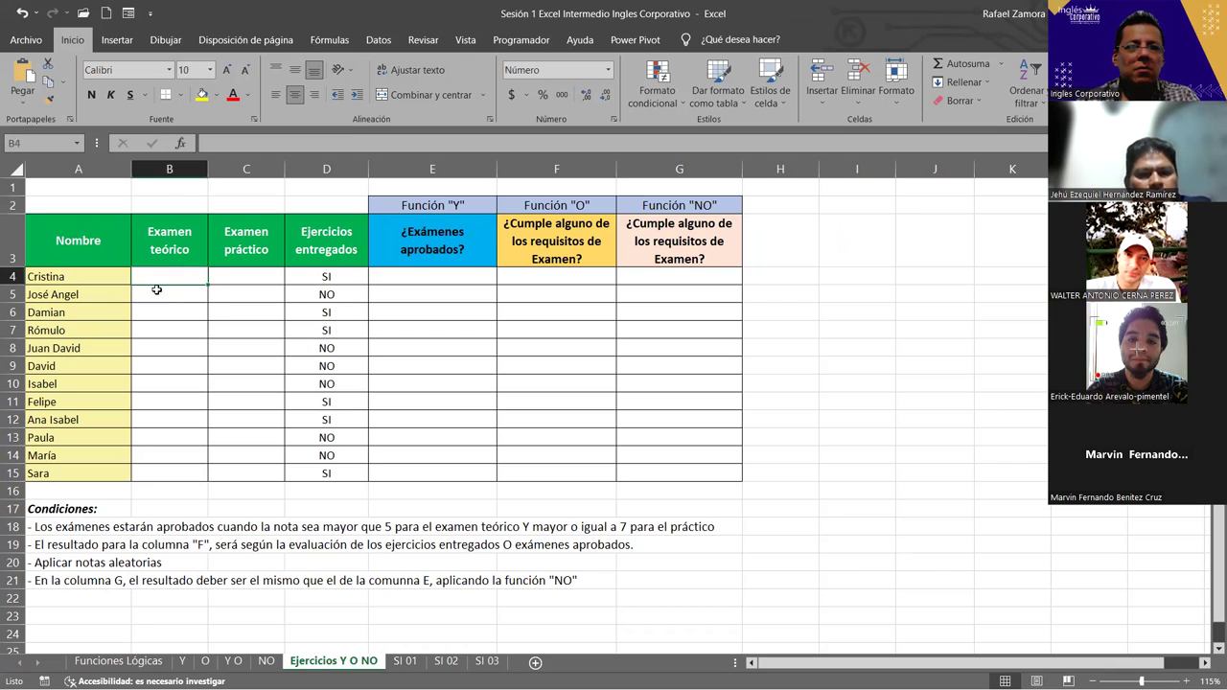
{"action": "type", "text": ")"}
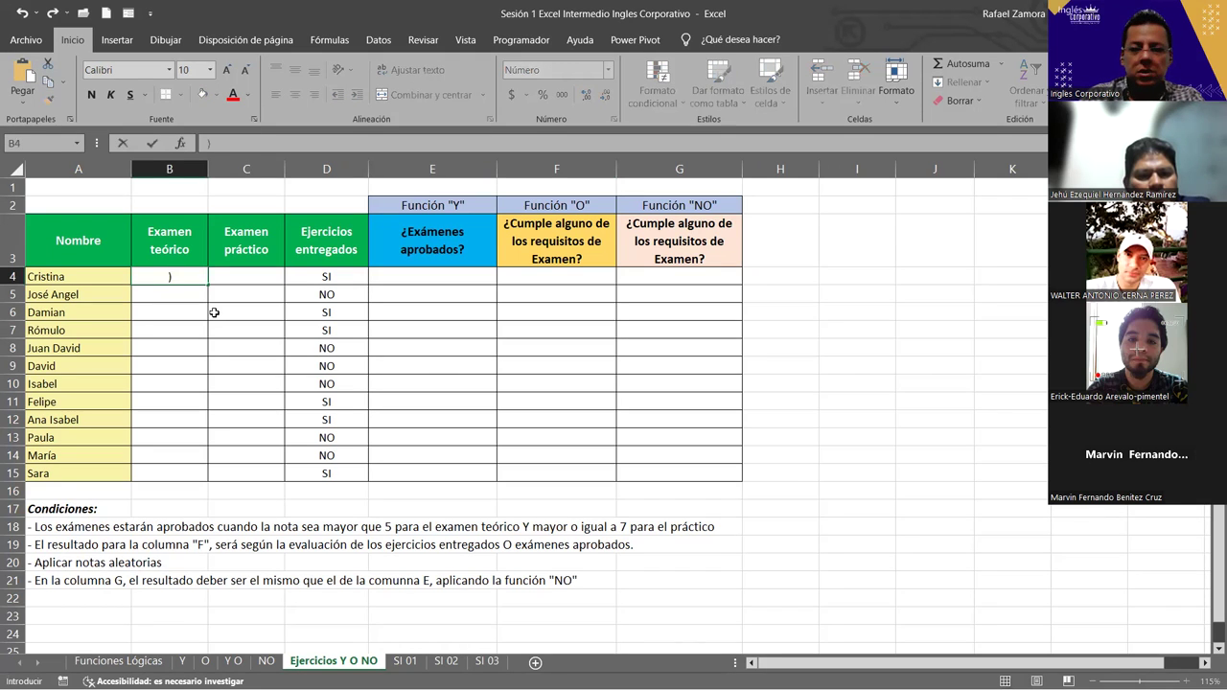
{"action": "type", "text": "="}
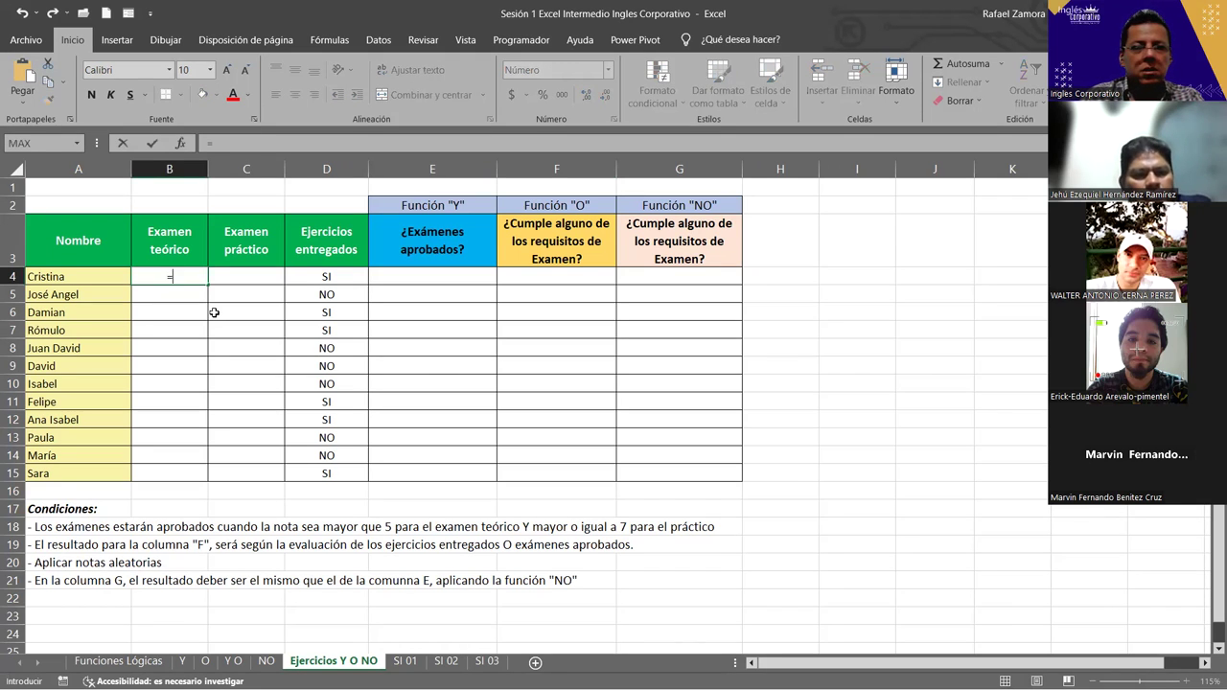
{"action": "type", "text": "ale"}
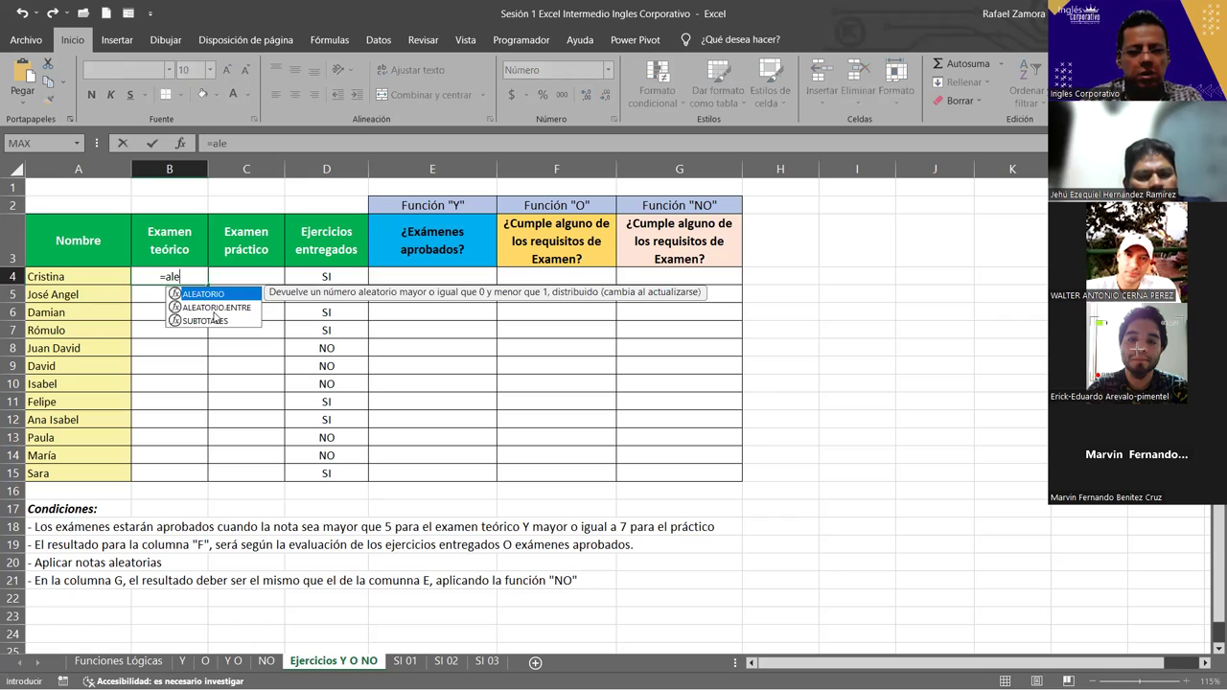
{"action": "double_click", "coordinate": [213, 309]}
{"action": "key", "text": "Left"}
{"action": "type", "text": ","}
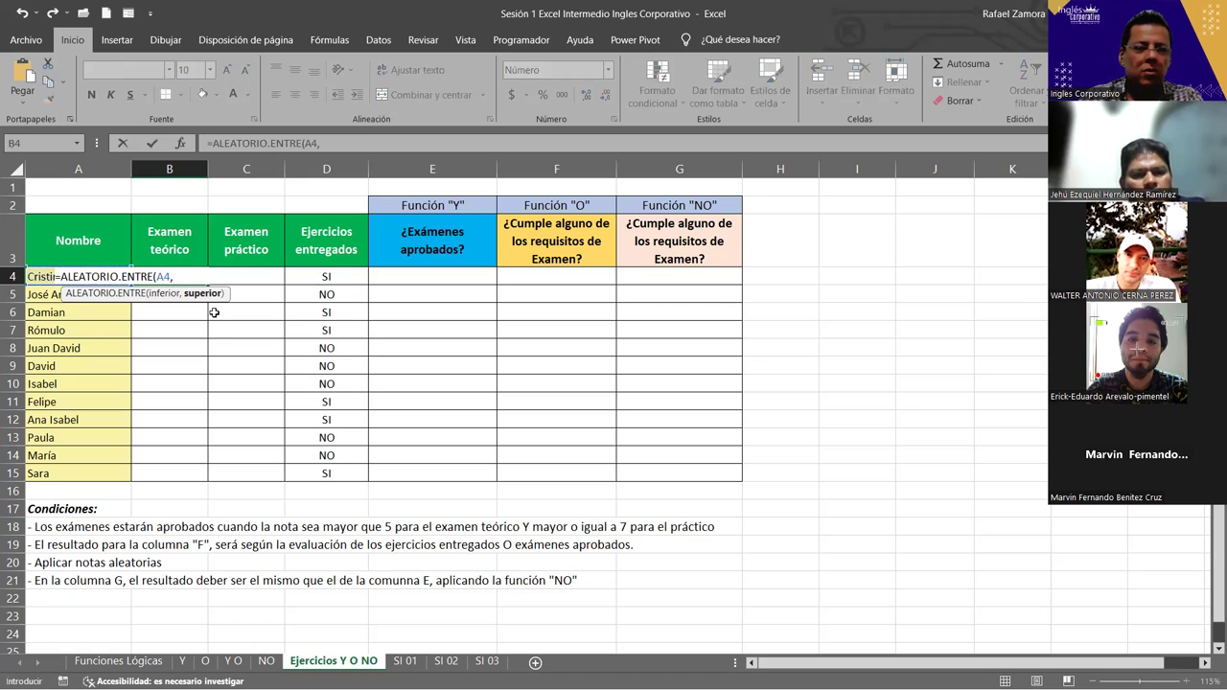
{"action": "key", "text": "BackSpace"}
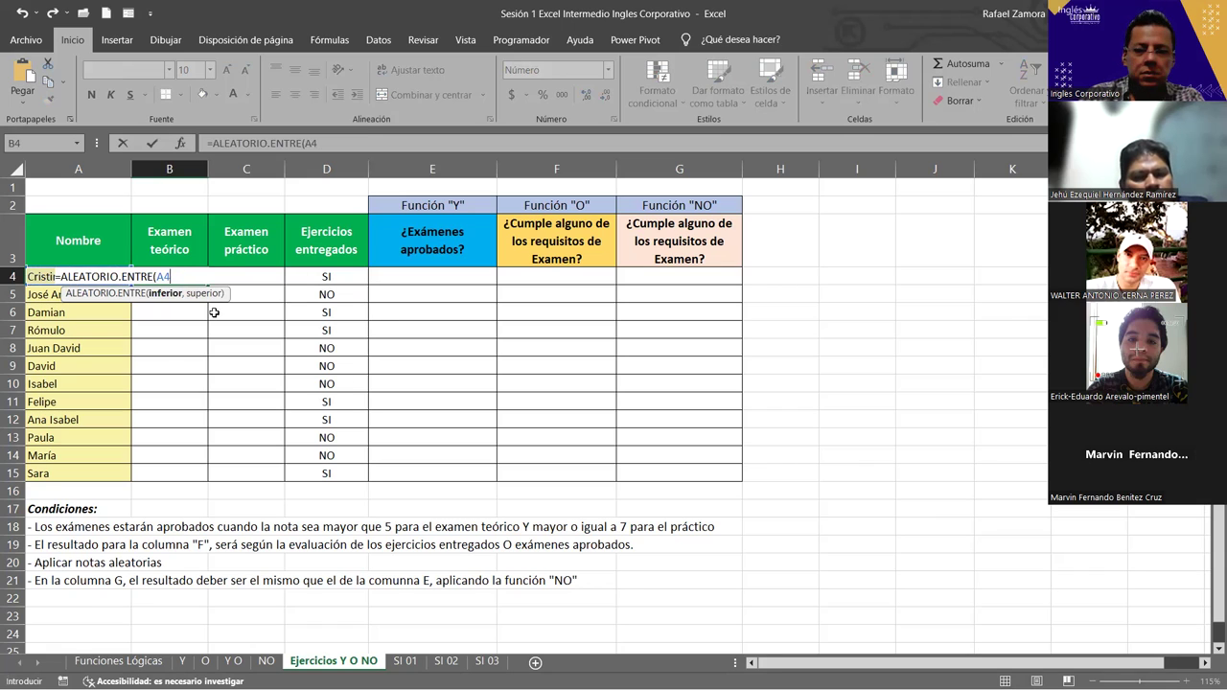
{"action": "key", "text": "BackSpace"}
{"action": "key", "text": "BackSpace"}
{"action": "type", "text": "4,10"}
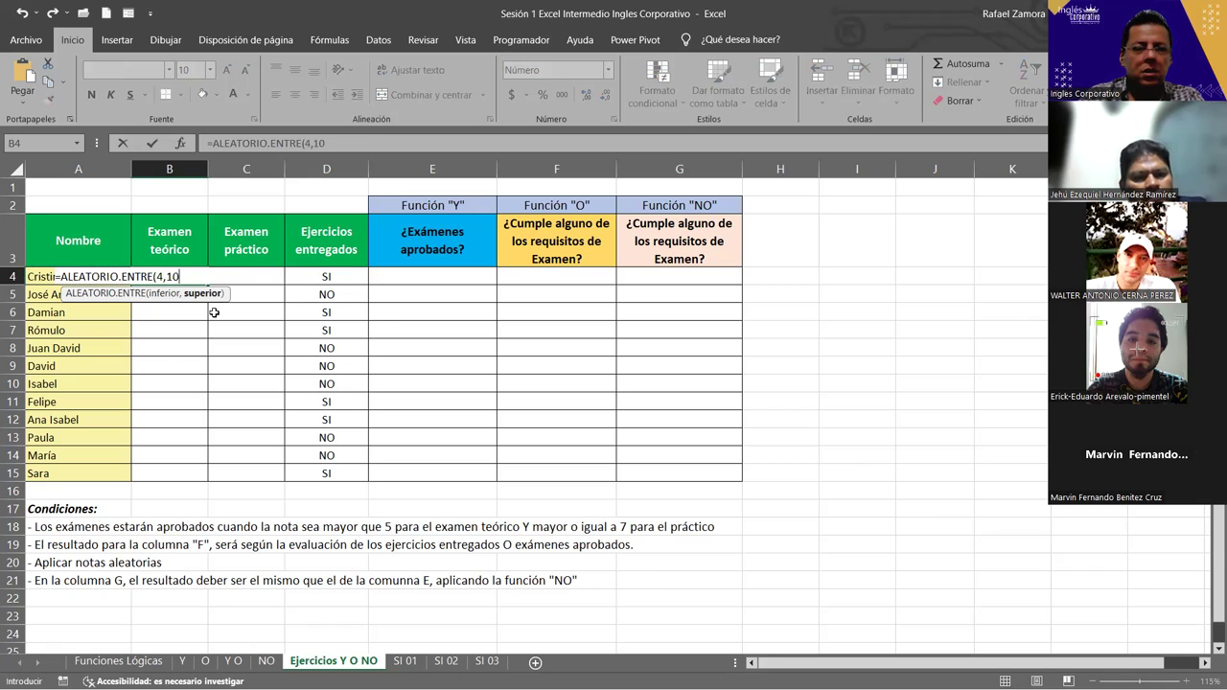
{"action": "type", "text": ")"}
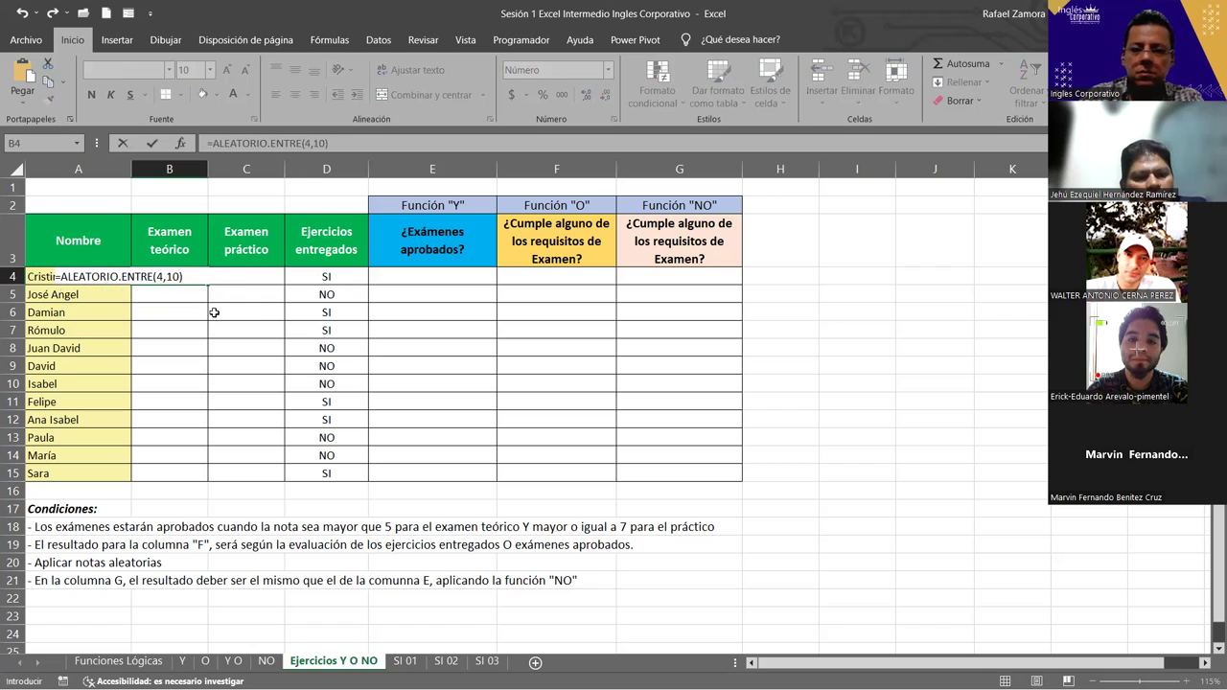
{"action": "key", "text": "Return"}
- Copy the random score formula across B4:C15 for all twelve students
{"action": "left_click", "coordinate": [190, 273]}
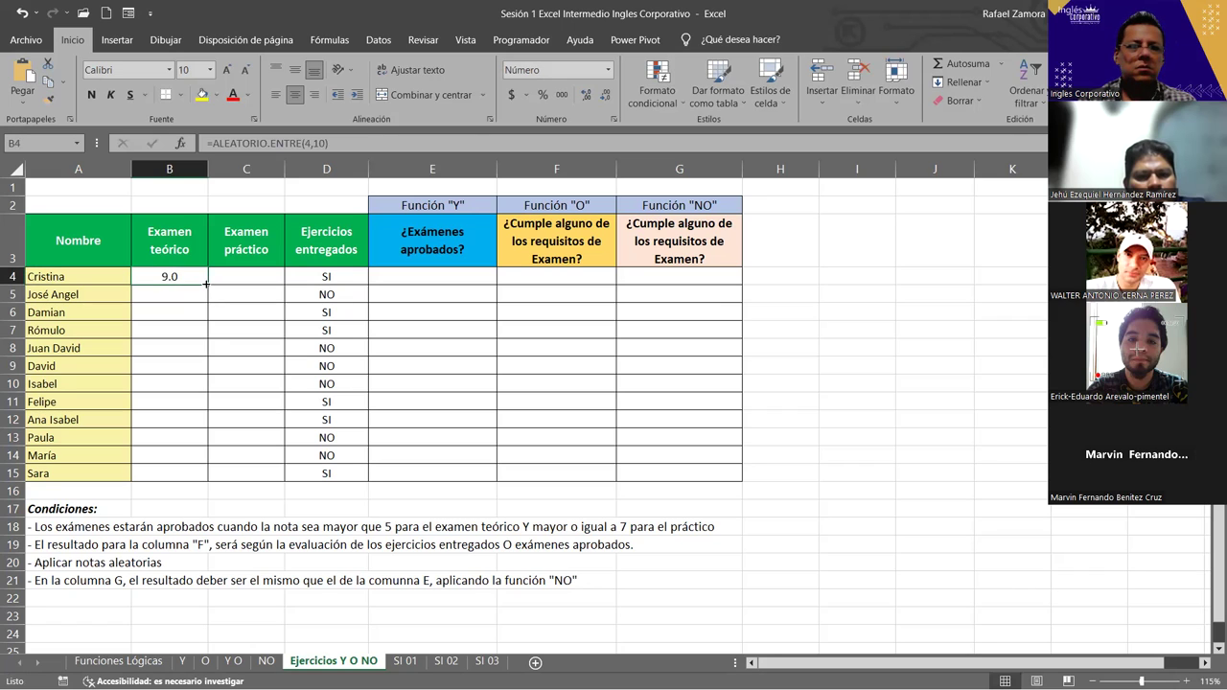
{"action": "mouse_move", "coordinate": [207, 284]}
{"action": "left_mouse_down"}
{"action": "mouse_move", "coordinate": [206, 470]}
{"action": "mouse_move", "coordinate": [280, 481]}
{"action": "left_mouse_up"}
{"action": "left_click", "coordinate": [448, 430]}
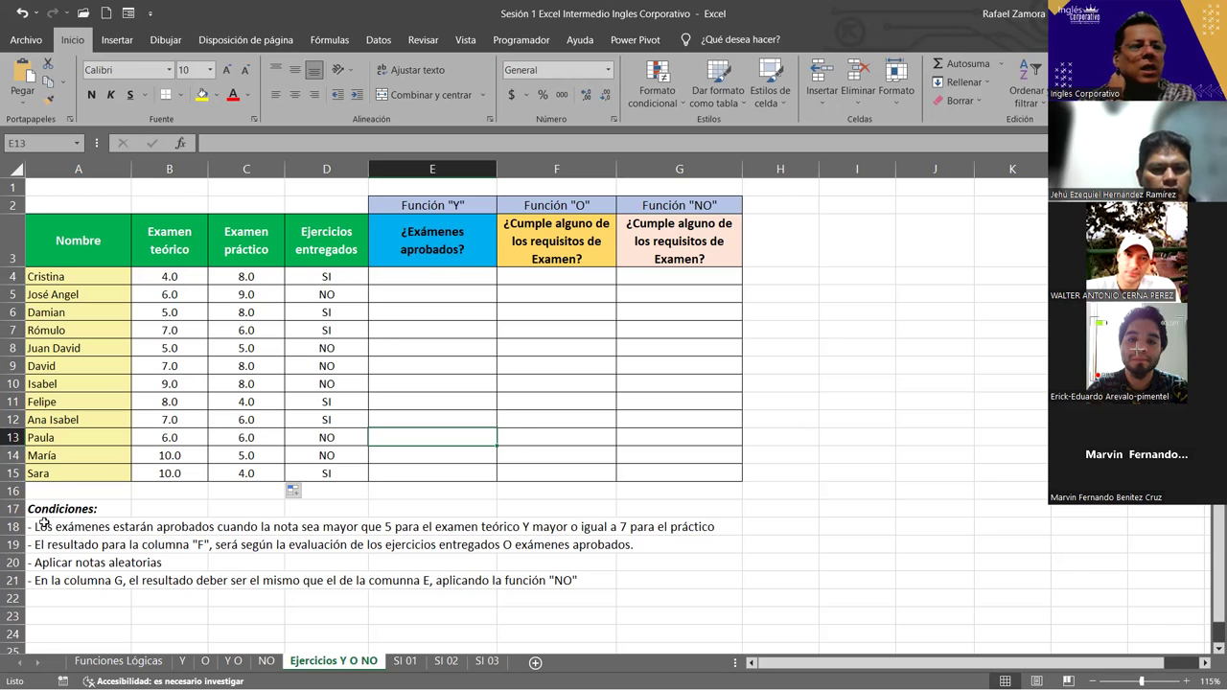
{"action": "left_click_drag", "start_coordinate": [46, 529], "coordinate": [54, 583]}
{"action": "left_click", "coordinate": [55, 583]}
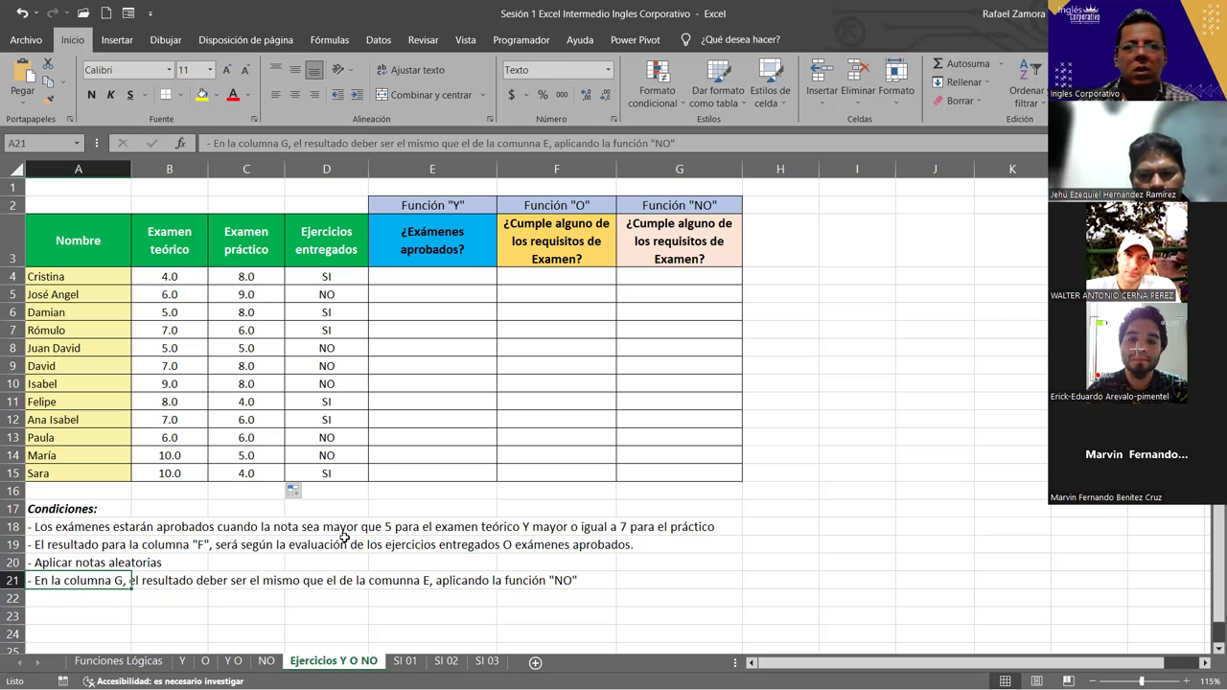
{"action": "left_click_drag", "start_coordinate": [437, 273], "coordinate": [431, 474]}
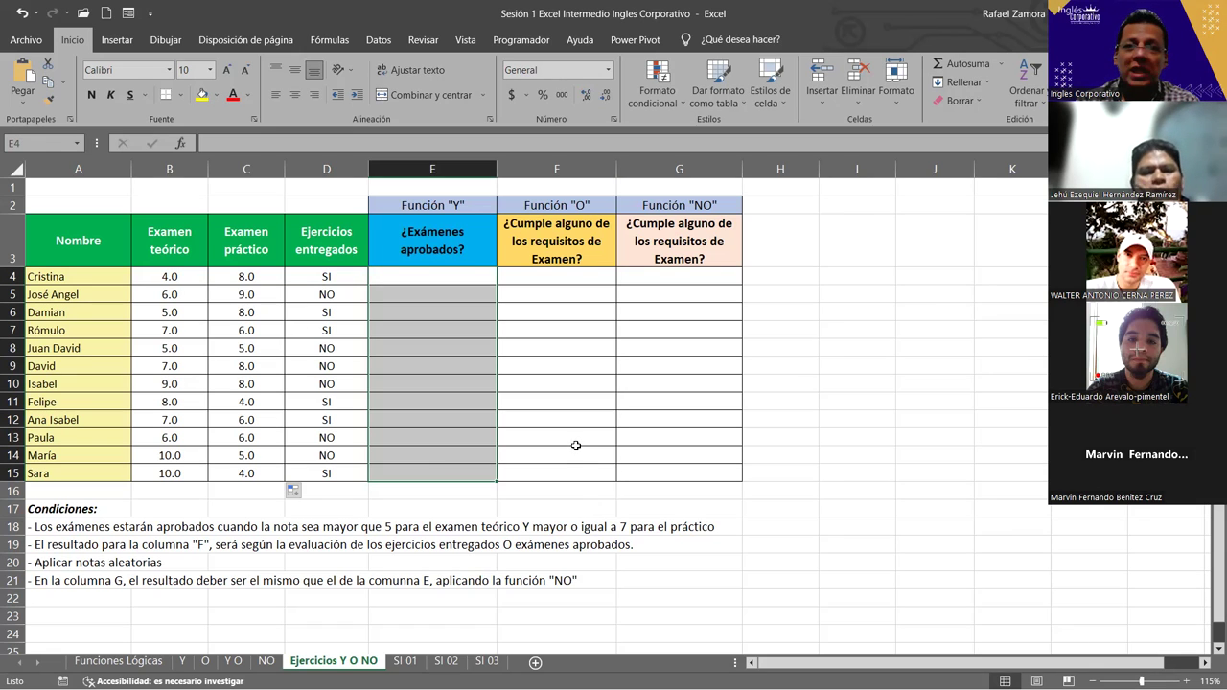
- Enter =Y(B4>5,C4>=7) in E4 to check Cristina's theory and practice exams
{"action": "left_click", "coordinate": [450, 279]}
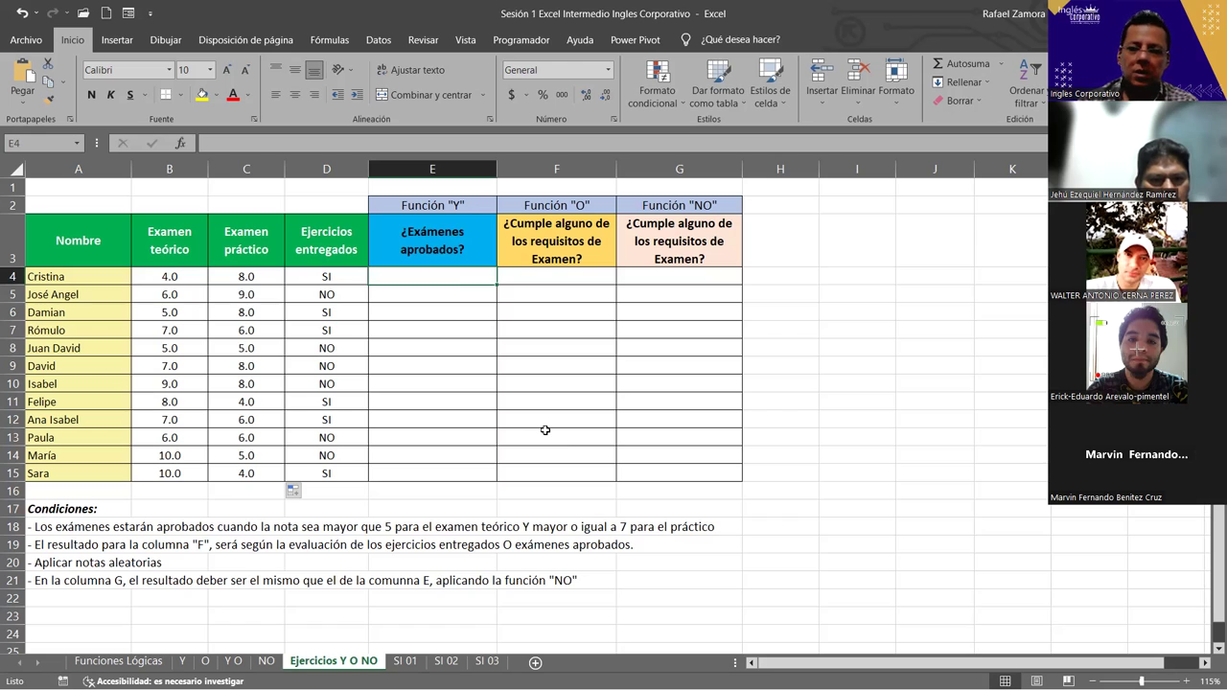
{"action": "type", "text": "="}
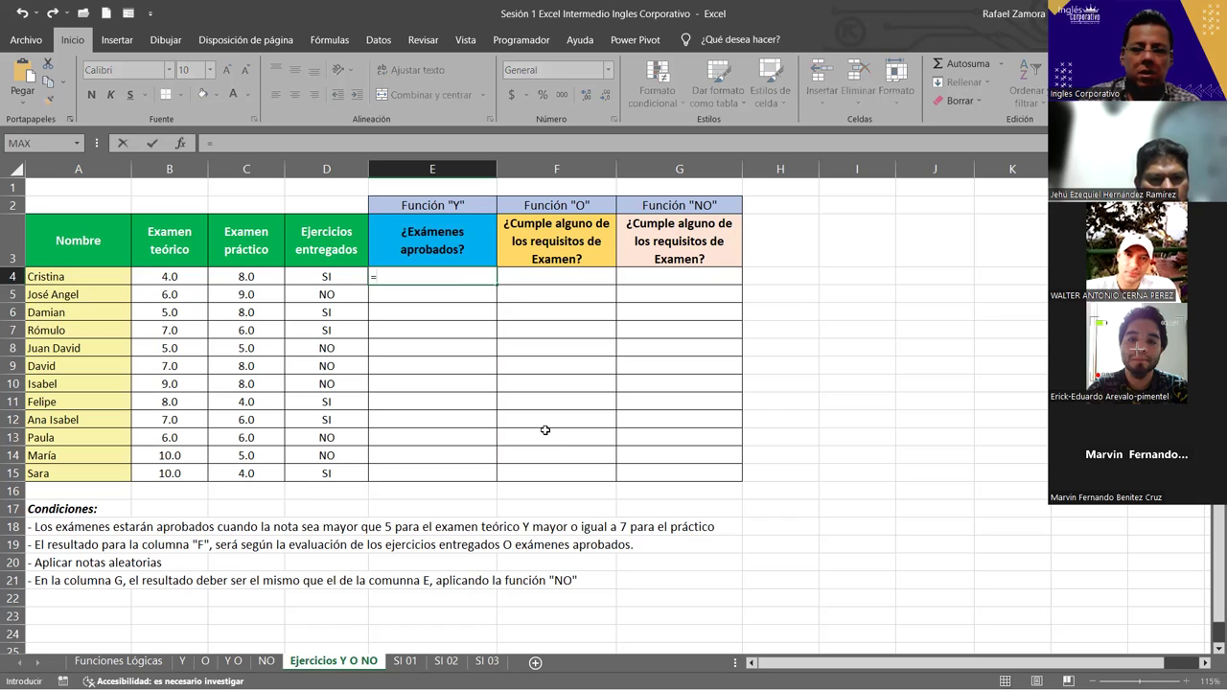
{"action": "type", "text": "y"}
{"action": "key", "text": "Tab"}
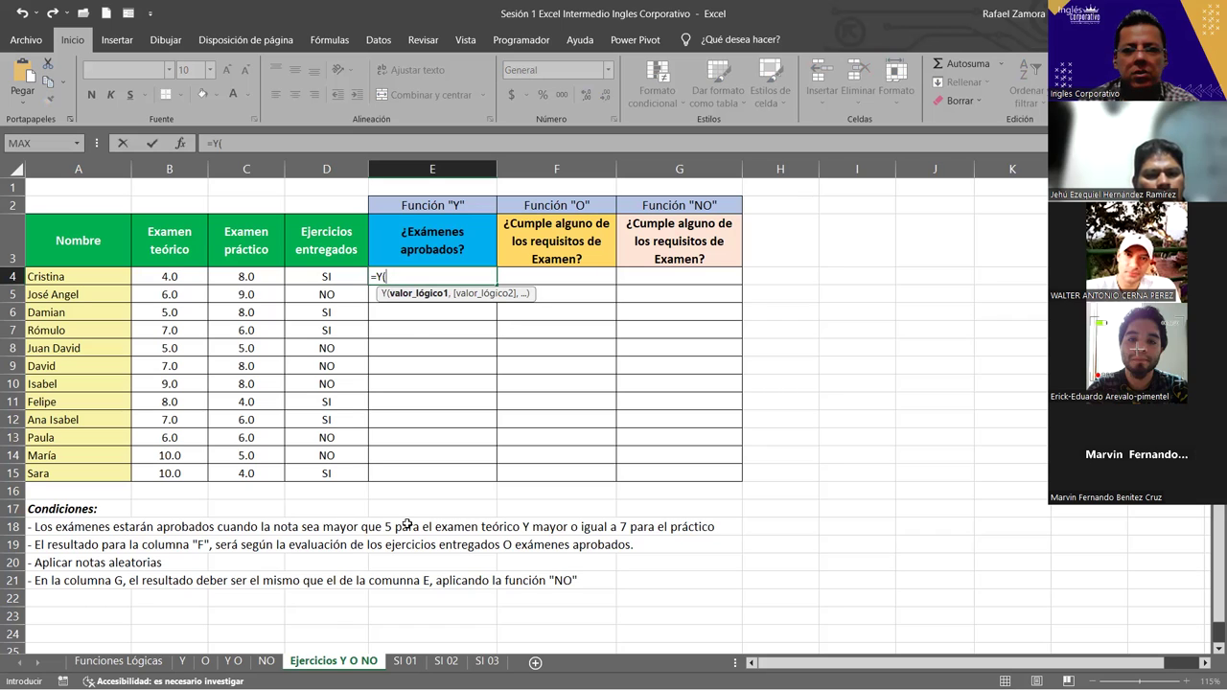
{"action": "left_click", "coordinate": [176, 277]}
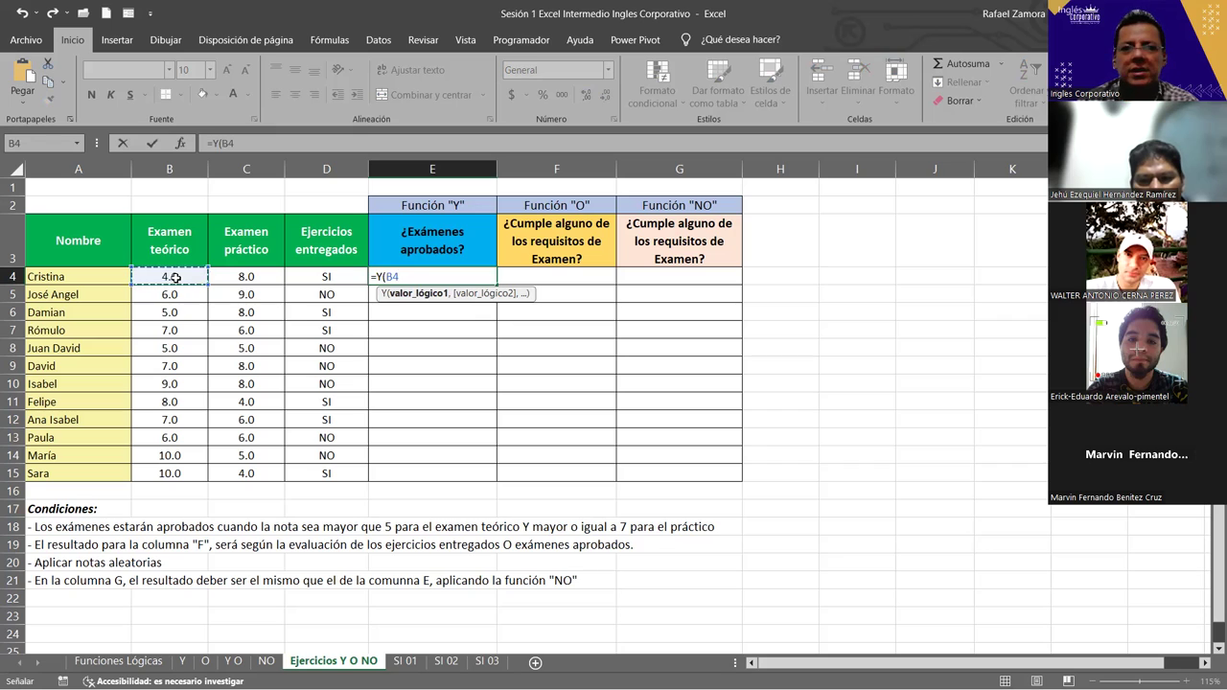
{"action": "type", "text": ">"}
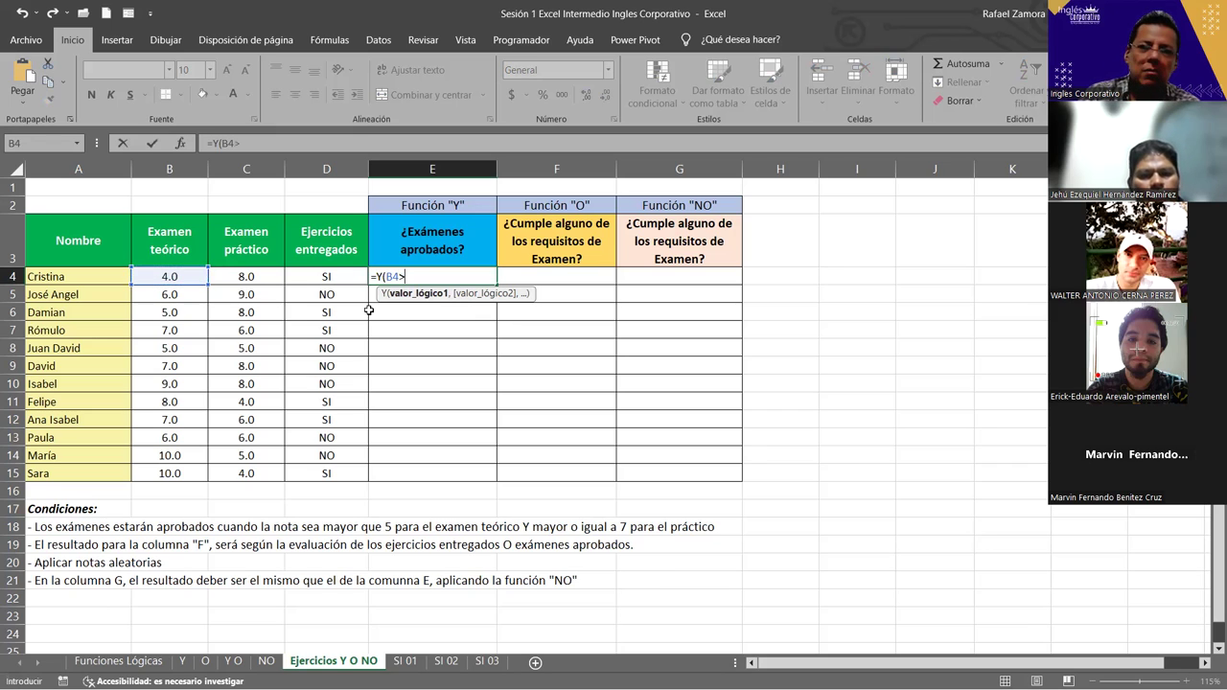
{"action": "type", "text": "5"}
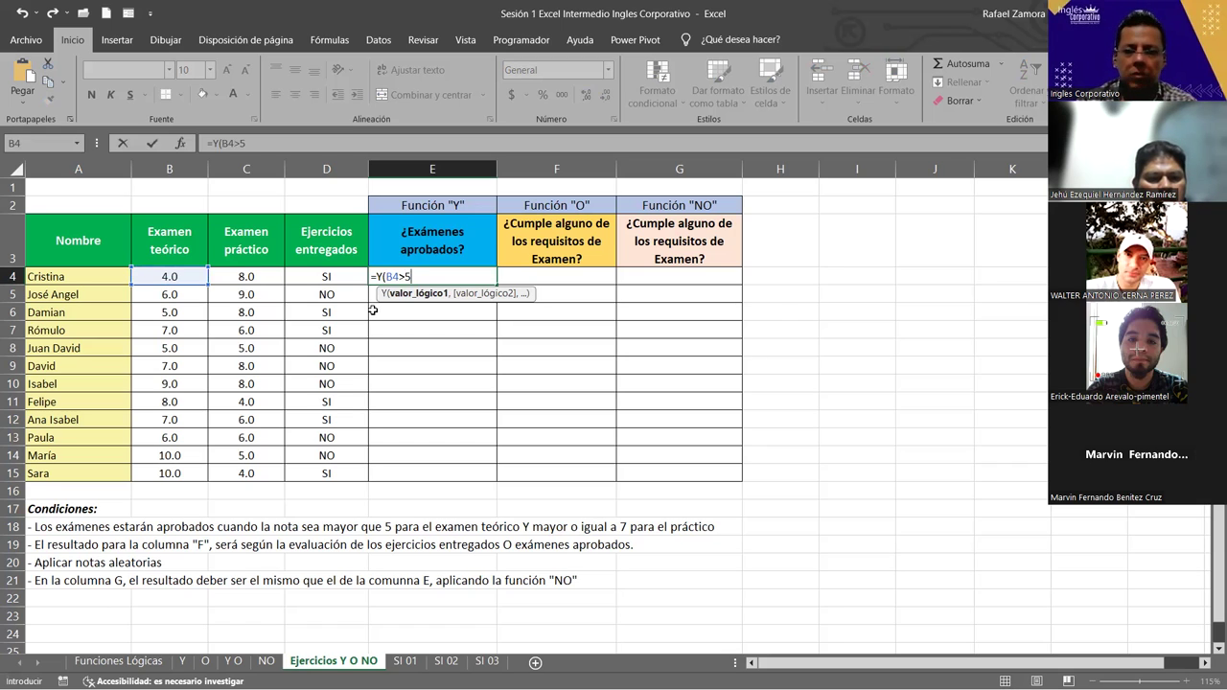
{"action": "type", "text": ","}
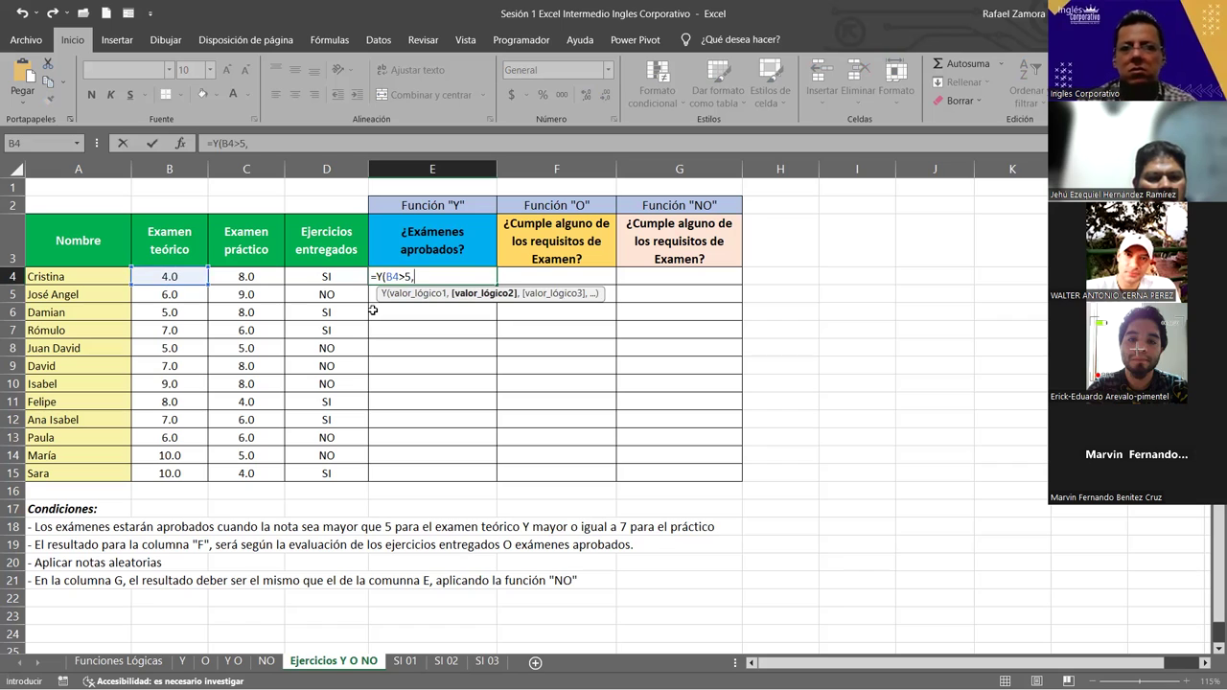
{"action": "left_click", "coordinate": [258, 276]}
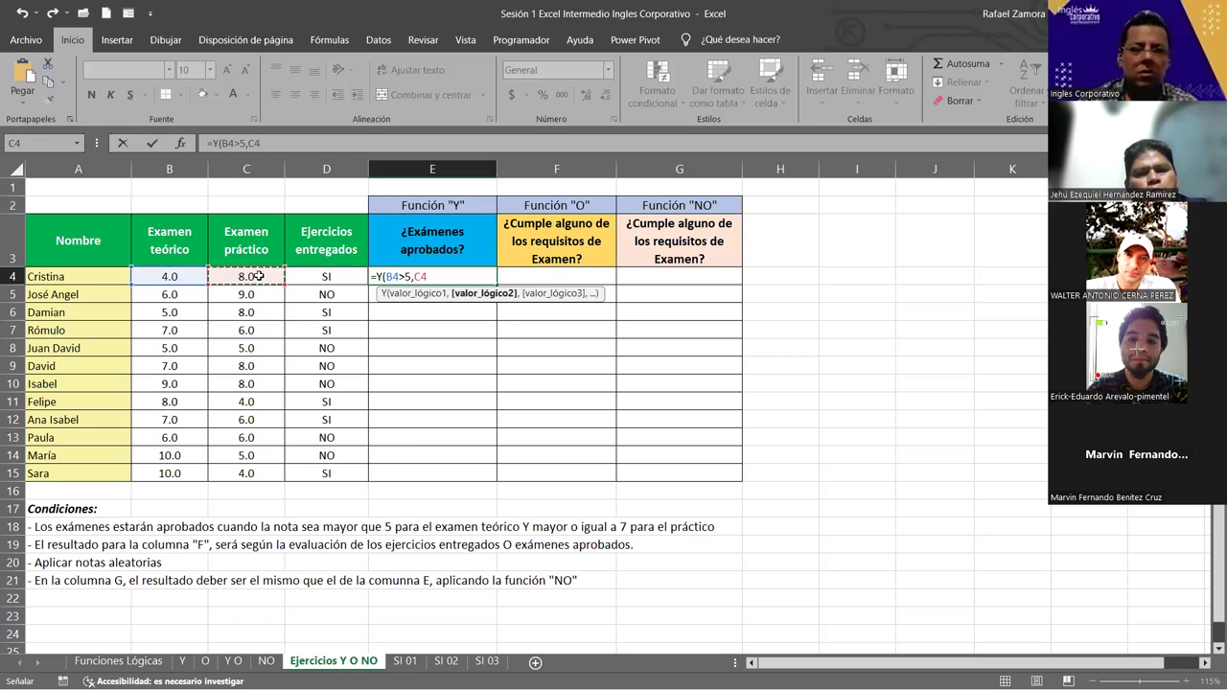
{"action": "type", "text": ">"}
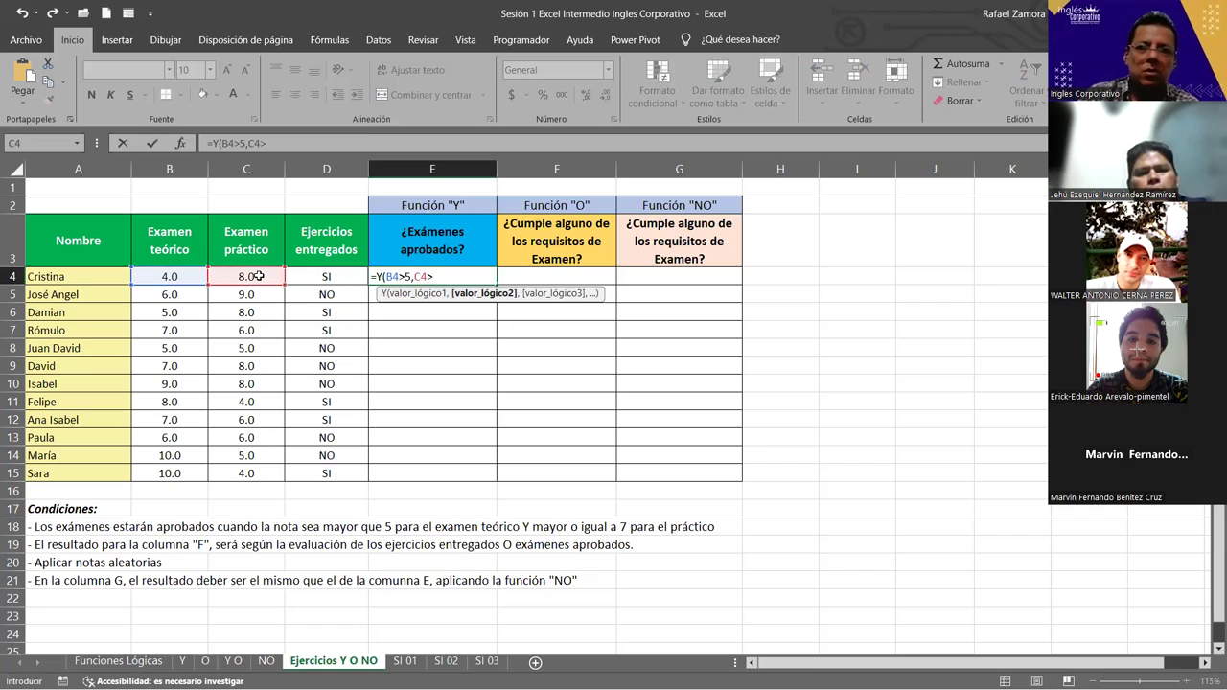
{"action": "type", "text": "=7"}
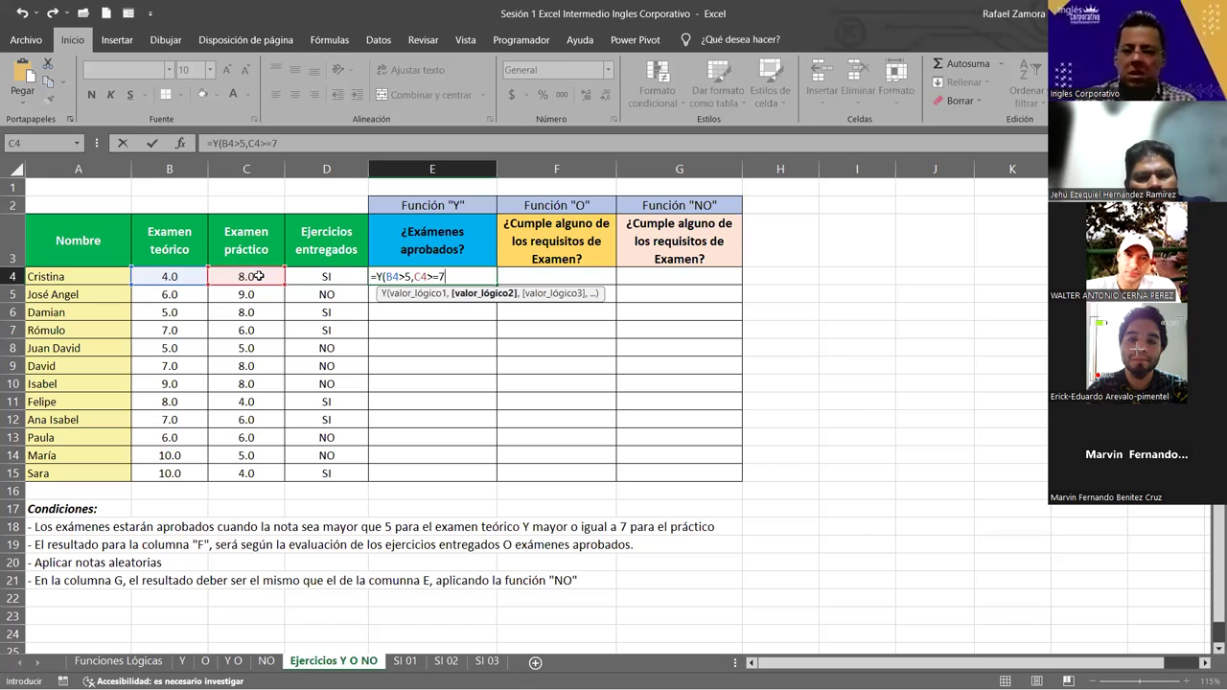
{"action": "type", "text": ")"}
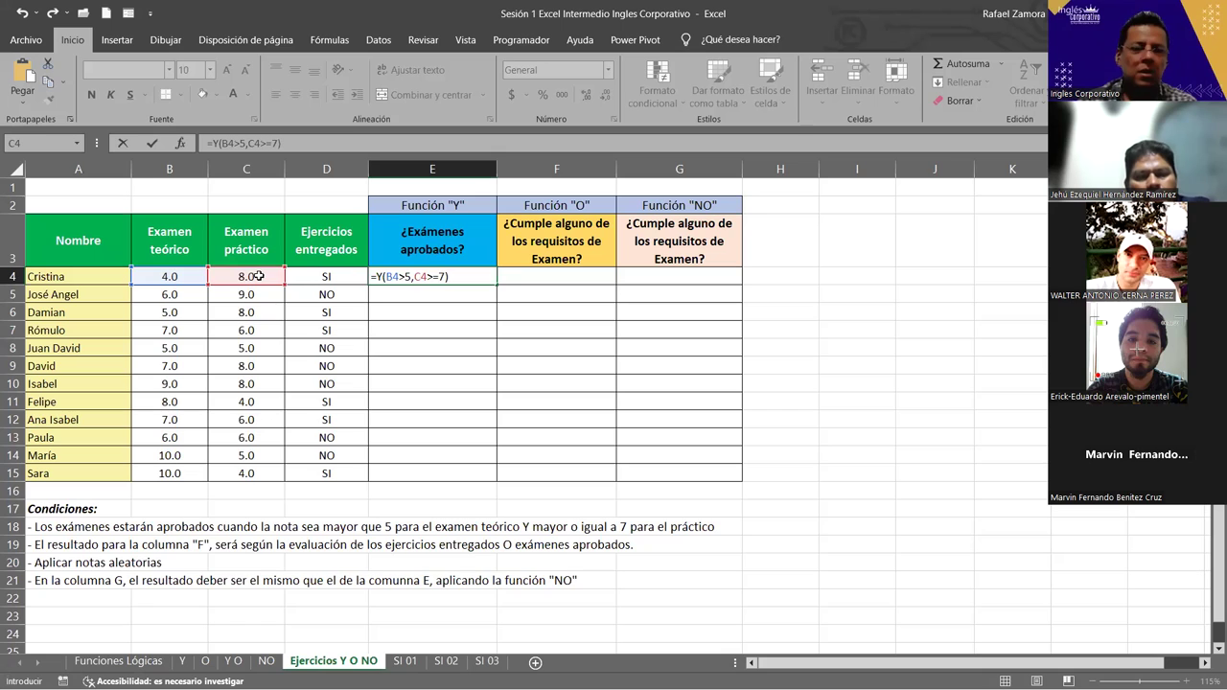
{"action": "key", "text": "Return"}
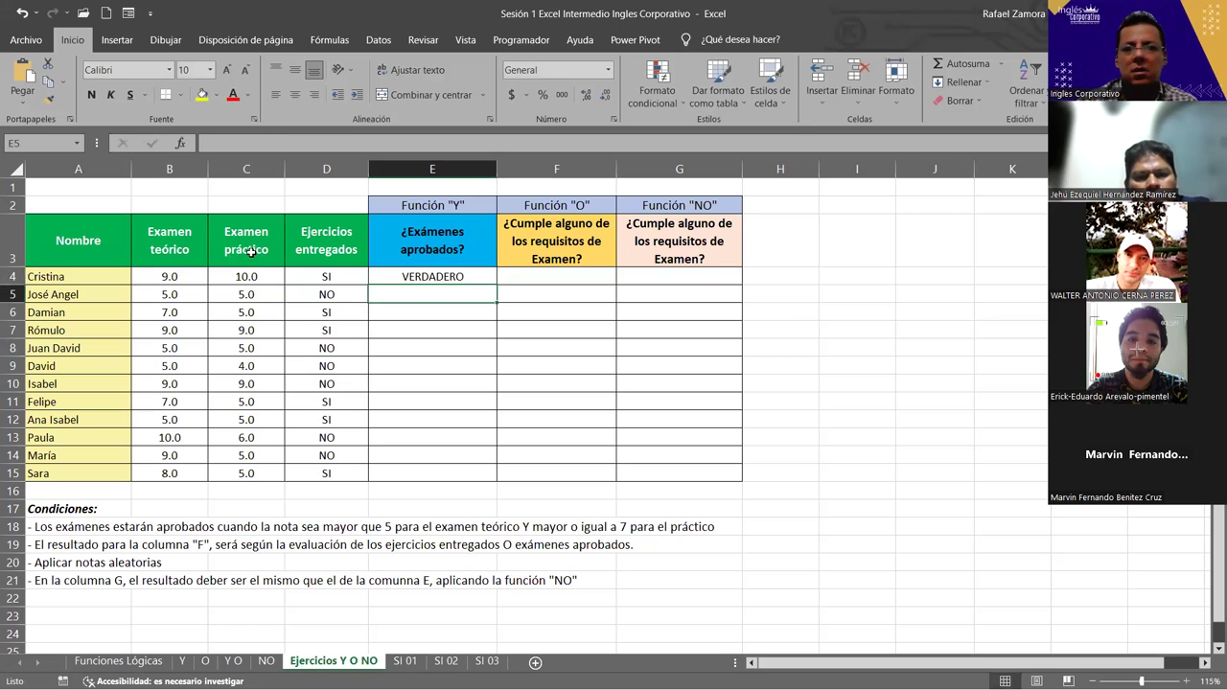
- Fill the Y formula down E4:E15, then review the formulas in B4, C4 and E4
{"action": "left_click", "coordinate": [474, 280]}
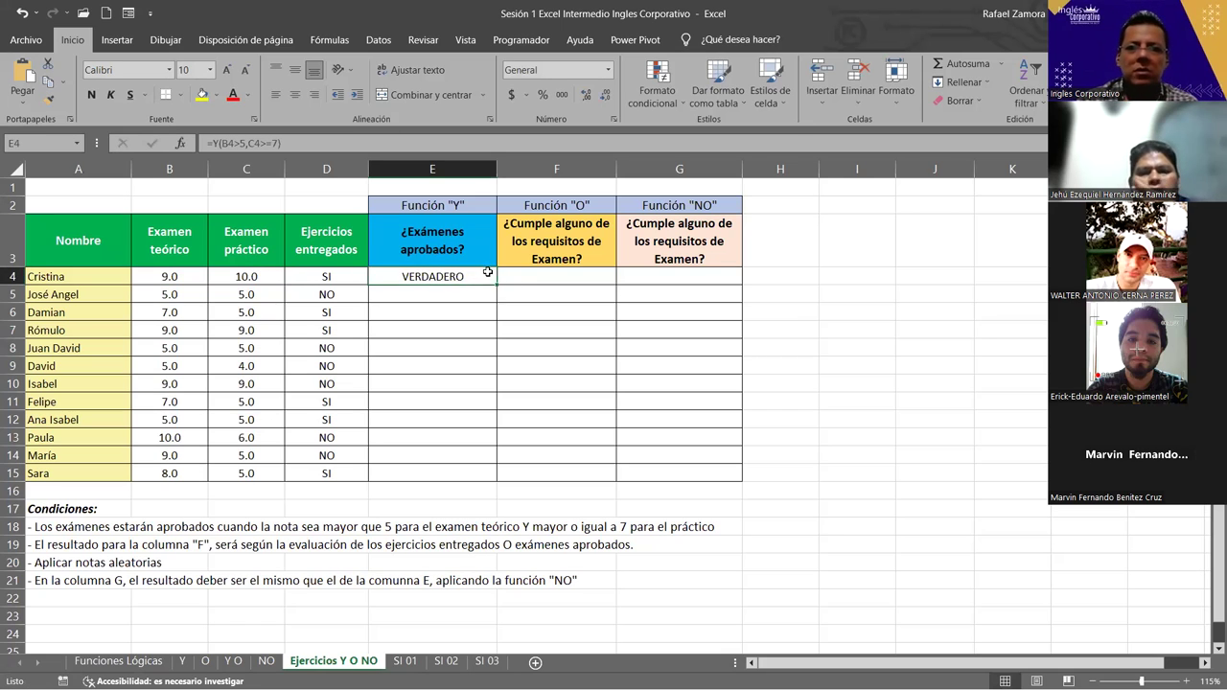
{"action": "left_click_drag", "start_coordinate": [497, 285], "coordinate": [492, 477]}
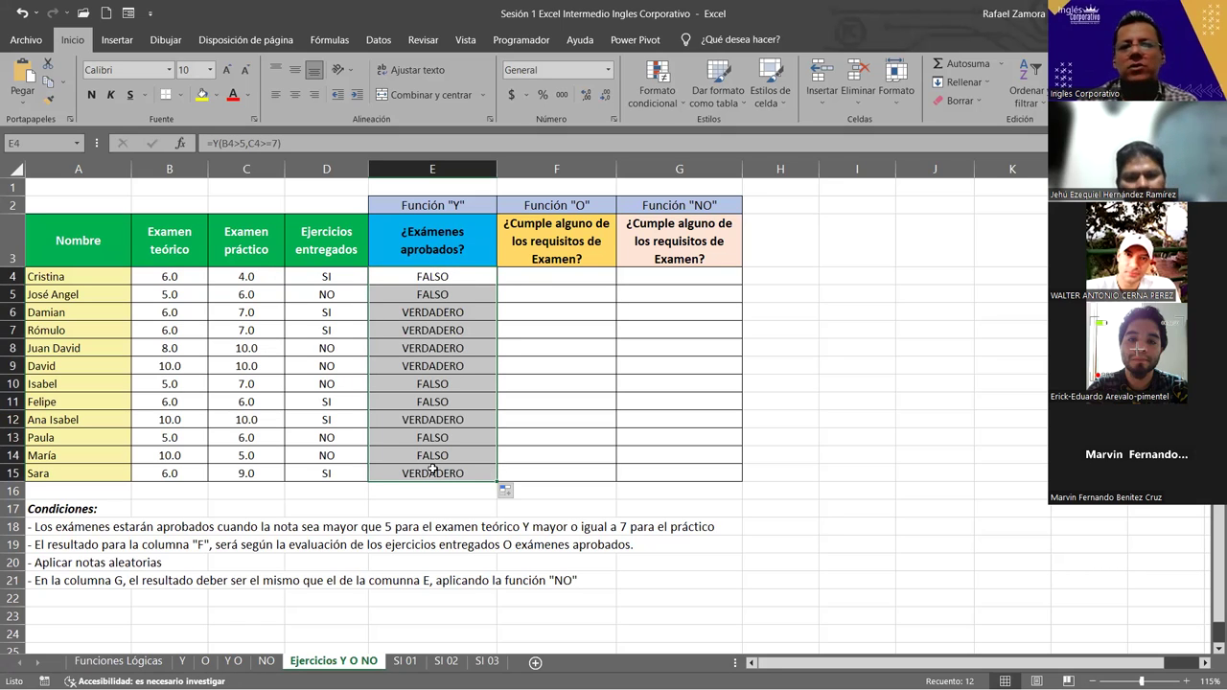
{"action": "left_click", "coordinate": [173, 280]}
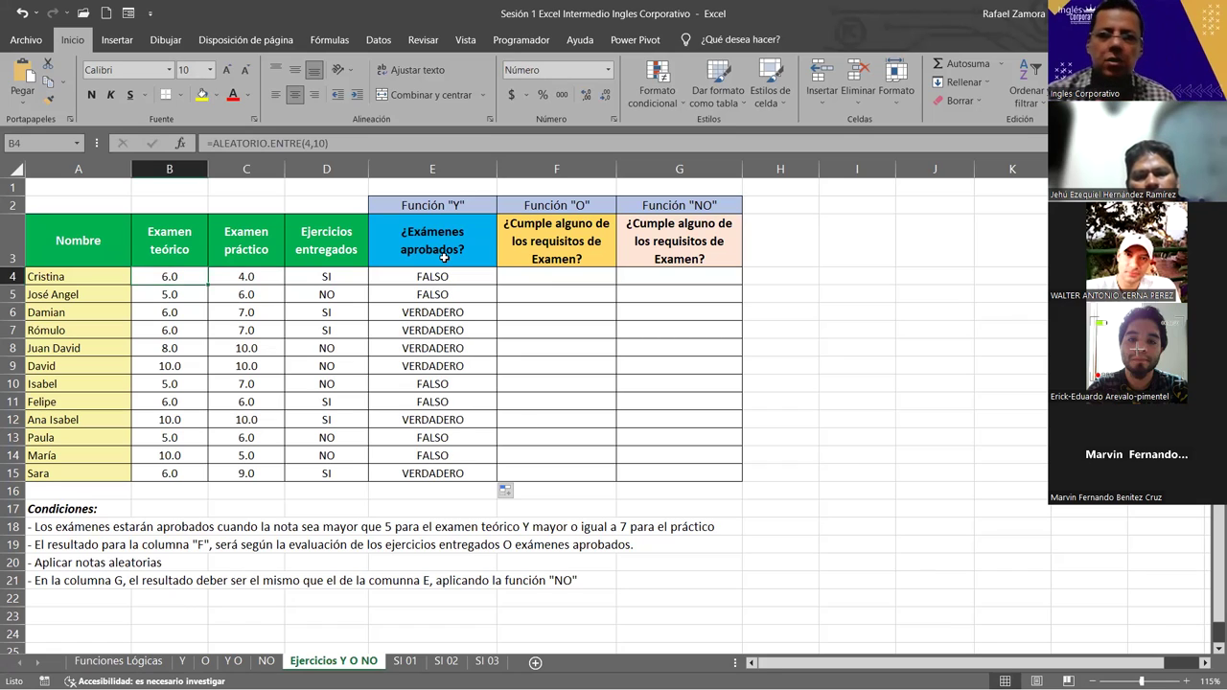
{"action": "left_click", "coordinate": [235, 277]}
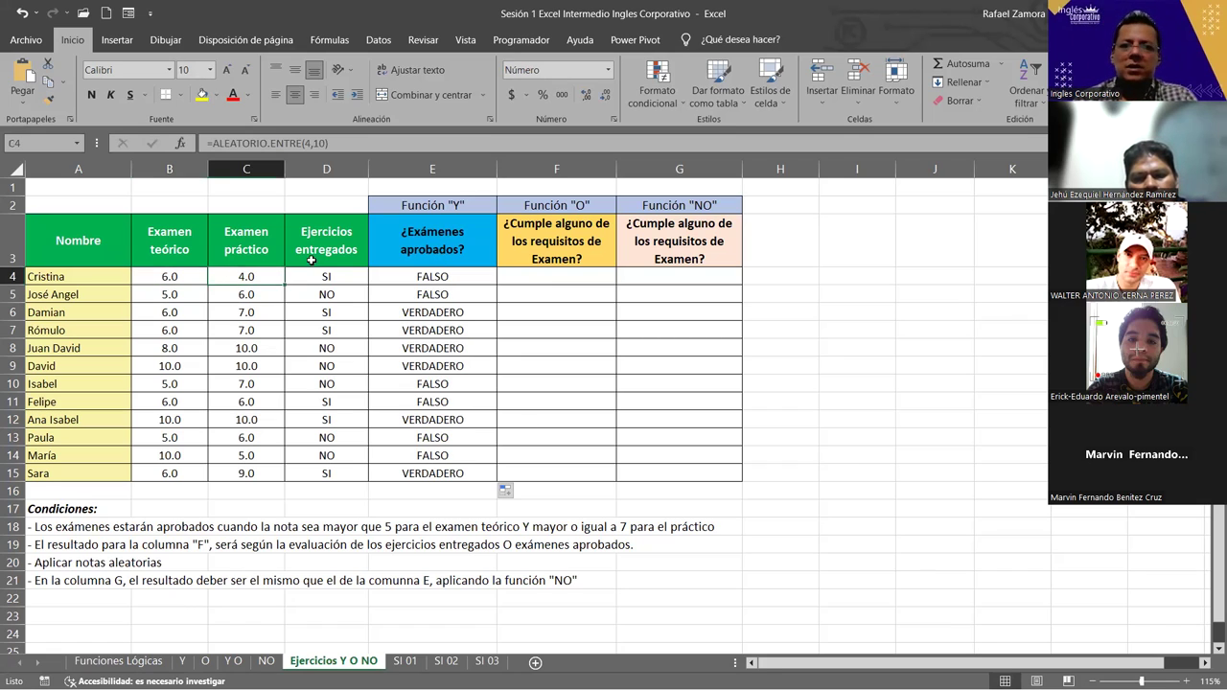
{"action": "left_click", "coordinate": [449, 332]}
{"action": "left_click", "coordinate": [450, 277]}
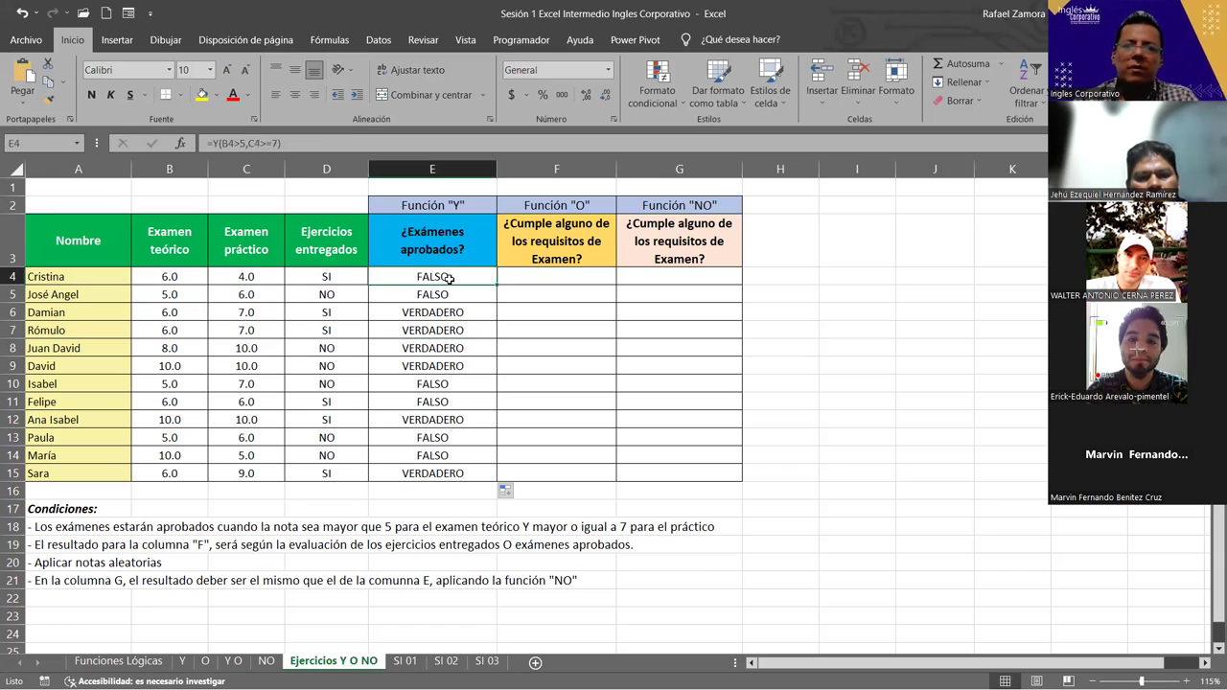
{"action": "left_click", "coordinate": [177, 276]}
{"action": "left_click", "coordinate": [245, 277]}
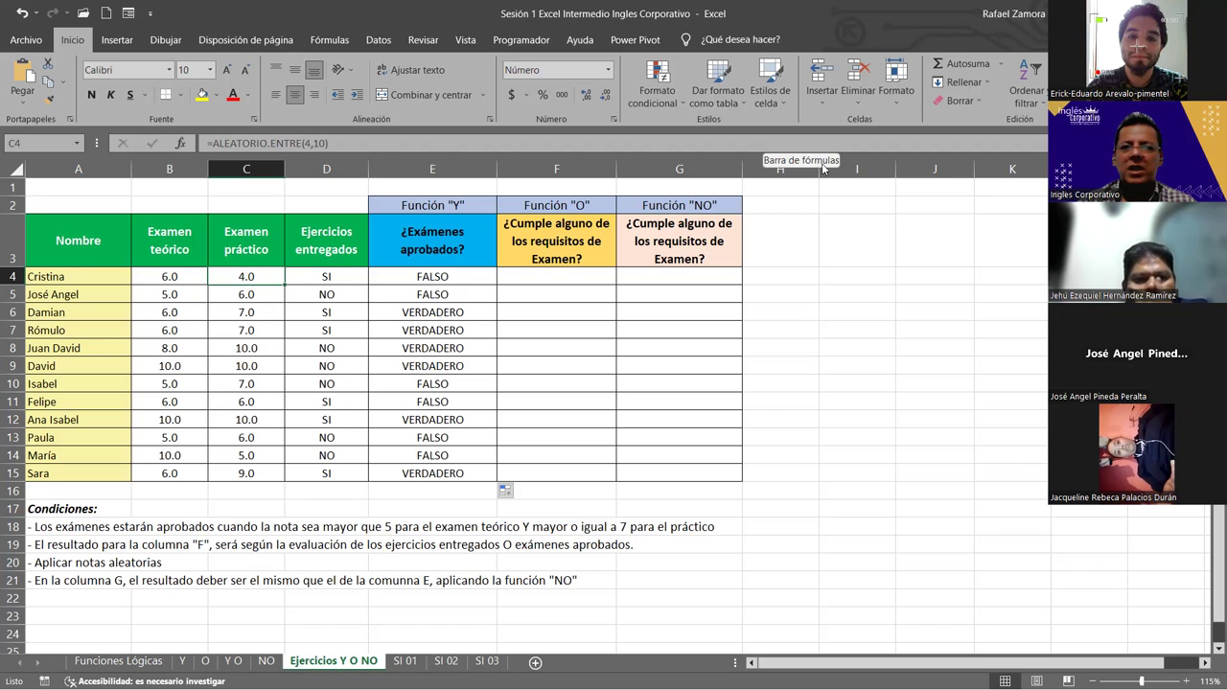
{"action": "left_click", "coordinate": [876, 349]}
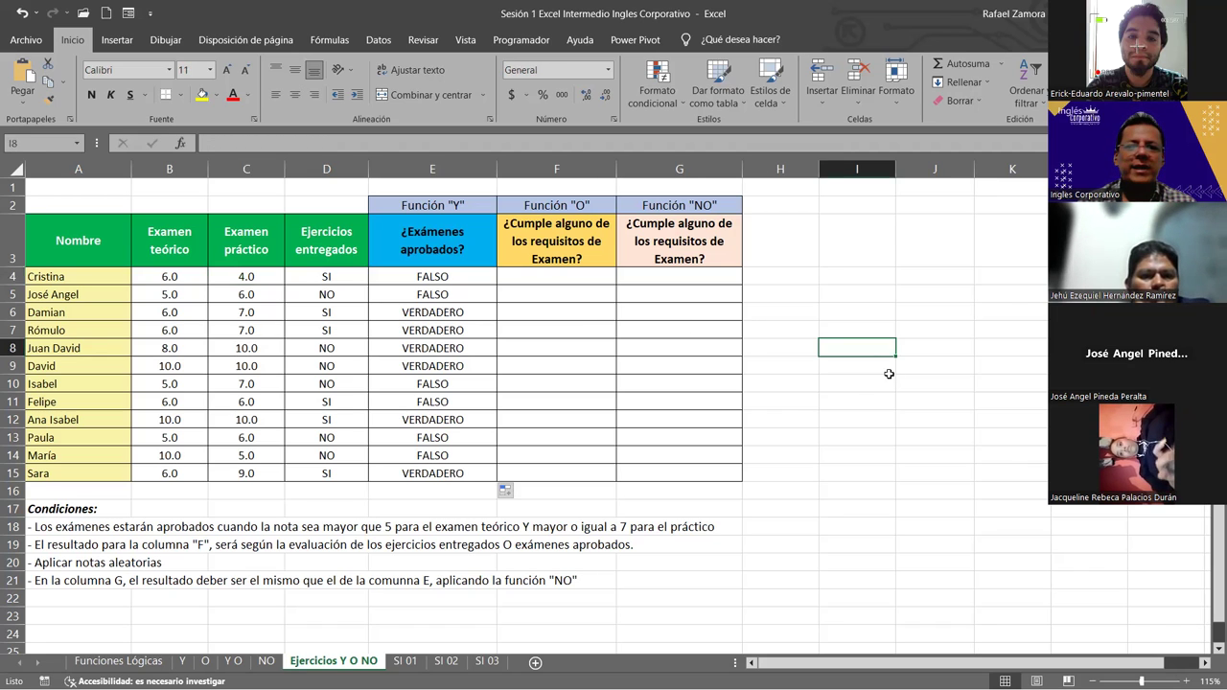
{"action": "left_click", "coordinate": [870, 325]}
{"action": "type", "text": "cnczjv"}
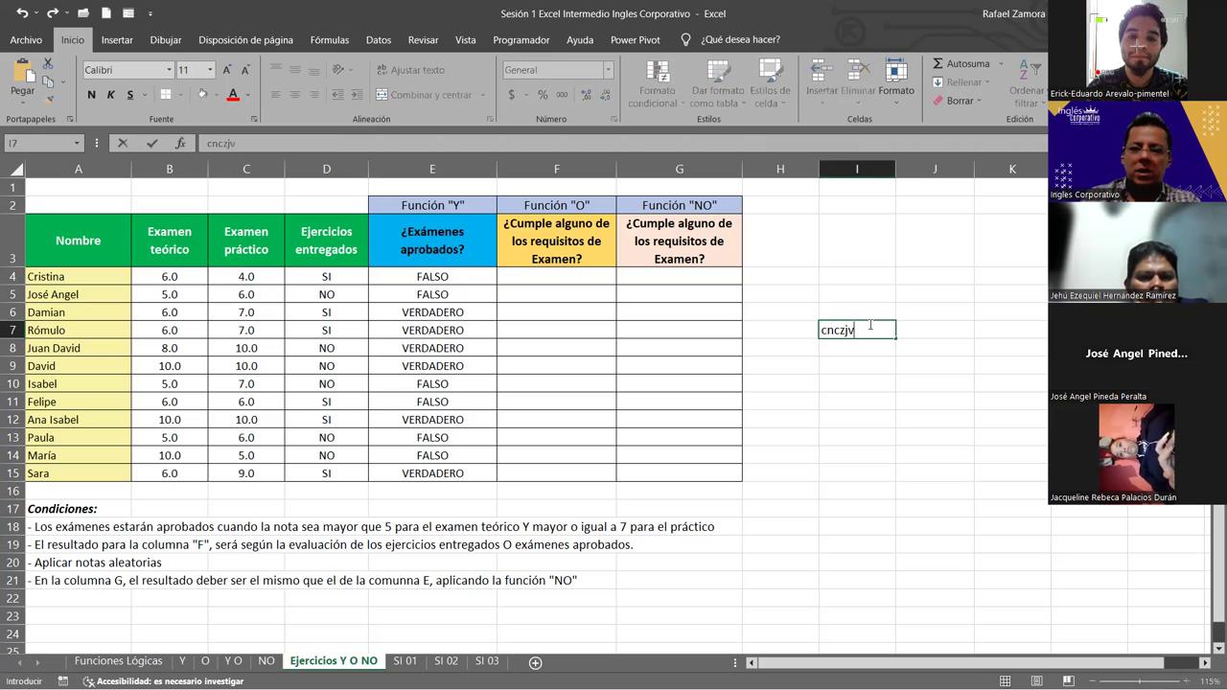
{"action": "key", "text": "Escape"}
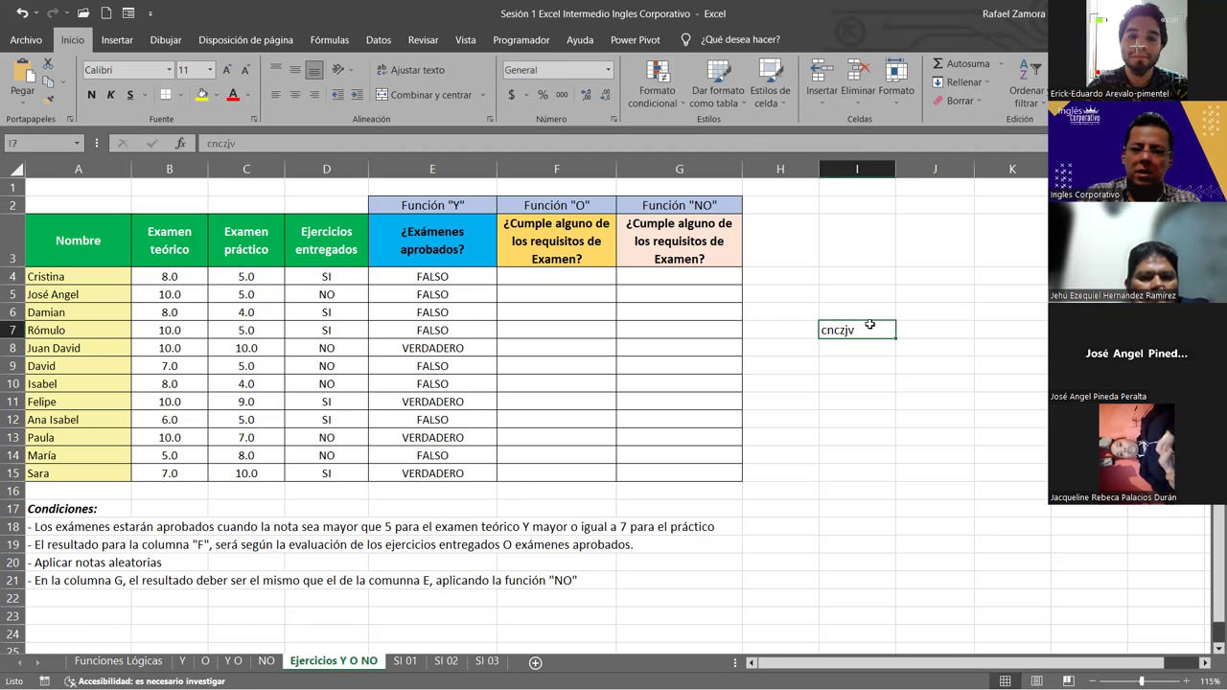
{"action": "key", "text": "Delete"}
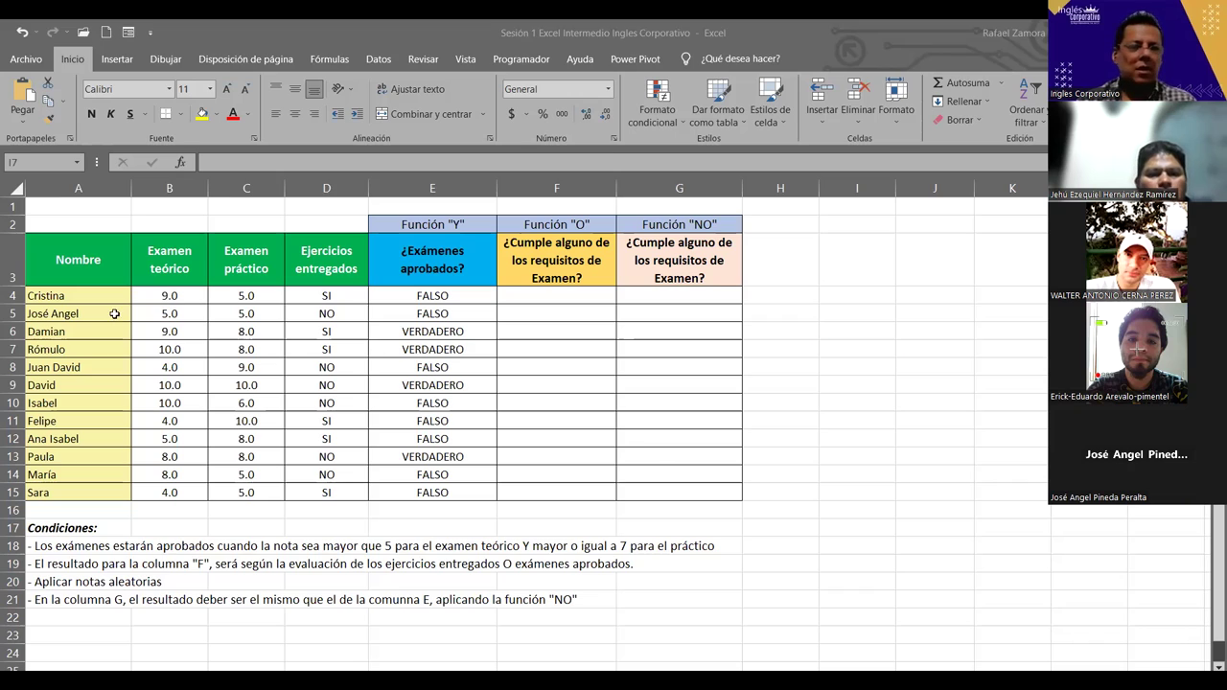
{"action": "left_click", "coordinate": [178, 293]}
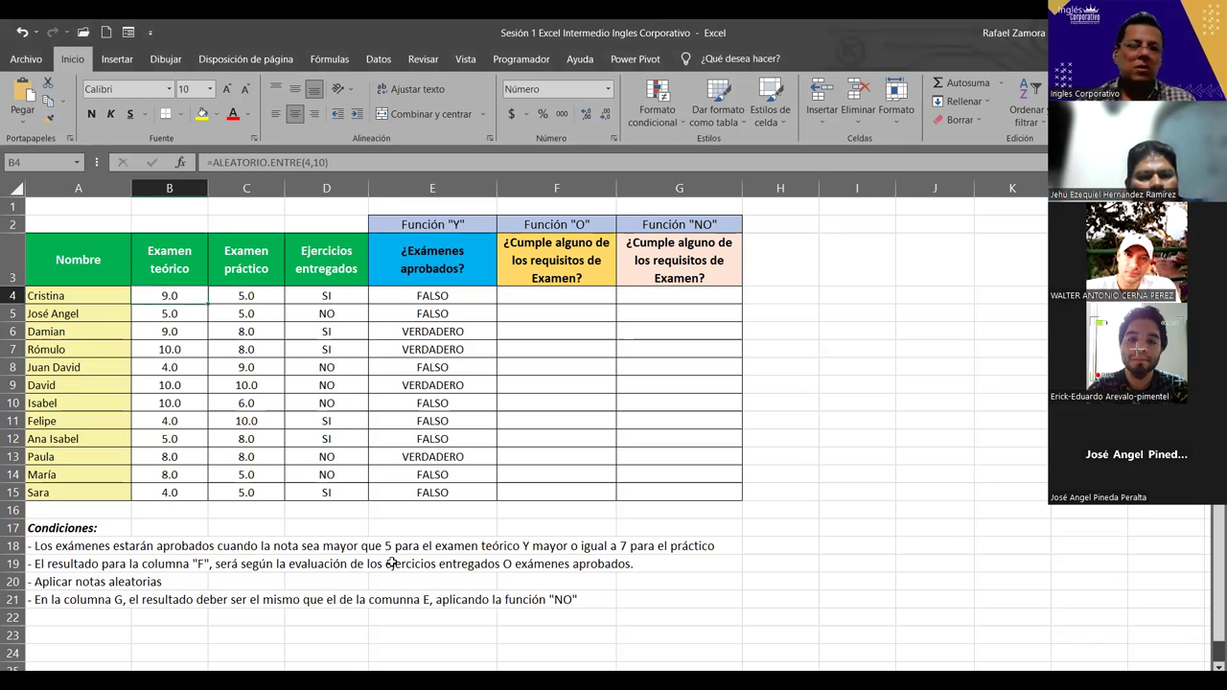
{"action": "left_click", "coordinate": [253, 295]}
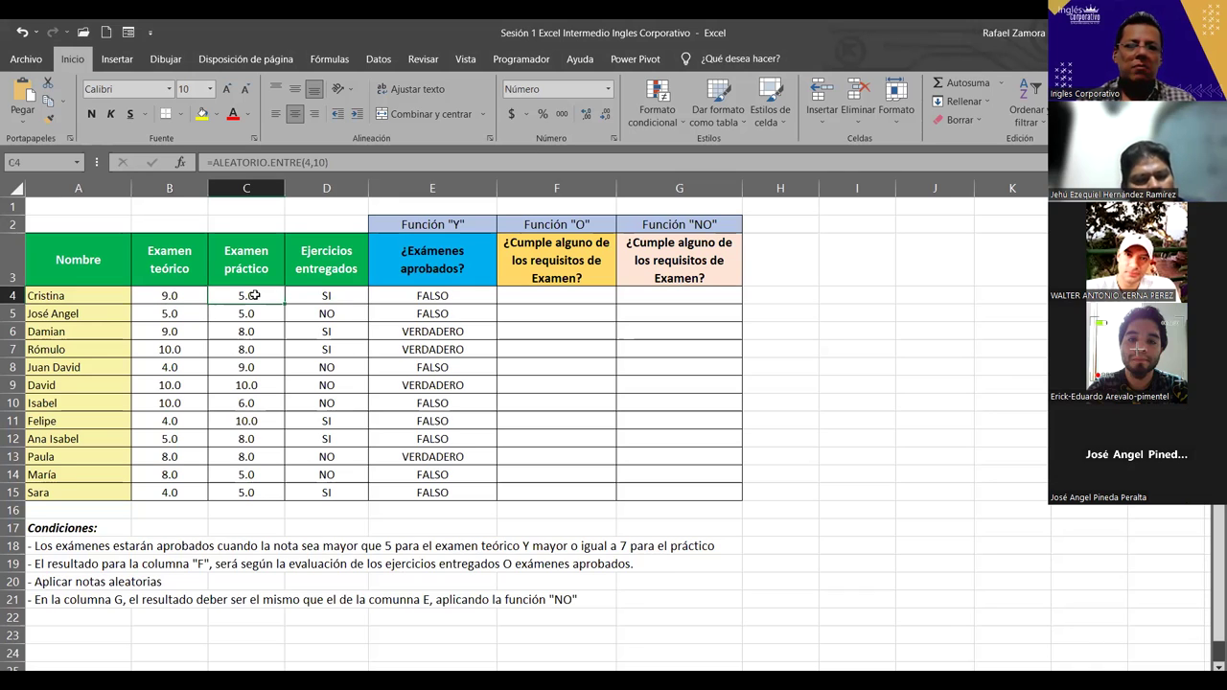
{"action": "left_click", "coordinate": [463, 301]}
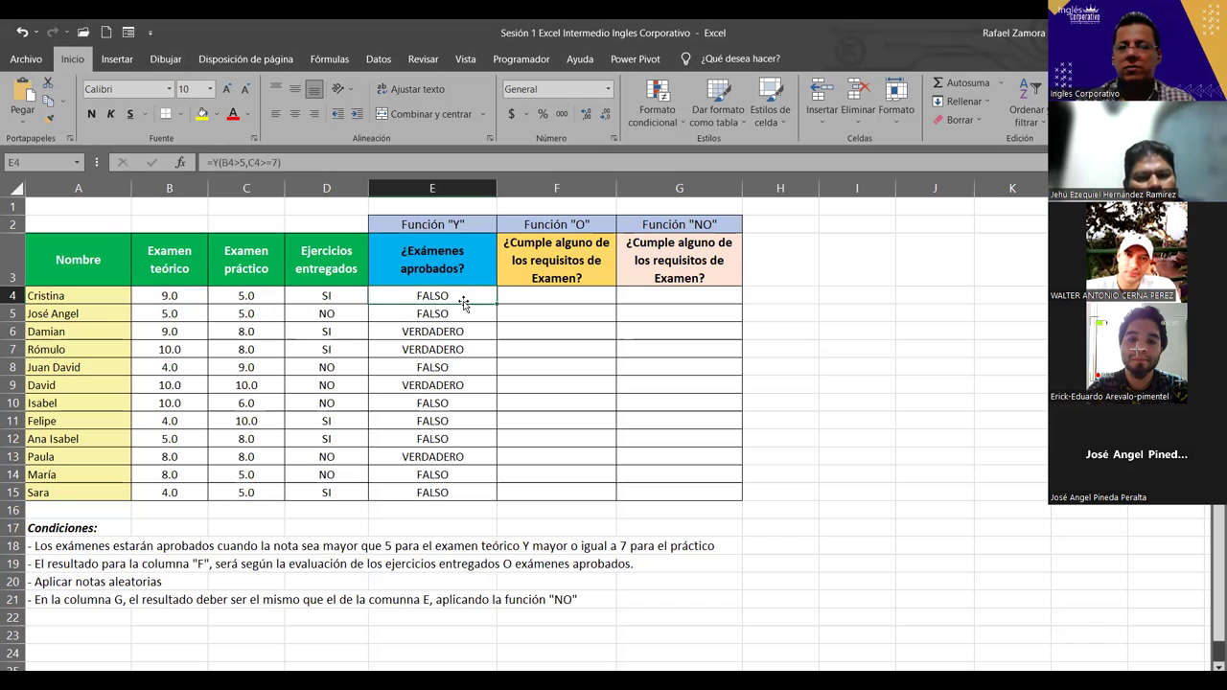
{"action": "mouse_move", "coordinate": [166, 299]}
{"action": "left_mouse_down"}
{"action": "mouse_move", "coordinate": [204, 437]}
{"action": "mouse_move", "coordinate": [245, 486]}
{"action": "left_mouse_up"}
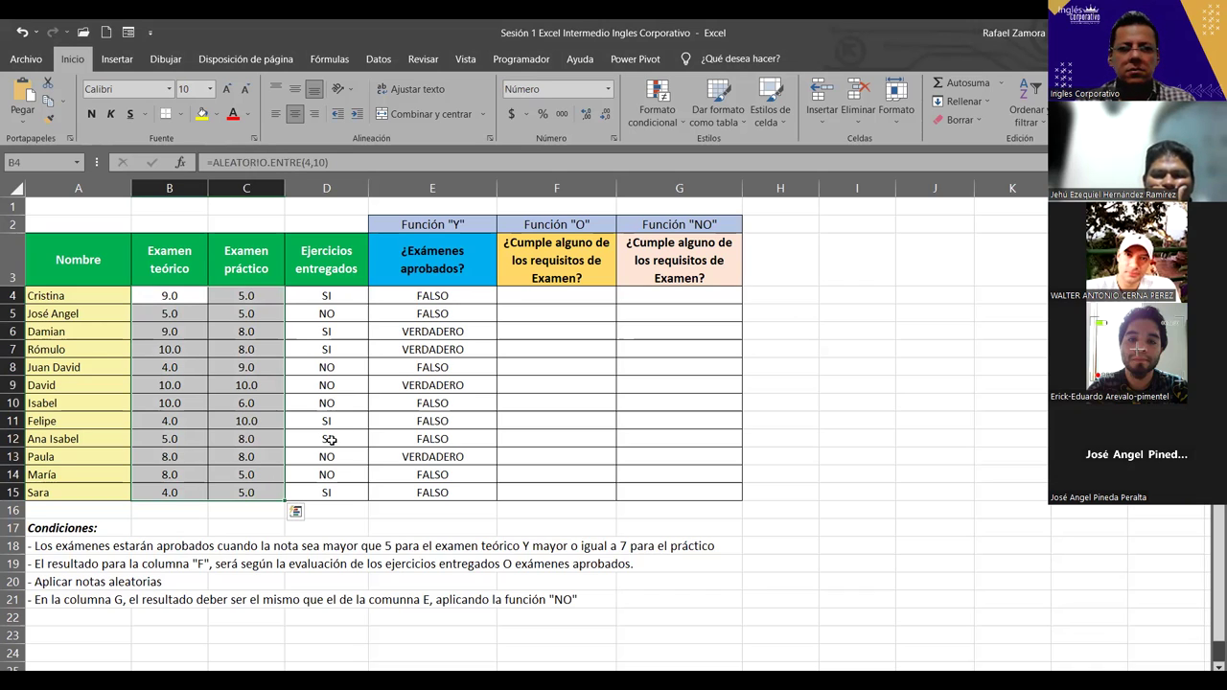
{"action": "left_click", "coordinate": [319, 314]}
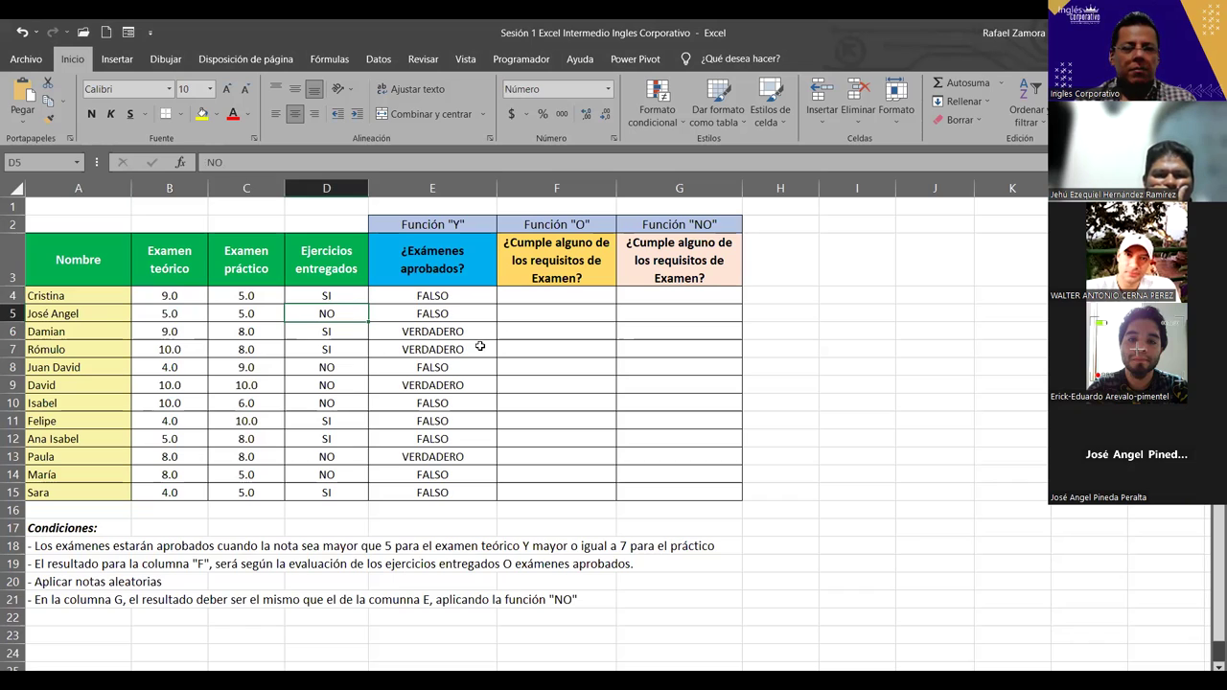
{"action": "left_click", "coordinate": [556, 296]}
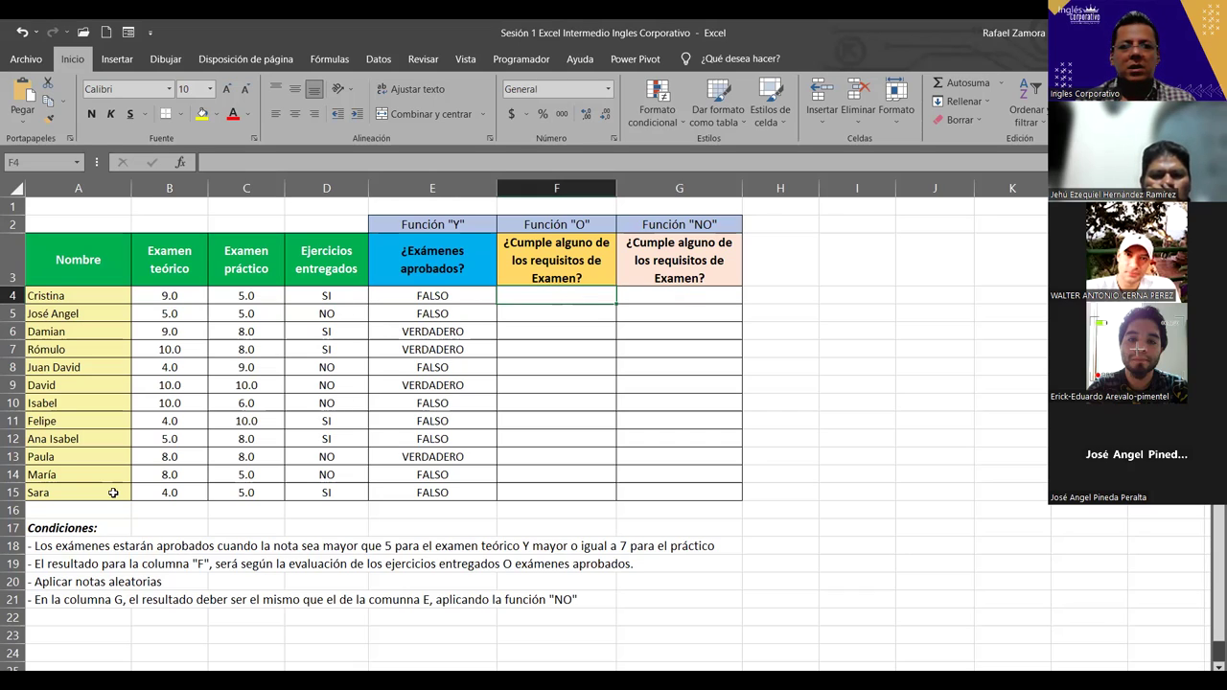
{"action": "left_click", "coordinate": [50, 566]}
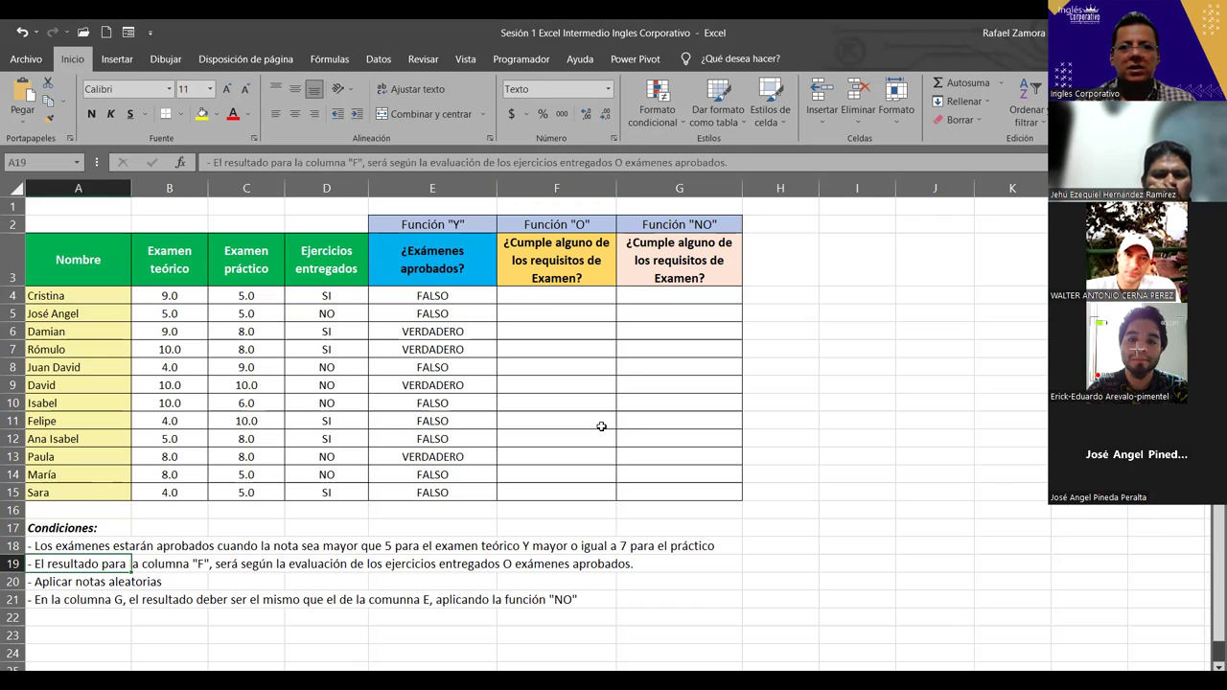
{"action": "left_click", "coordinate": [629, 384]}
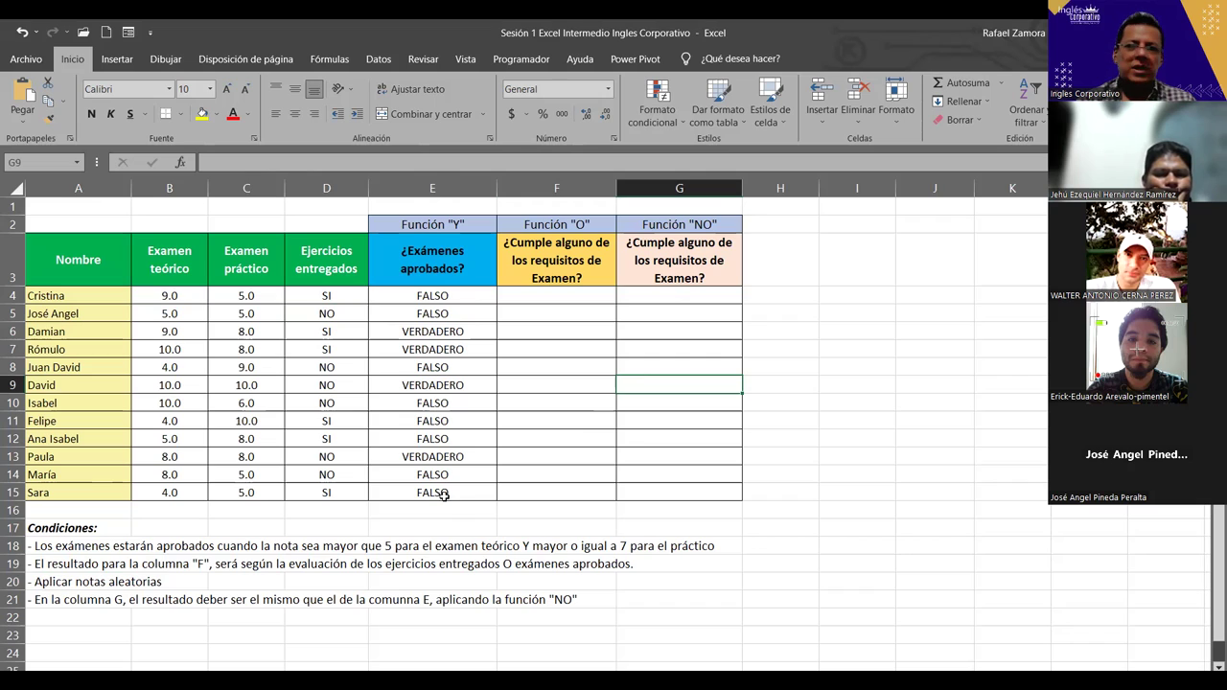
{"action": "left_click_drag", "start_coordinate": [326, 295], "coordinate": [430, 299]}
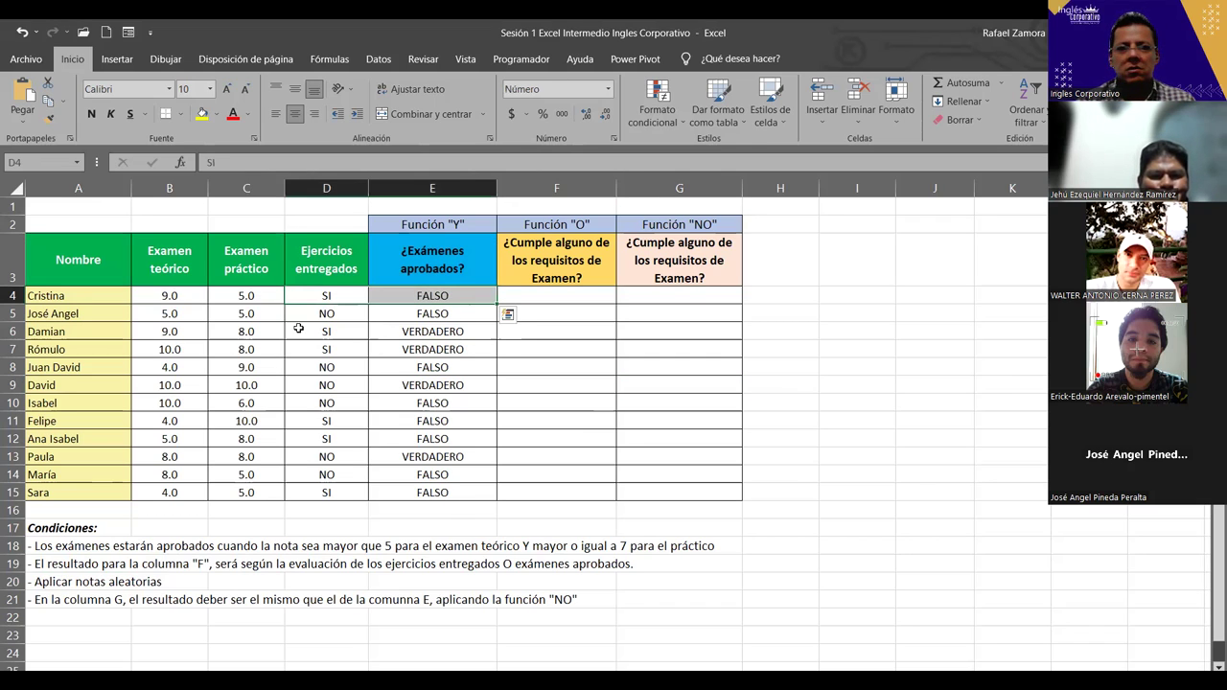
{"action": "left_click", "coordinate": [351, 314]}
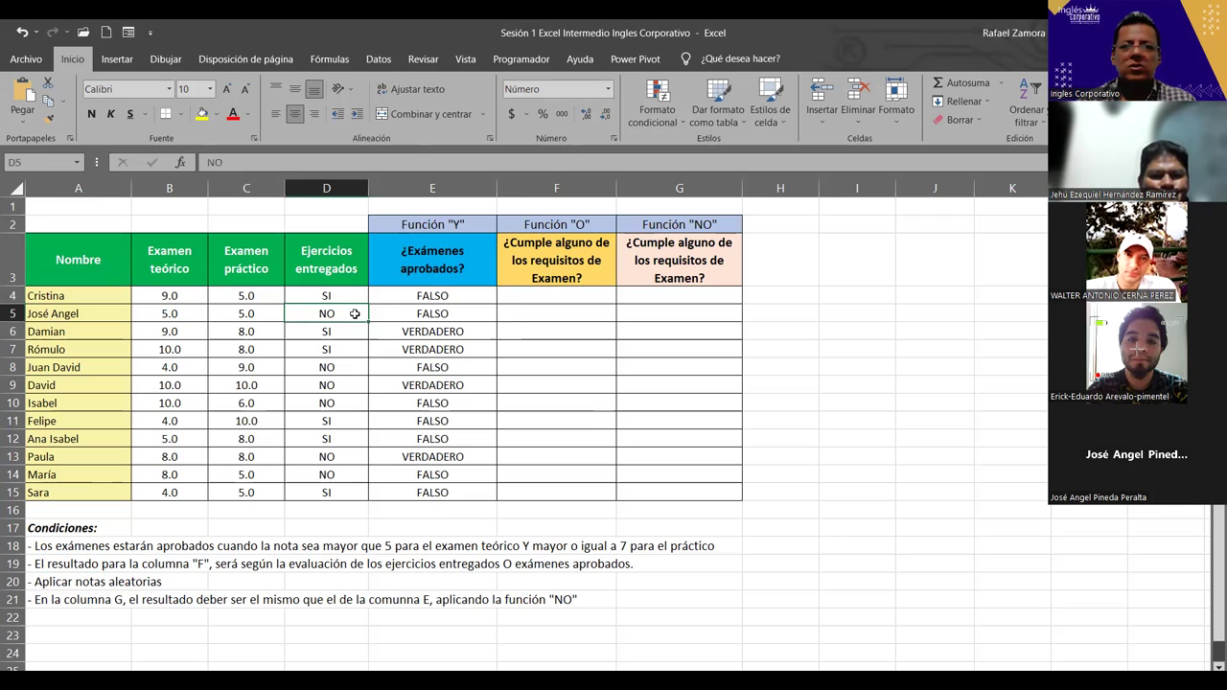
{"action": "left_click", "coordinate": [553, 298]}
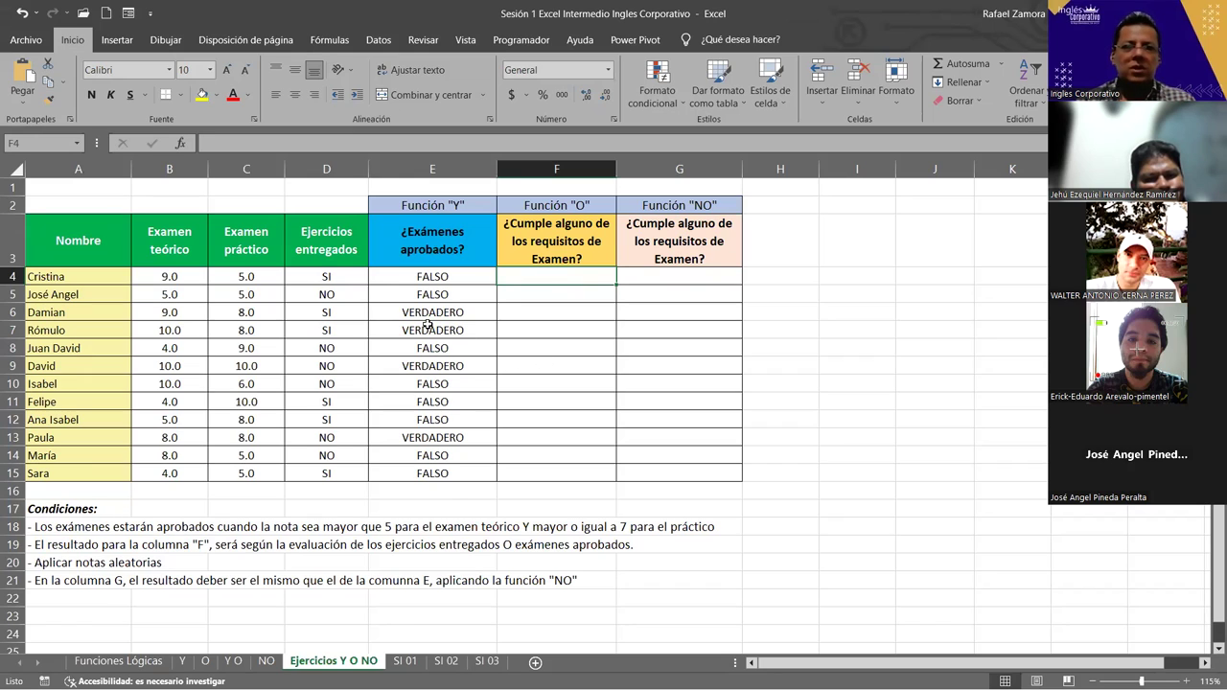
{"action": "left_click_drag", "start_coordinate": [339, 281], "coordinate": [471, 272]}
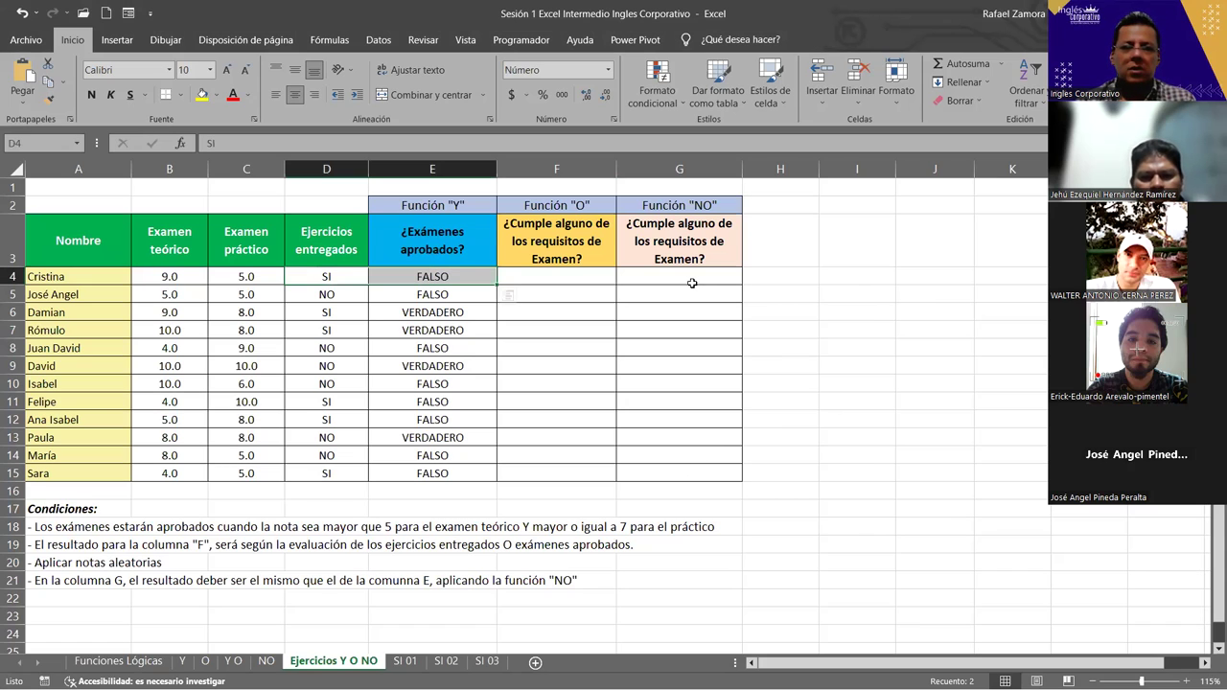
{"action": "left_click", "coordinate": [603, 277]}
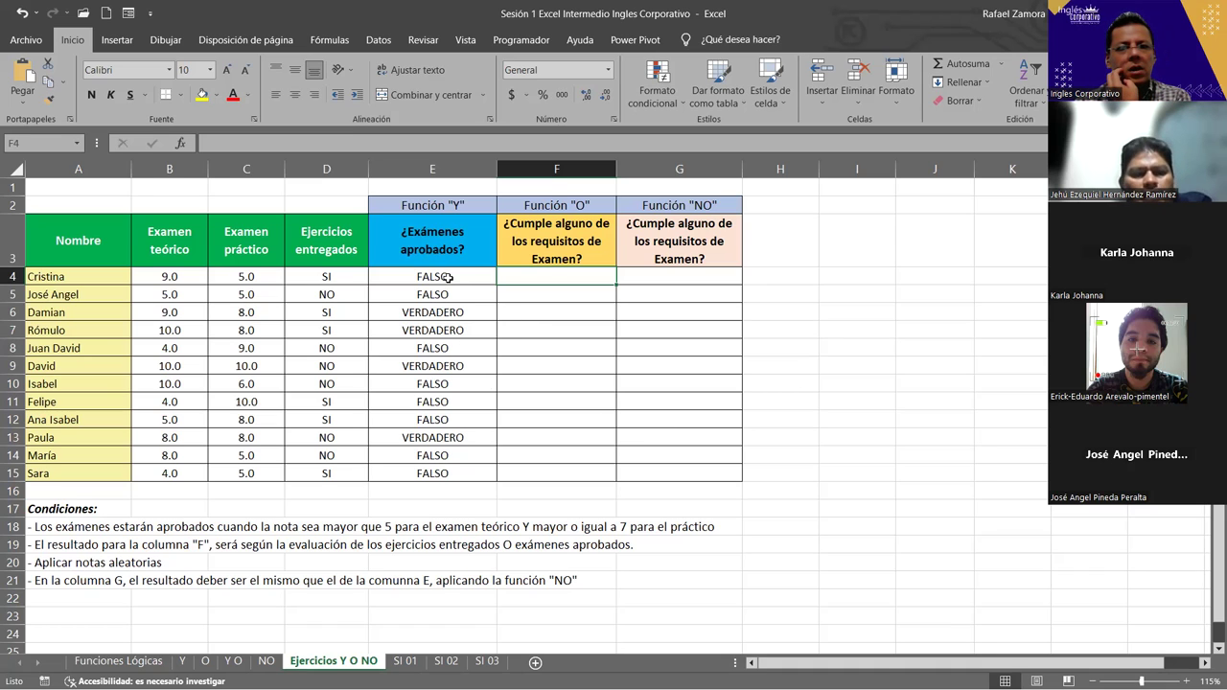
{"action": "left_click_drag", "start_coordinate": [445, 288], "coordinate": [506, 350]}
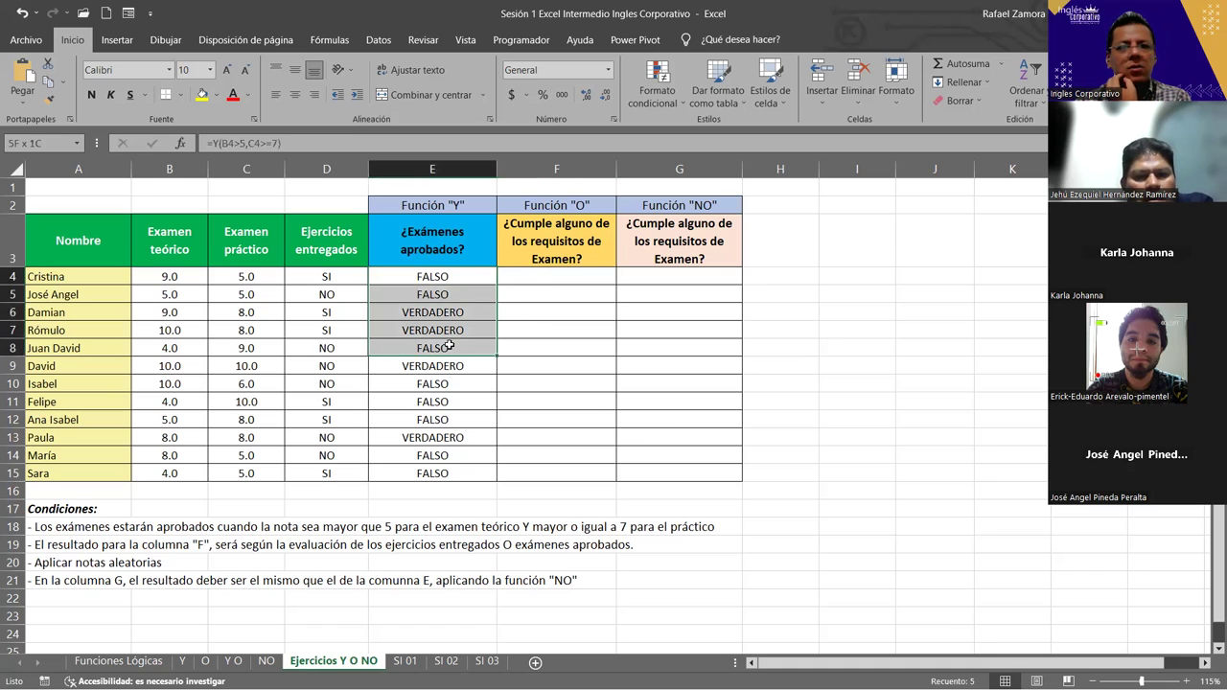
{"action": "left_click", "coordinate": [464, 292]}
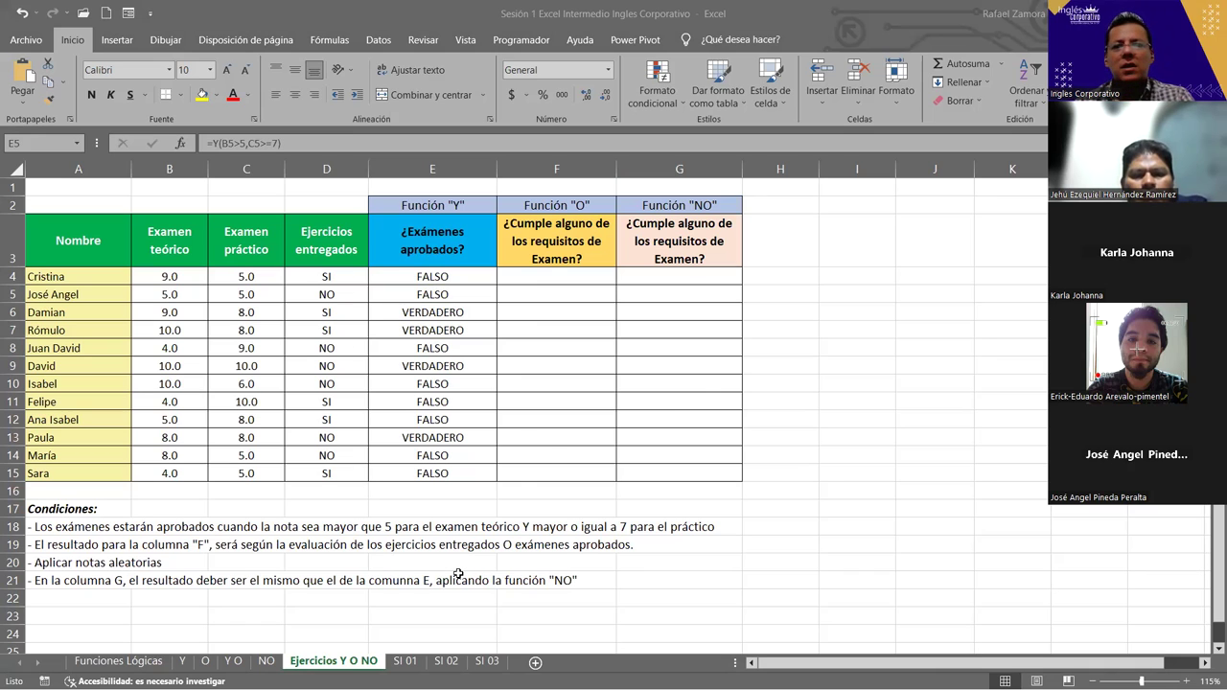
{"action": "left_click_drag", "start_coordinate": [331, 278], "coordinate": [398, 279]}
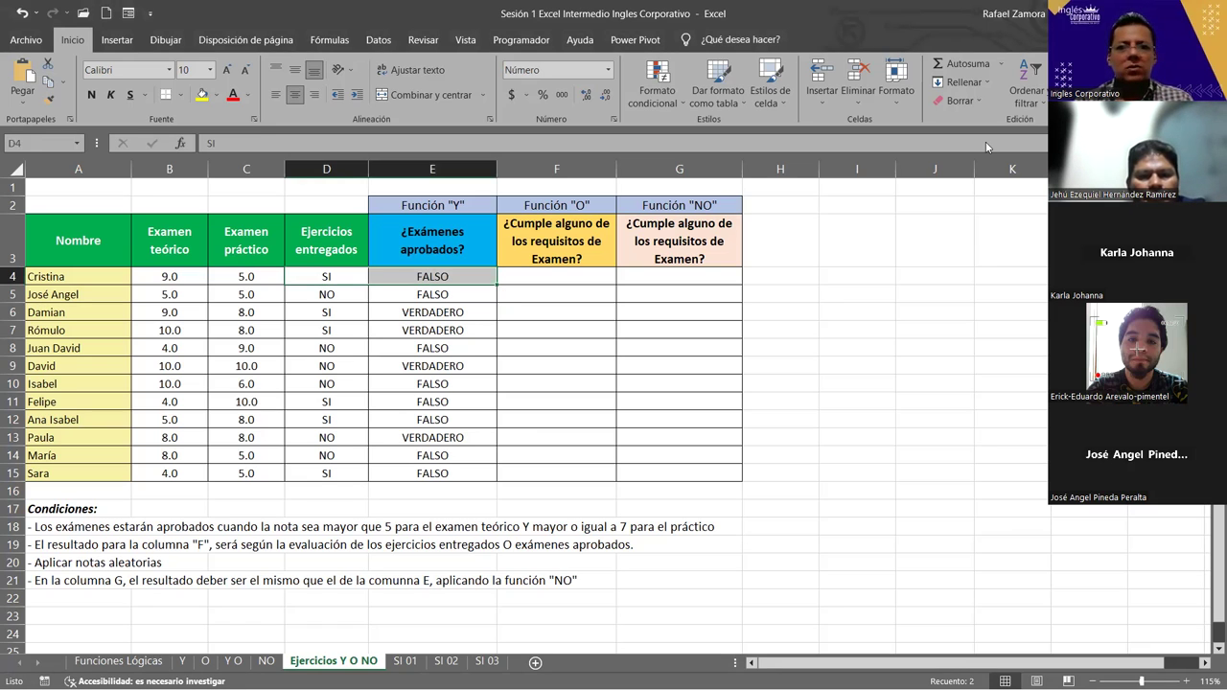
{"action": "left_click", "coordinate": [45, 548]}
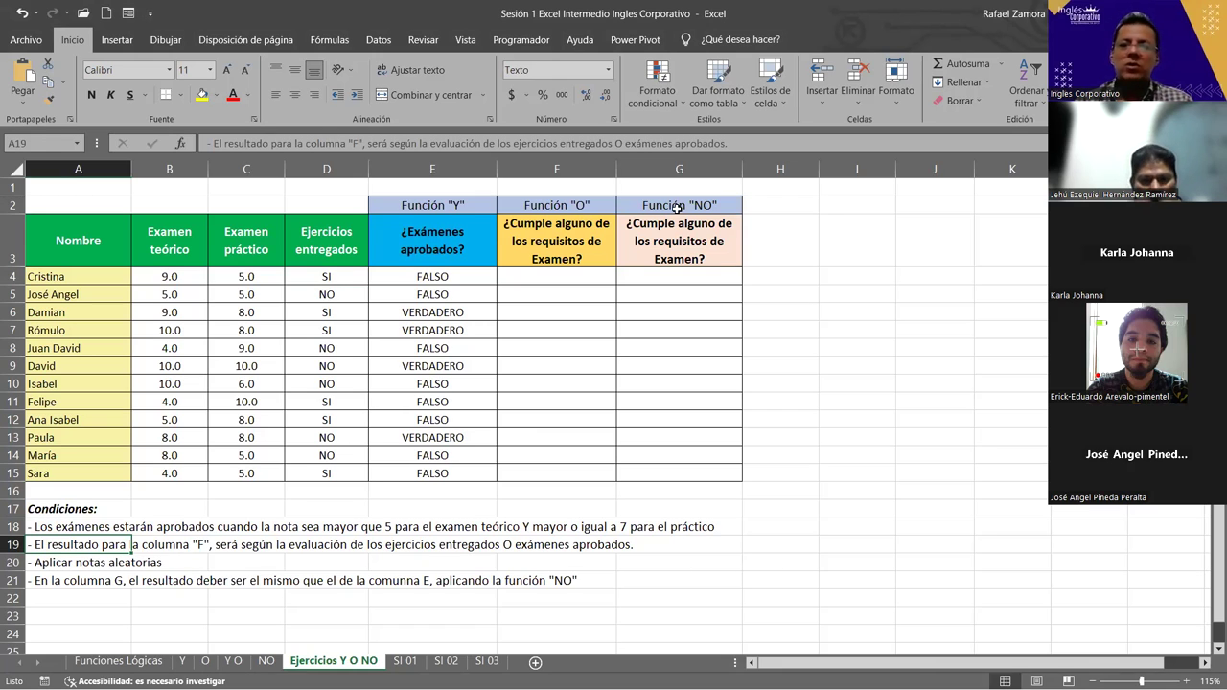
- Review the O and NO column headings and select F4 for the O formula
{"action": "left_click", "coordinate": [629, 237]}
{"action": "left_click", "coordinate": [560, 259]}
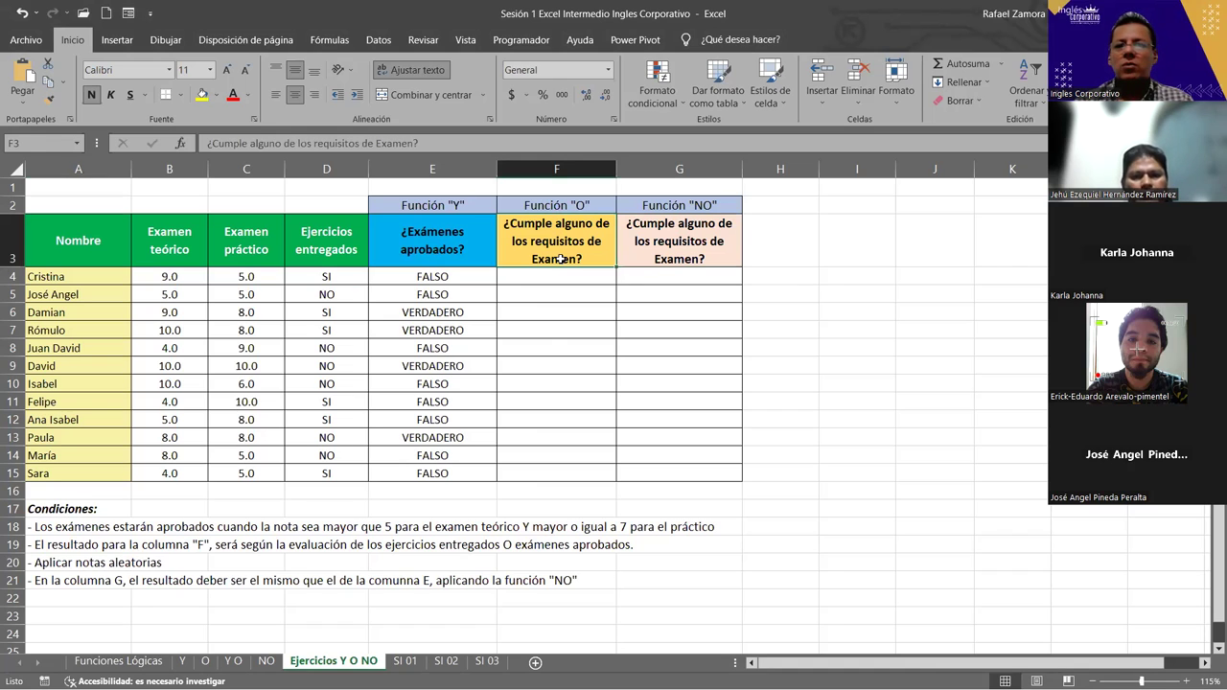
{"action": "left_click", "coordinate": [581, 282]}
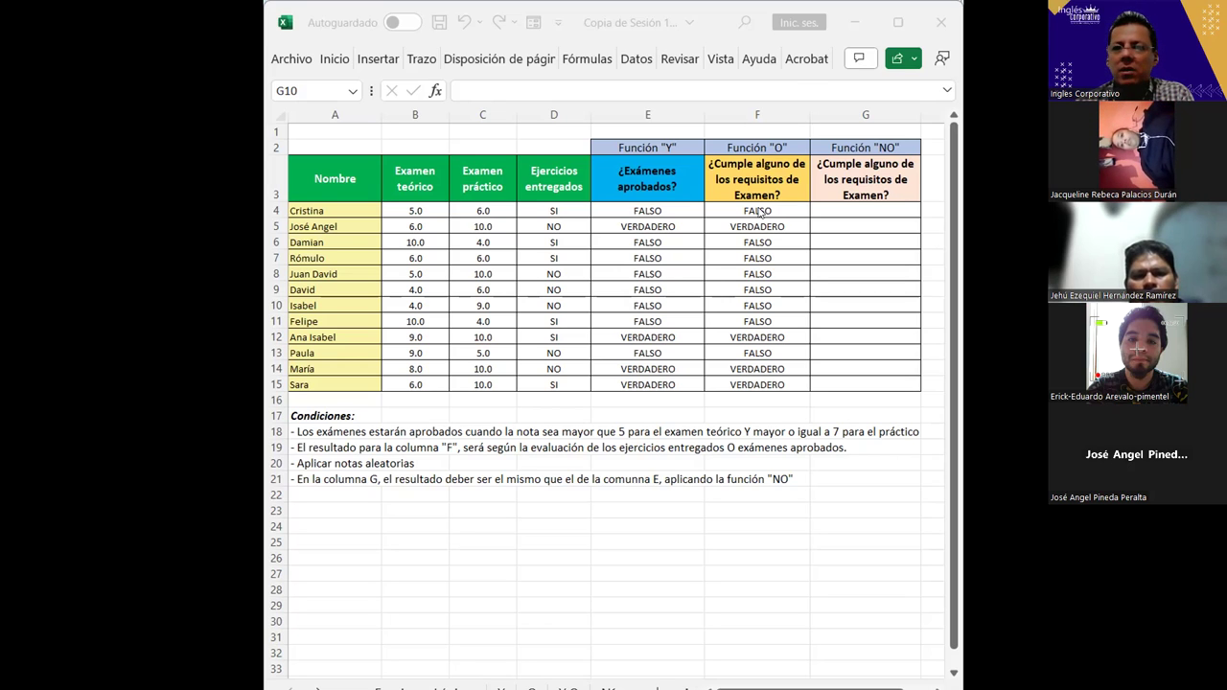
- Inspect the =O(D4;E4) formula in F4, pointing out its D4 argument
{"action": "left_click", "coordinate": [754, 210]}
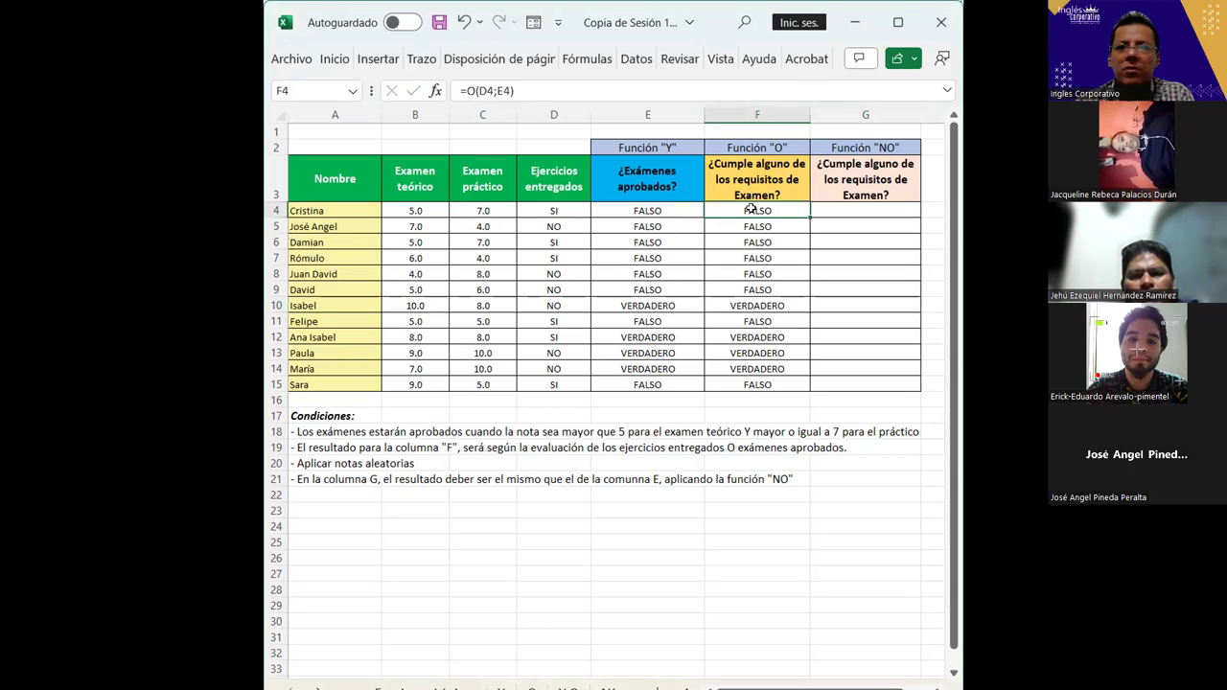
{"action": "left_click", "coordinate": [844, 372]}
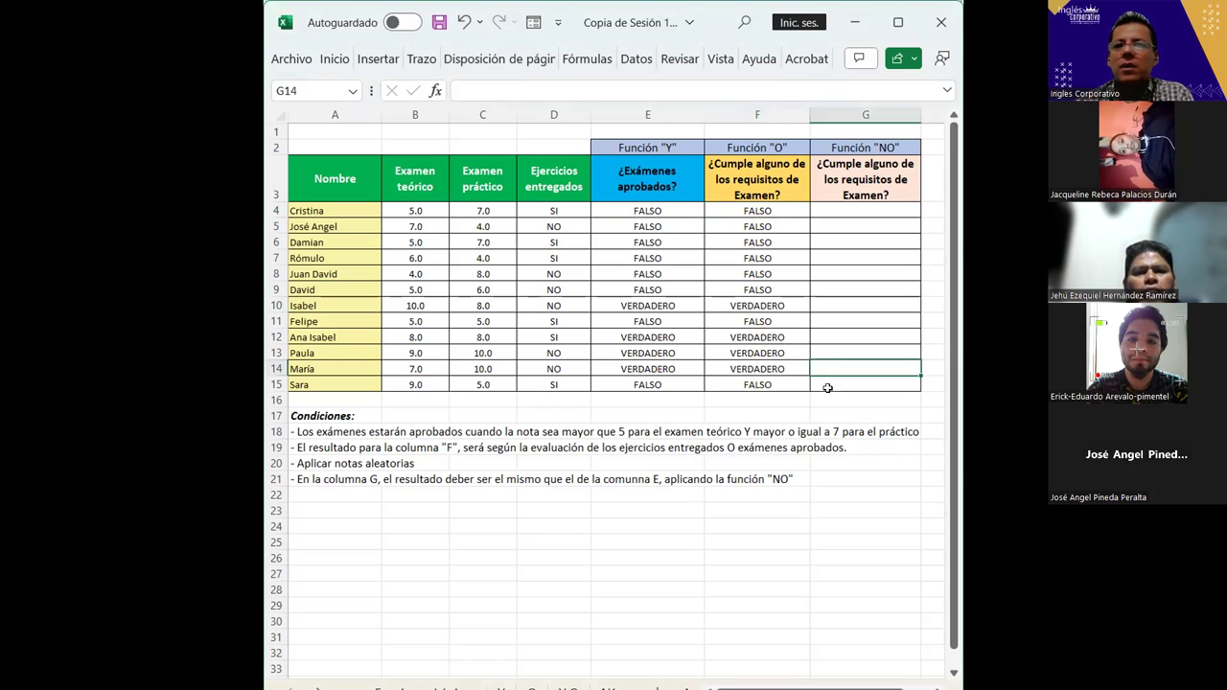
{"action": "left_click", "coordinate": [735, 415]}
{"action": "left_click", "coordinate": [748, 210]}
{"action": "double_click", "coordinate": [748, 210]}
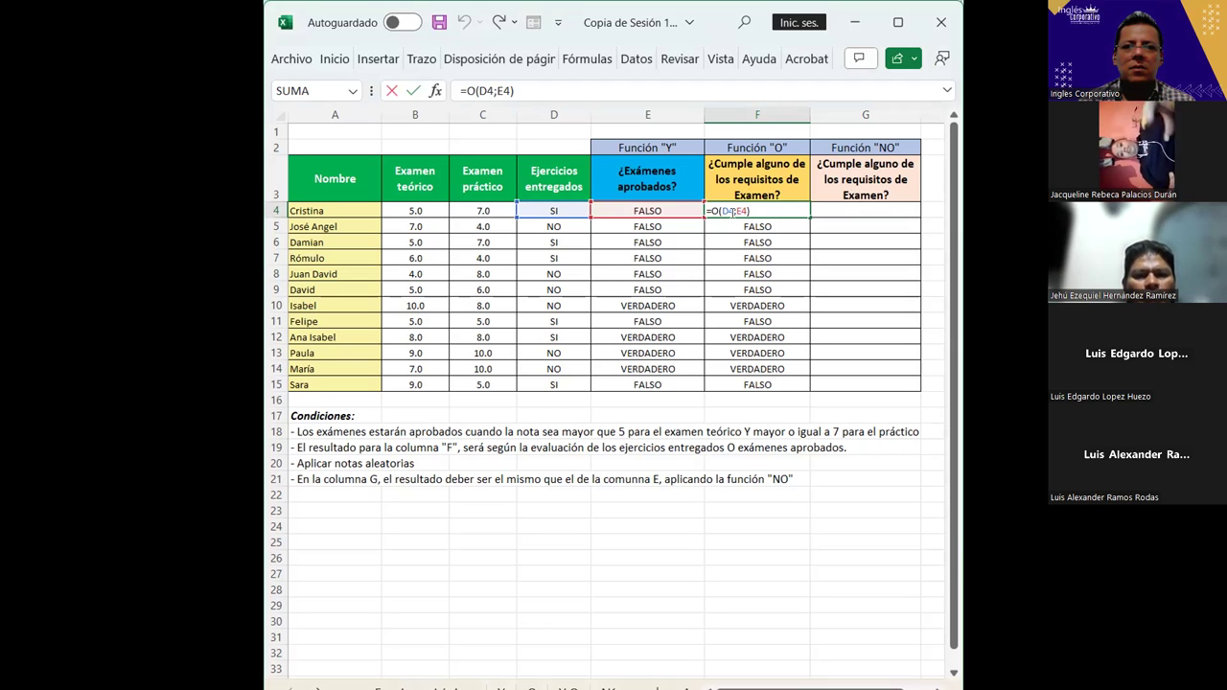
{"action": "left_click", "coordinate": [731, 211]}
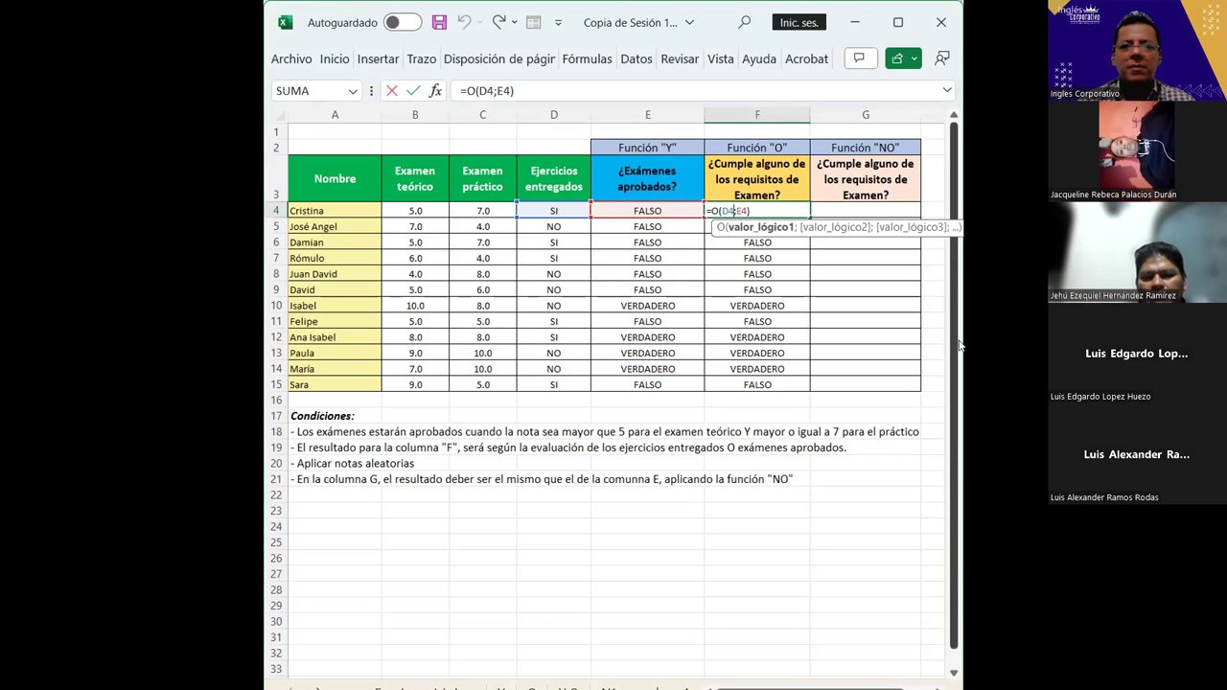
{"action": "left_click", "coordinate": [830, 349]}
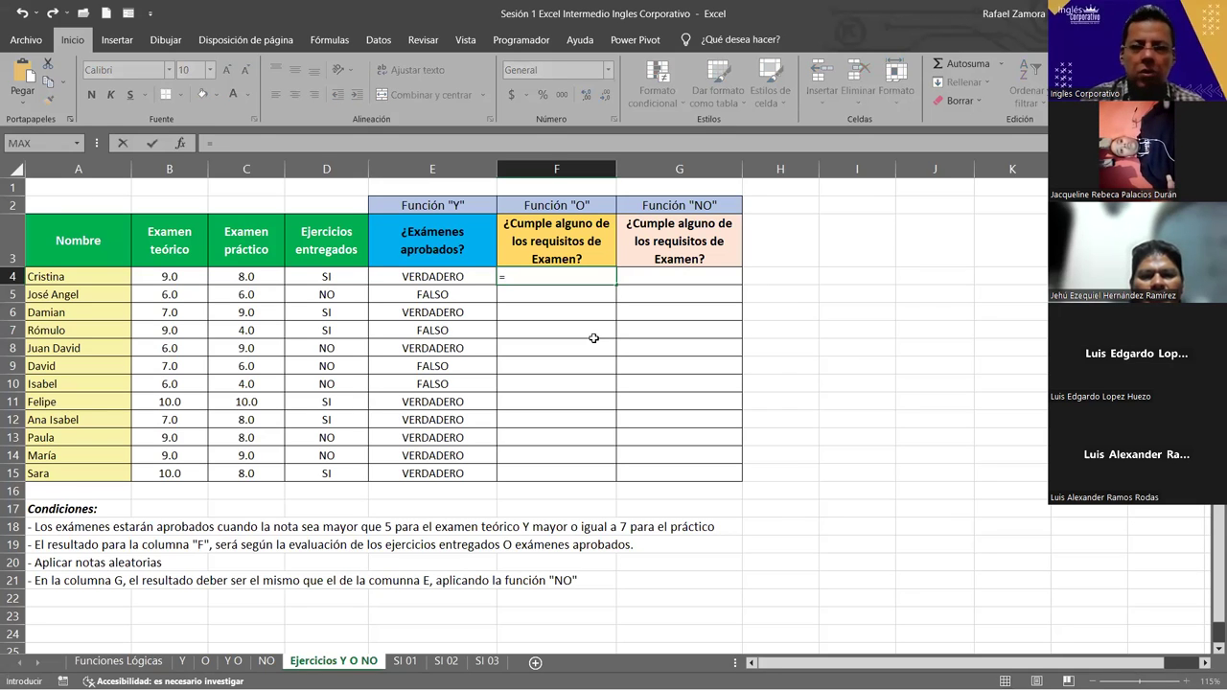
- Build the formula =O(D4,E4) in F4 from the D4 and E4 cells
{"action": "type", "text": "O("}
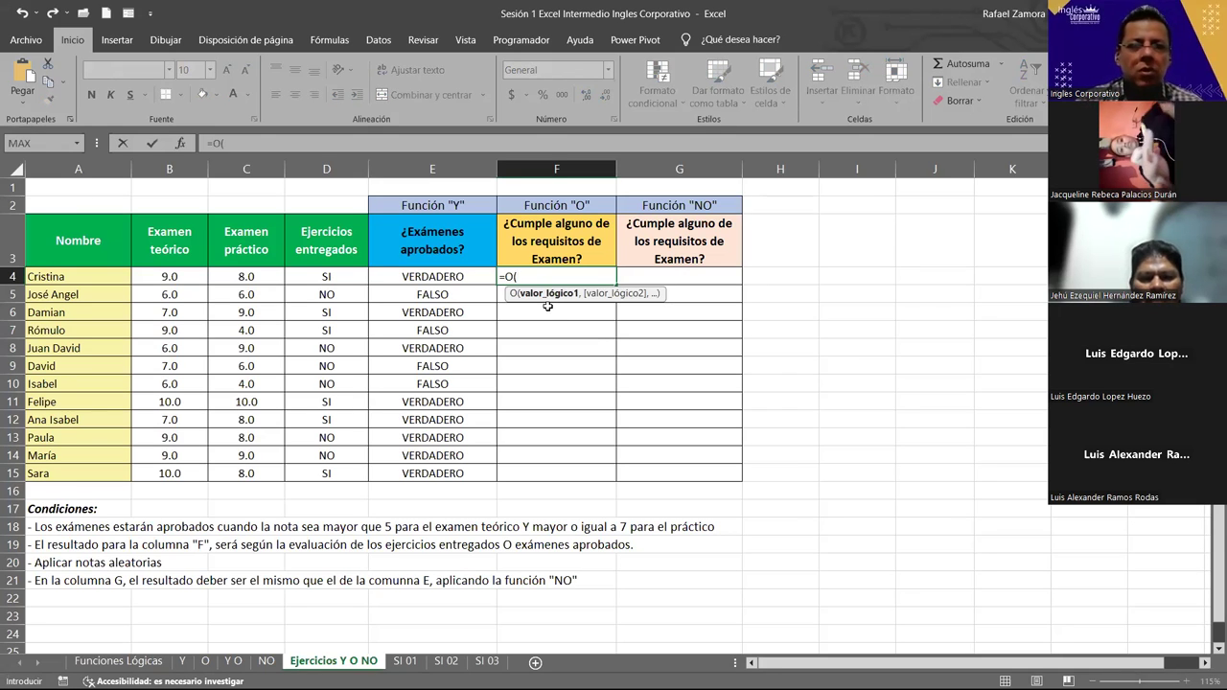
{"action": "left_click", "coordinate": [327, 277]}
{"action": "type", "text": ","}
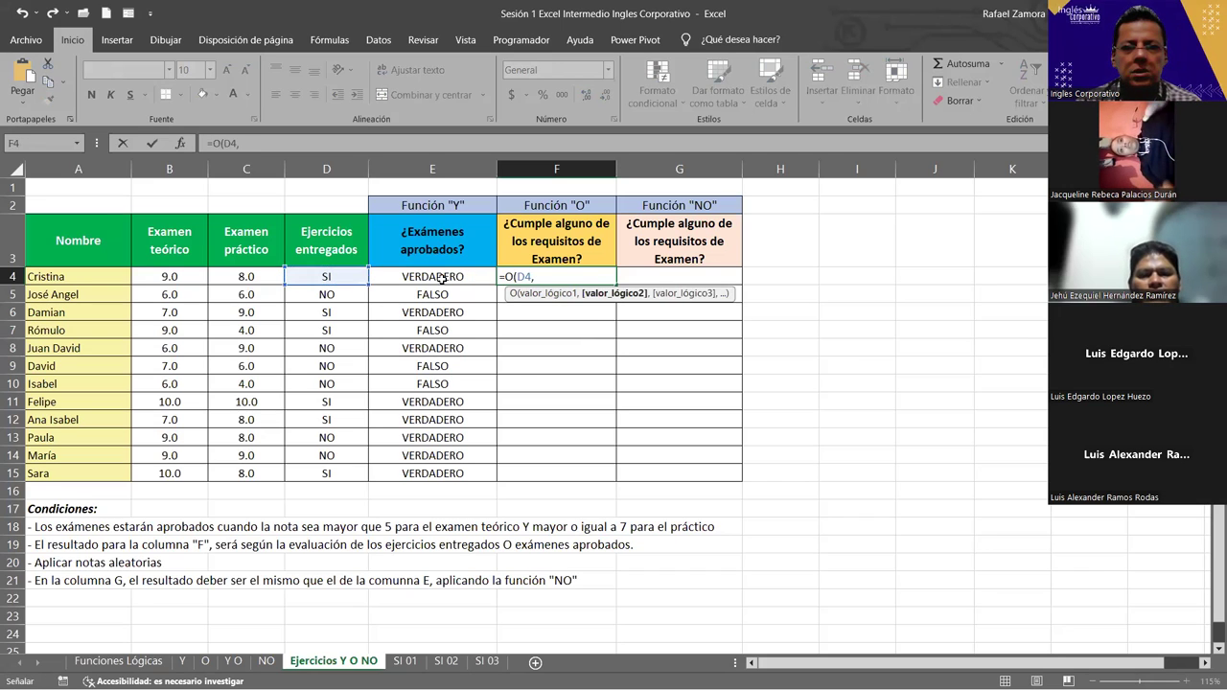
{"action": "left_click", "coordinate": [441, 277]}
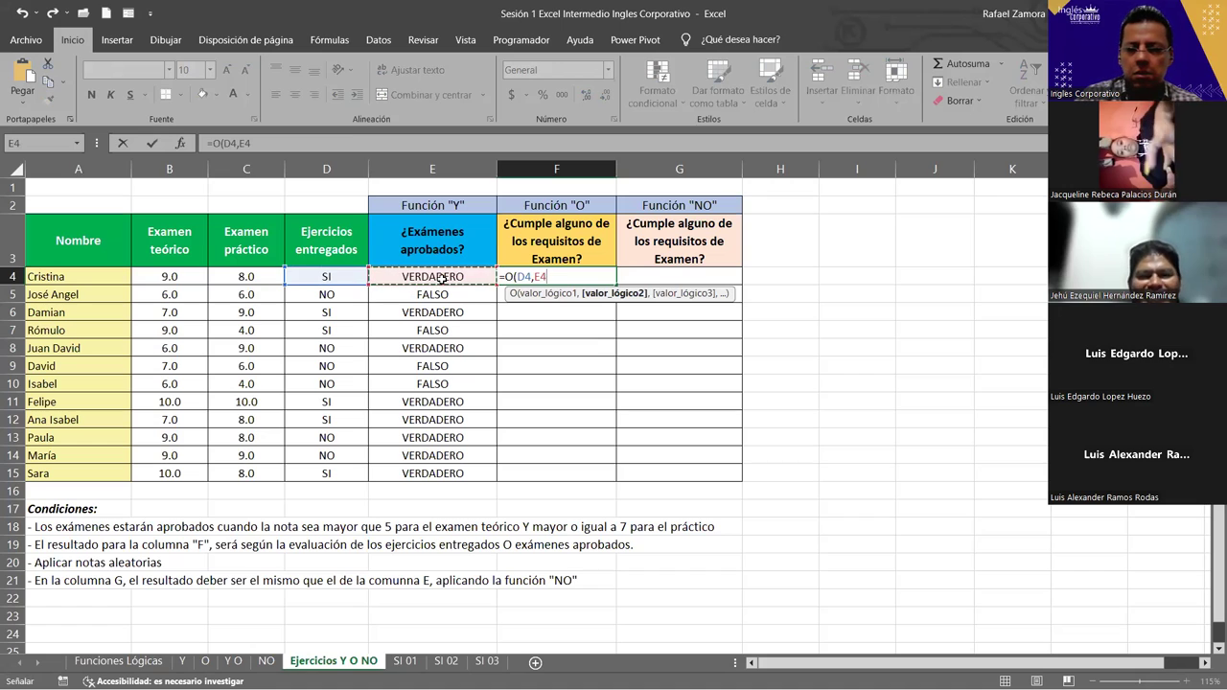
{"action": "type", "text": ")"}
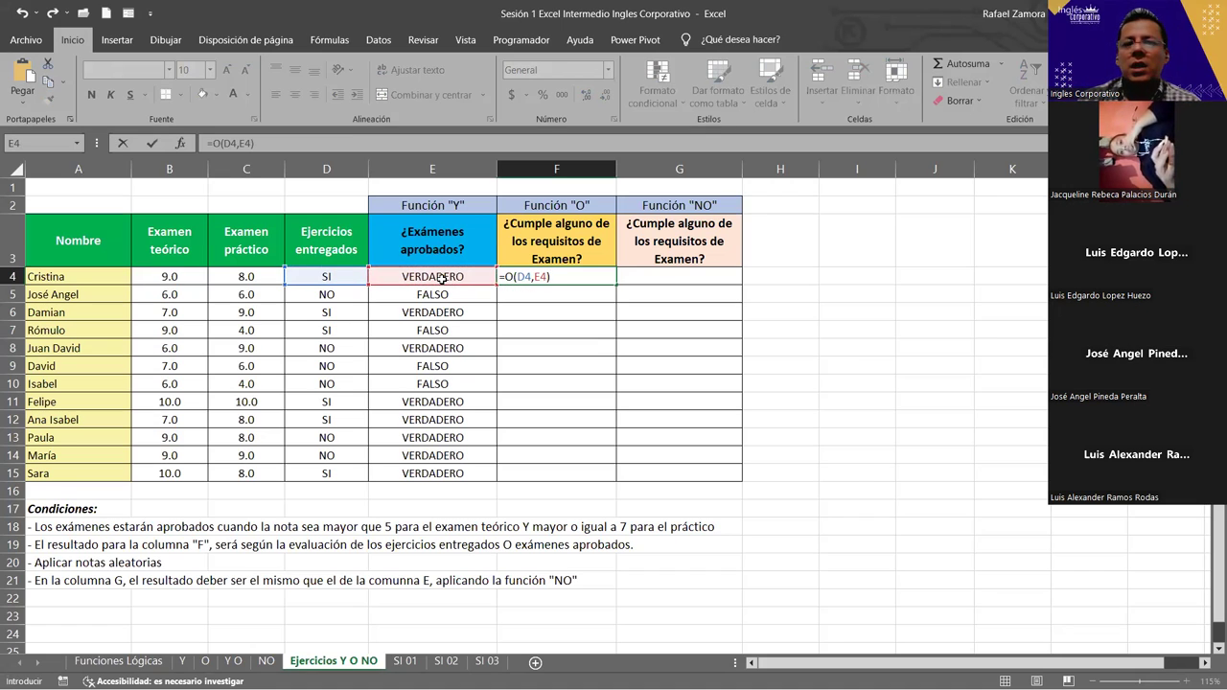
- Preview what the D4 and E4 arguments evaluate to in the formula tooltip
{"action": "double_click", "coordinate": [521, 276]}
{"action": "left_click_drag", "start_coordinate": [529, 279], "coordinate": [530, 279]}
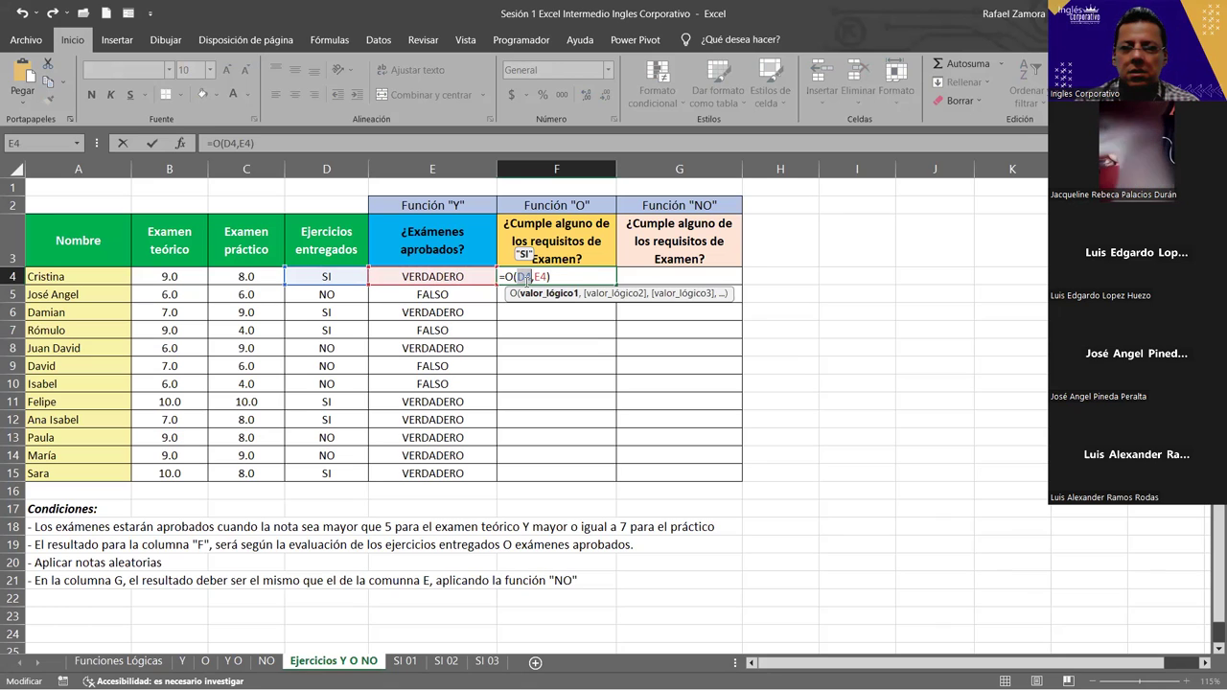
{"action": "left_click_drag", "start_coordinate": [533, 277], "coordinate": [542, 277]}
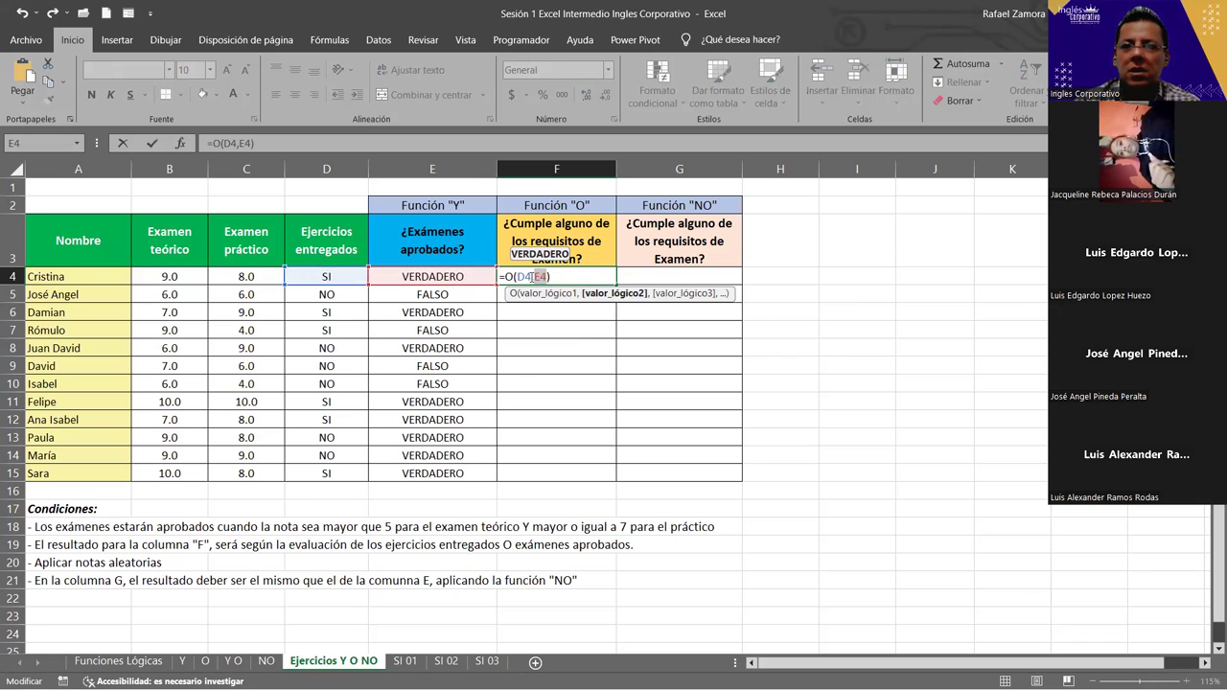
{"action": "left_click_drag", "start_coordinate": [529, 277], "coordinate": [518, 278]}
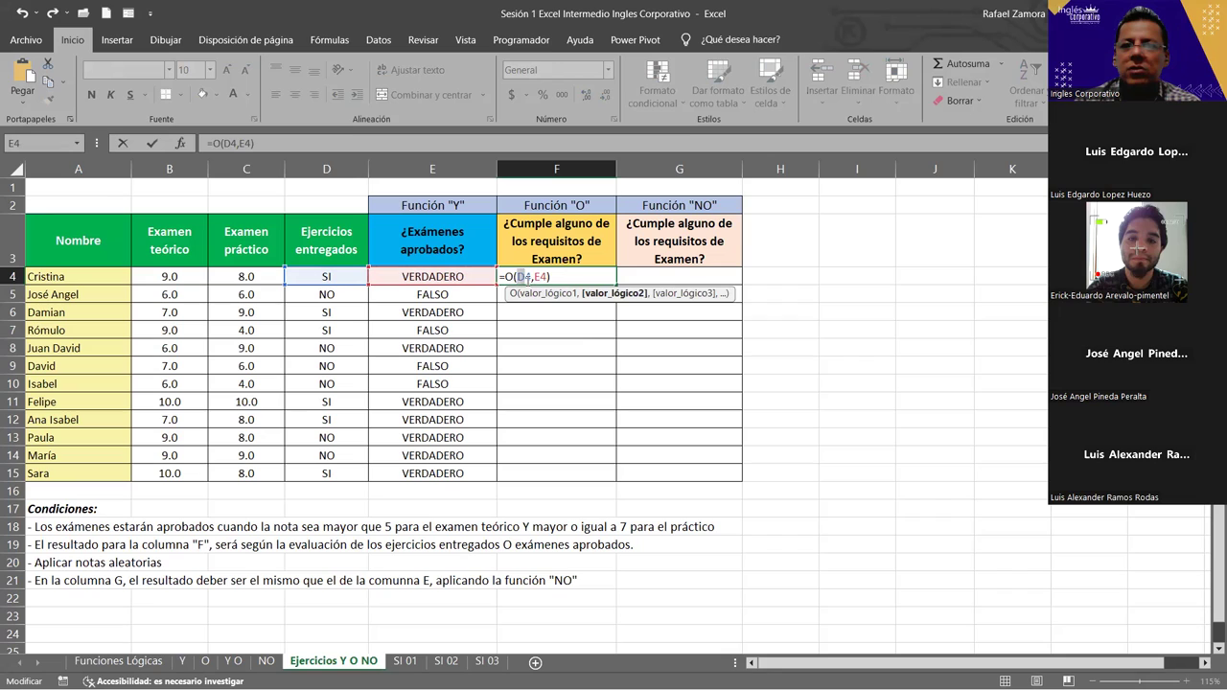
{"action": "left_click", "coordinate": [536, 293]}
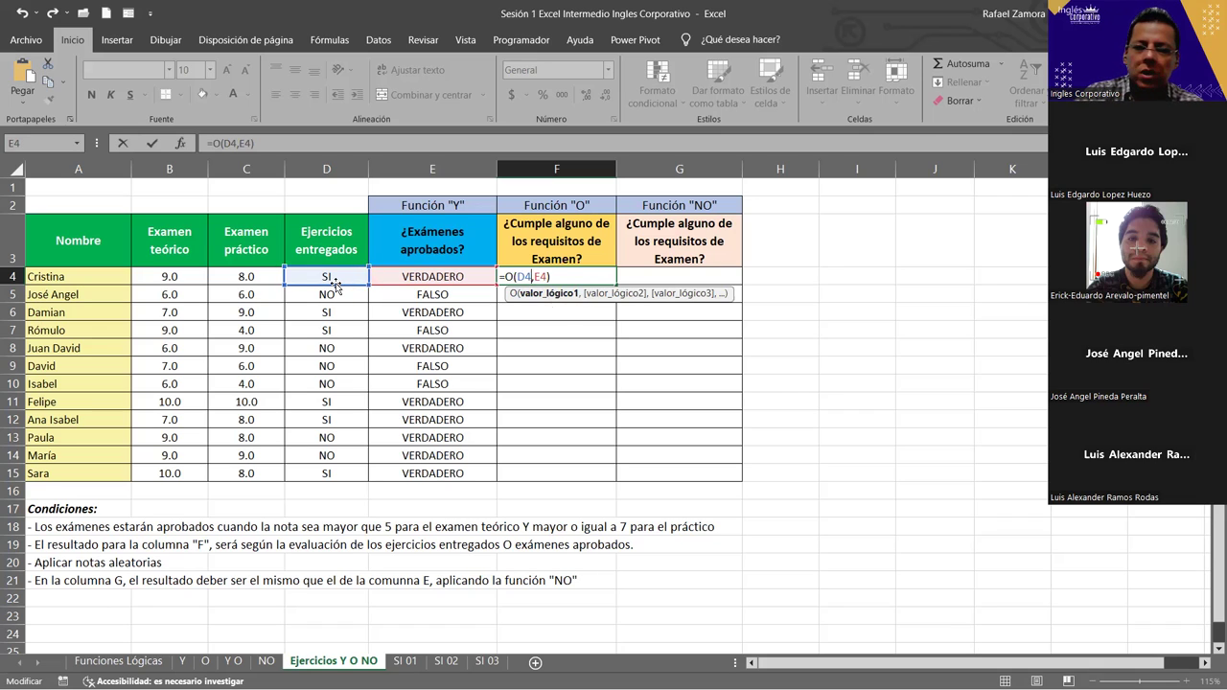
- Turn F4's first argument into the comparison D4="si"
{"action": "type", "text": "="}
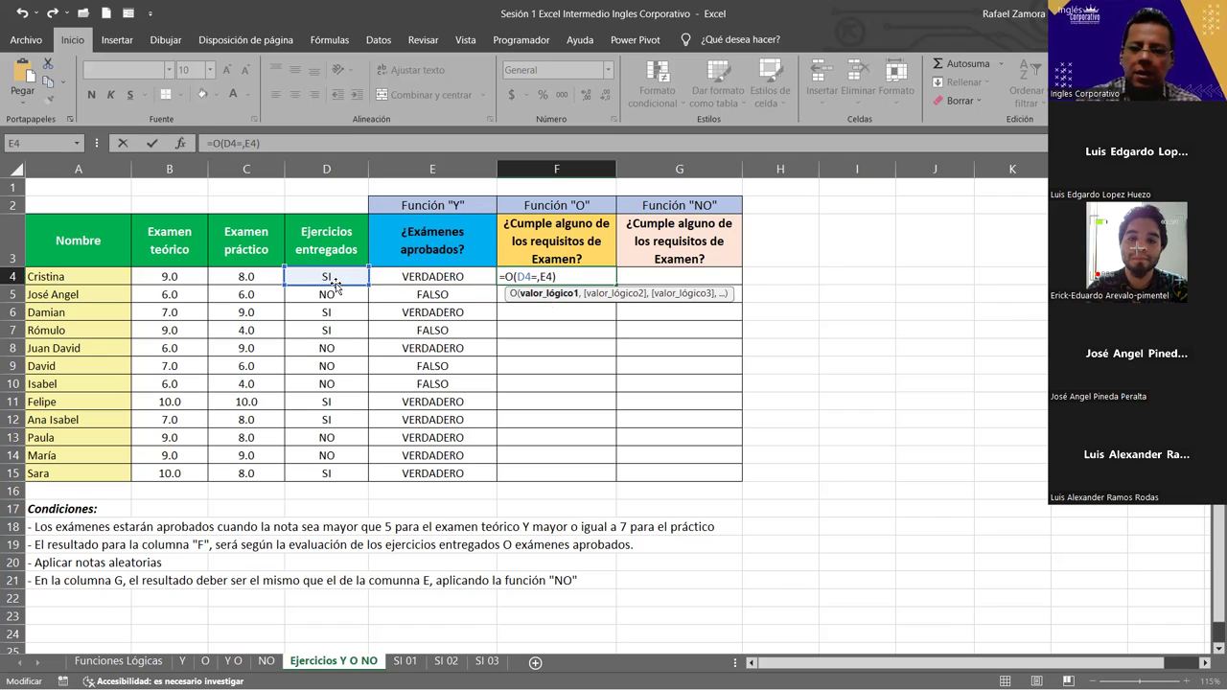
{"action": "type", "text": "\"si"}
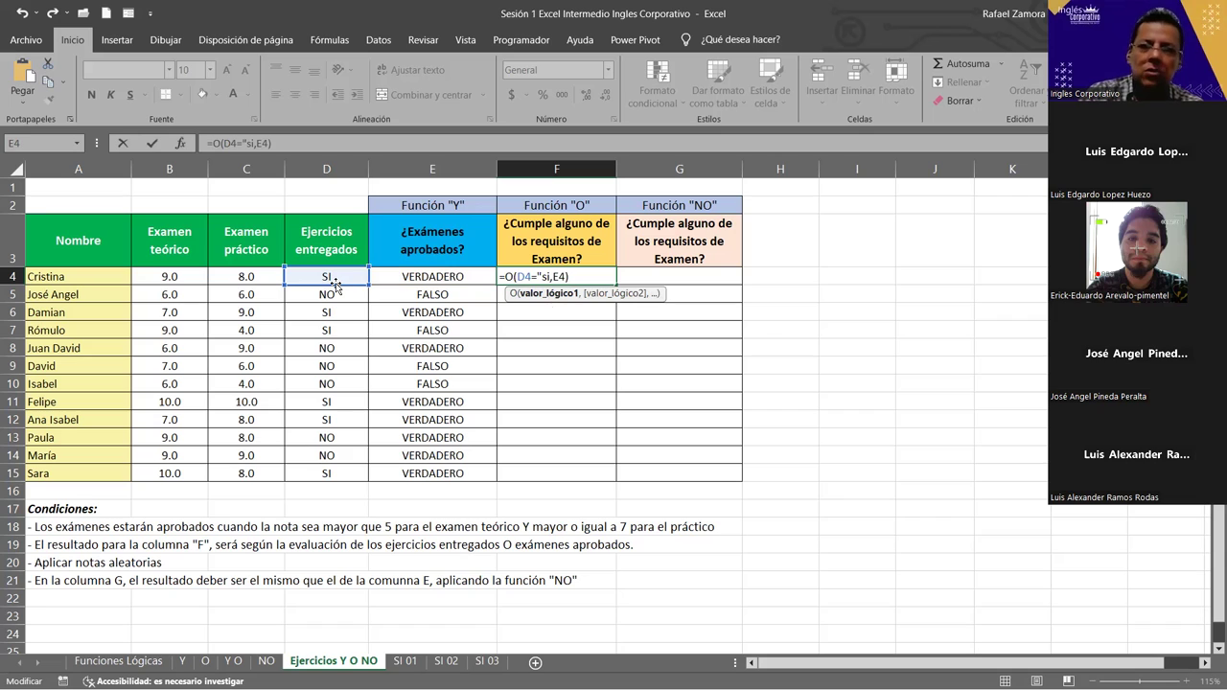
{"action": "type", "text": "\""}
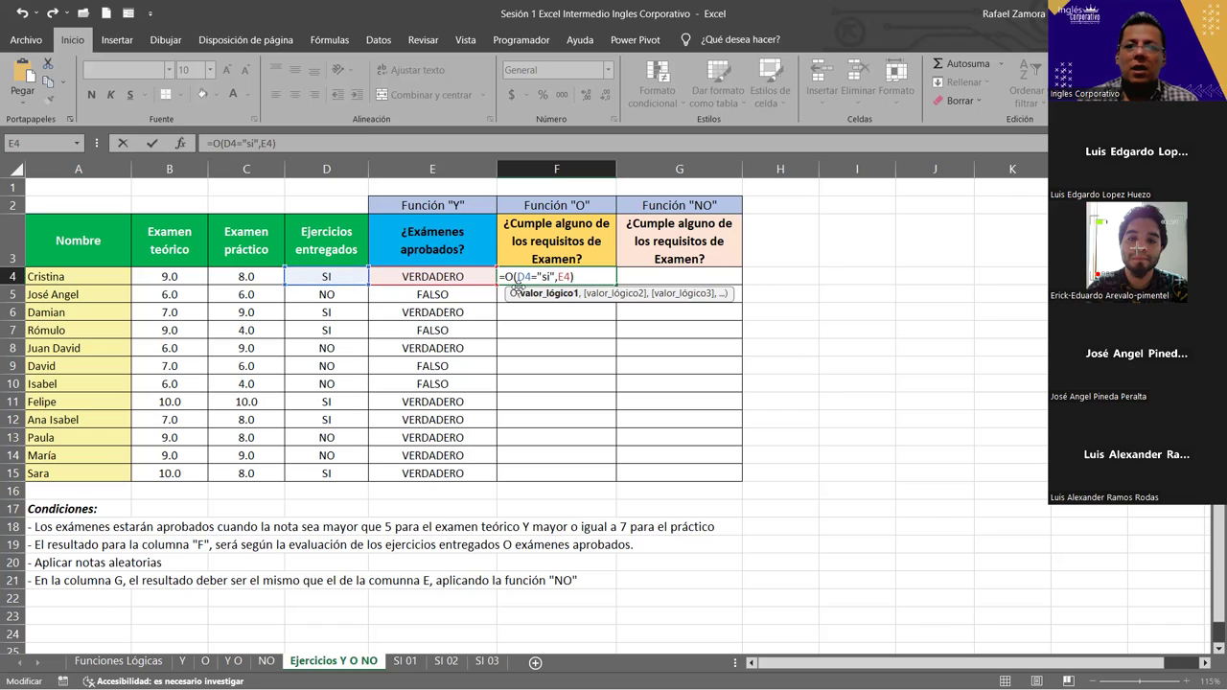
- Complete F4 as =O(D4="si",E4="VERDADERO") and commit it
{"action": "left_click_drag", "start_coordinate": [516, 277], "coordinate": [553, 277]}
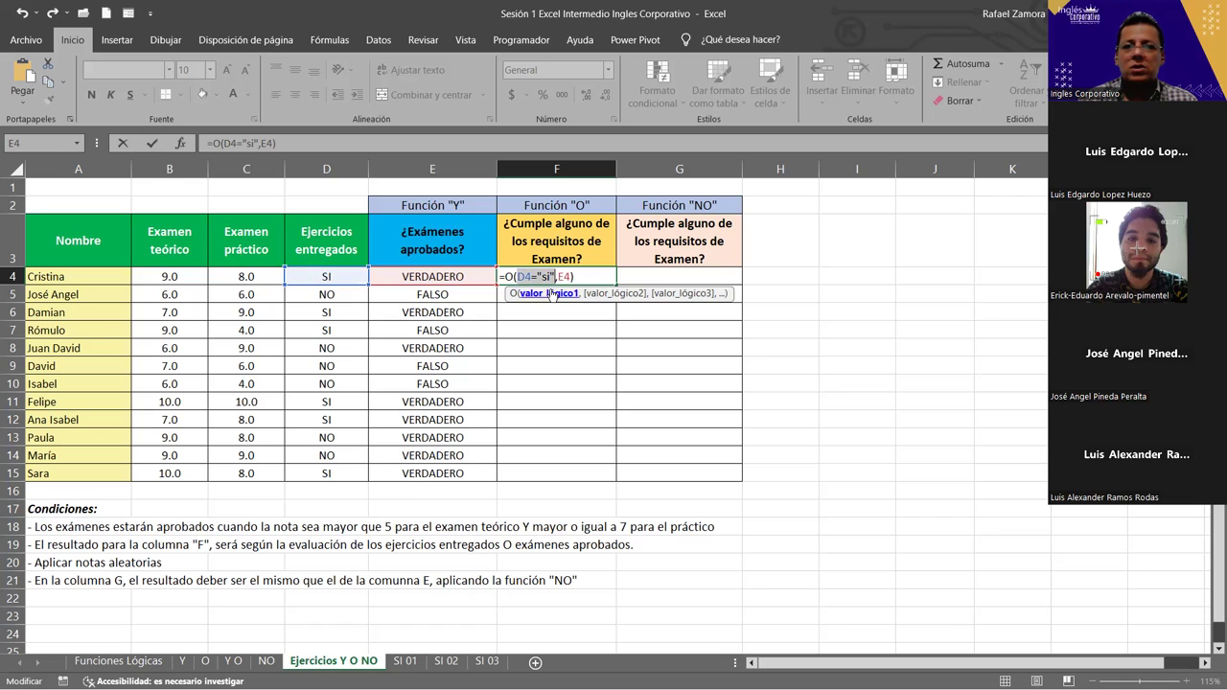
{"action": "left_click", "coordinate": [533, 277]}
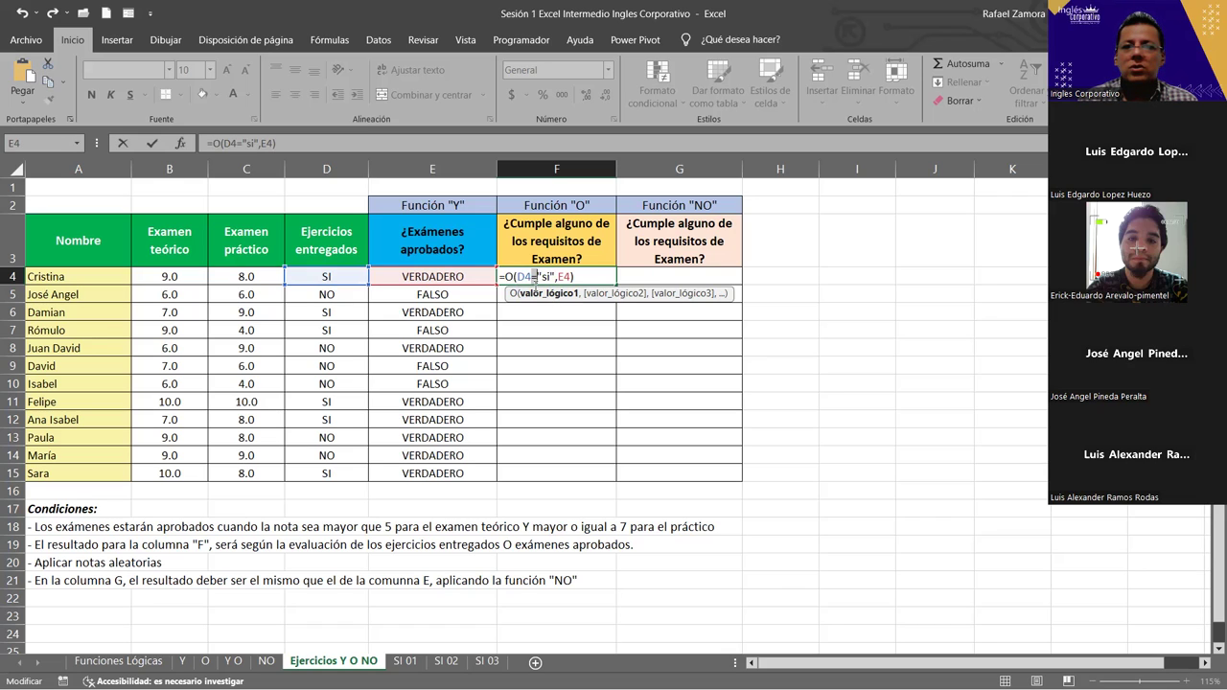
{"action": "double_click", "coordinate": [523, 277]}
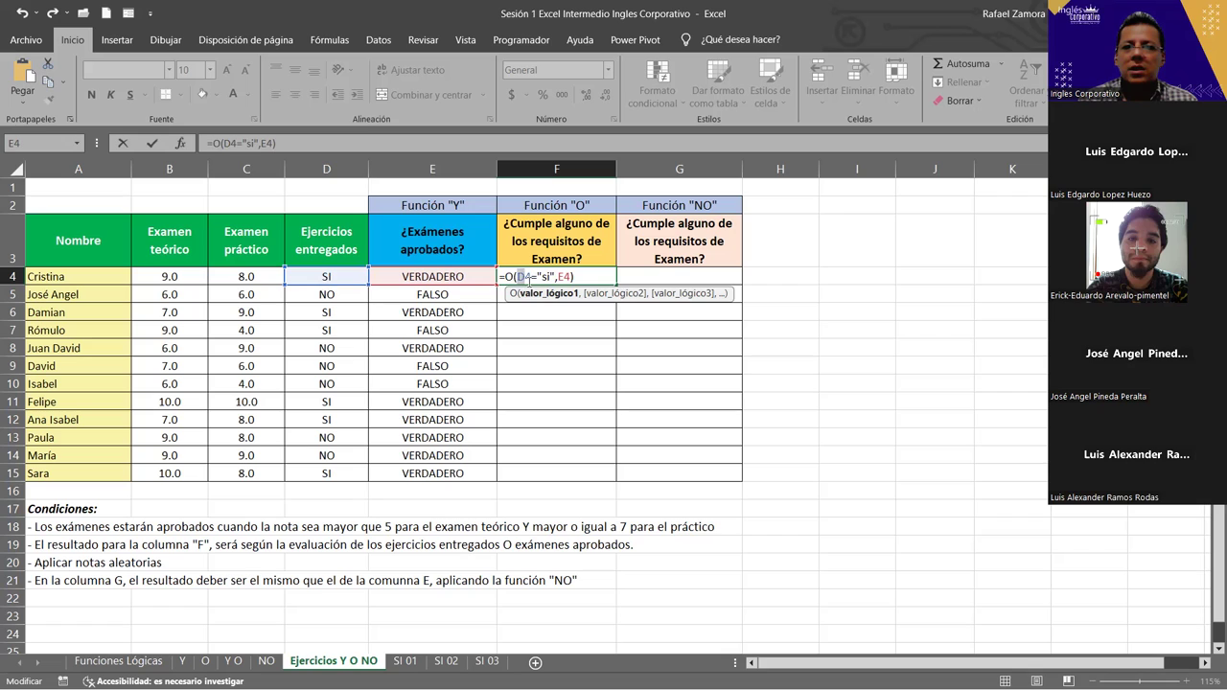
{"action": "left_click_drag", "start_coordinate": [536, 277], "coordinate": [555, 277]}
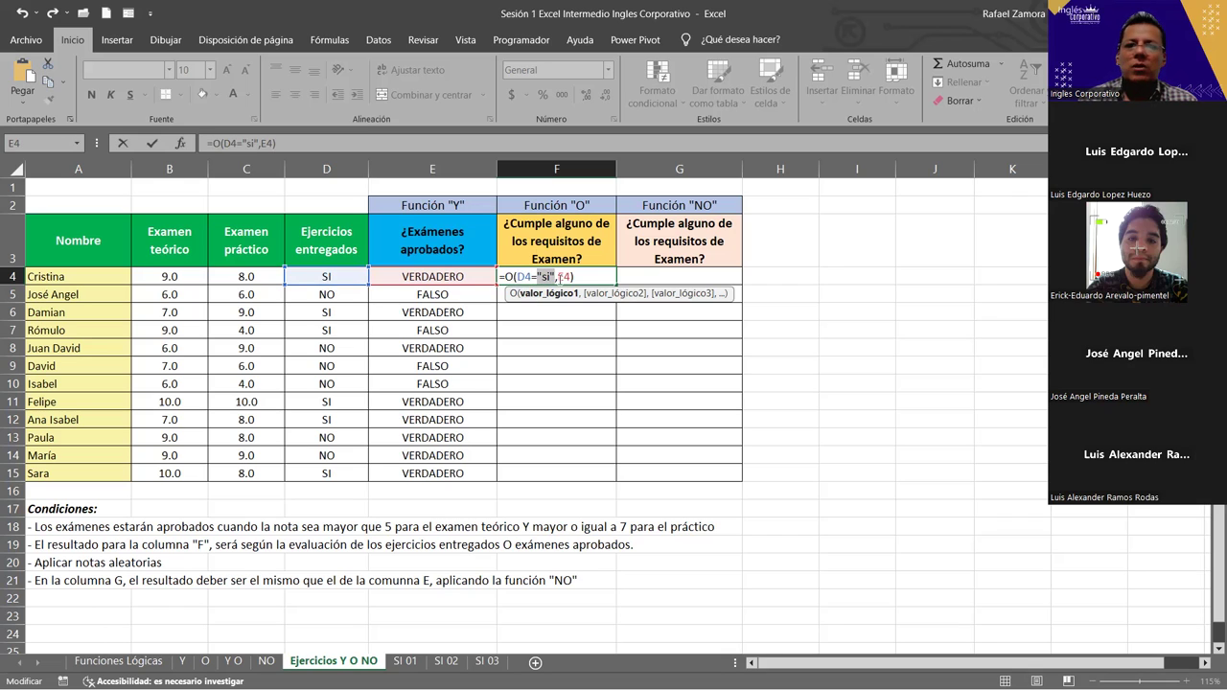
{"action": "key", "text": "Right"}
{"action": "key", "text": "Right"}
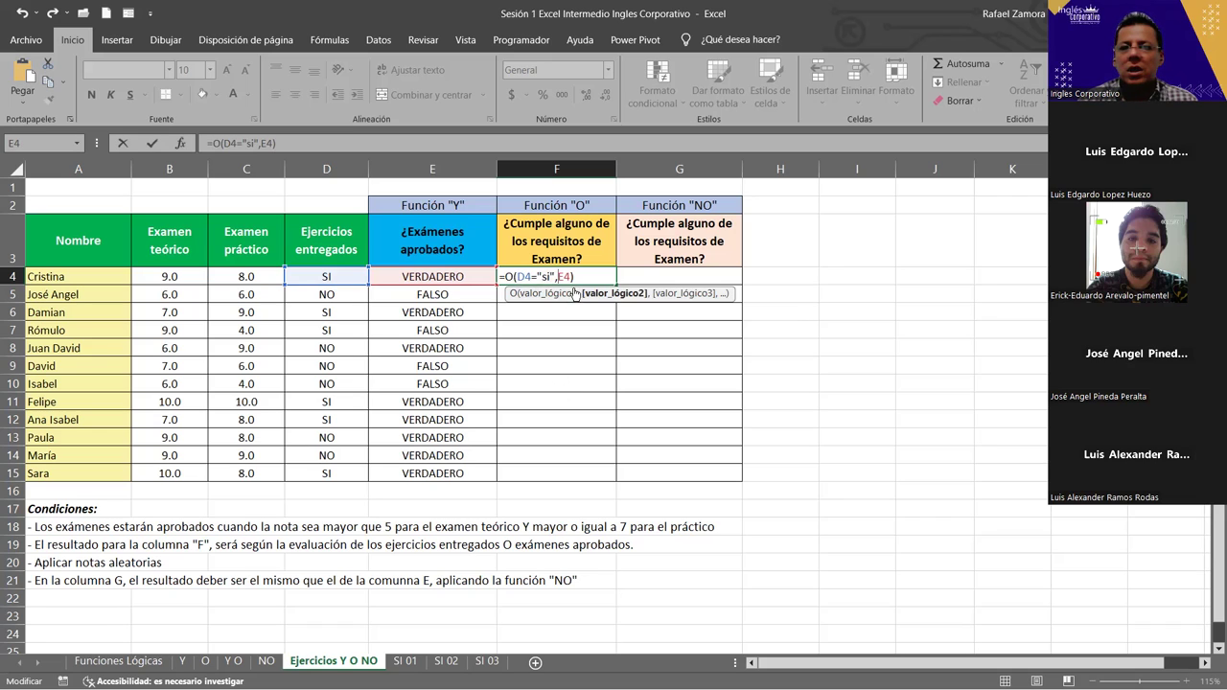
{"action": "type", "text": ")"}
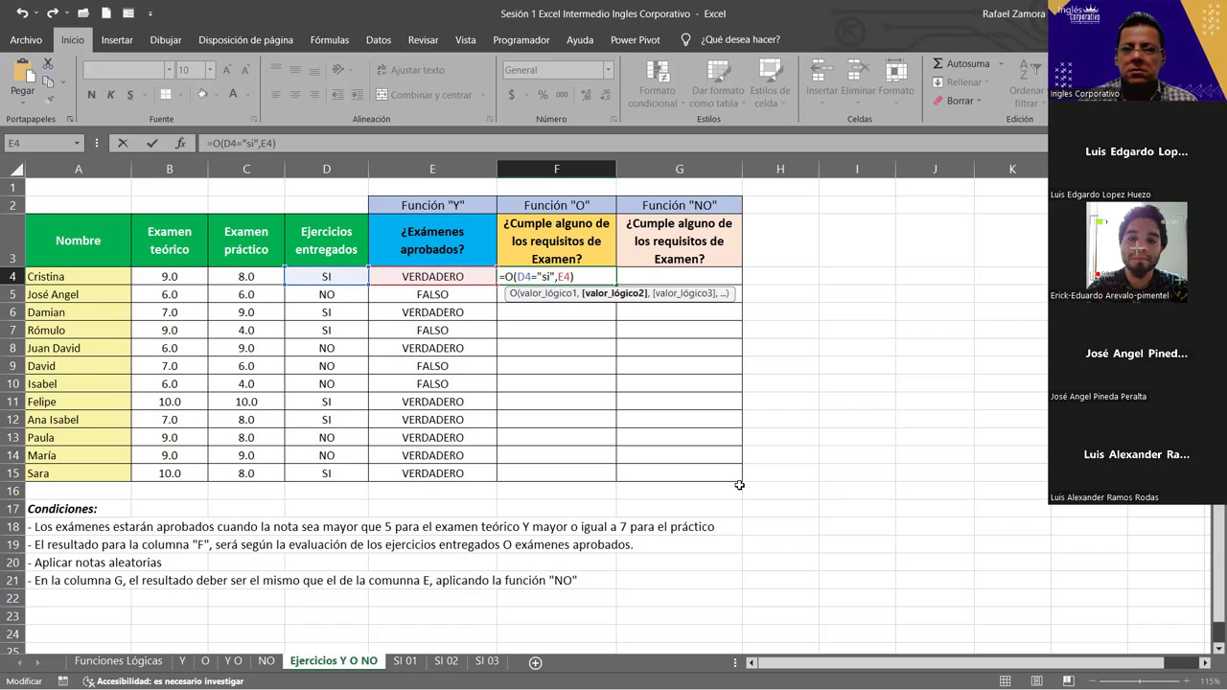
{"action": "type", "text": "="}
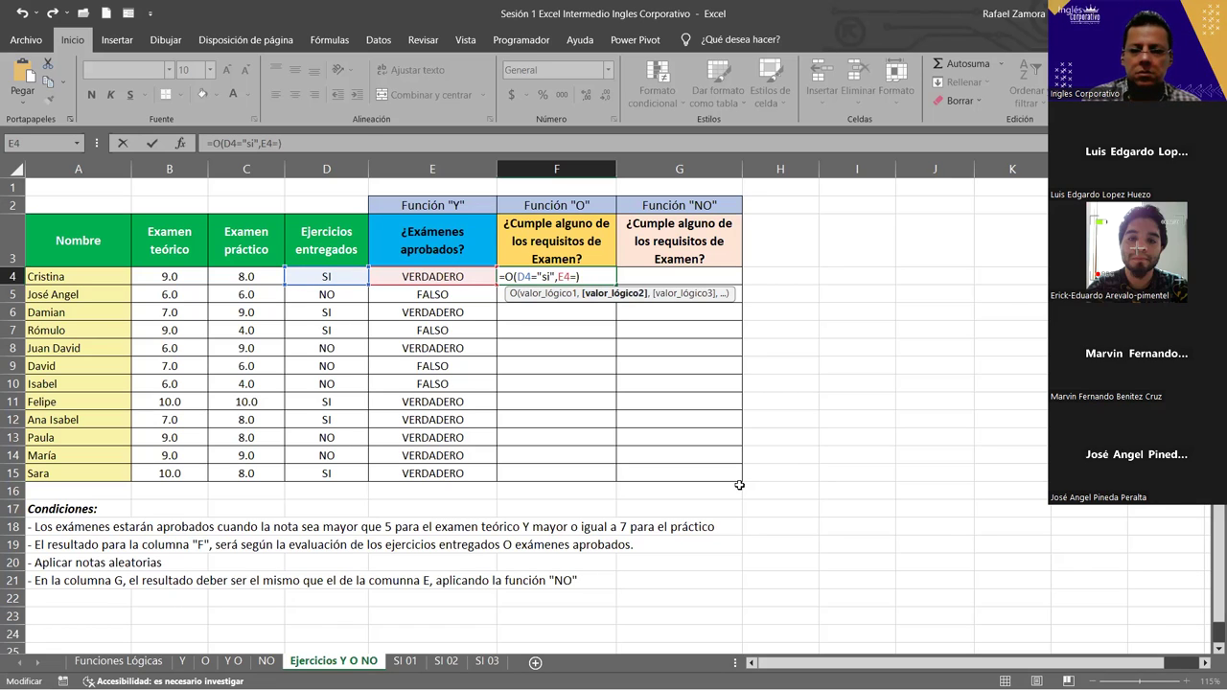
{"action": "type", "text": "\"VERDADERO\""}
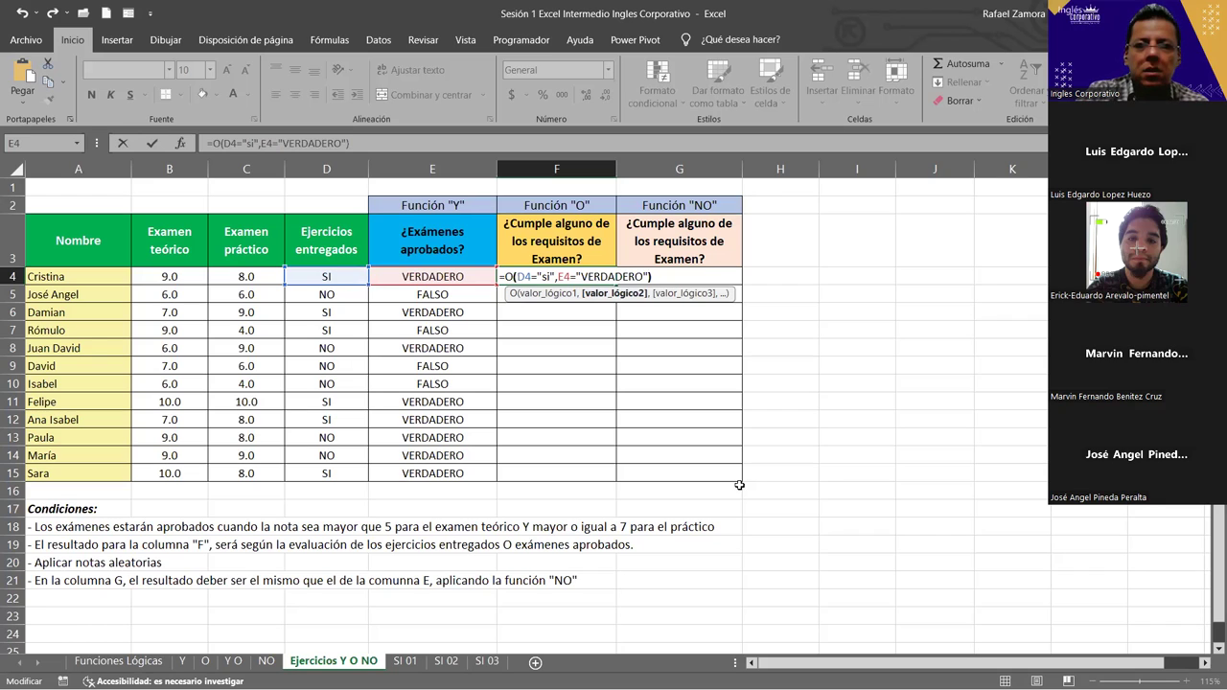
{"action": "type", "text": ")"}
{"action": "key", "text": "BackSpace"}
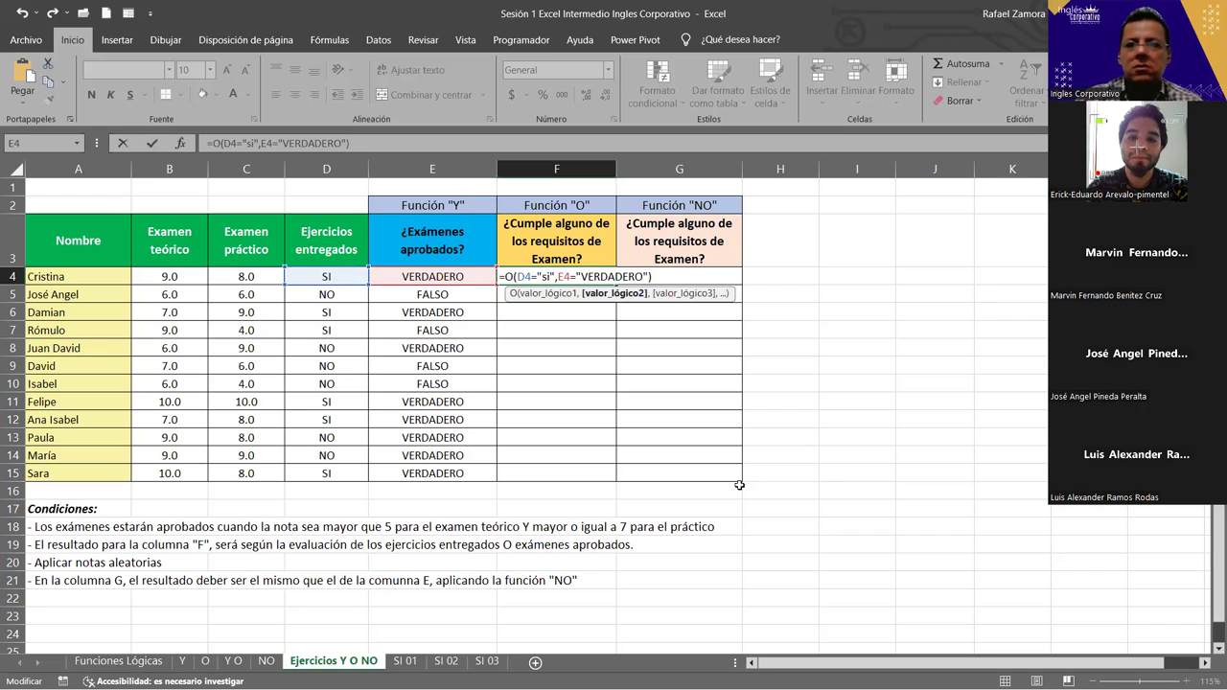
{"action": "left_click", "coordinate": [680, 280]}
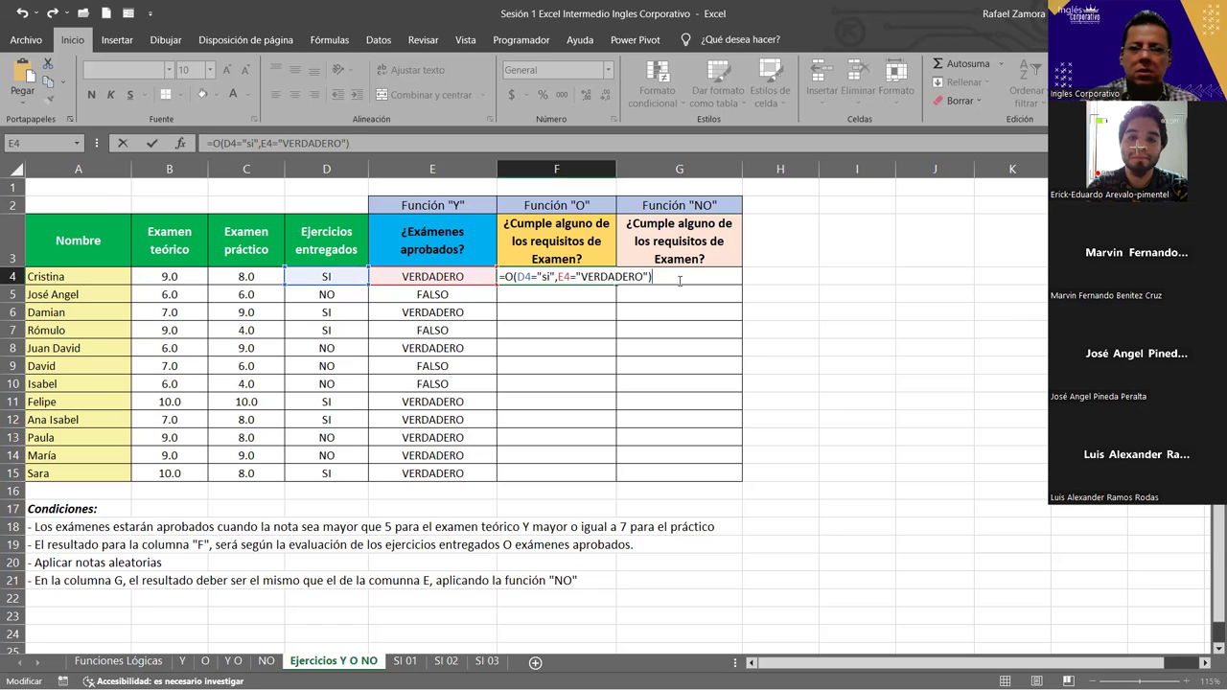
{"action": "key", "text": "Return"}
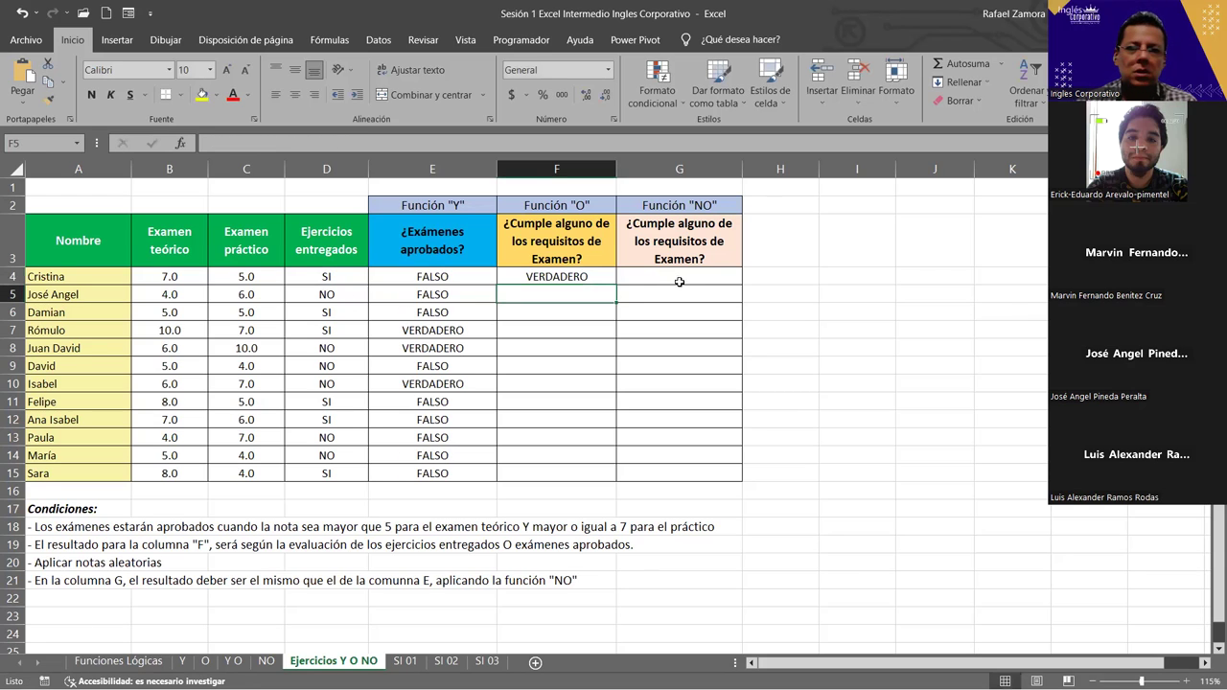
- Fill the F4 formula down through F15, then select D4:E15
{"action": "left_click", "coordinate": [593, 279]}
{"action": "mouse_move", "coordinate": [616, 284]}
{"action": "left_mouse_down"}
{"action": "mouse_move", "coordinate": [590, 479]}
{"action": "mouse_move", "coordinate": [609, 466]}
{"action": "left_mouse_up"}
{"action": "left_click", "coordinate": [779, 419]}
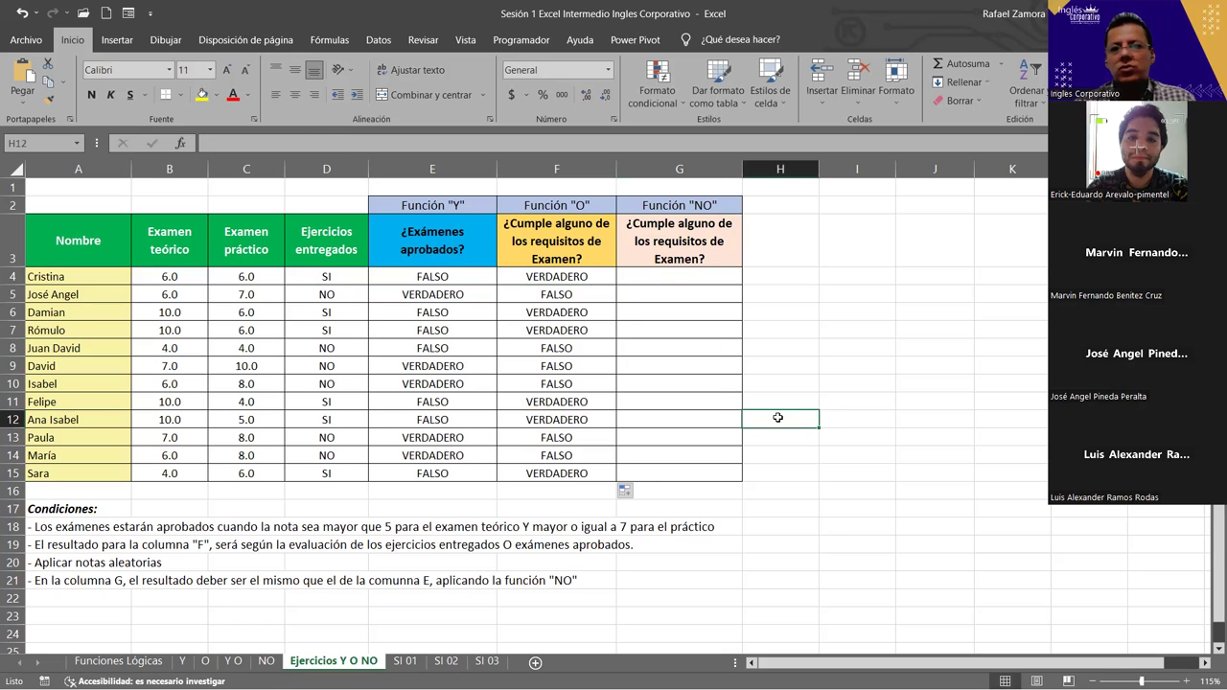
{"action": "left_click_drag", "start_coordinate": [326, 276], "coordinate": [424, 475]}
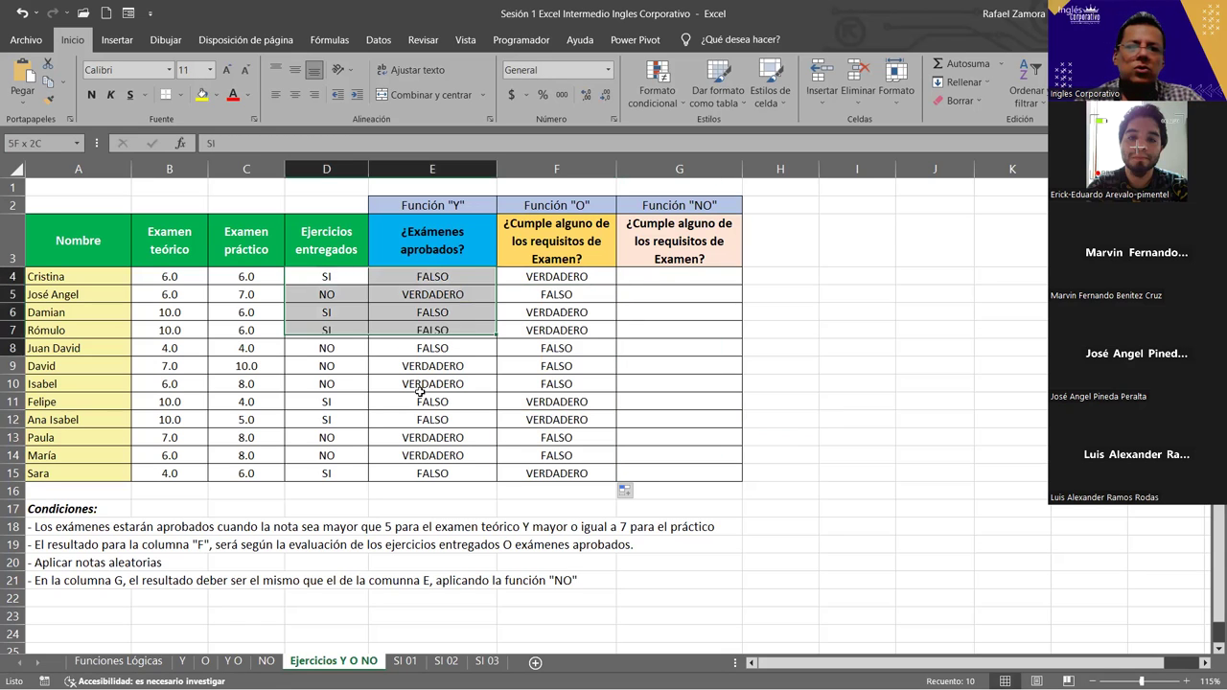
- Fill D4:E15 light blue, then review F4, D5, E5 and F5's results
{"action": "left_click", "coordinate": [217, 94]}
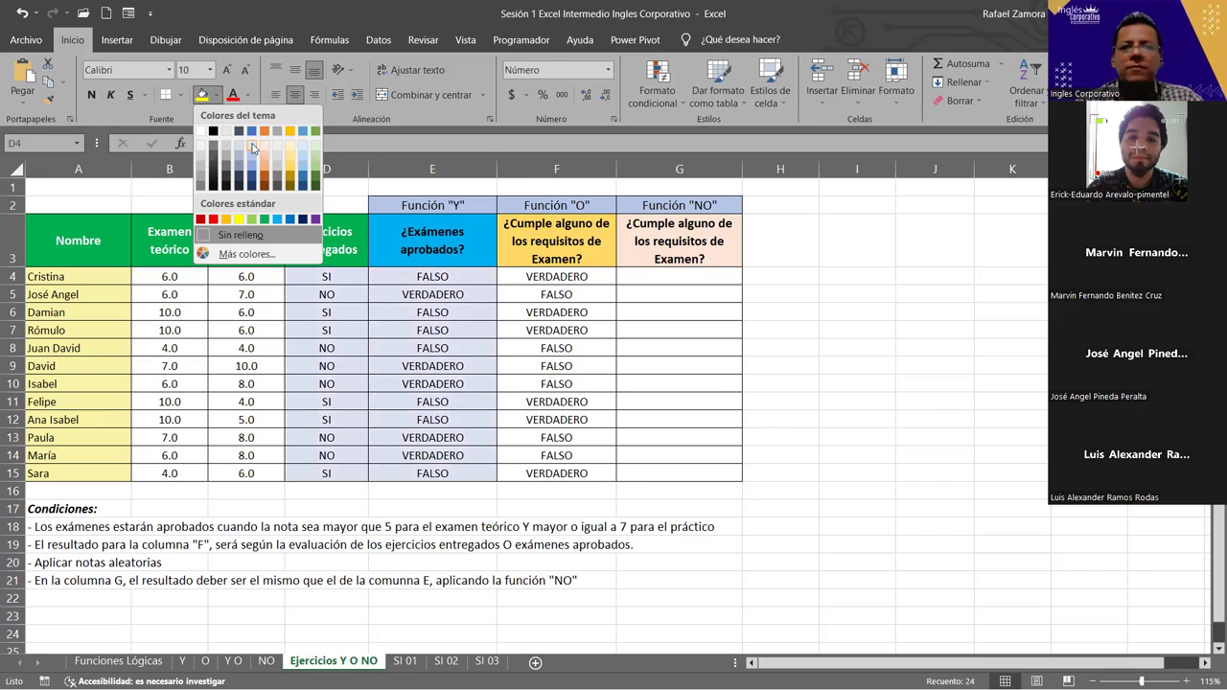
{"action": "left_click", "coordinate": [256, 149]}
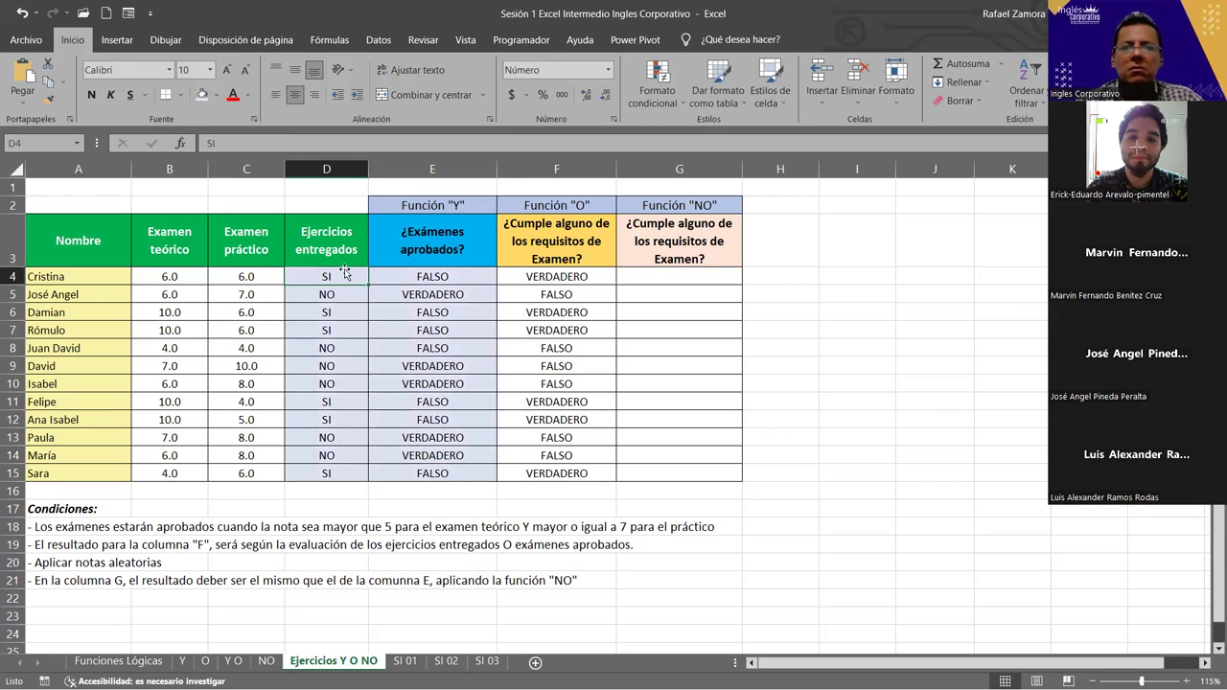
{"action": "left_click", "coordinate": [565, 277]}
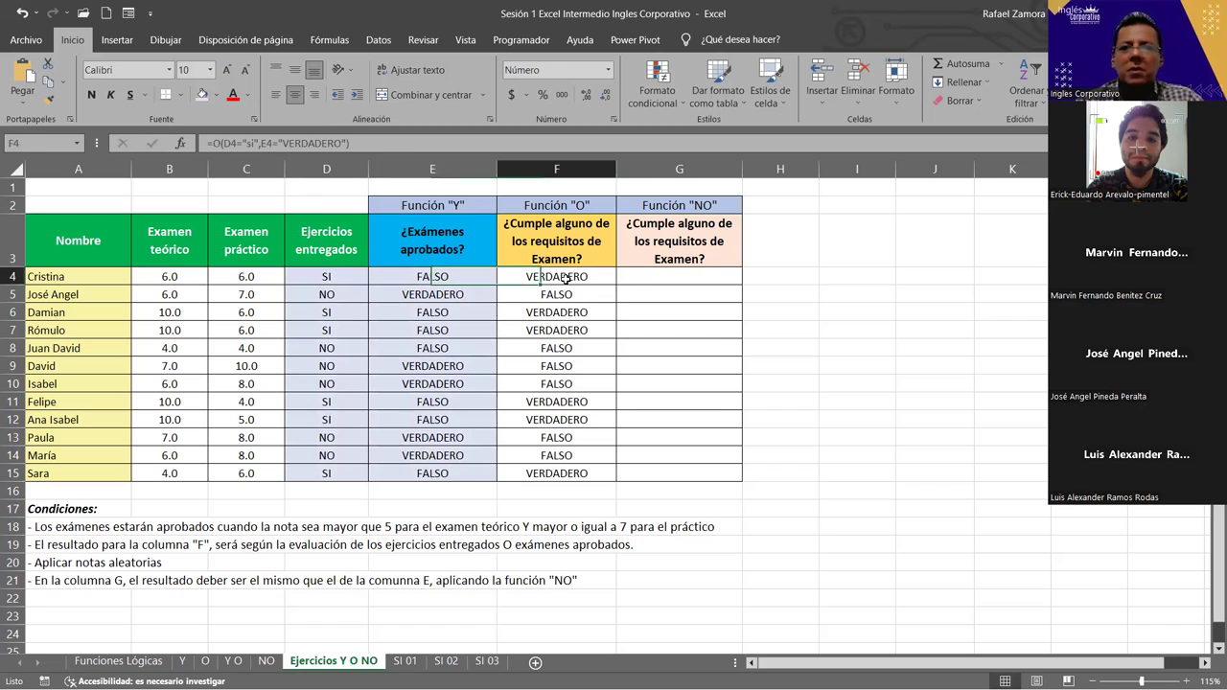
{"action": "left_click", "coordinate": [331, 296]}
{"action": "left_click", "coordinate": [413, 296]}
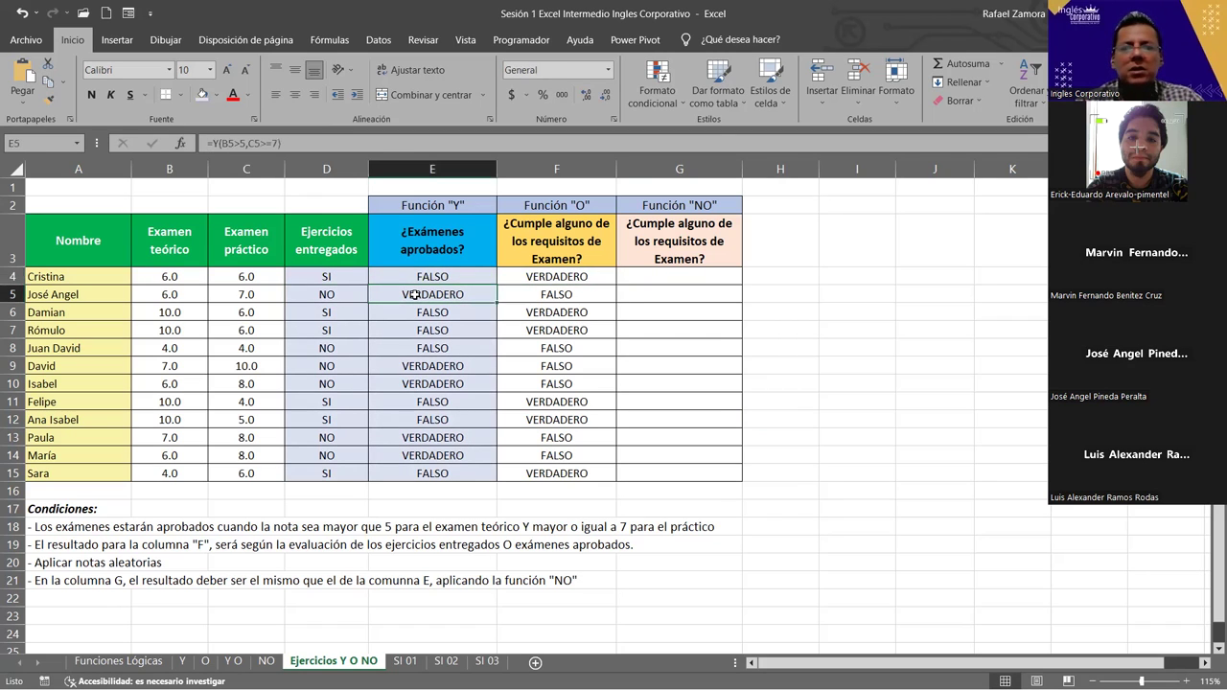
{"action": "left_click", "coordinate": [600, 297]}
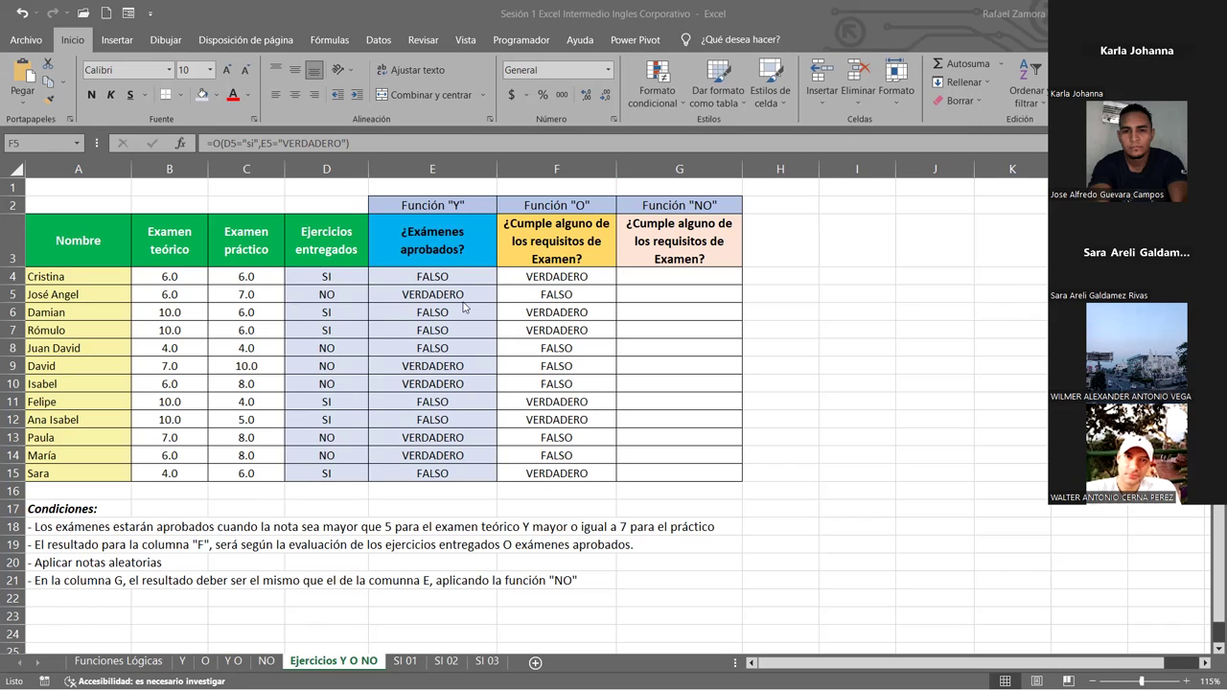
{"action": "left_click_drag", "start_coordinate": [472, 275], "coordinate": [437, 433]}
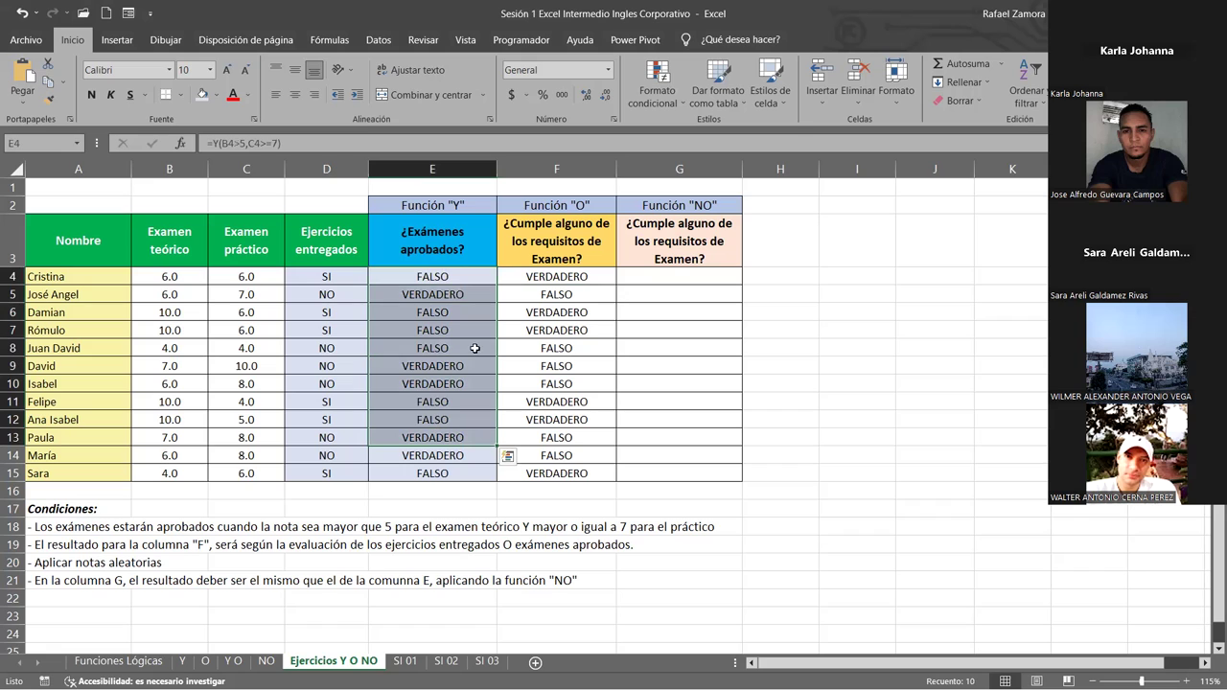
{"action": "left_click", "coordinate": [462, 367]}
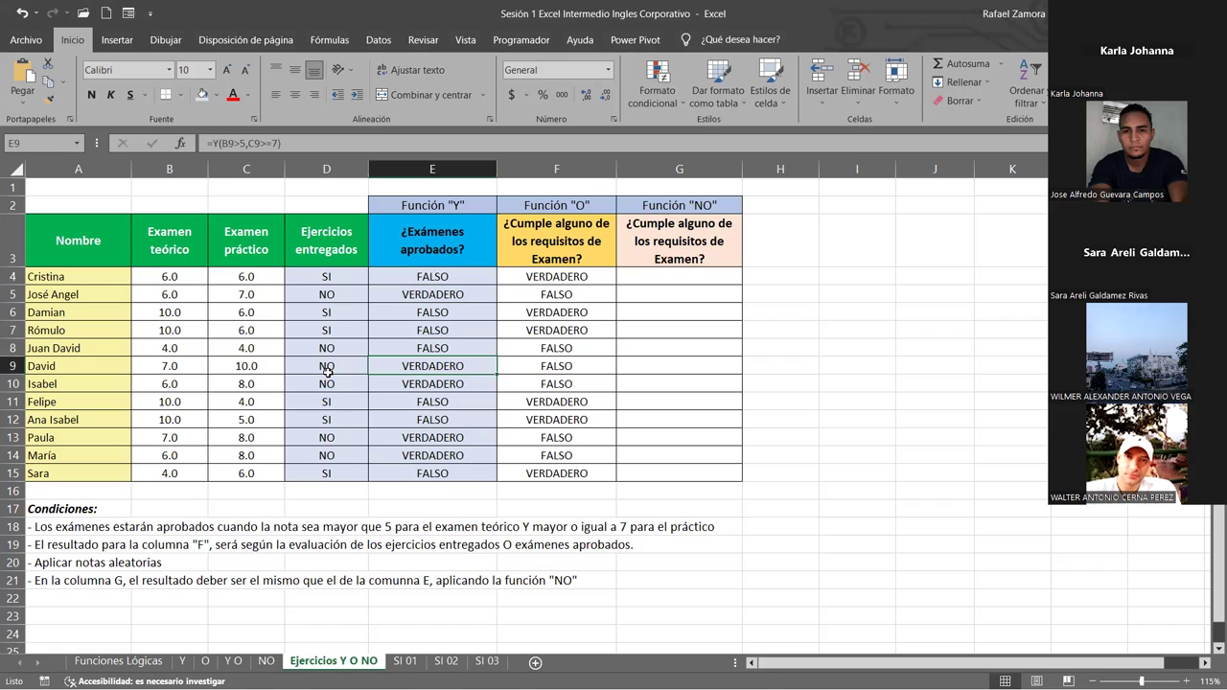
{"action": "left_click_drag", "start_coordinate": [327, 369], "coordinate": [421, 361]}
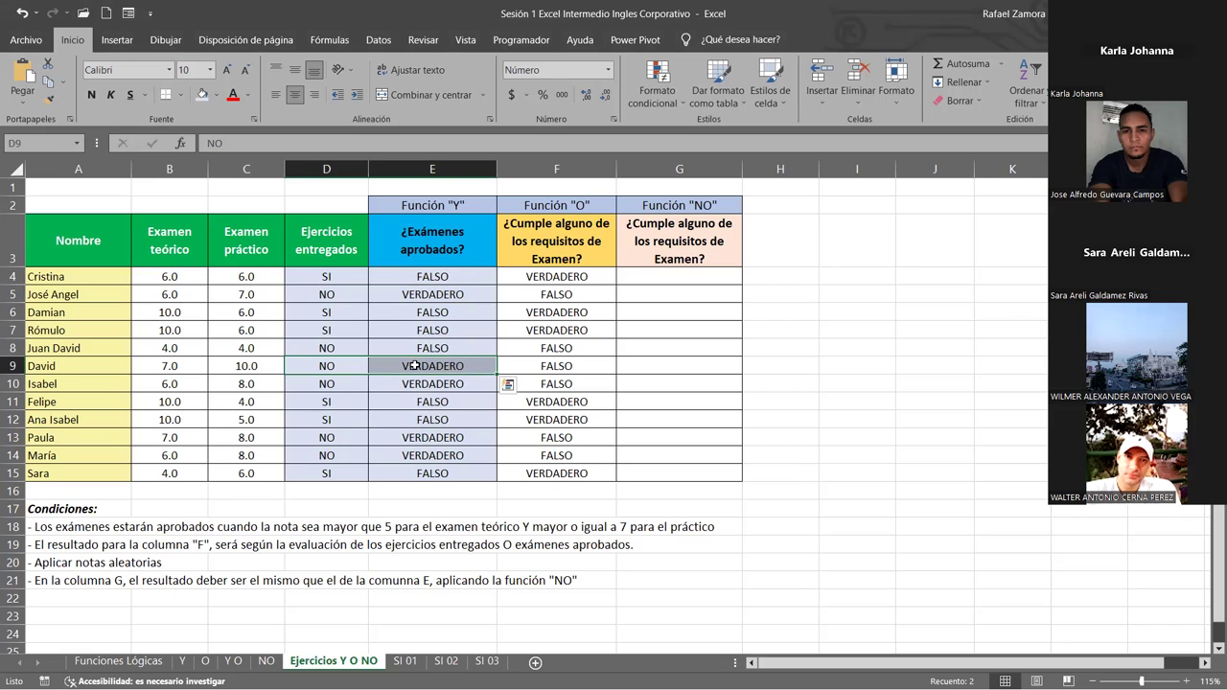
{"action": "left_click", "coordinate": [327, 366]}
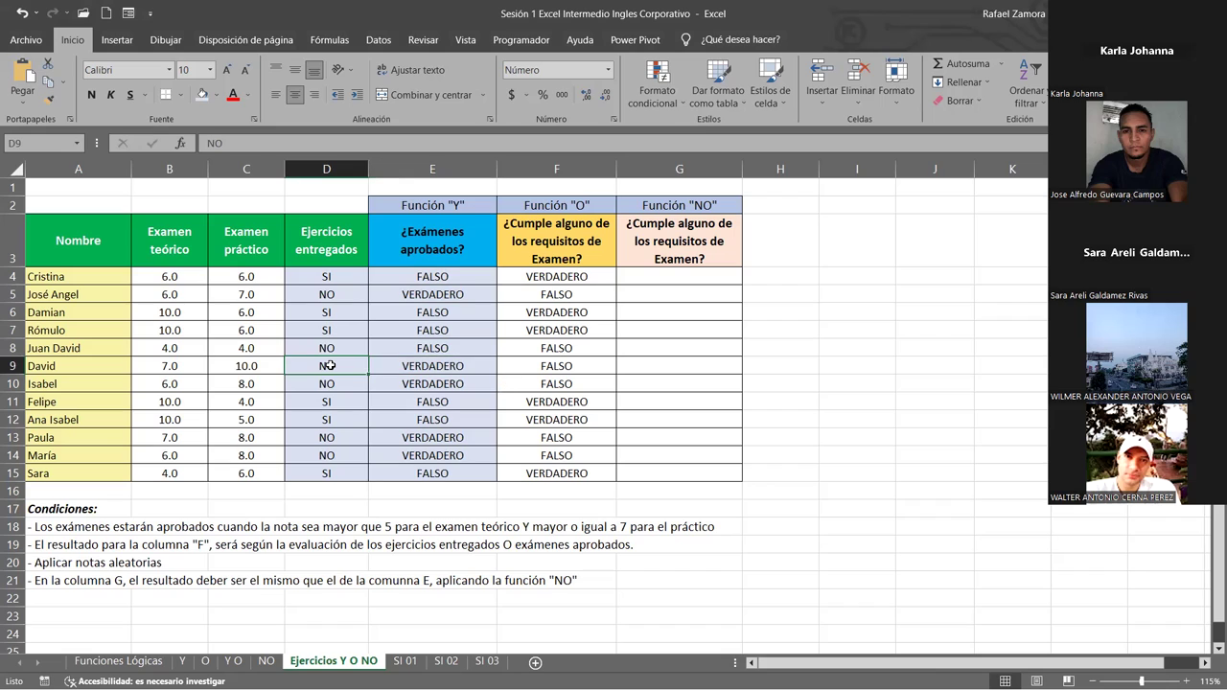
{"action": "left_click", "coordinate": [424, 366]}
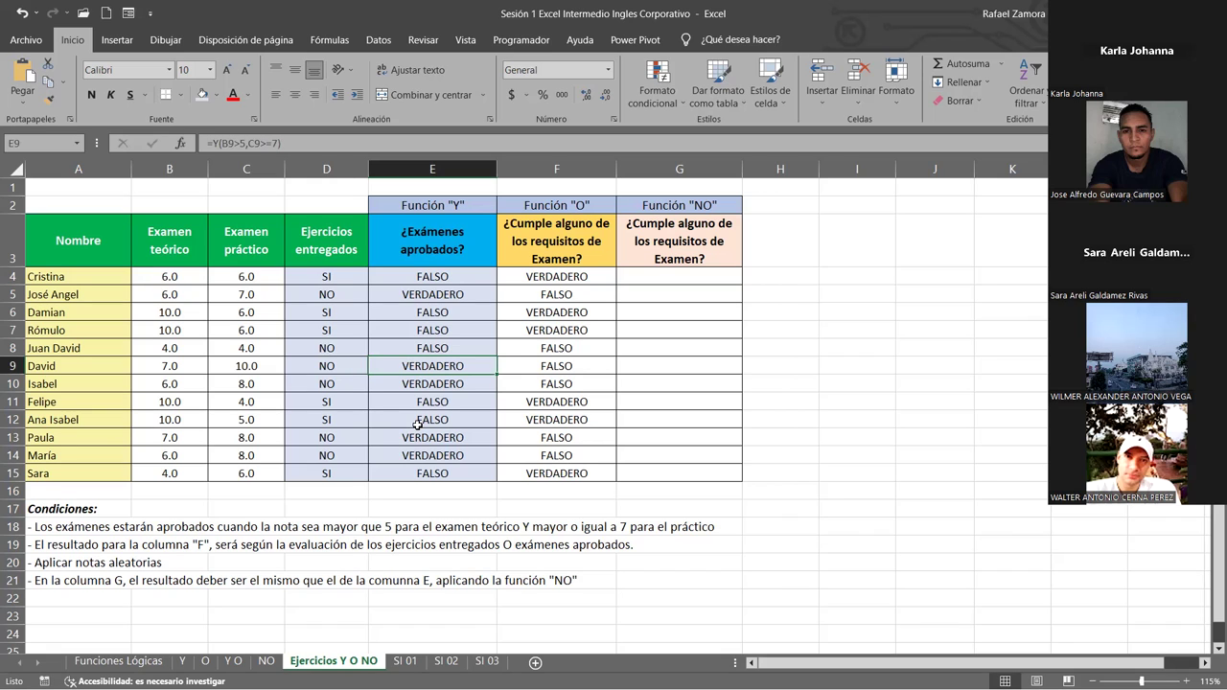
{"action": "left_click", "coordinate": [328, 295]}
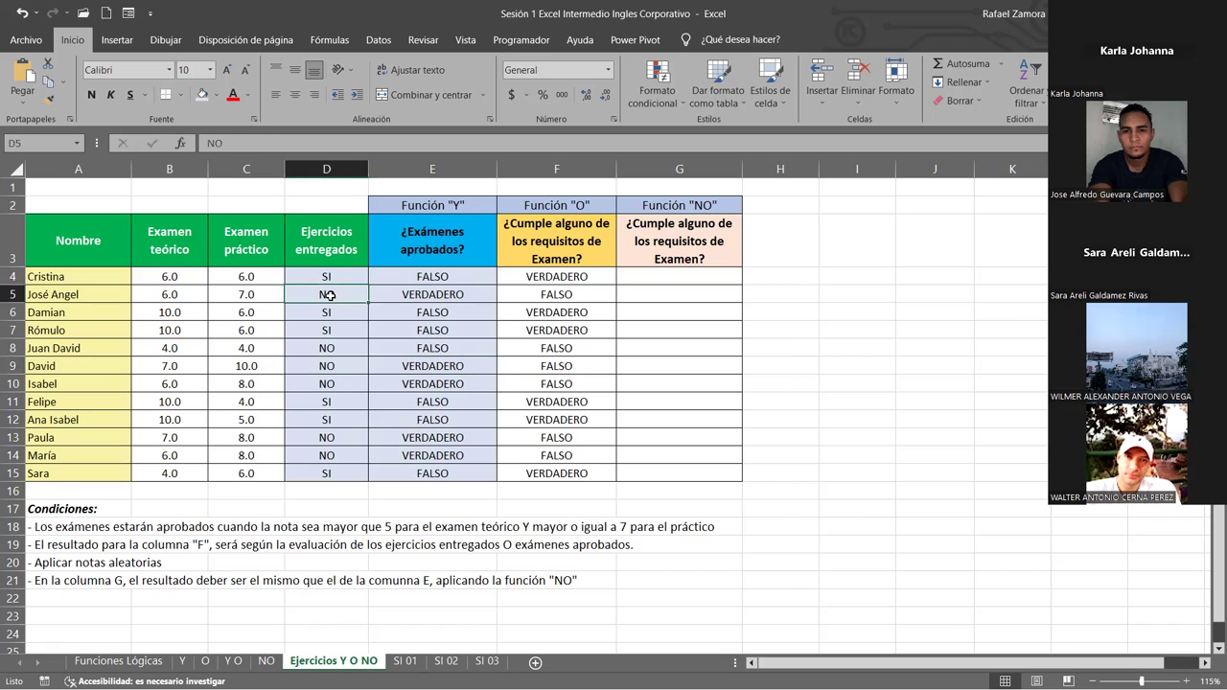
{"action": "left_click", "coordinate": [429, 300]}
{"action": "left_click", "coordinate": [587, 302]}
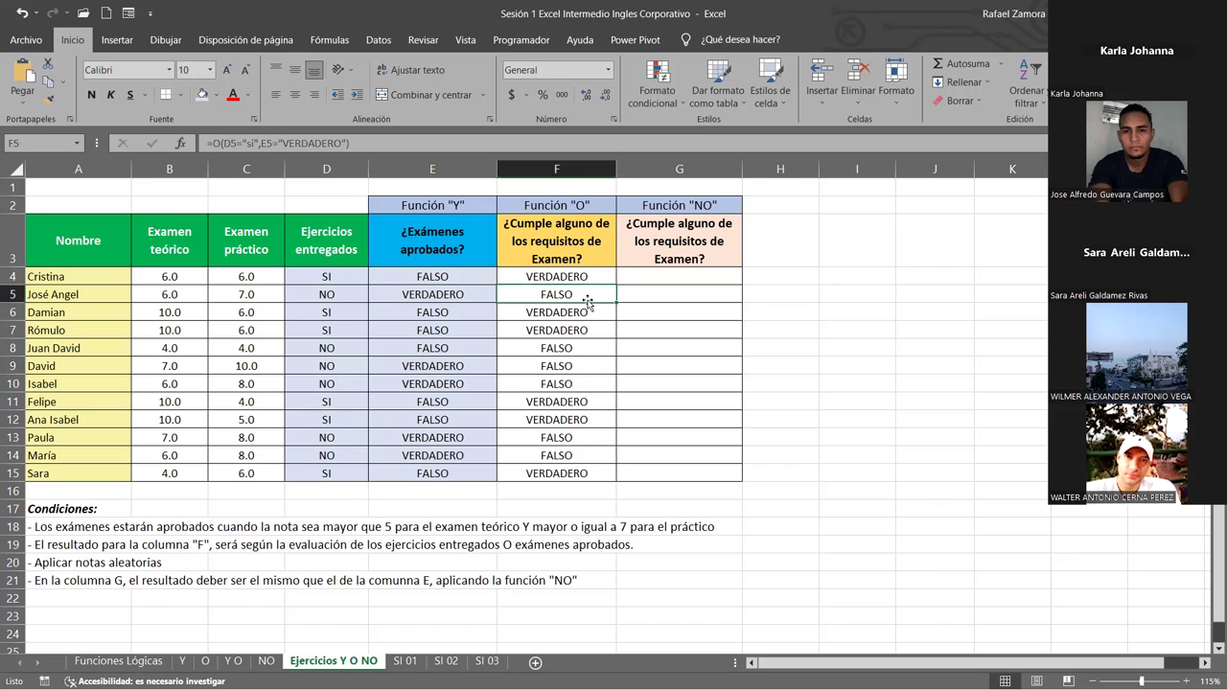
{"action": "left_click", "coordinate": [333, 312]}
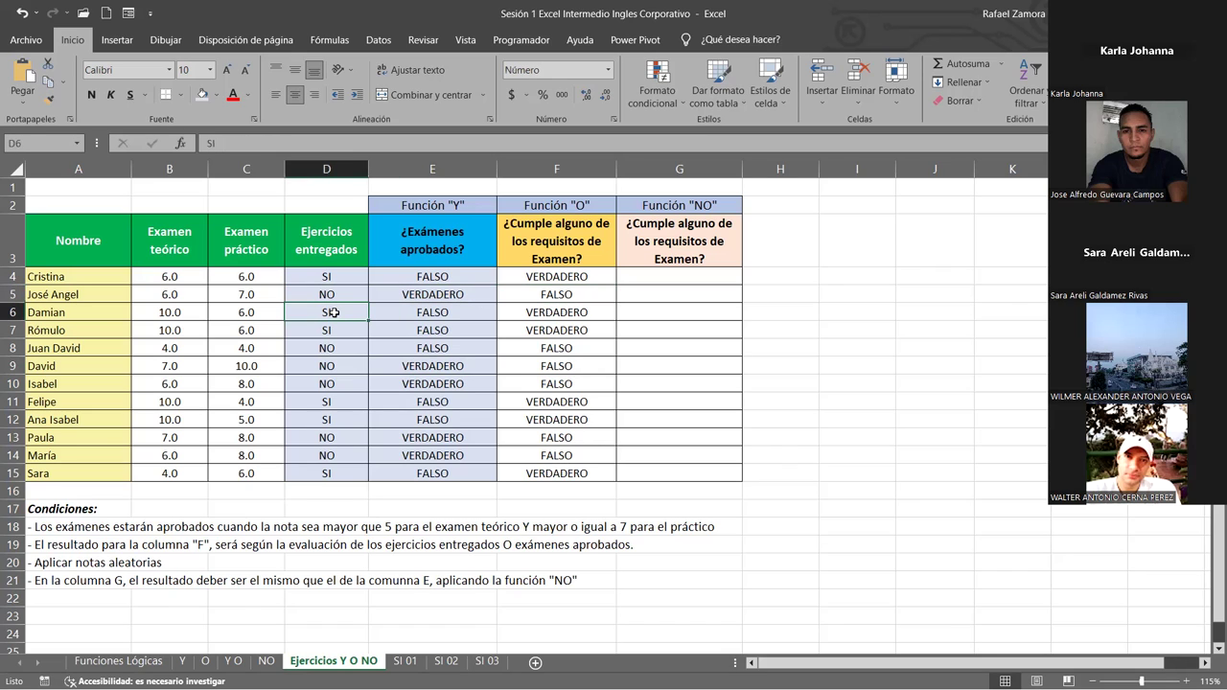
{"action": "left_click", "coordinate": [414, 312]}
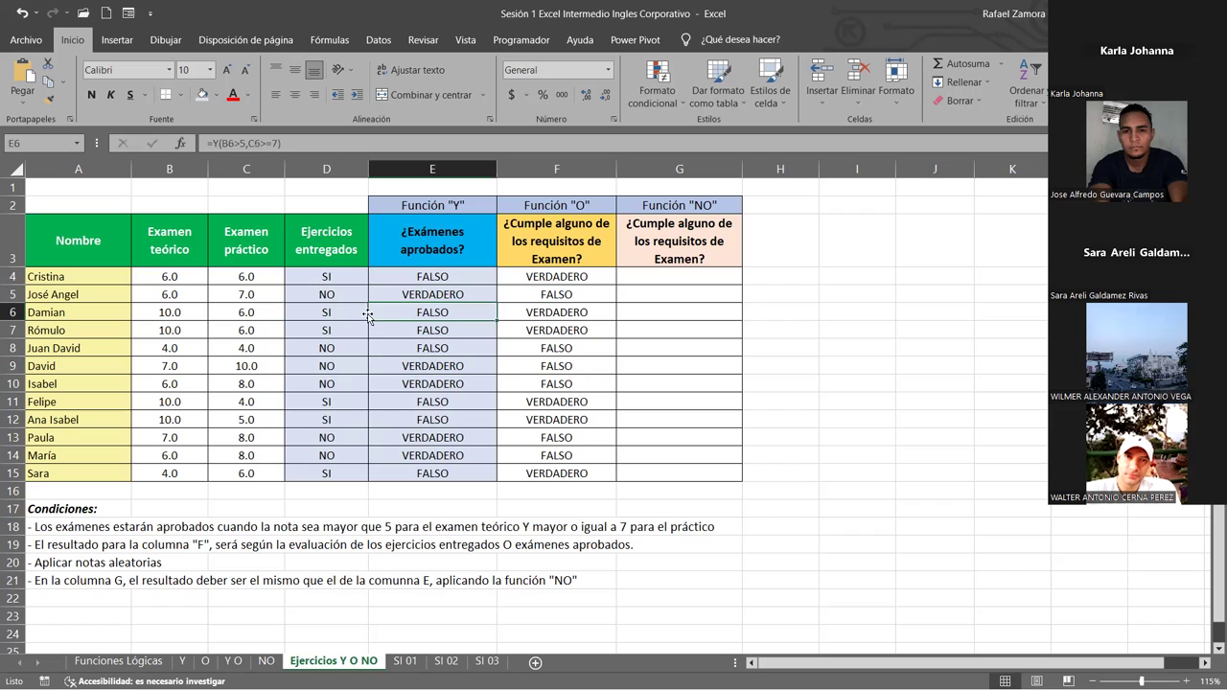
{"action": "left_click", "coordinate": [571, 320]}
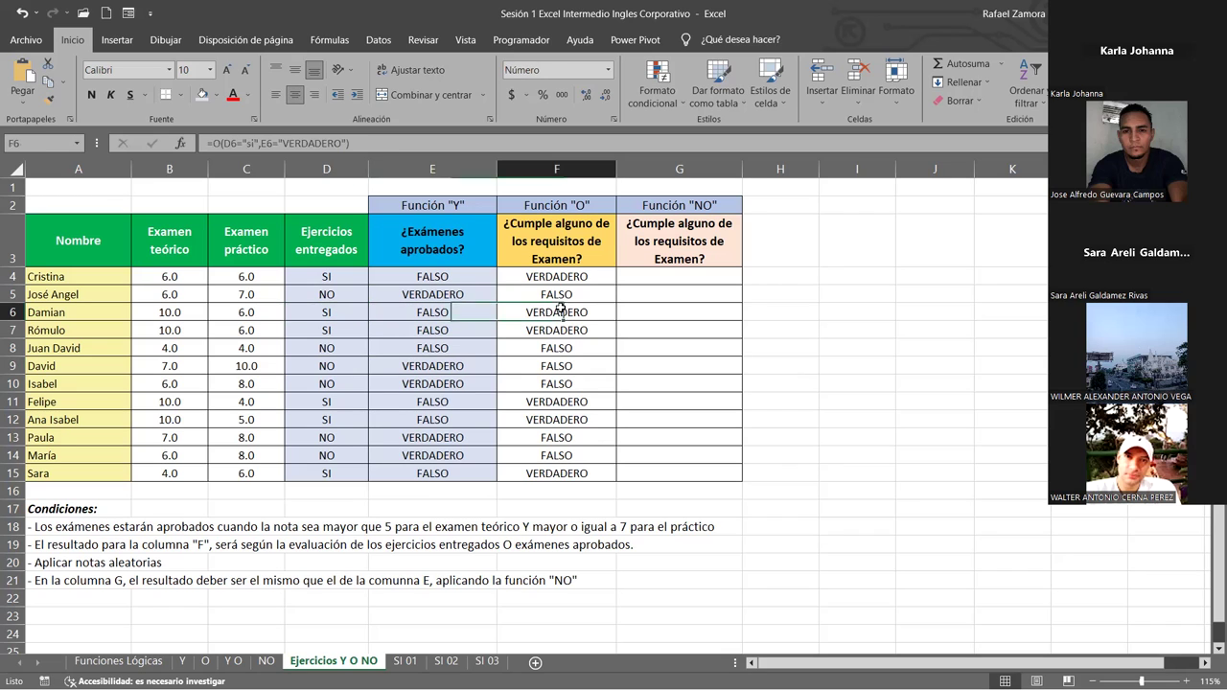
{"action": "left_click", "coordinate": [341, 323]}
{"action": "left_click_drag", "start_coordinate": [332, 348], "coordinate": [410, 340]}
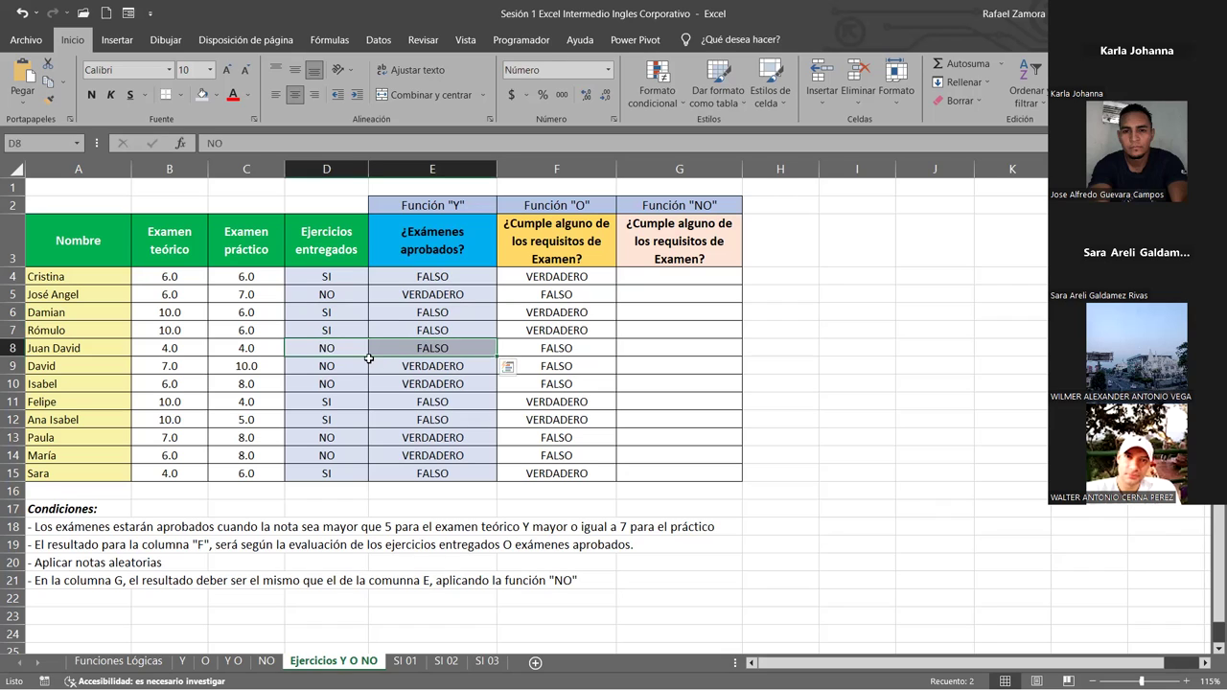
{"action": "left_click", "coordinate": [454, 366]}
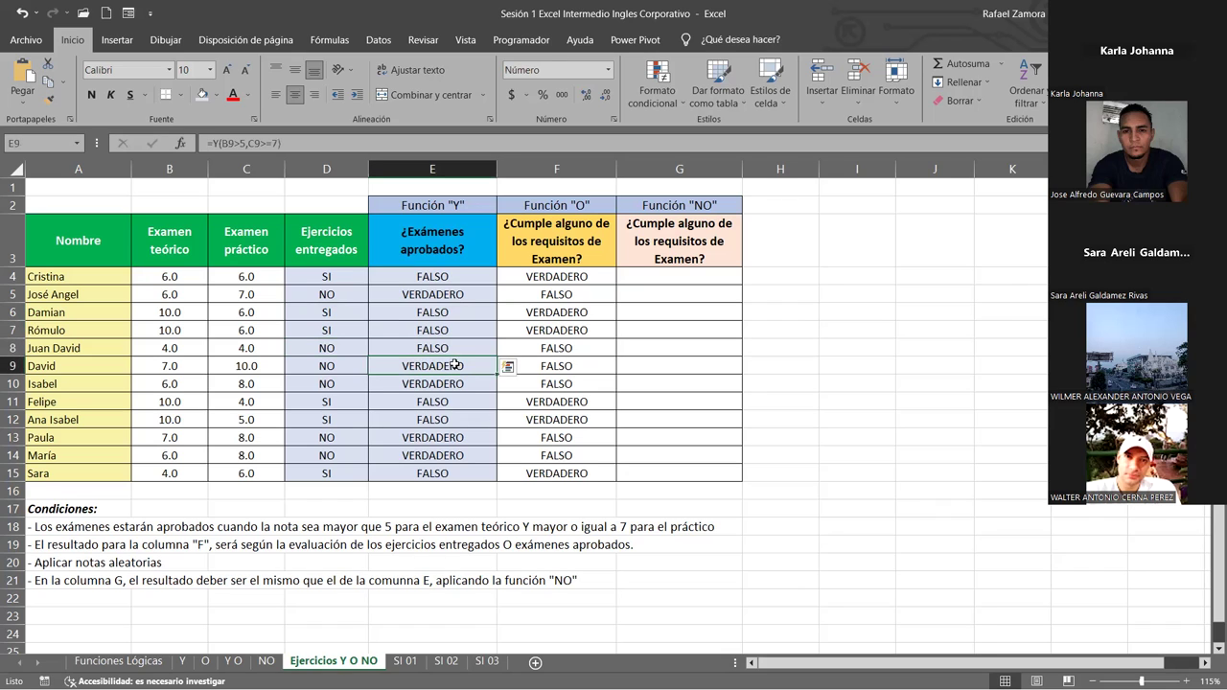
{"action": "left_click", "coordinate": [554, 388]}
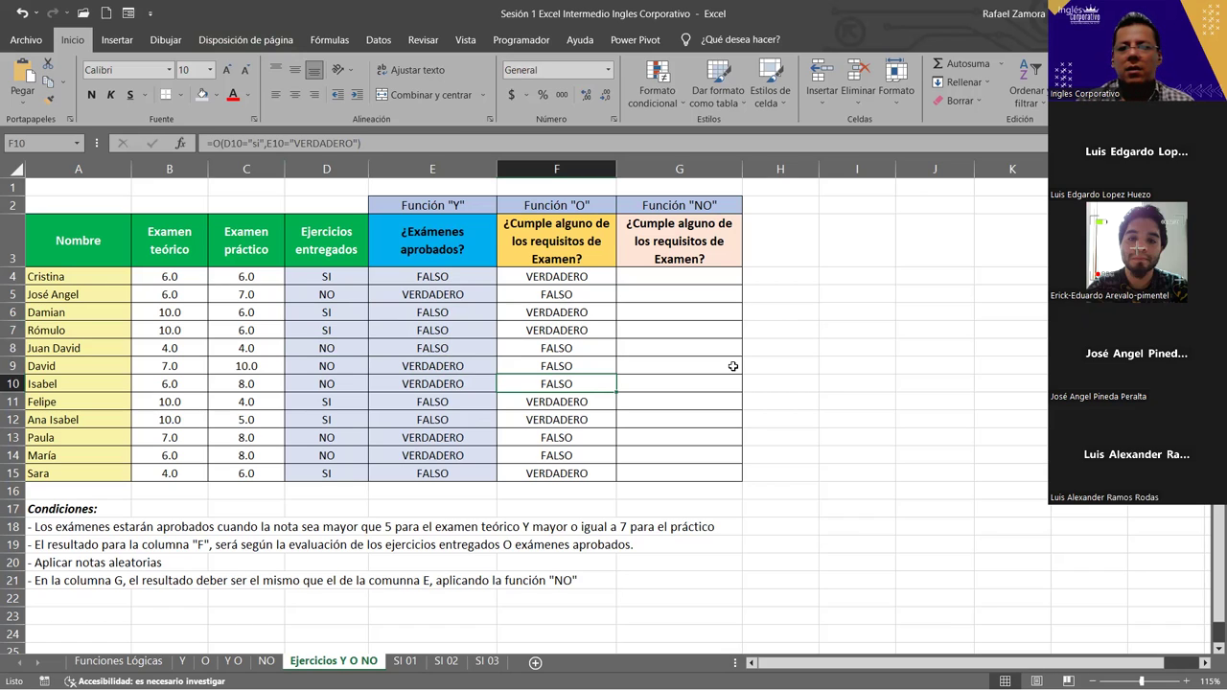
- Change F4 to =O(D4="si",E4=VERDADERO) without quotes and fill it down to F15
{"action": "left_click", "coordinate": [580, 276]}
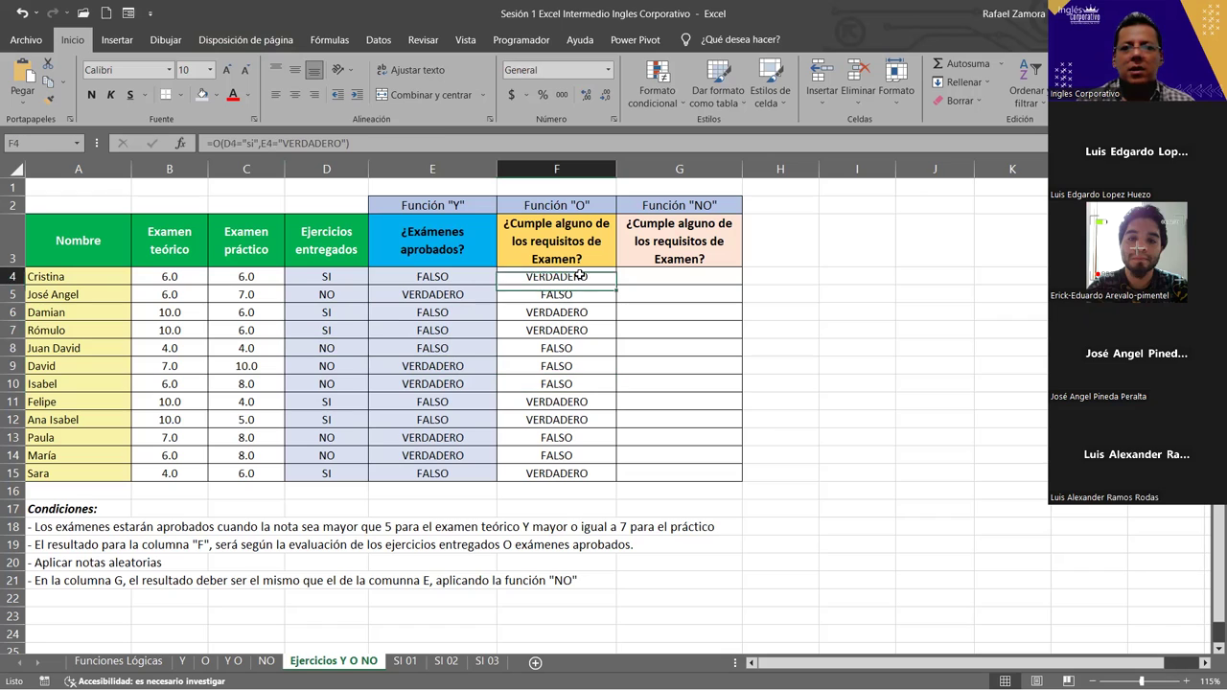
{"action": "double_click", "coordinate": [580, 276]}
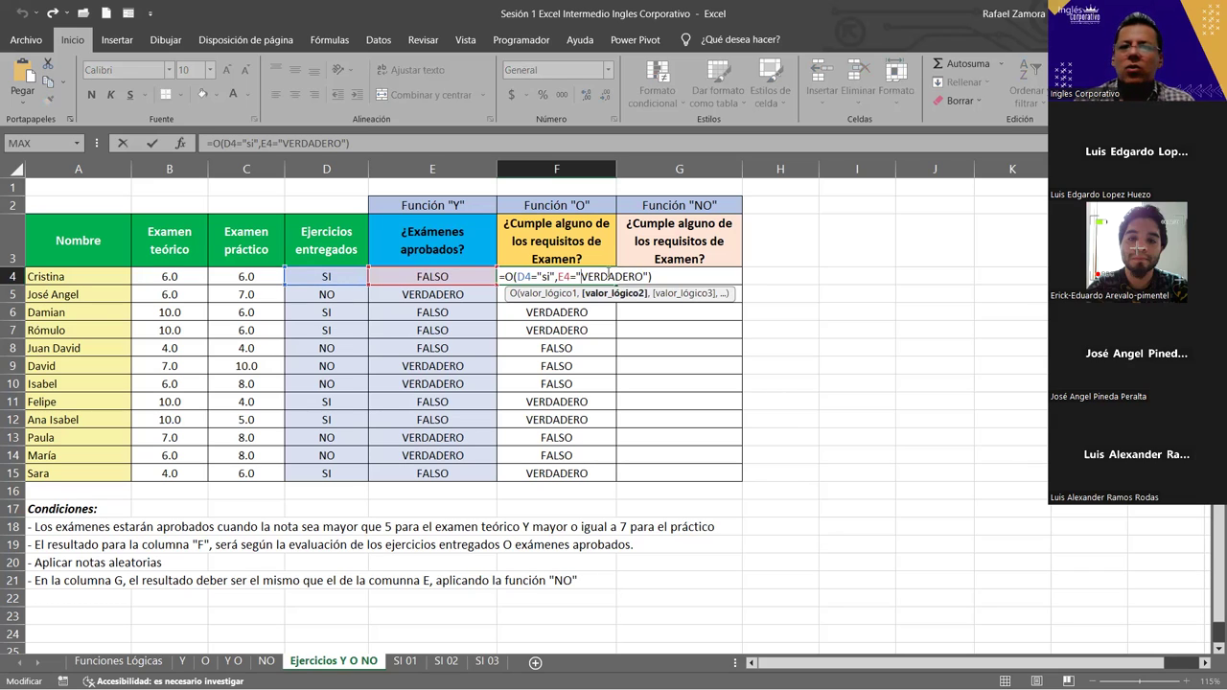
{"action": "left_click_drag", "start_coordinate": [581, 276], "coordinate": [644, 276]}
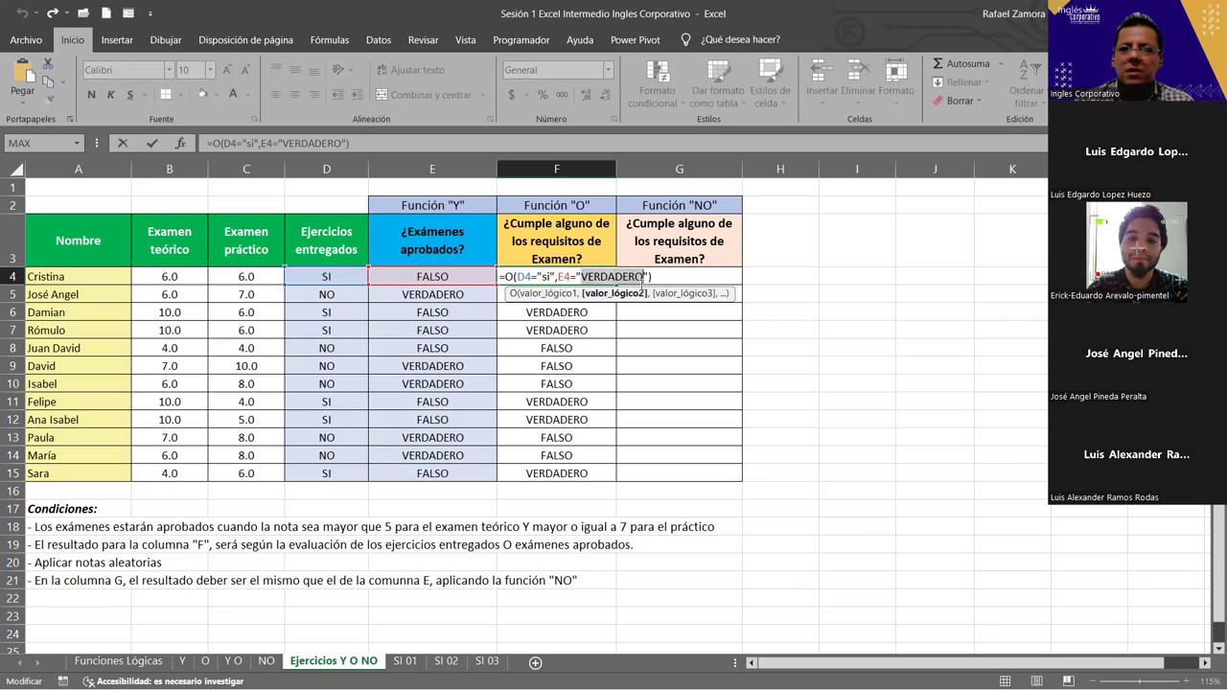
{"action": "left_click", "coordinate": [578, 277]}
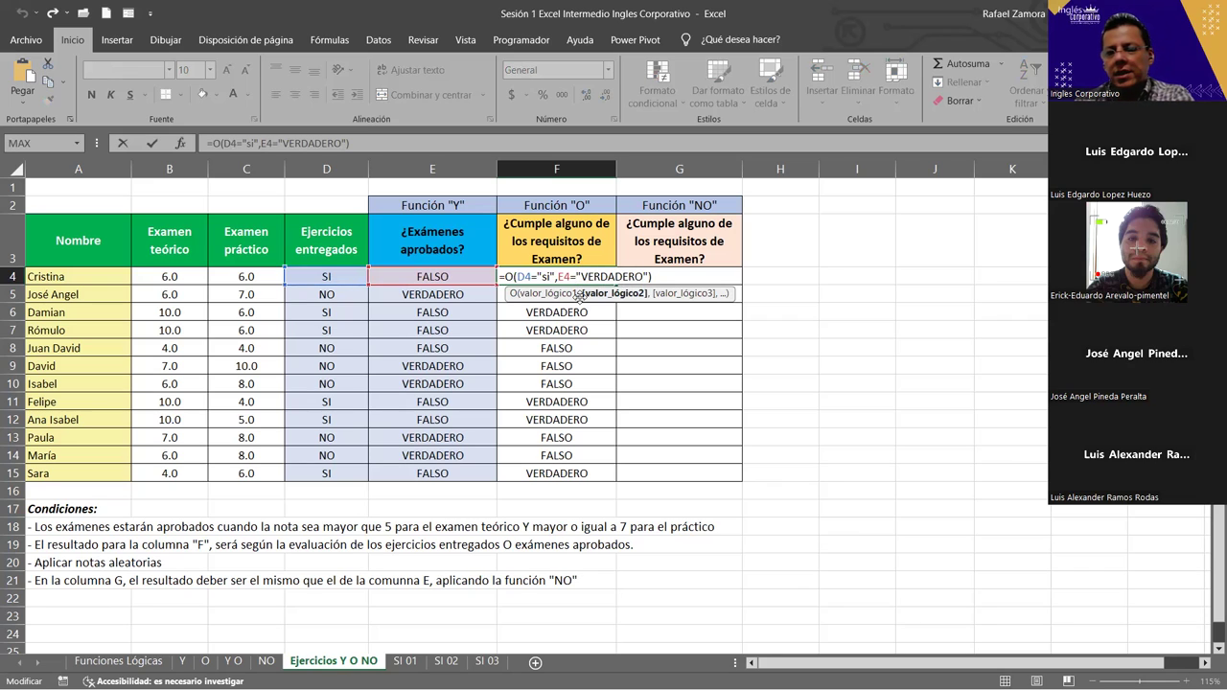
{"action": "key", "text": "BackSpace"}
{"action": "left_click", "coordinate": [640, 276]}
{"action": "key", "text": "BackSpace"}
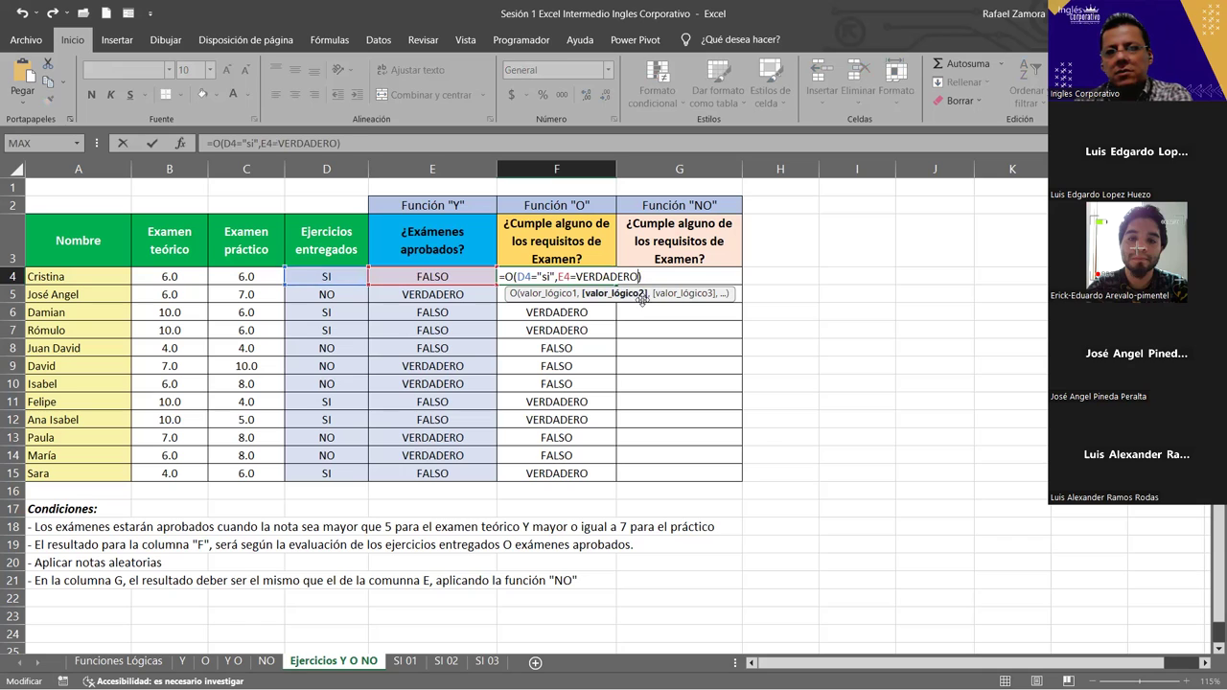
{"action": "left_click", "coordinate": [610, 281]}
{"action": "left_click_drag", "start_coordinate": [614, 285], "coordinate": [611, 479]}
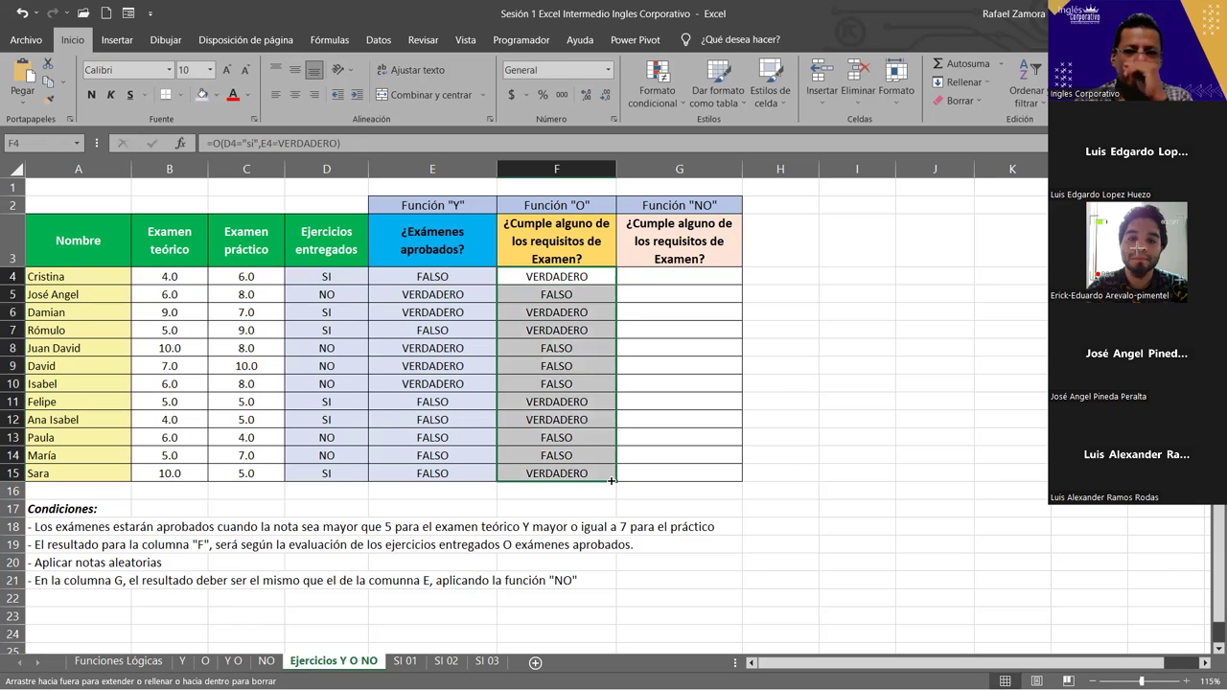
{"action": "left_click", "coordinate": [347, 275]}
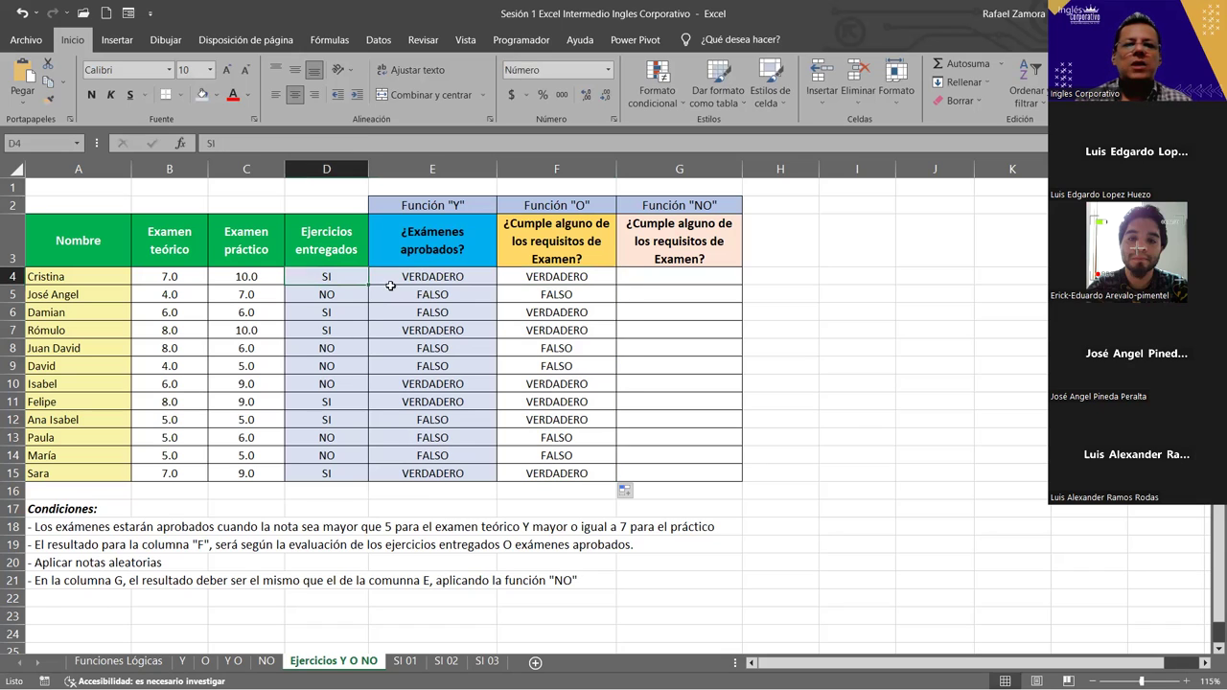
{"action": "left_click", "coordinate": [362, 295]}
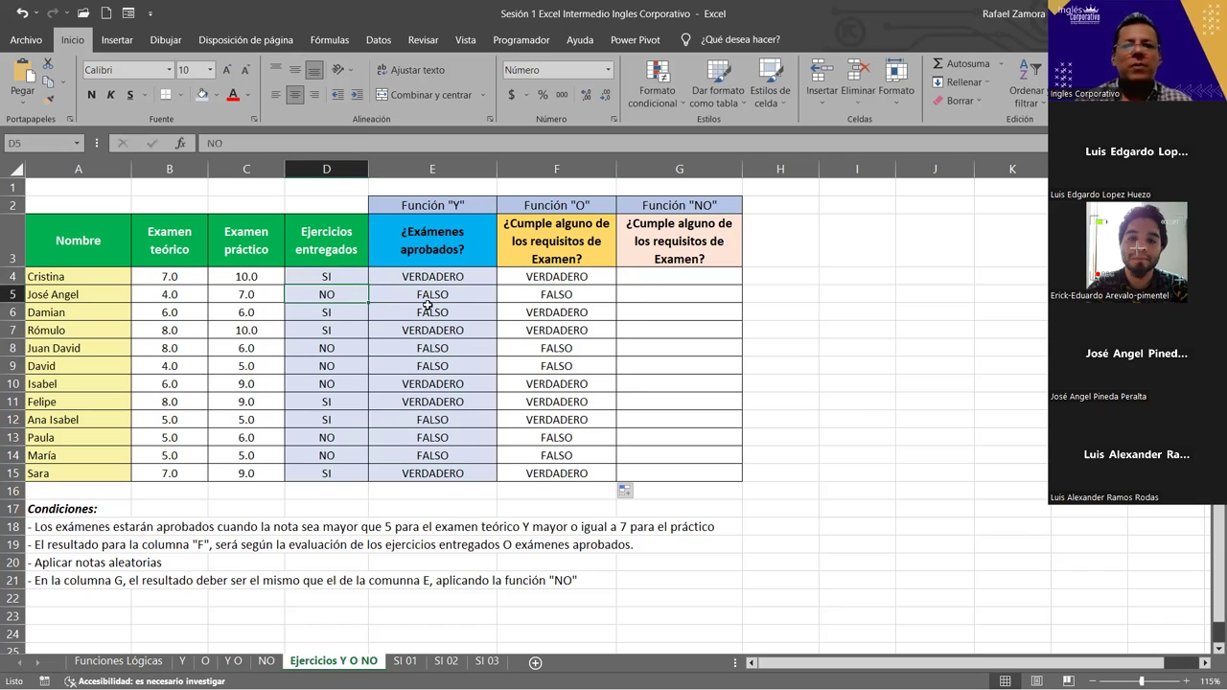
{"action": "left_click", "coordinate": [537, 308]}
{"action": "left_click", "coordinate": [364, 312]}
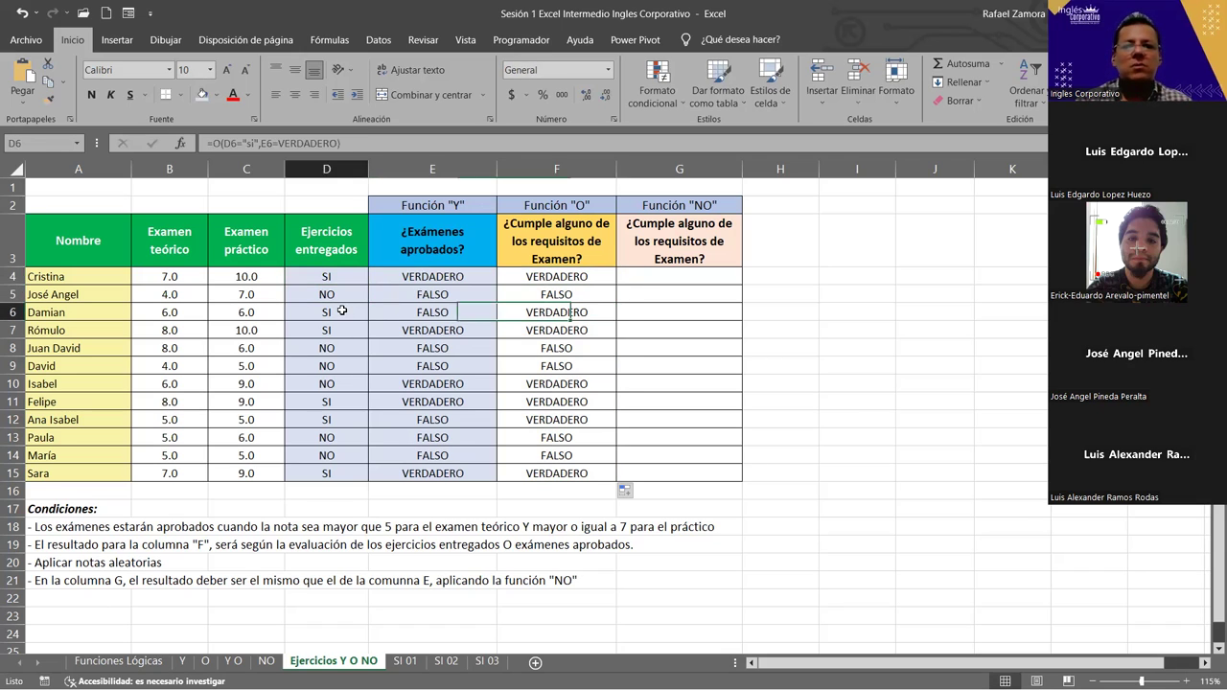
{"action": "left_click", "coordinate": [427, 312]}
{"action": "left_click", "coordinate": [354, 327]}
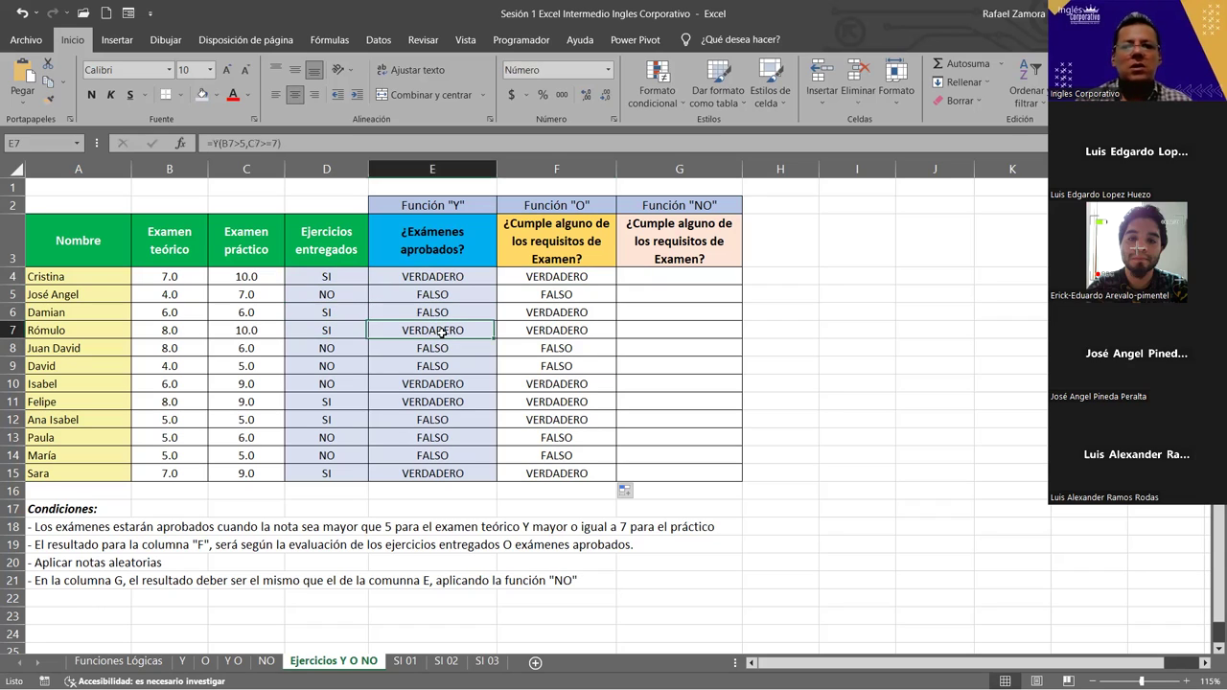
{"action": "left_click", "coordinate": [459, 351]}
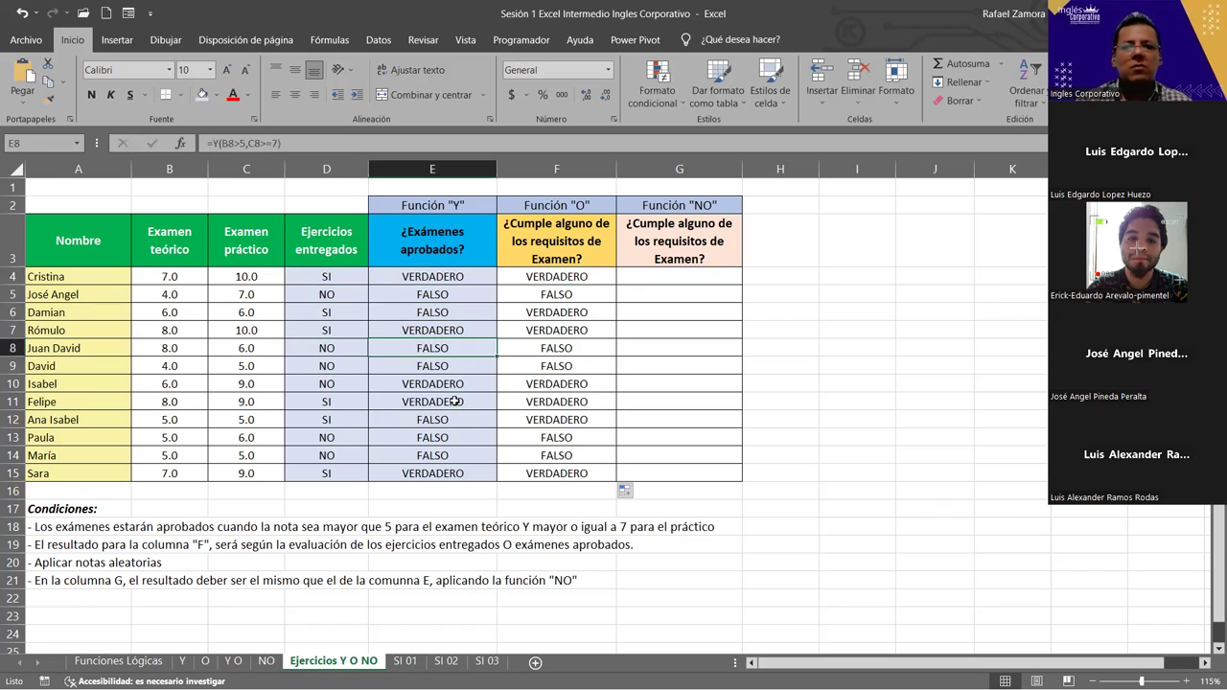
{"action": "left_click_drag", "start_coordinate": [334, 384], "coordinate": [437, 384]}
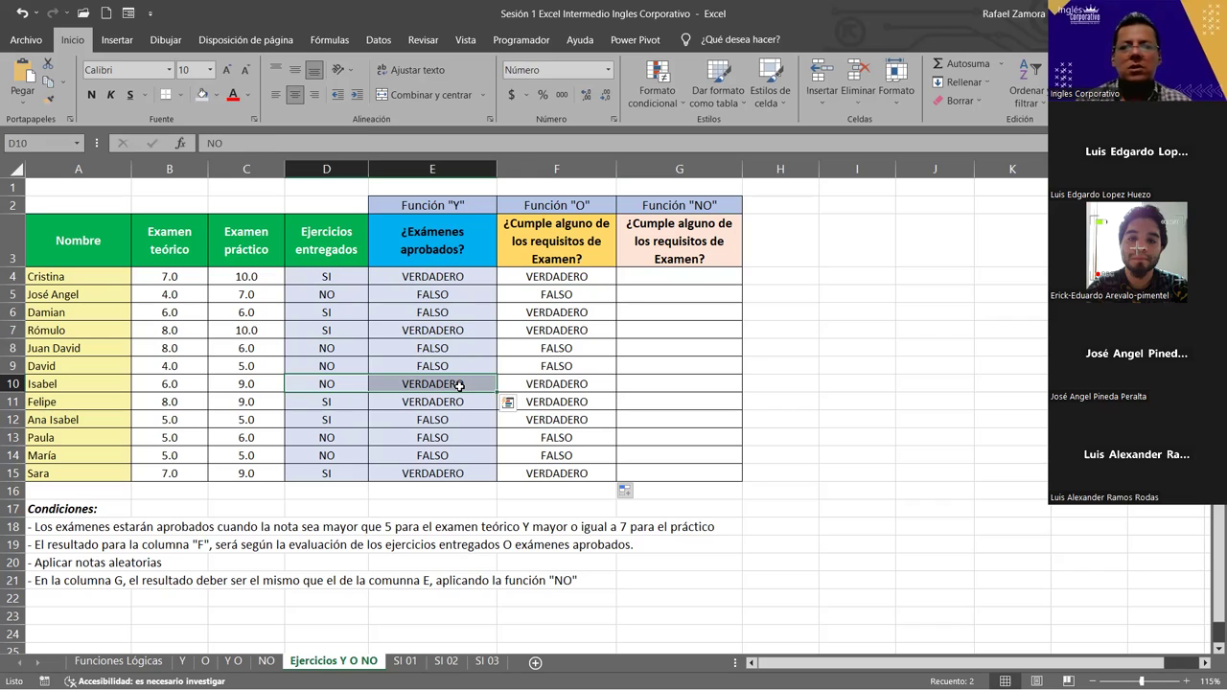
{"action": "left_click", "coordinate": [530, 389]}
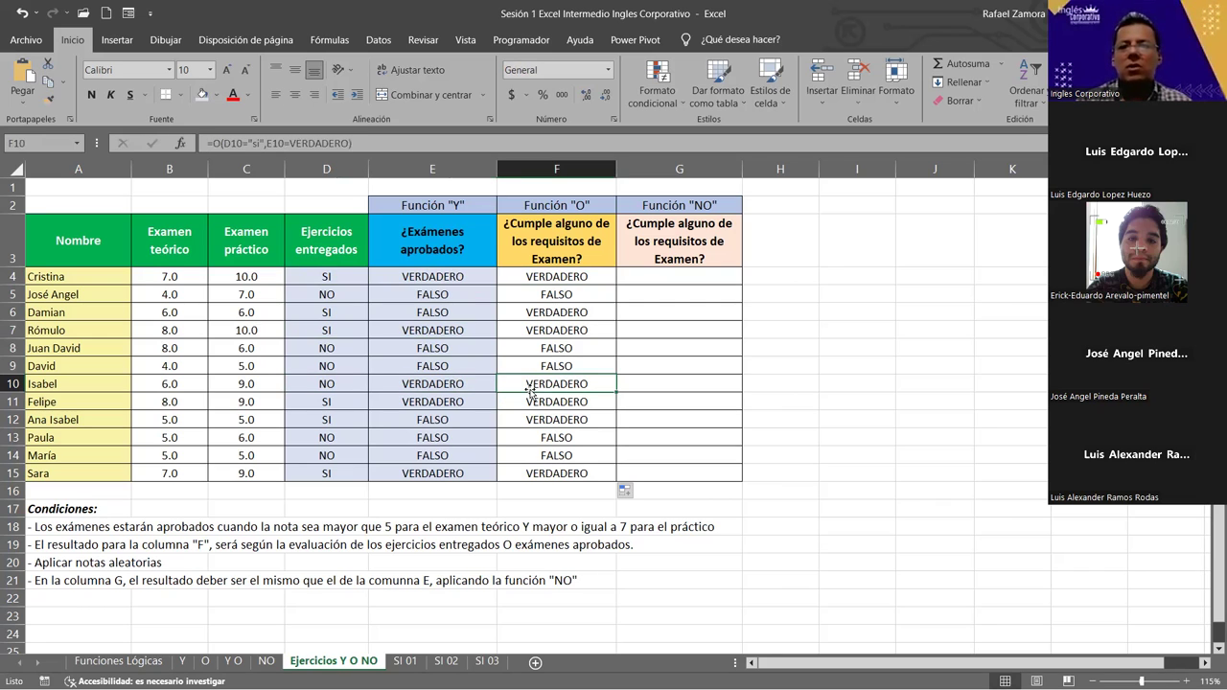
{"action": "left_click", "coordinate": [823, 358]}
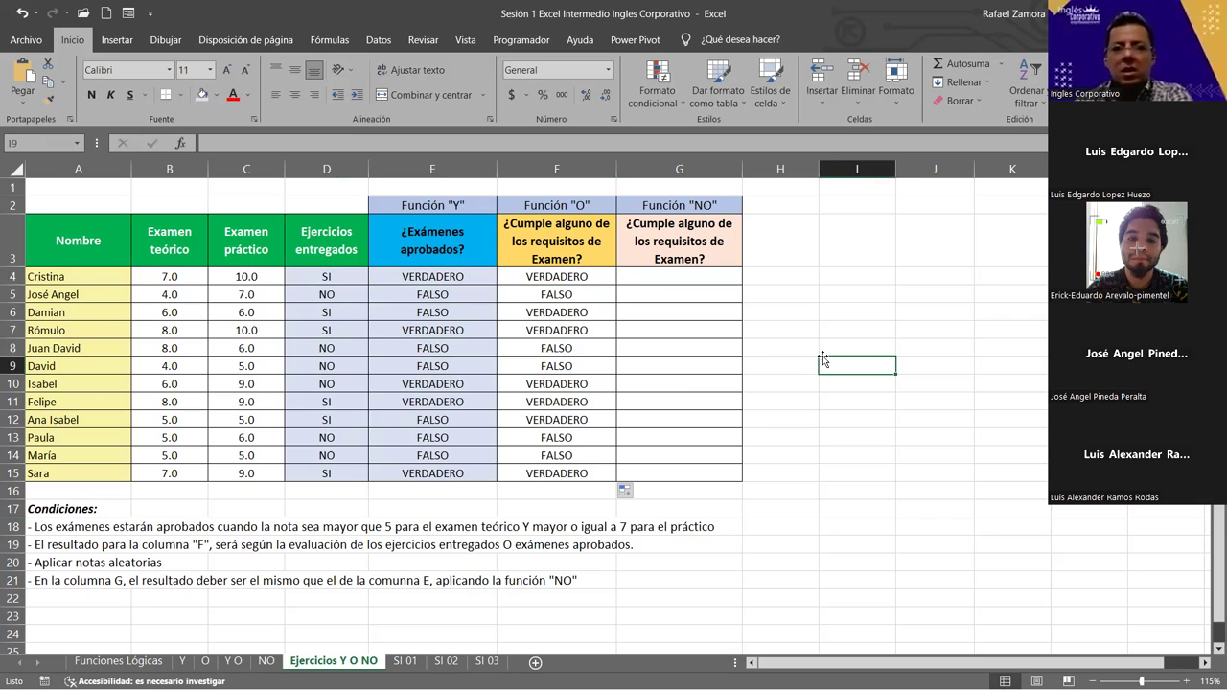
{"action": "key", "text": "F9"}
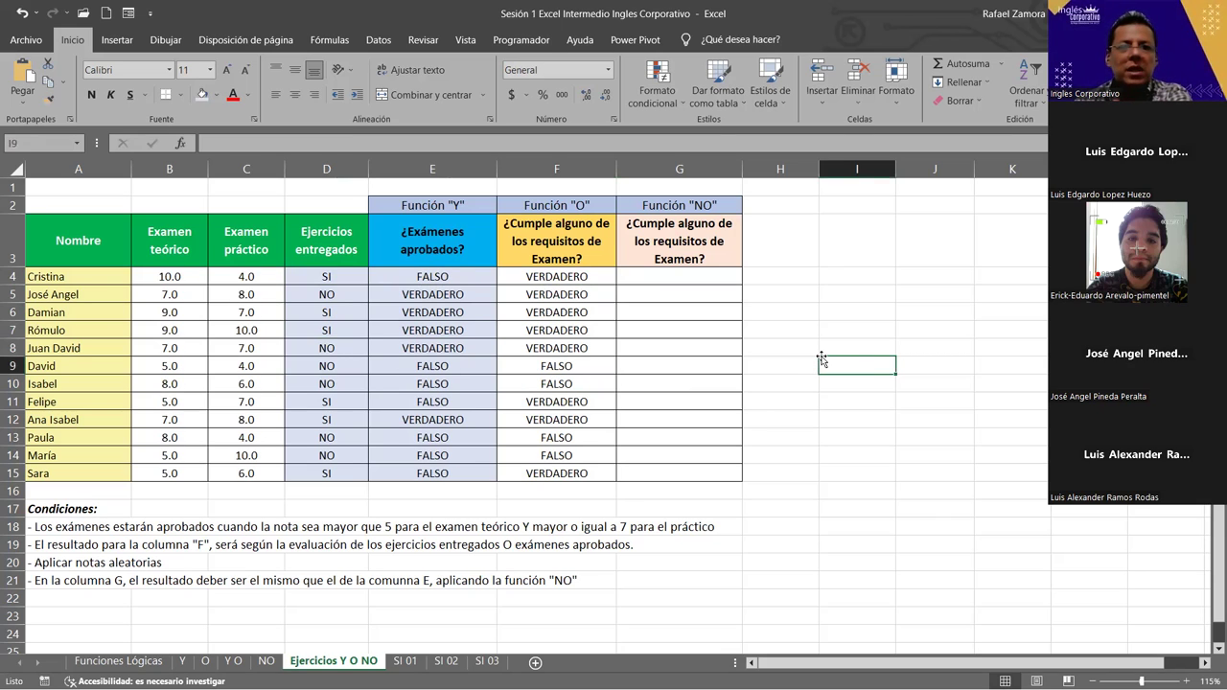
{"action": "left_click", "coordinate": [327, 298]}
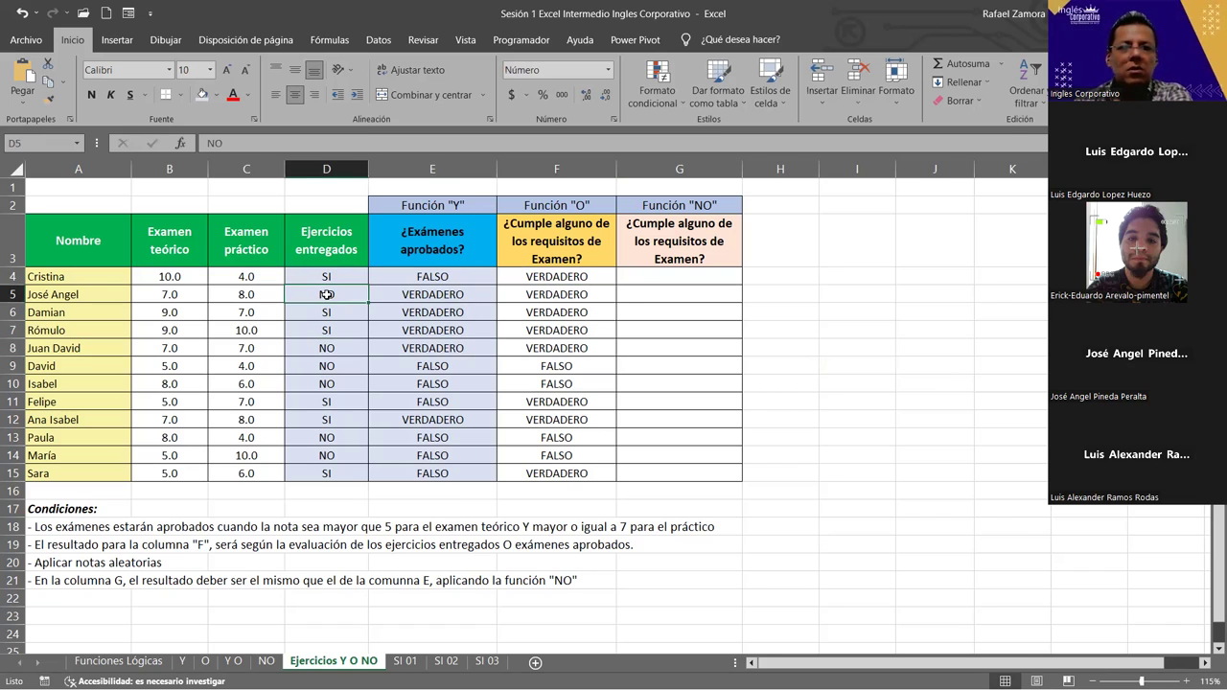
{"action": "left_click", "coordinate": [408, 299]}
{"action": "left_click", "coordinate": [563, 303]}
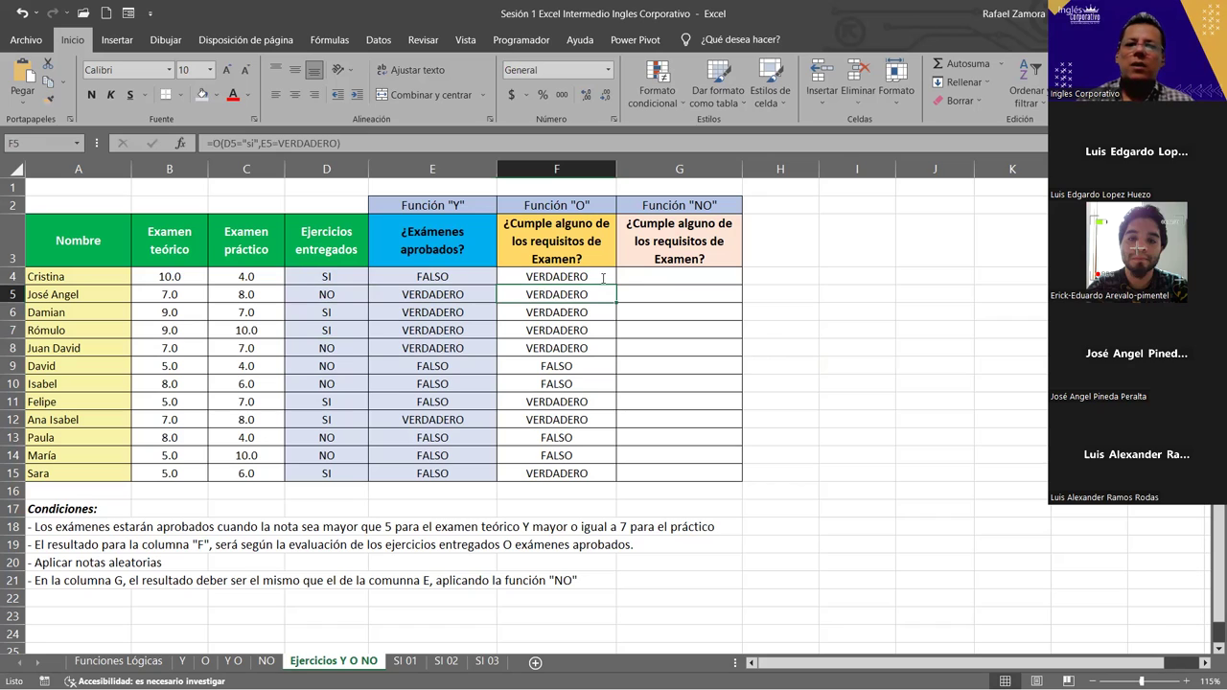
{"action": "double_click", "coordinate": [582, 275]}
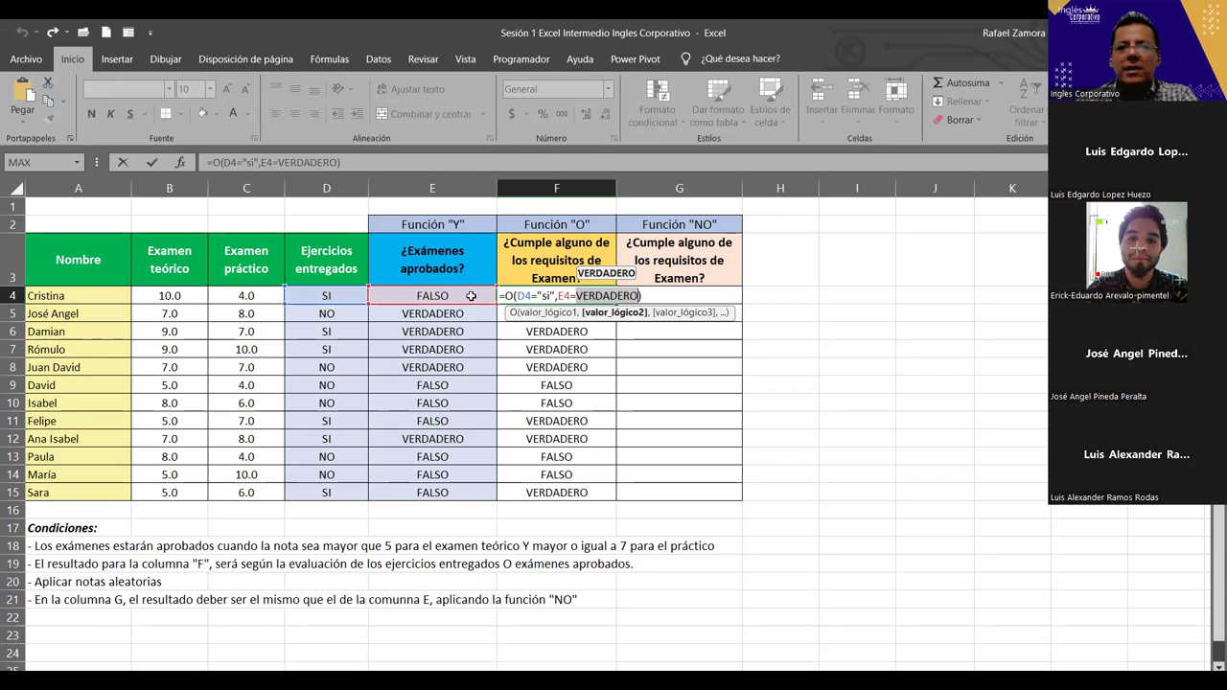
{"action": "double_click", "coordinate": [470, 297]}
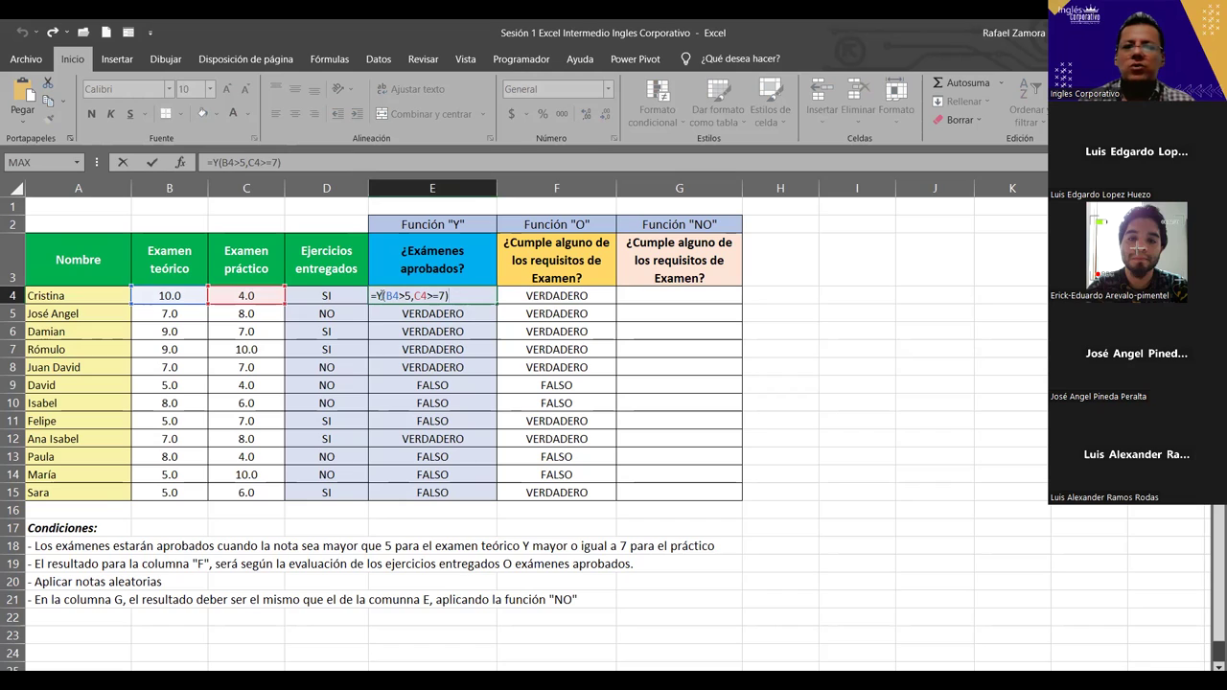
{"action": "left_click_drag", "start_coordinate": [380, 296], "coordinate": [447, 295]}
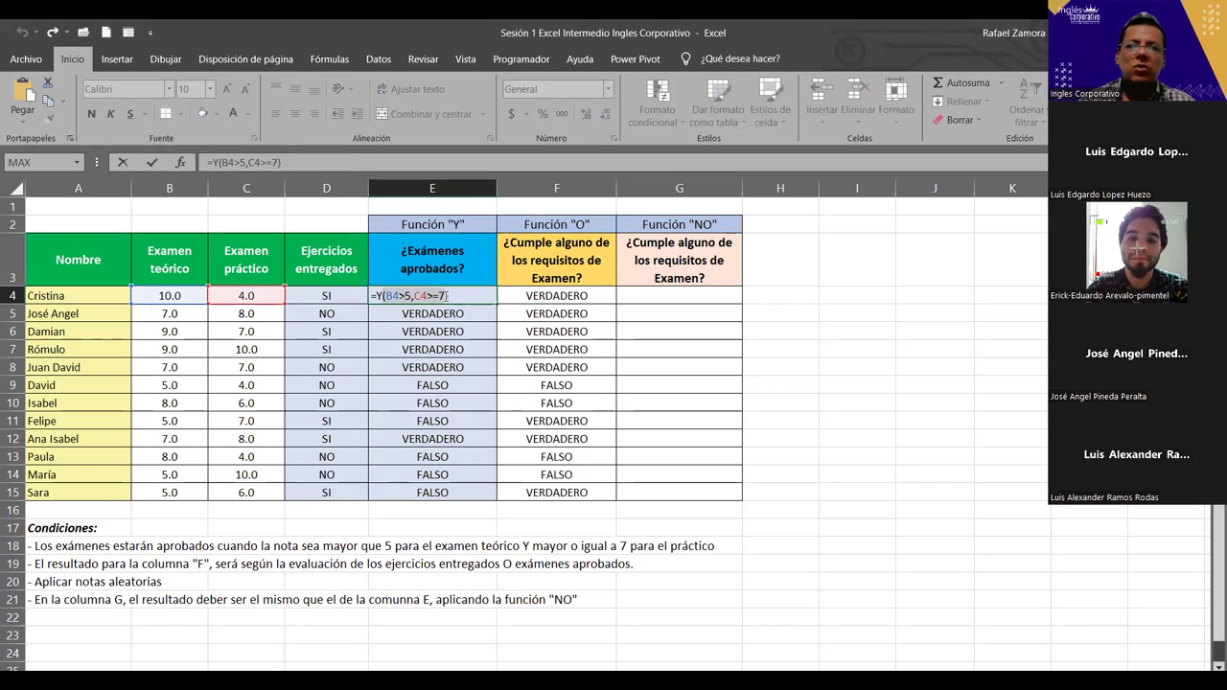
{"action": "left_click", "coordinate": [445, 295]}
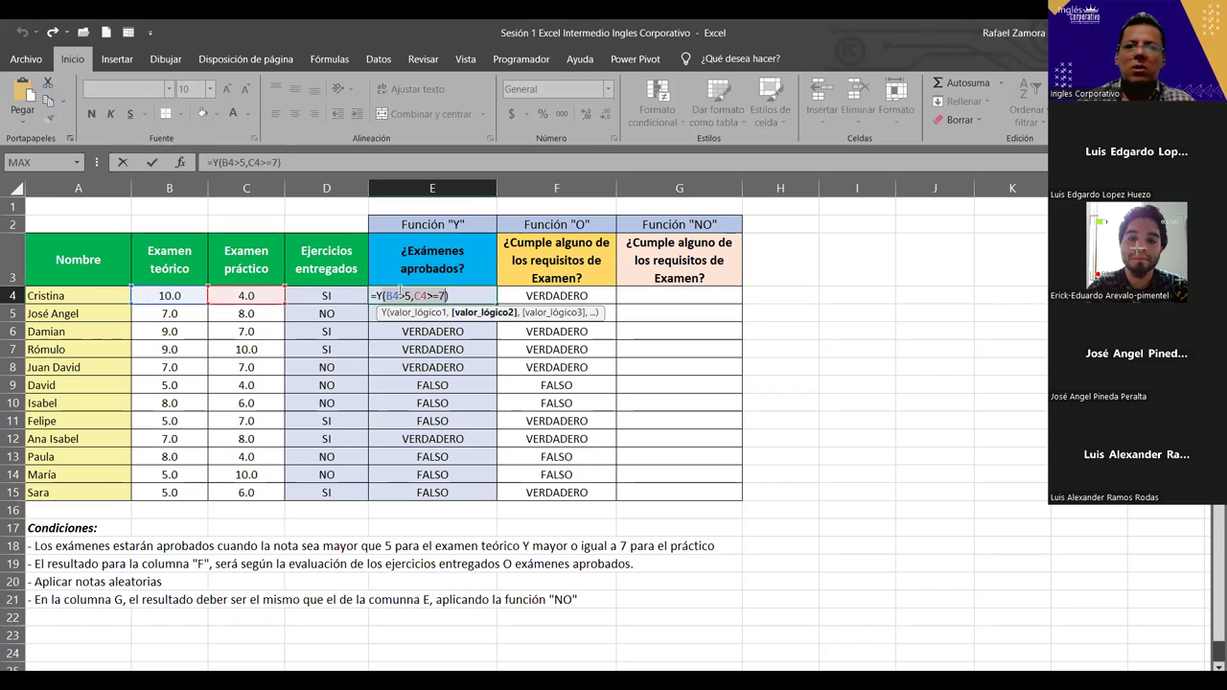
{"action": "left_click_drag", "start_coordinate": [372, 295], "coordinate": [470, 299]}
{"action": "left_click", "coordinate": [469, 299]}
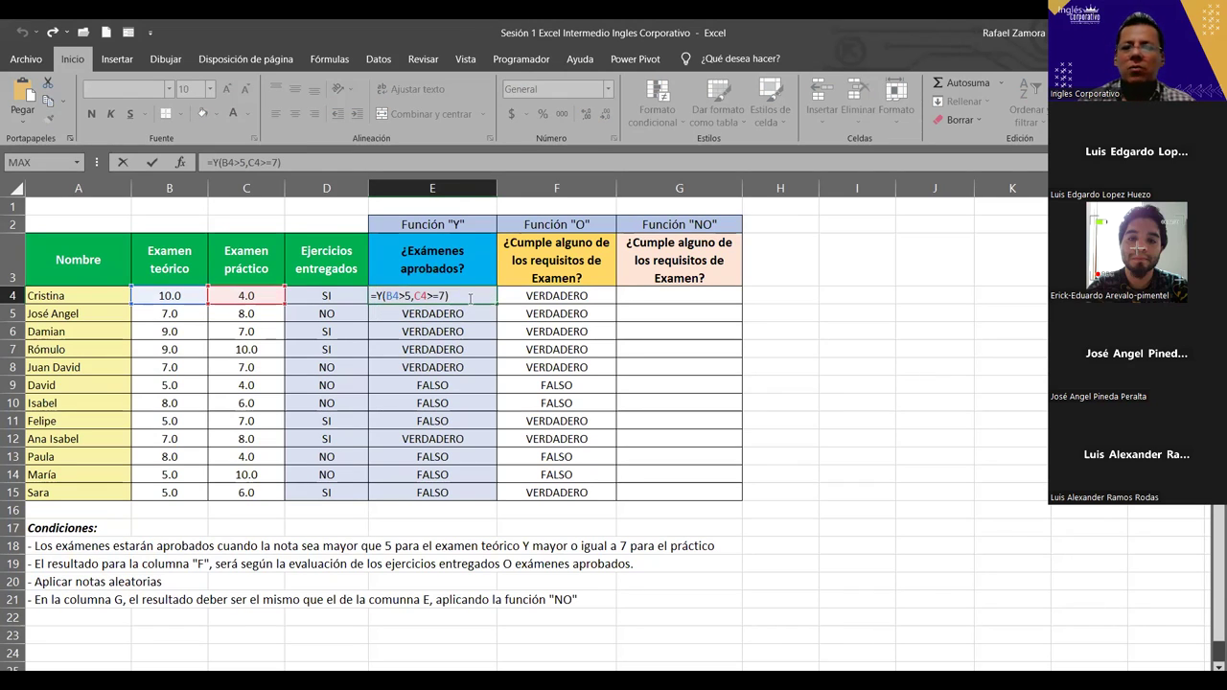
{"action": "key", "text": "Return"}
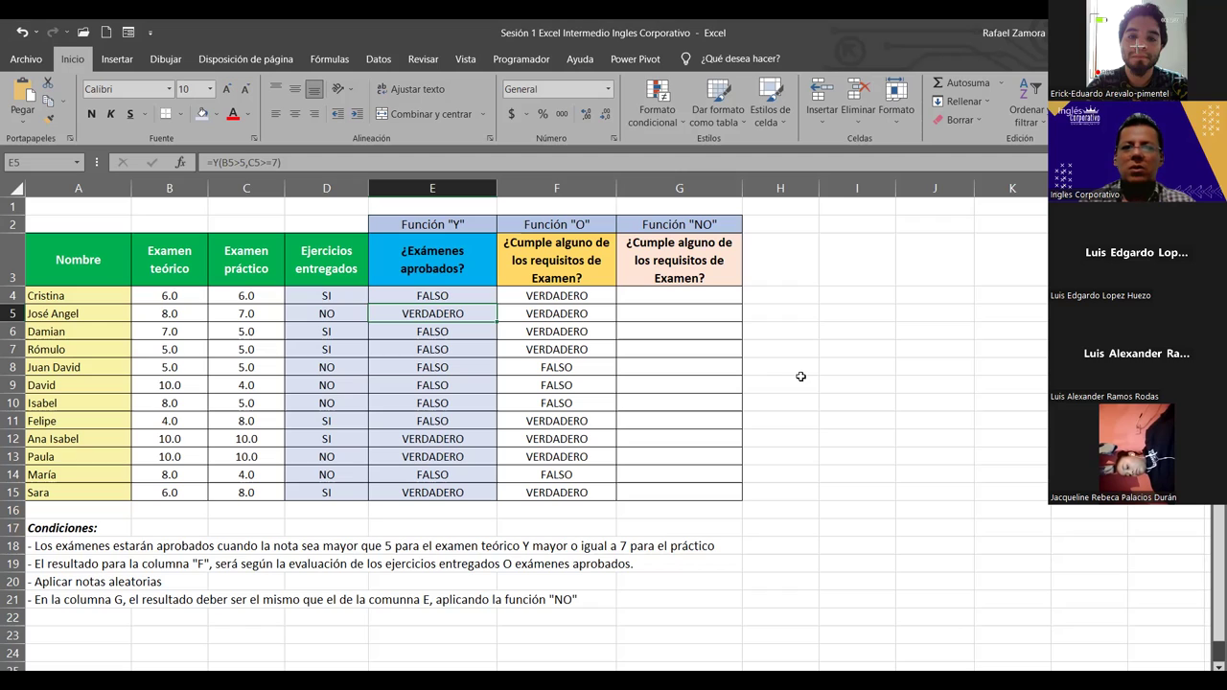
{"action": "left_click", "coordinate": [802, 346]}
{"action": "left_click", "coordinate": [843, 343]}
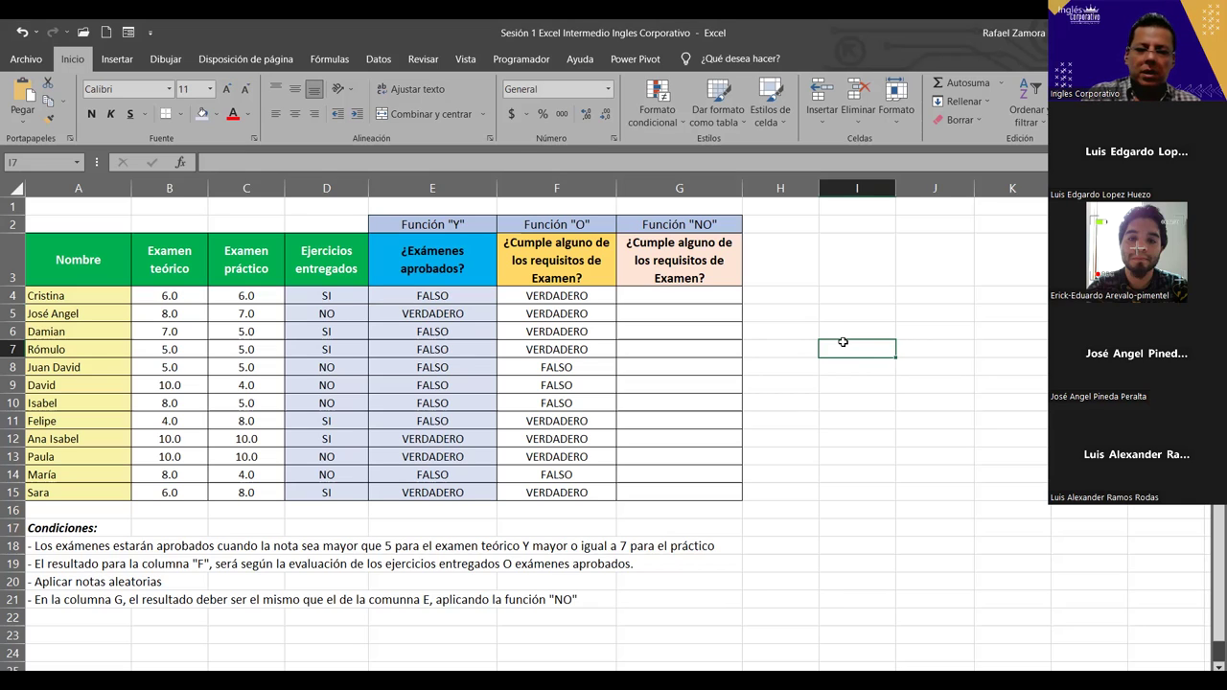
- Enter =10<>10 in I7 and the plain value falso in I8
{"action": "type", "text": "="}
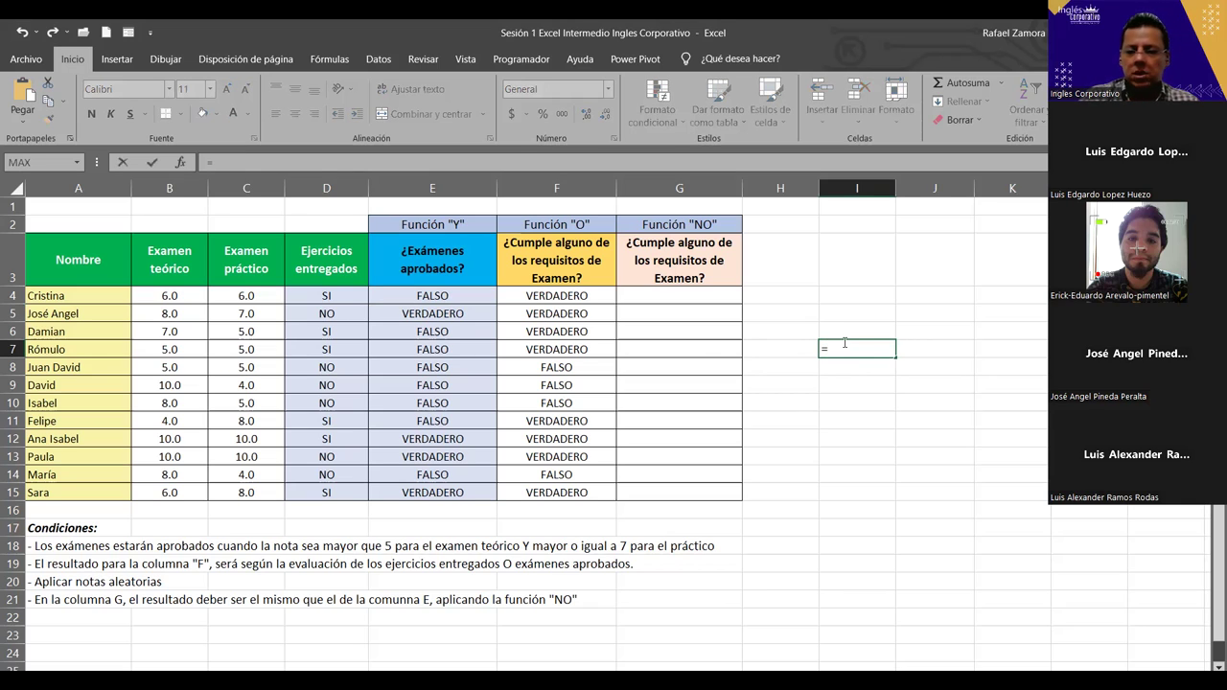
{"action": "type", "text": "10"}
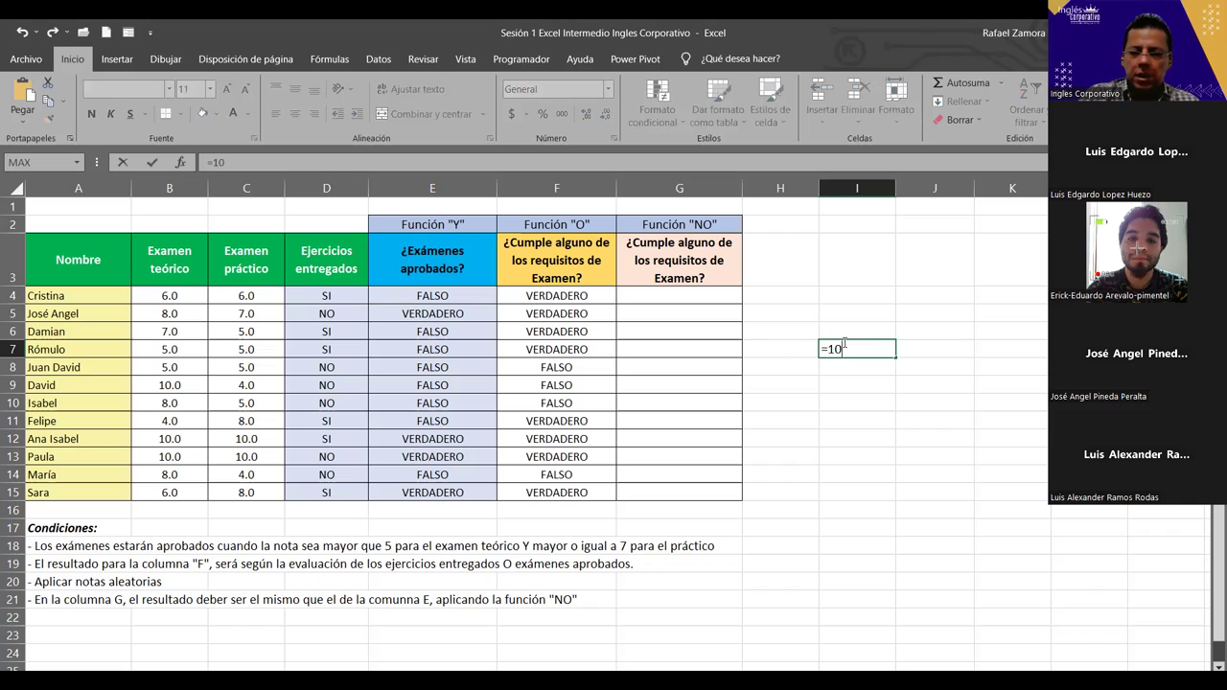
{"action": "type", "text": "<>"}
{"action": "type", "text": "10"}
{"action": "key", "text": "Return"}
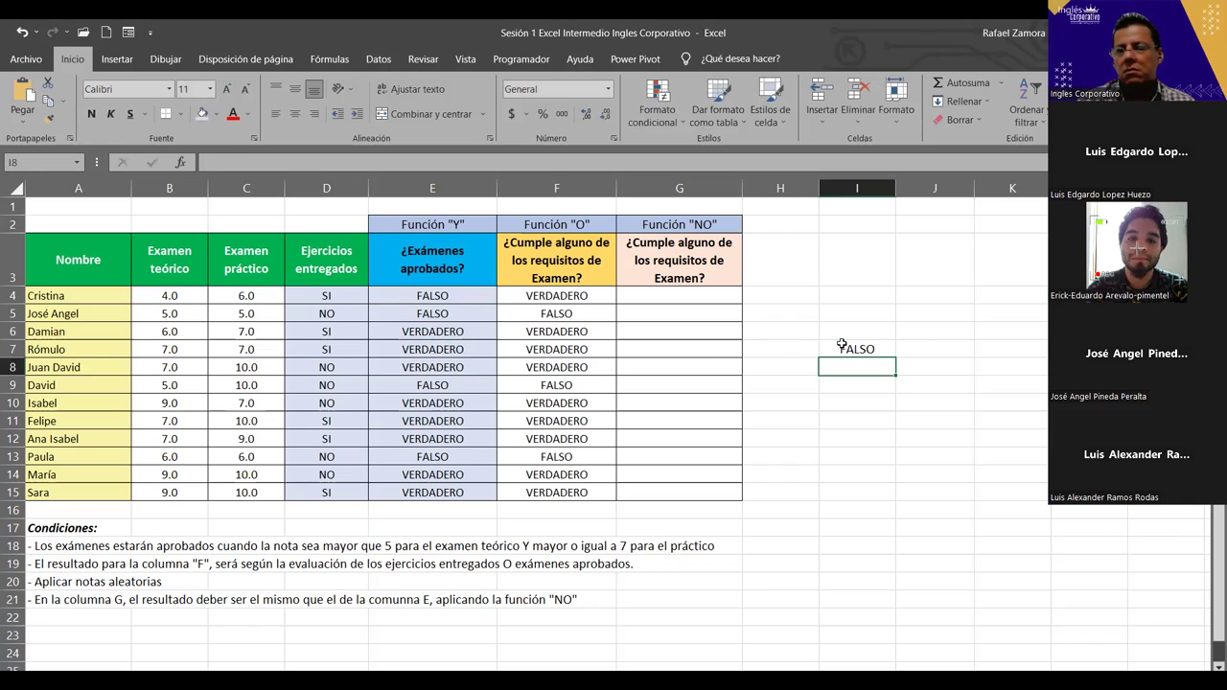
{"action": "left_click", "coordinate": [851, 349]}
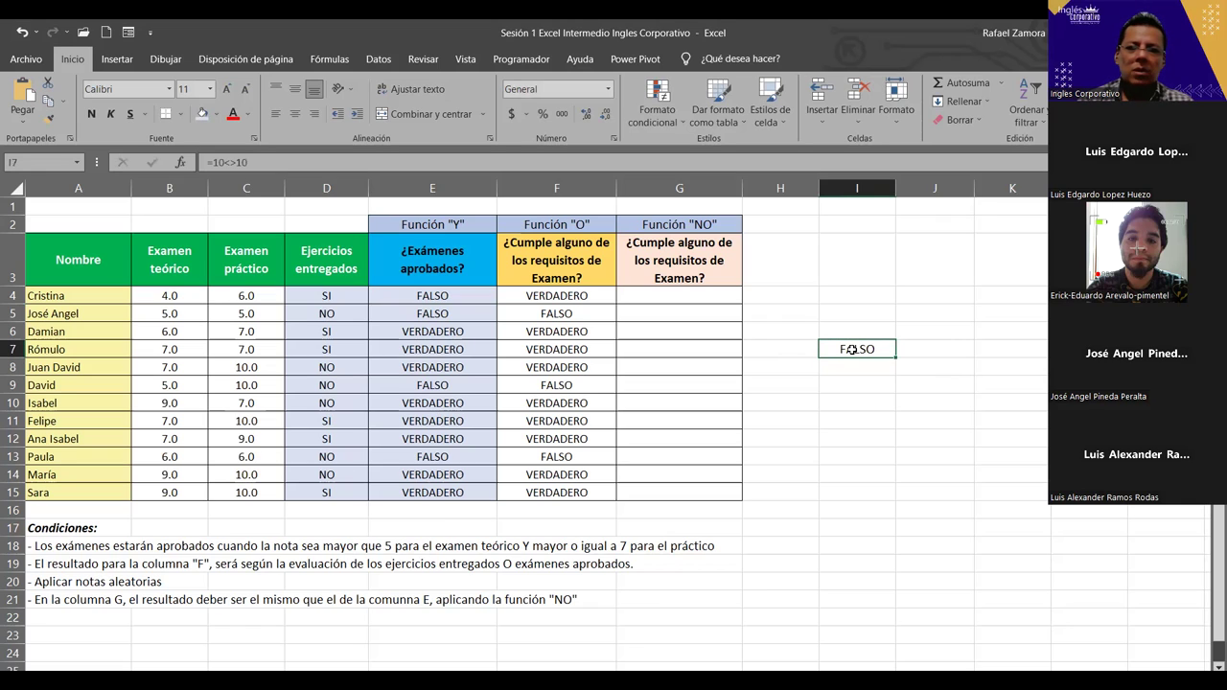
{"action": "left_click", "coordinate": [857, 376]}
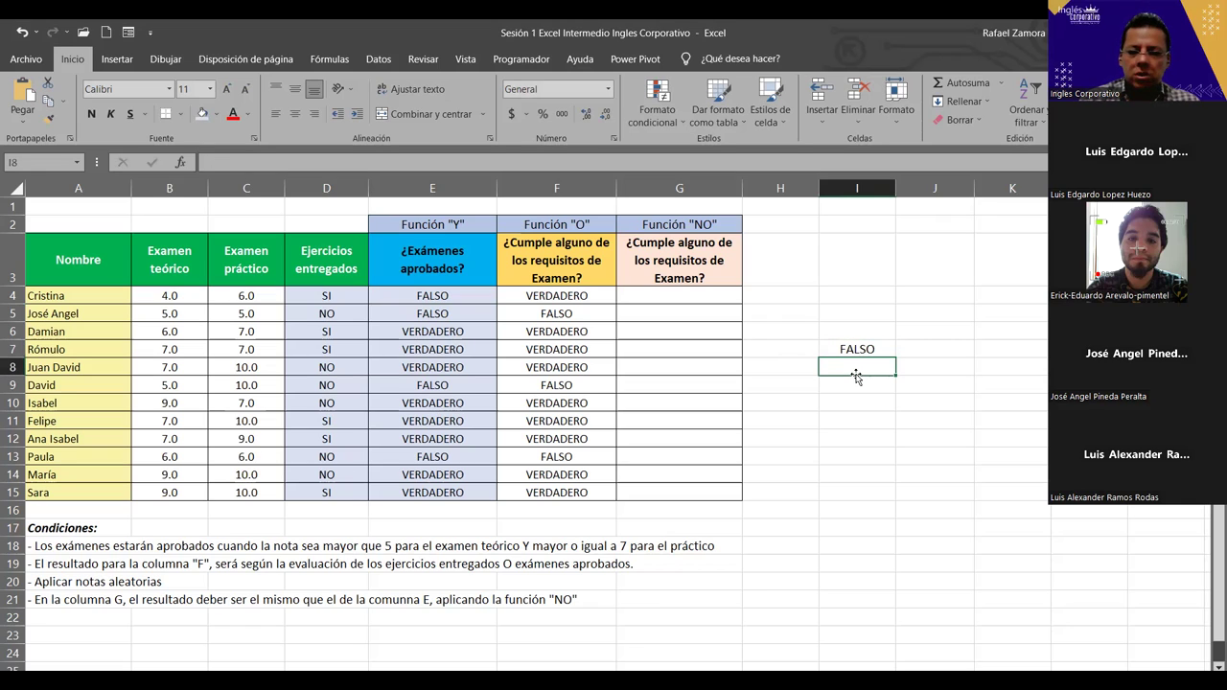
{"action": "type", "text": "falso"}
{"action": "key", "text": "Return"}
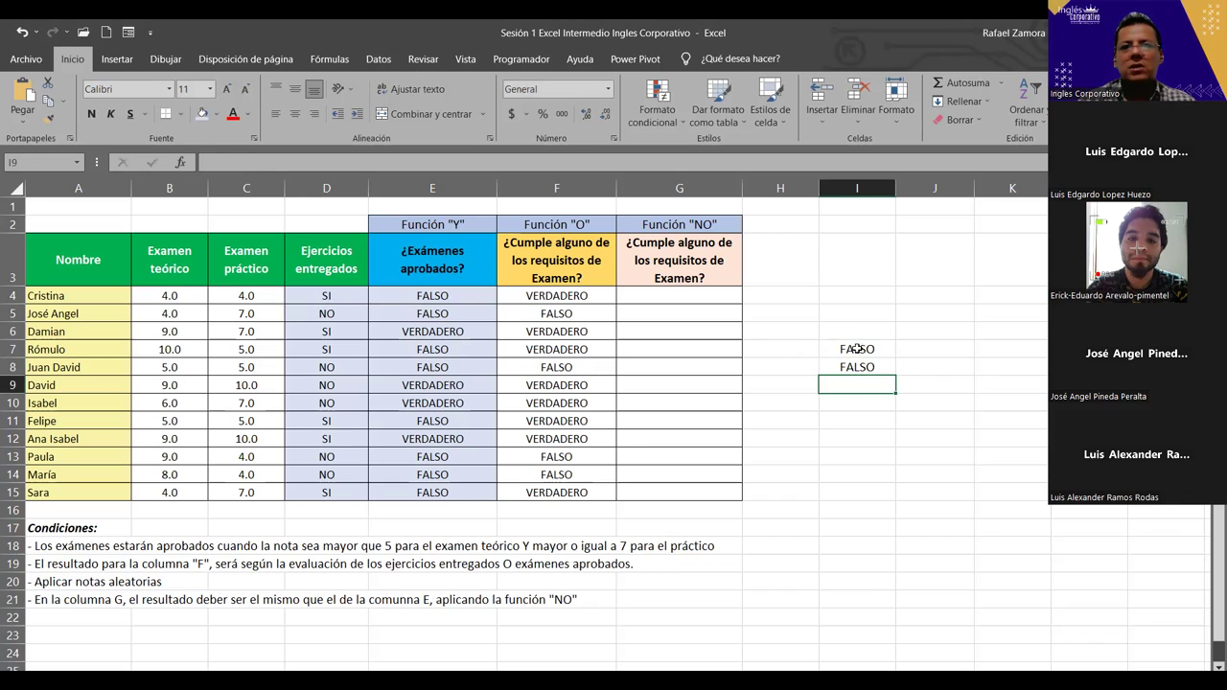
- Compare I7's formula with I8's plain value and recommit =10<>10 in I7
{"action": "left_click", "coordinate": [856, 350]}
{"action": "left_click", "coordinate": [862, 367]}
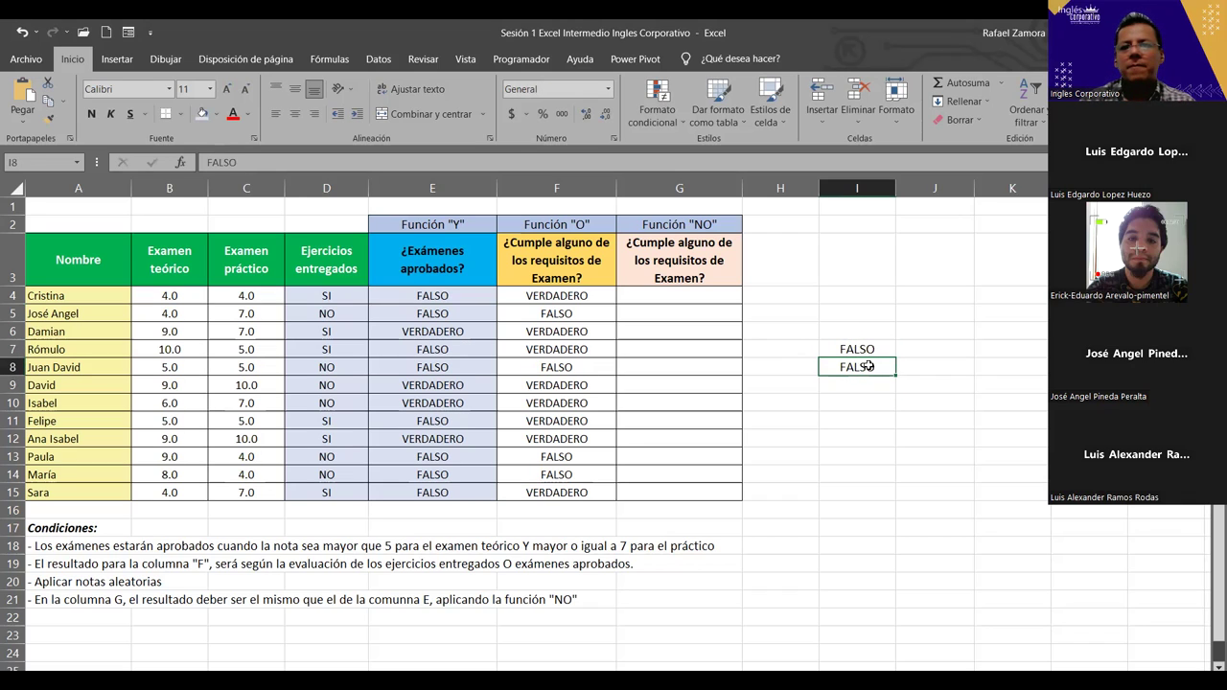
{"action": "left_click", "coordinate": [863, 350]}
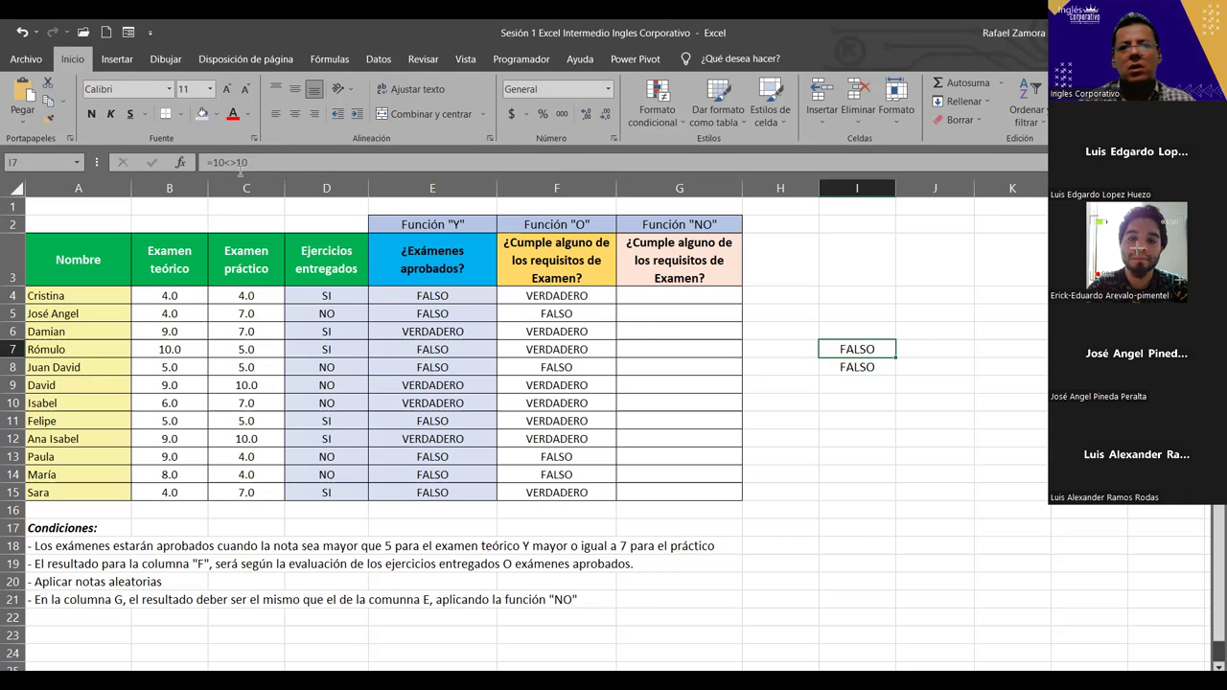
{"action": "left_click", "coordinate": [342, 168]}
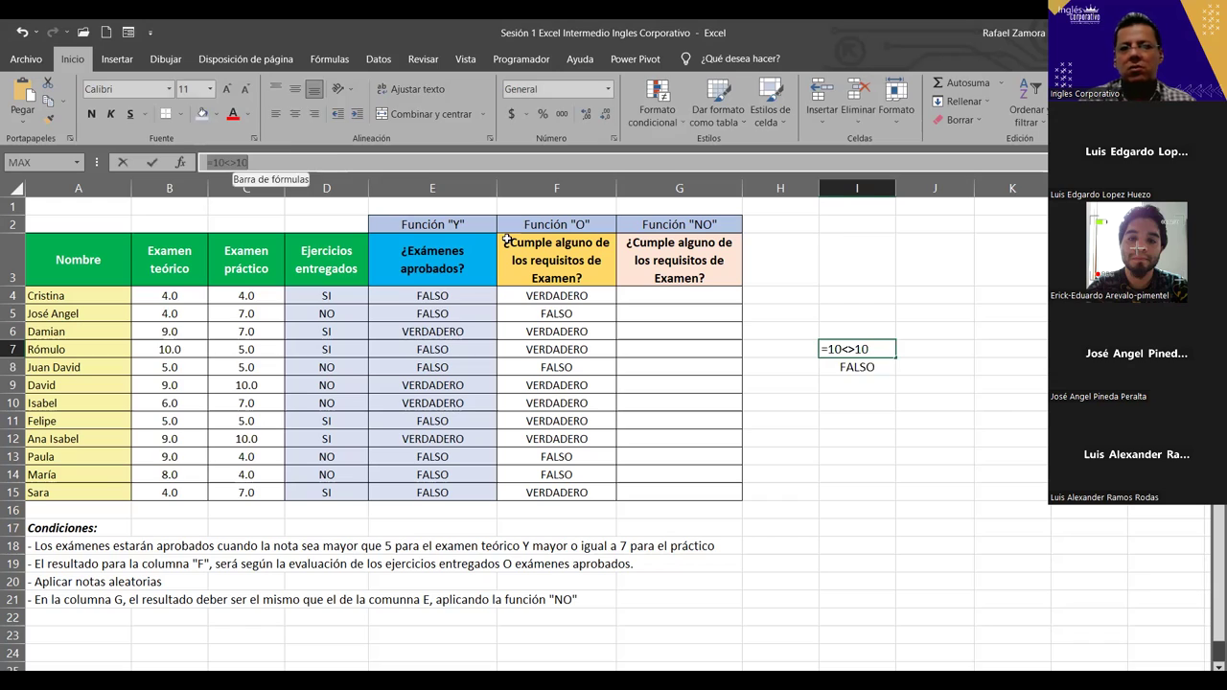
{"action": "key", "text": "Return"}
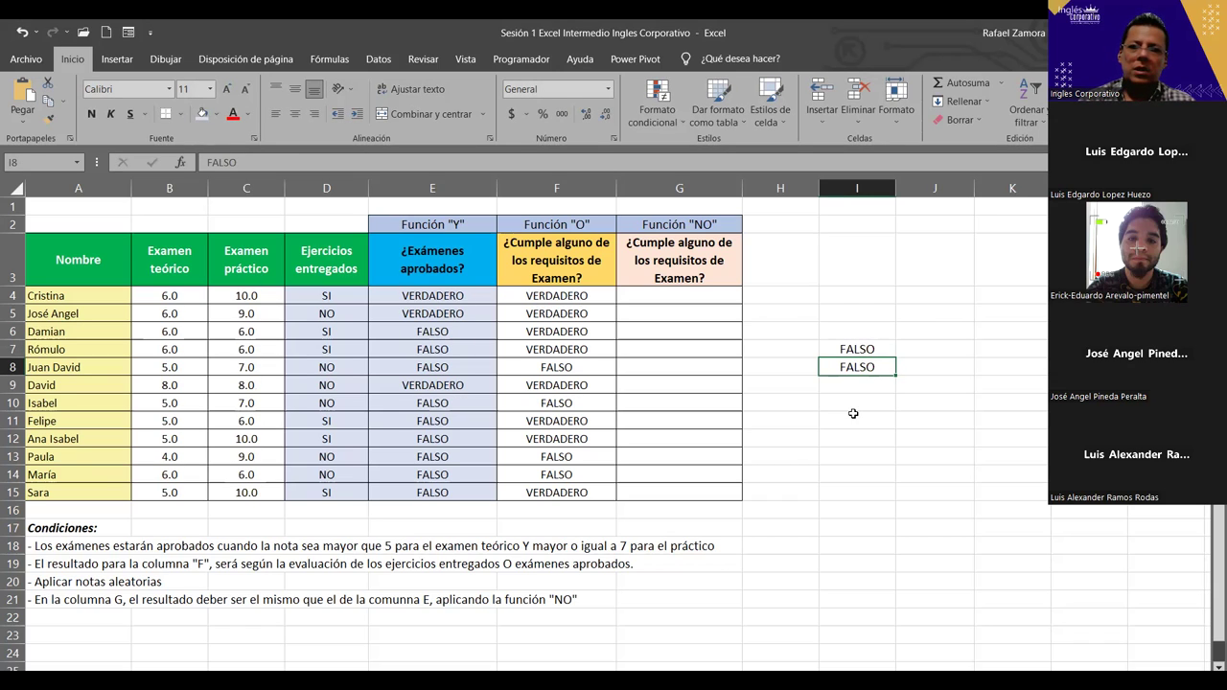
{"action": "left_click", "coordinate": [853, 417]}
{"action": "type", "text": "="}
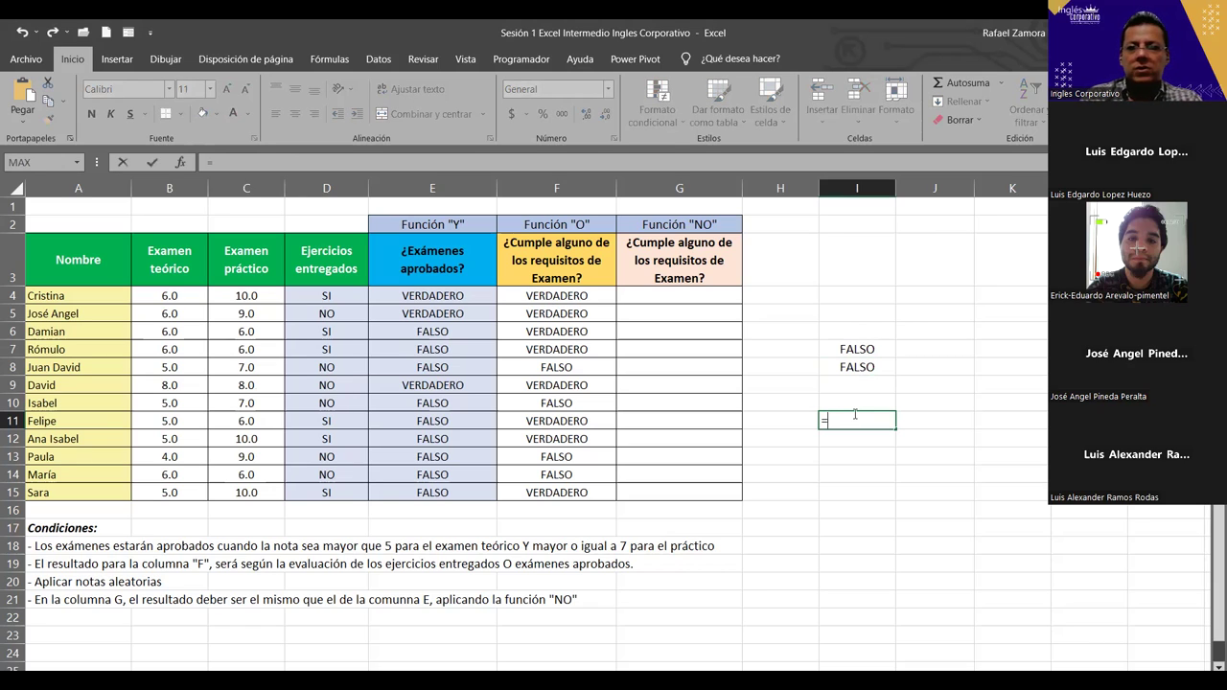
{"action": "type", "text": "FAL"}
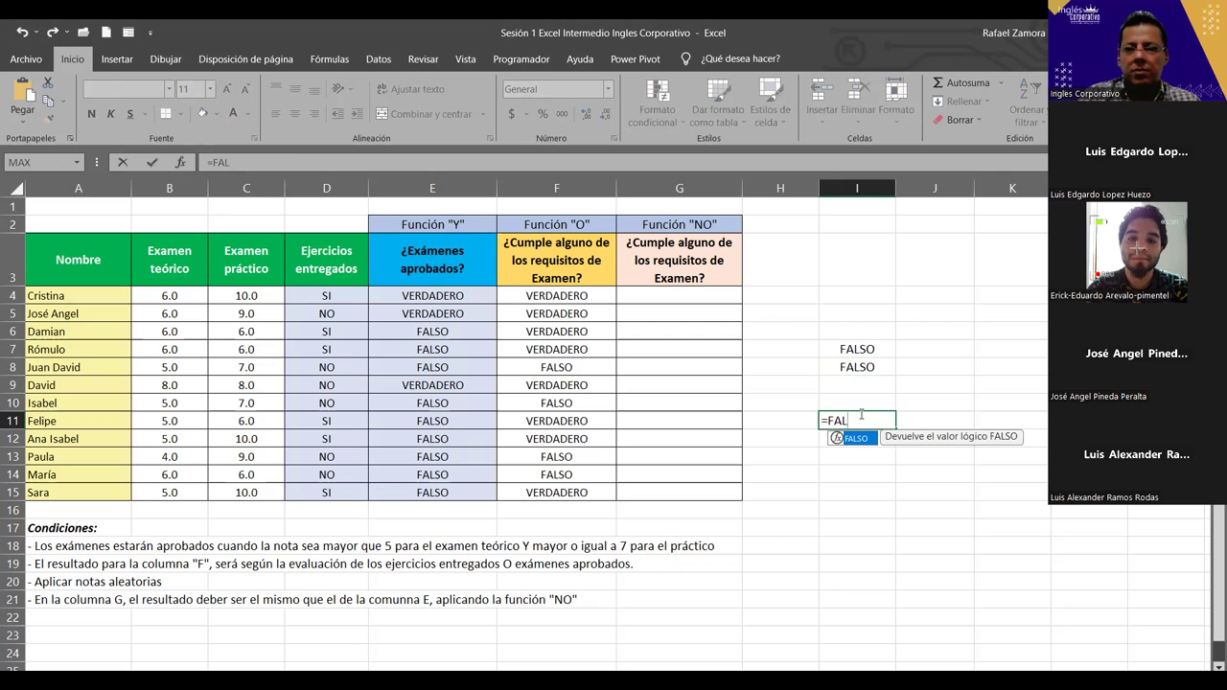
{"action": "key", "text": "BackSpace"}
{"action": "key", "text": "BackSpace"}
{"action": "key", "text": "BackSpace"}
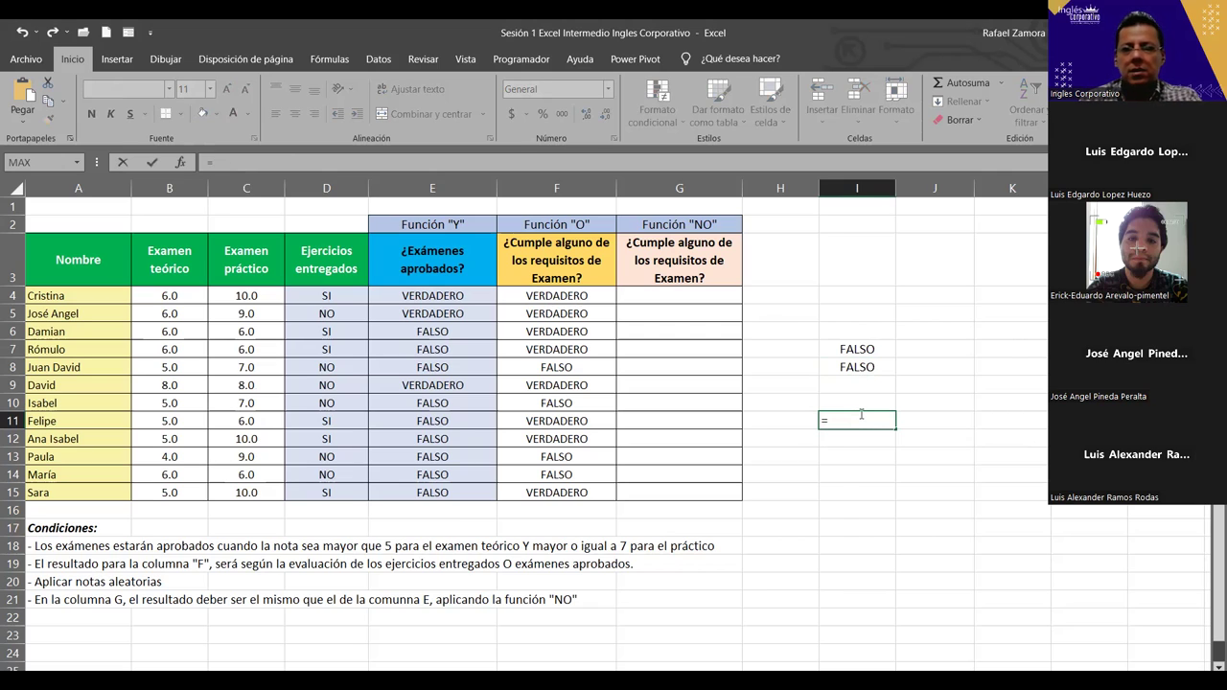
{"action": "type", "text": "VER"}
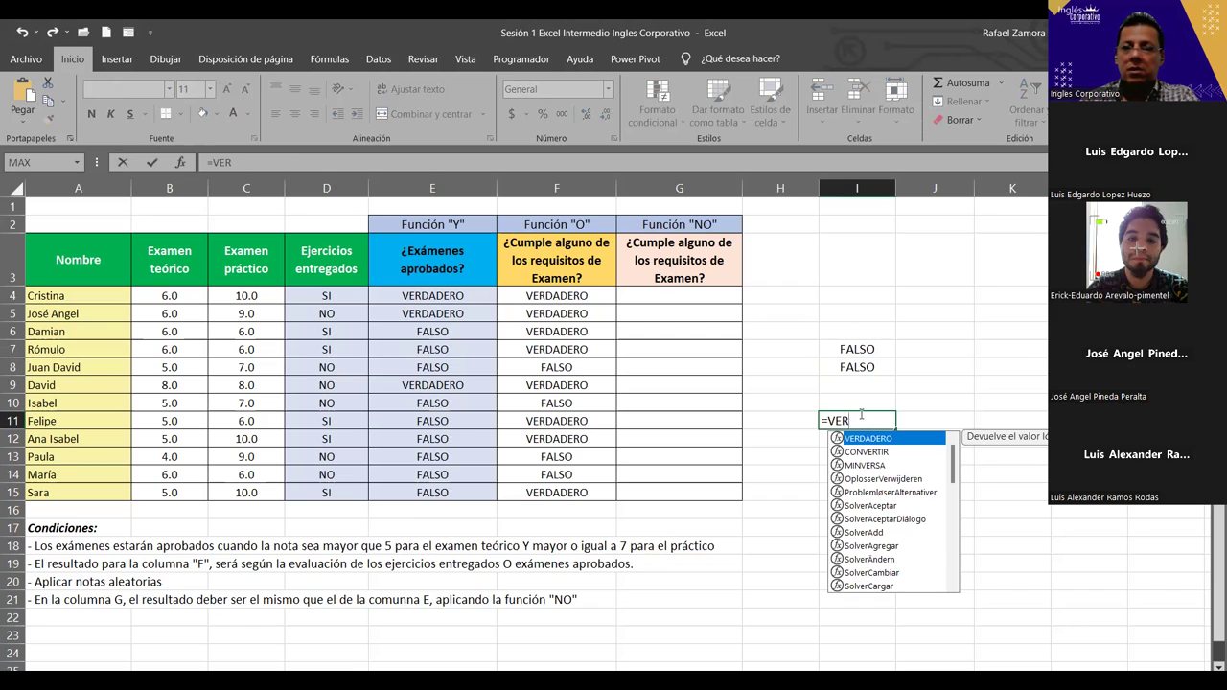
{"action": "key", "text": "Escape"}
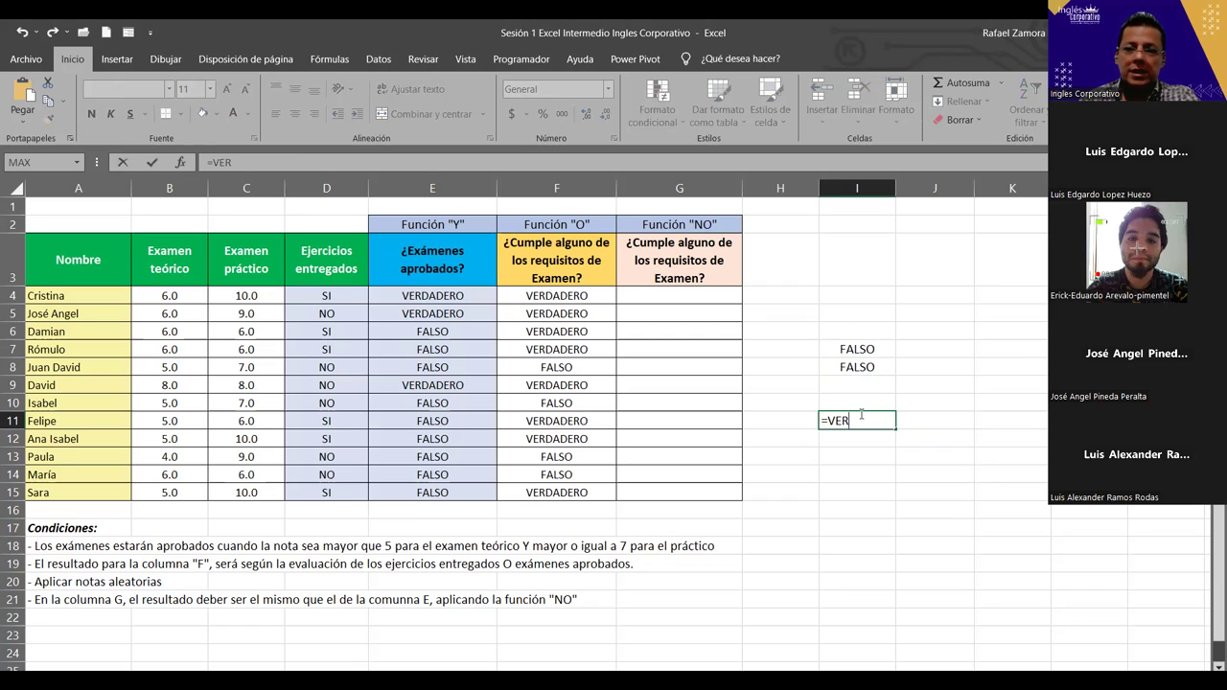
{"action": "key", "text": "Escape"}
{"action": "left_click", "coordinate": [878, 469]}
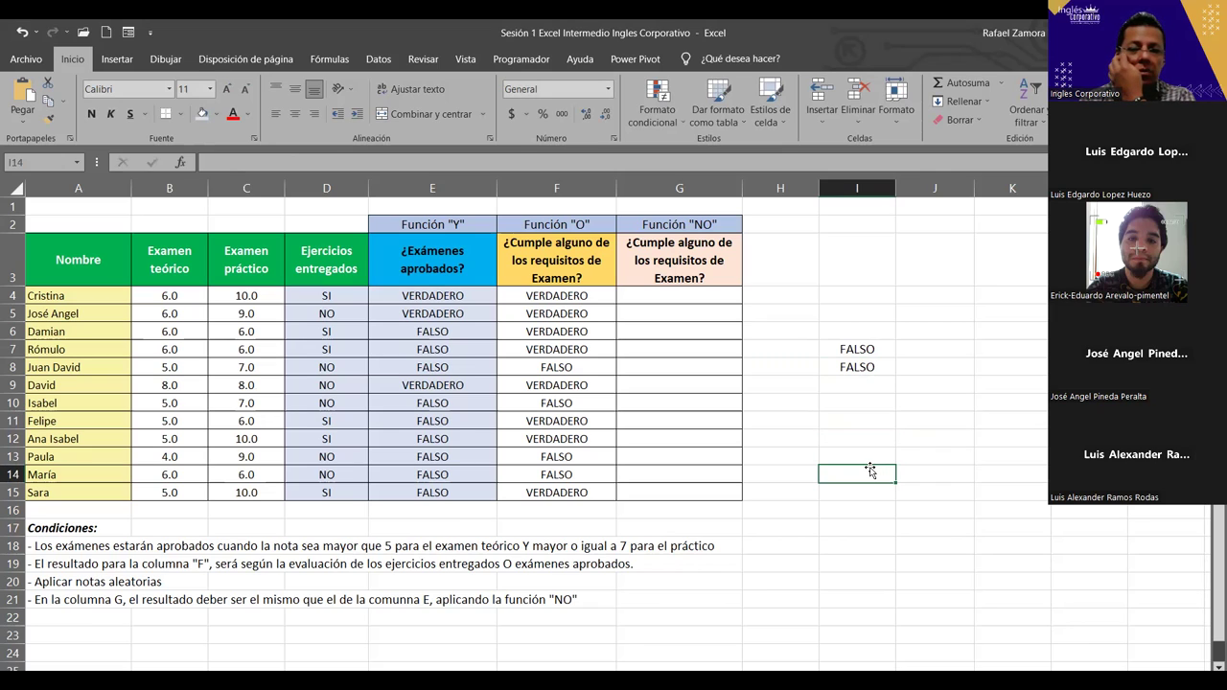
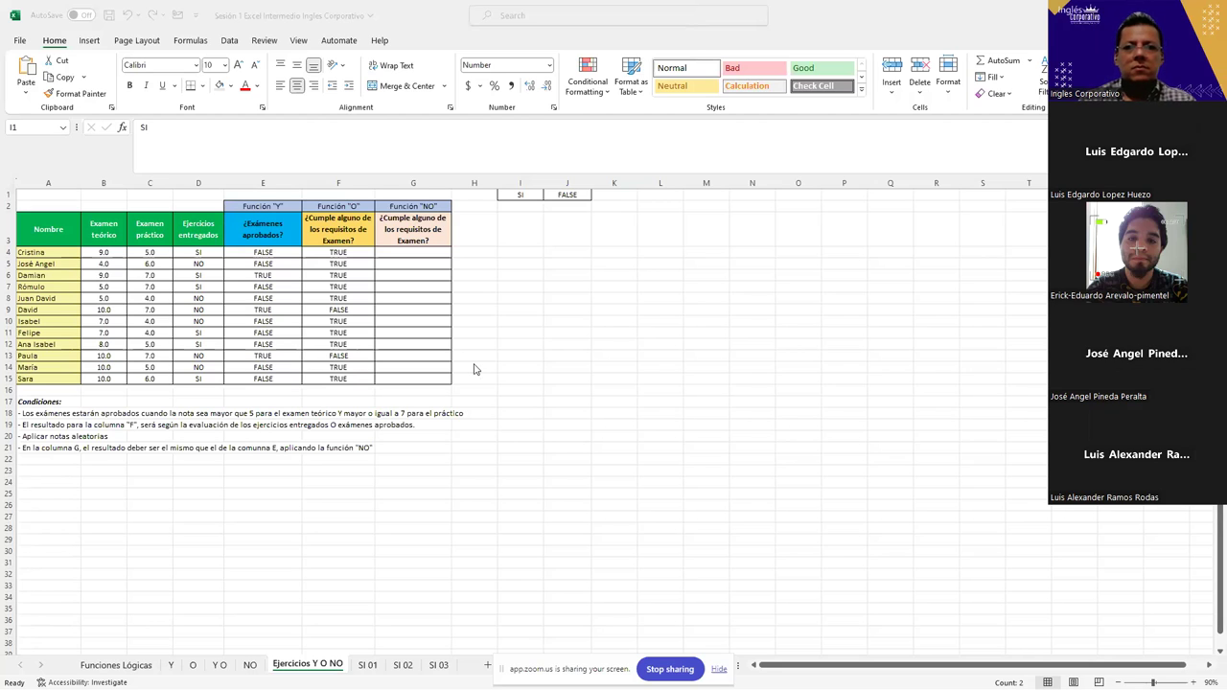
- Review two students' result rows and the SI and AND reference values in I1 and J1
{"action": "scroll", "coordinate": [473, 369], "scroll_direction": "up", "scroll_amount": 1}
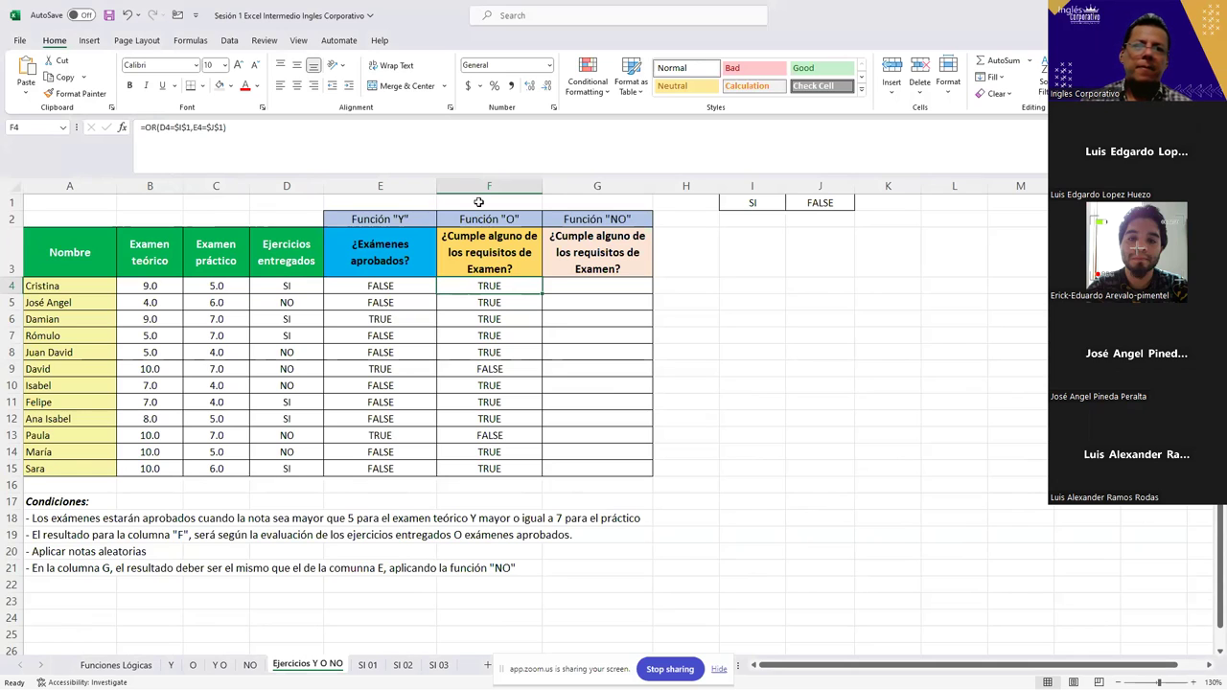
{"action": "left_click_drag", "start_coordinate": [286, 370], "coordinate": [493, 369]}
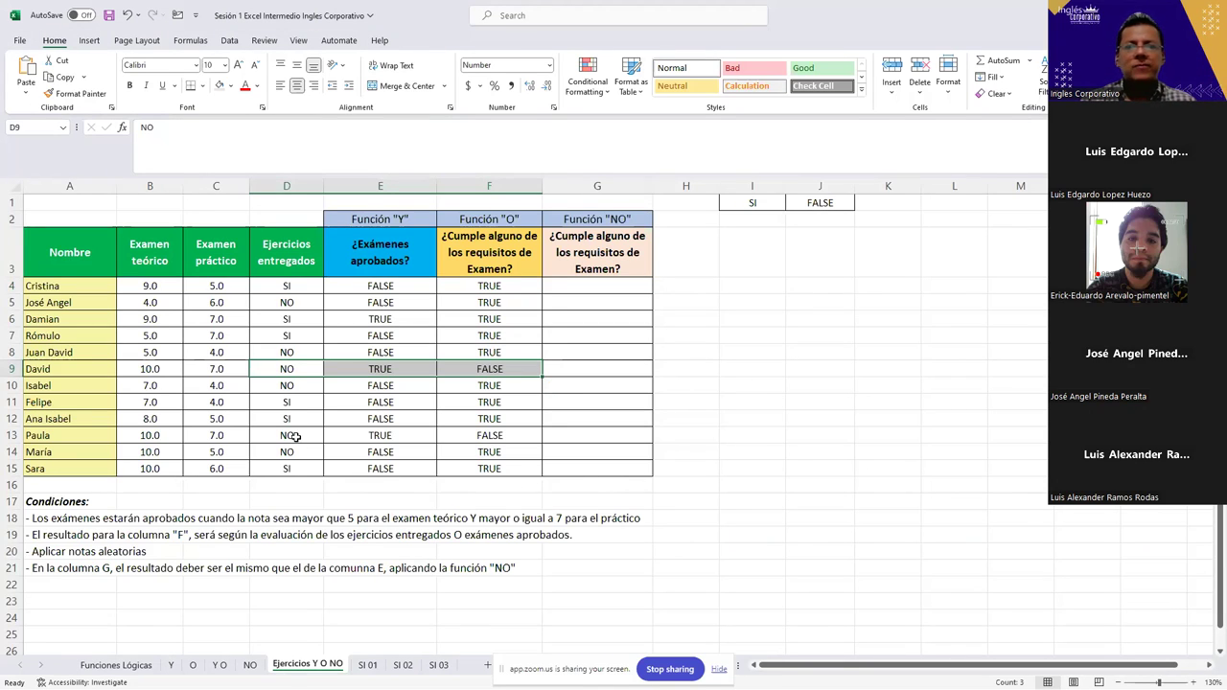
{"action": "left_click_drag", "start_coordinate": [295, 437], "coordinate": [509, 438]}
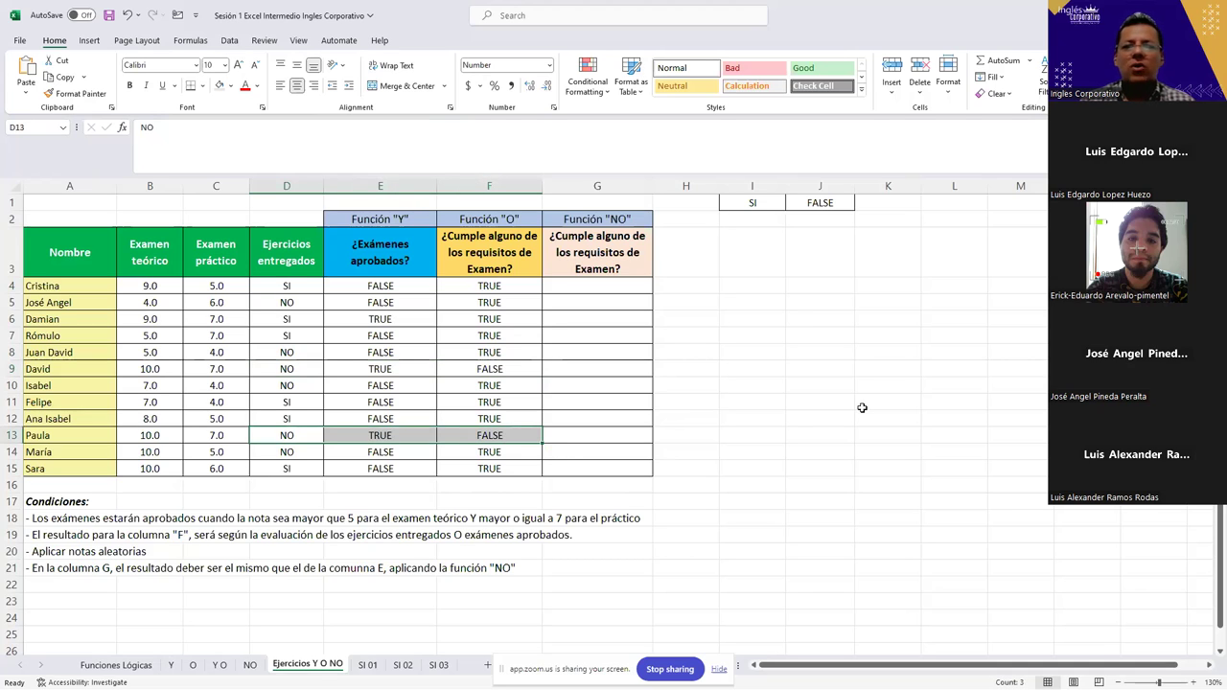
{"action": "left_click", "coordinate": [862, 408]}
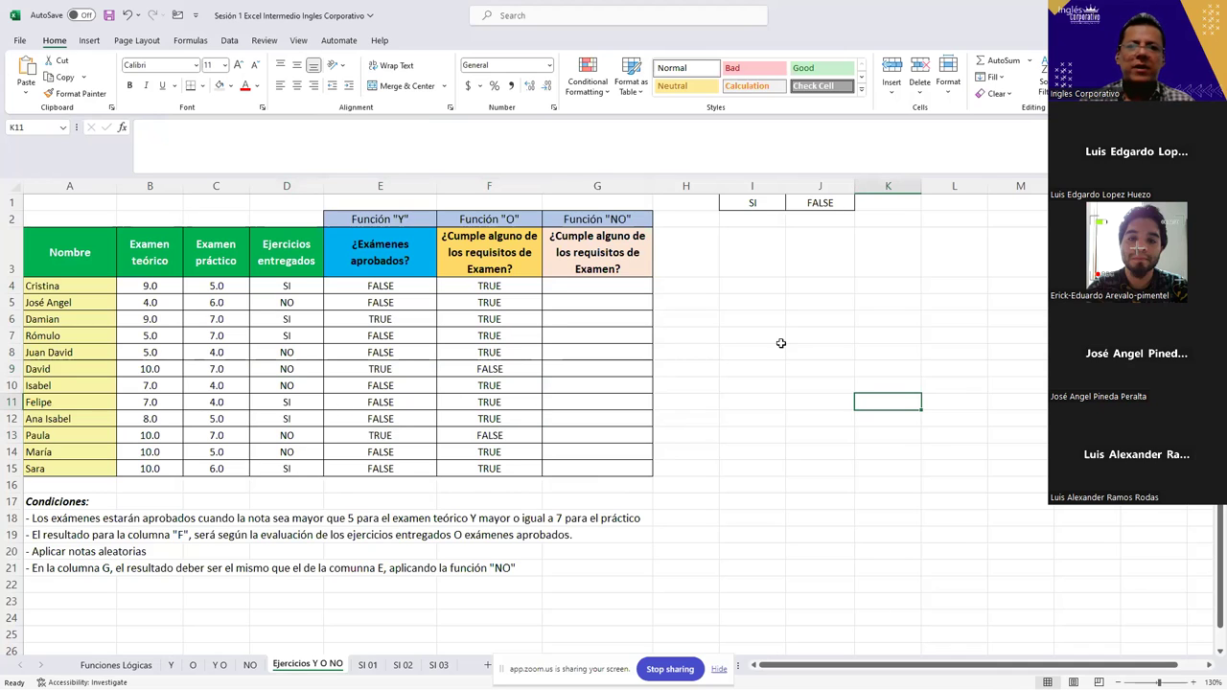
{"action": "left_click", "coordinate": [298, 287]}
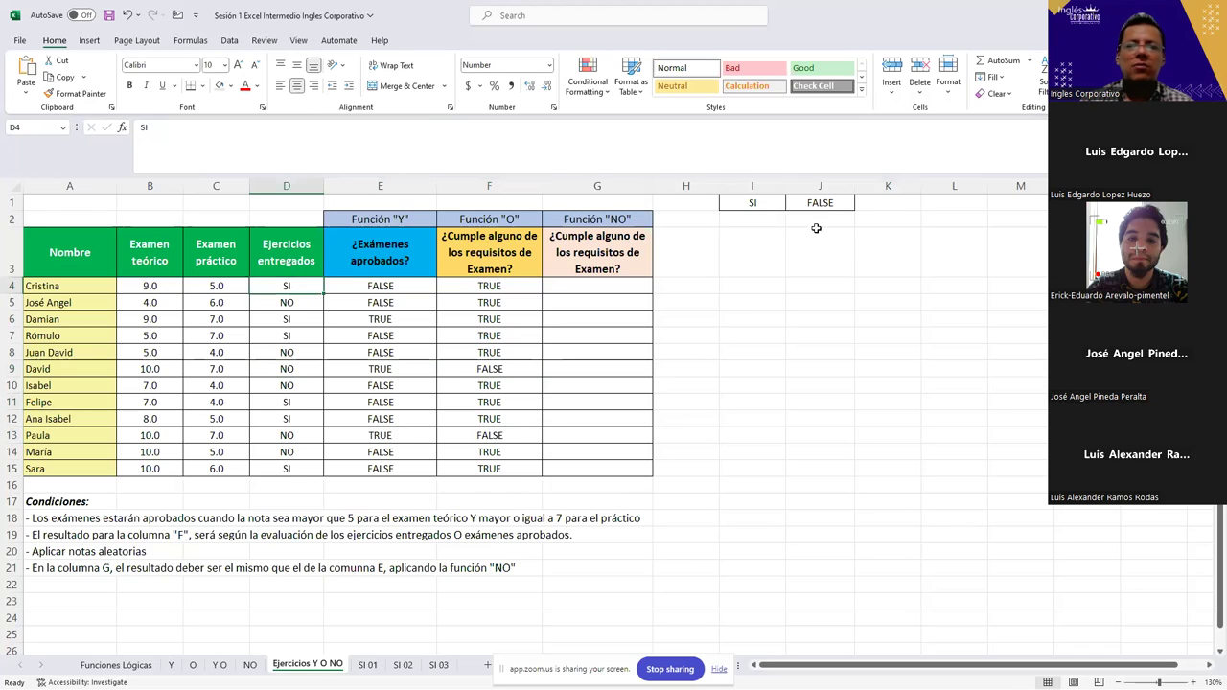
{"action": "left_click", "coordinate": [767, 206]}
{"action": "left_click_drag", "start_coordinate": [762, 205], "coordinate": [822, 204]}
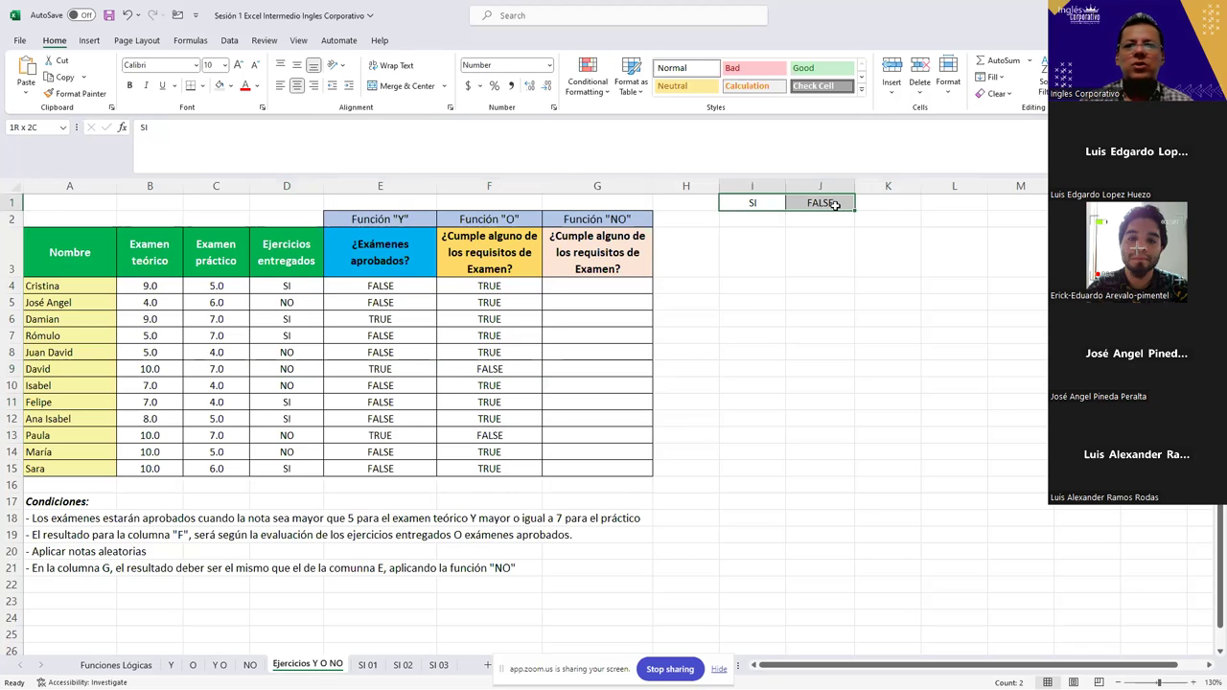
{"action": "left_click", "coordinate": [755, 203]}
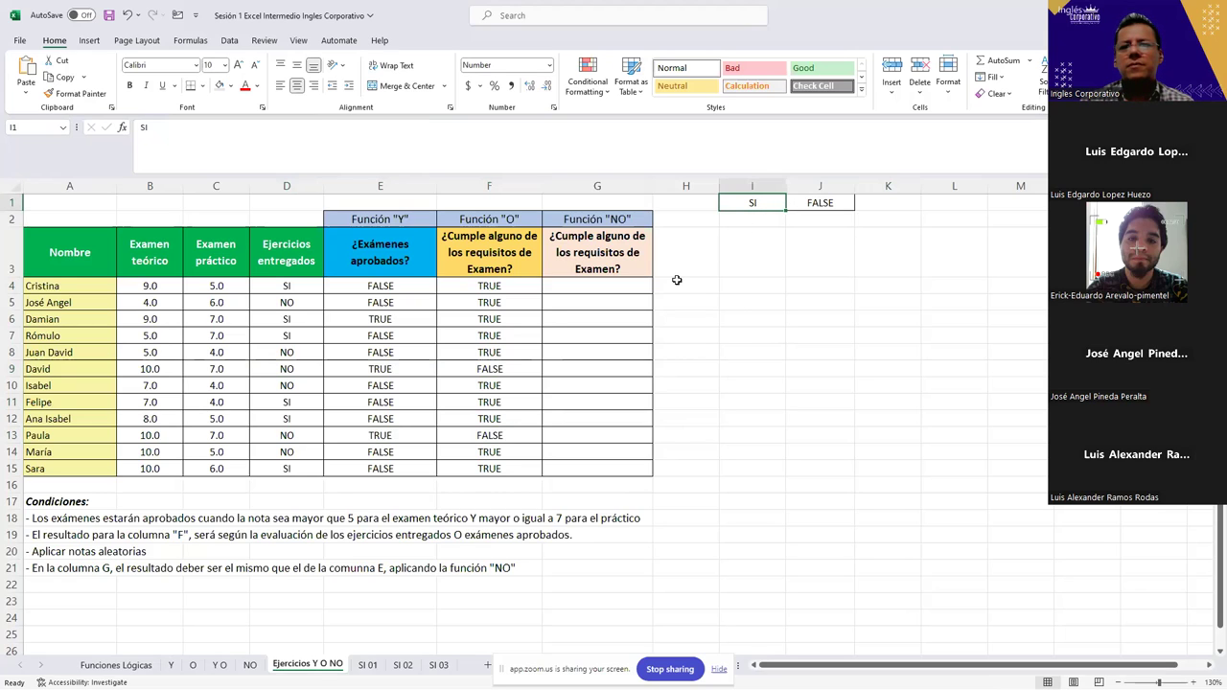
{"action": "left_click", "coordinate": [810, 203]}
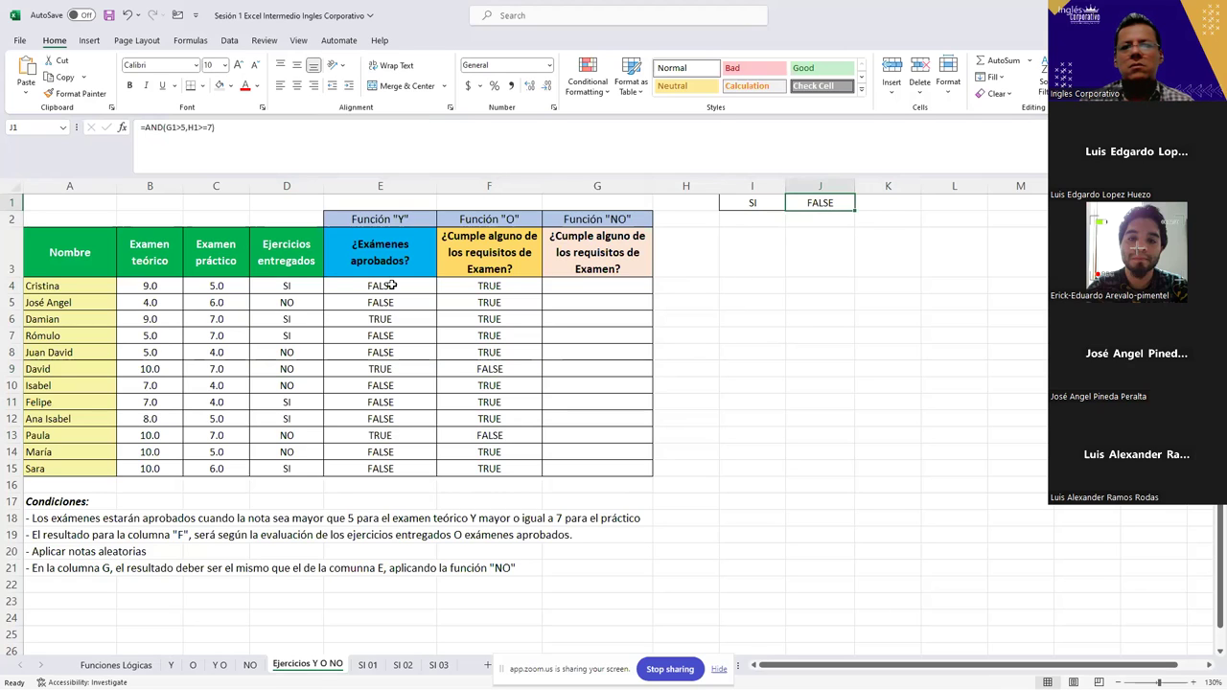
- Keep E4's AND formula unchanged and replace J1's formula with the value FALSE
{"action": "left_click", "coordinate": [391, 286]}
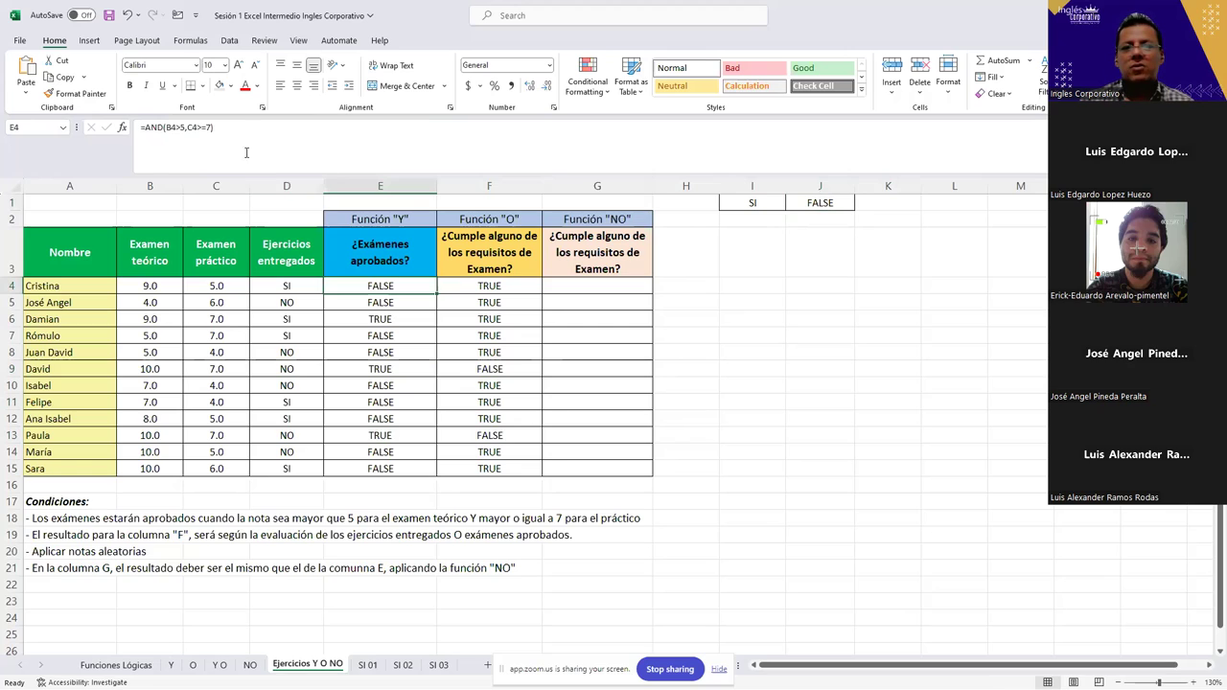
{"action": "left_click_drag", "start_coordinate": [246, 151], "coordinate": [72, 127]}
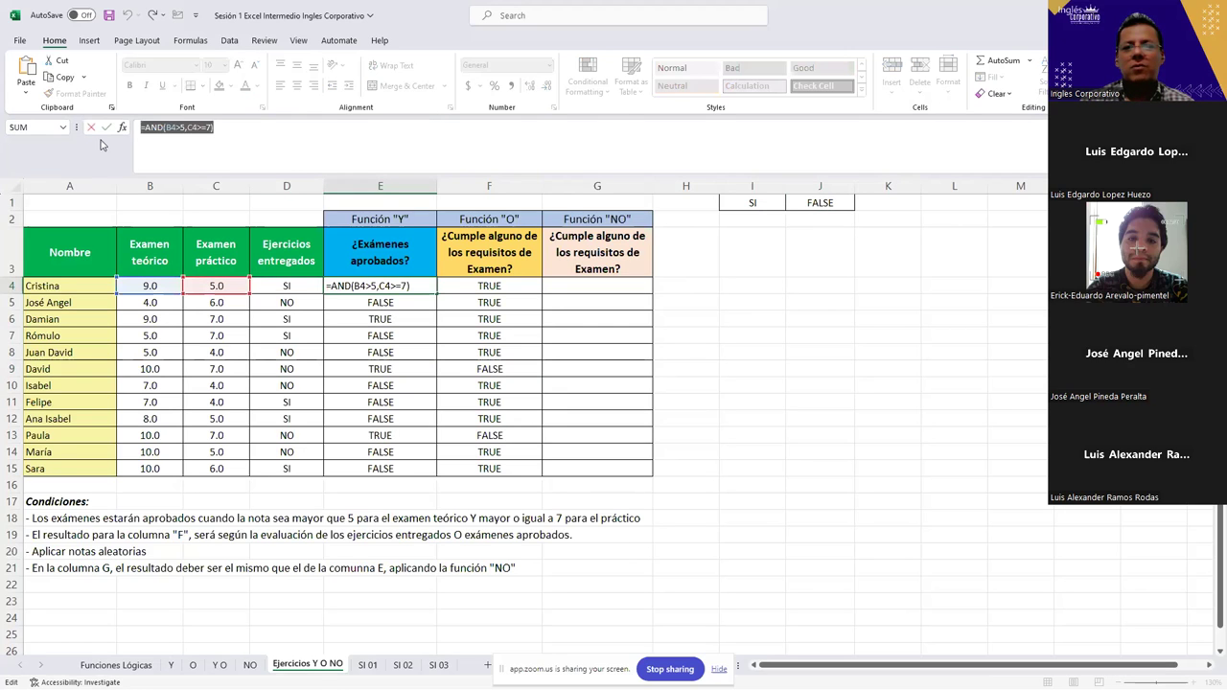
{"action": "type", "text": "="}
{"action": "left_click", "coordinate": [781, 319]}
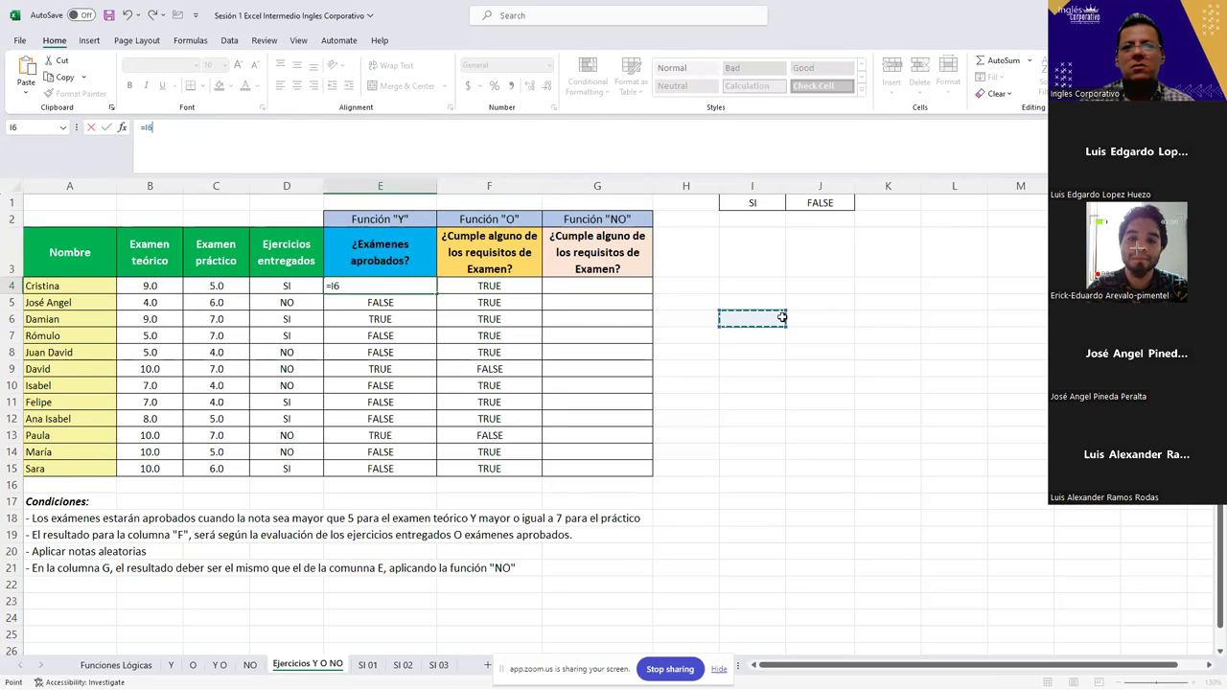
{"action": "key", "text": "ctrl+z"}
{"action": "key", "text": "Escape"}
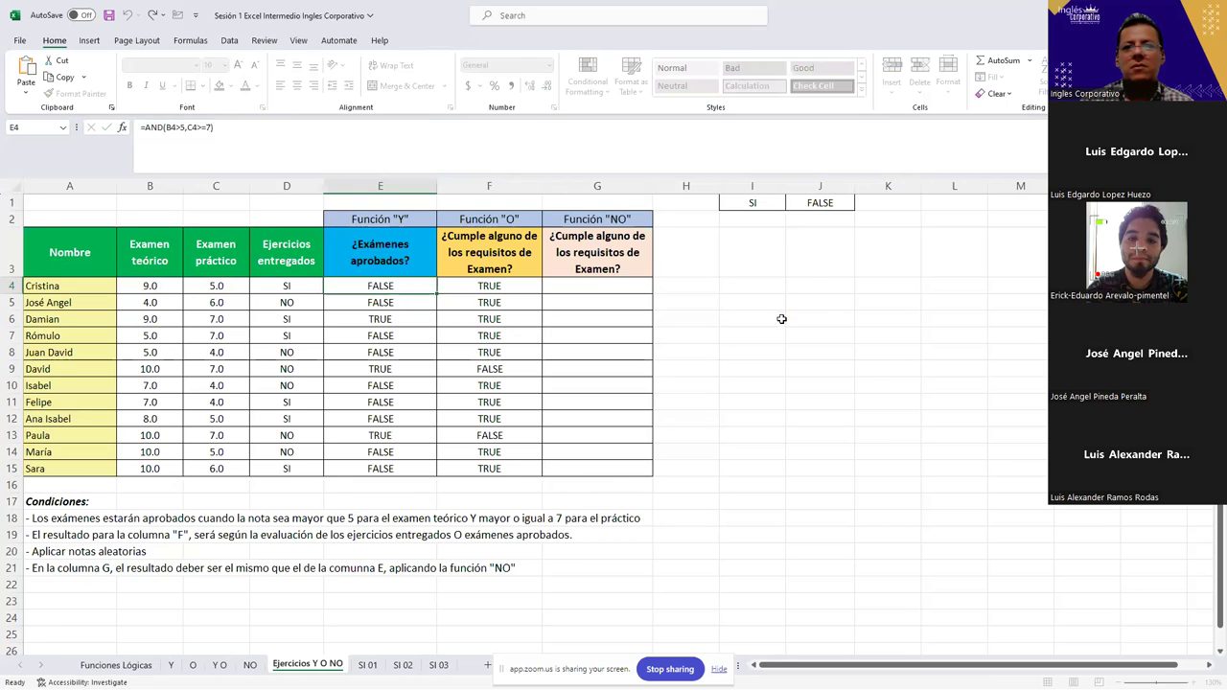
{"action": "double_click", "coordinate": [822, 201]}
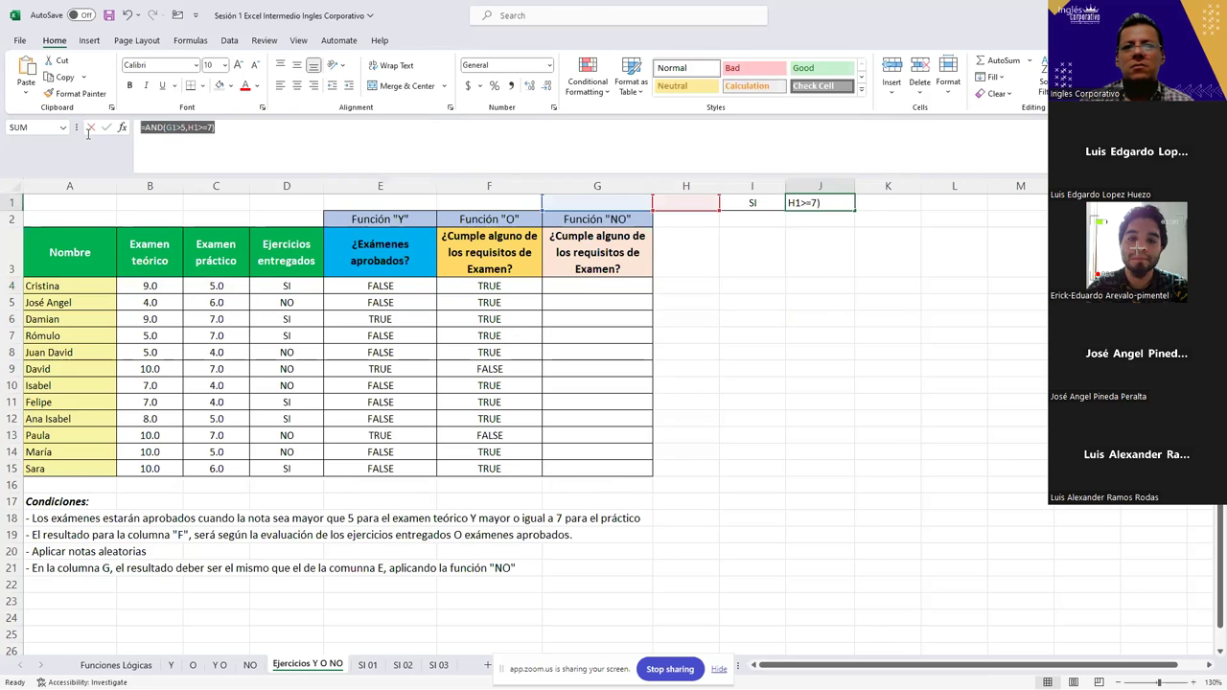
{"action": "type", "text": "False"}
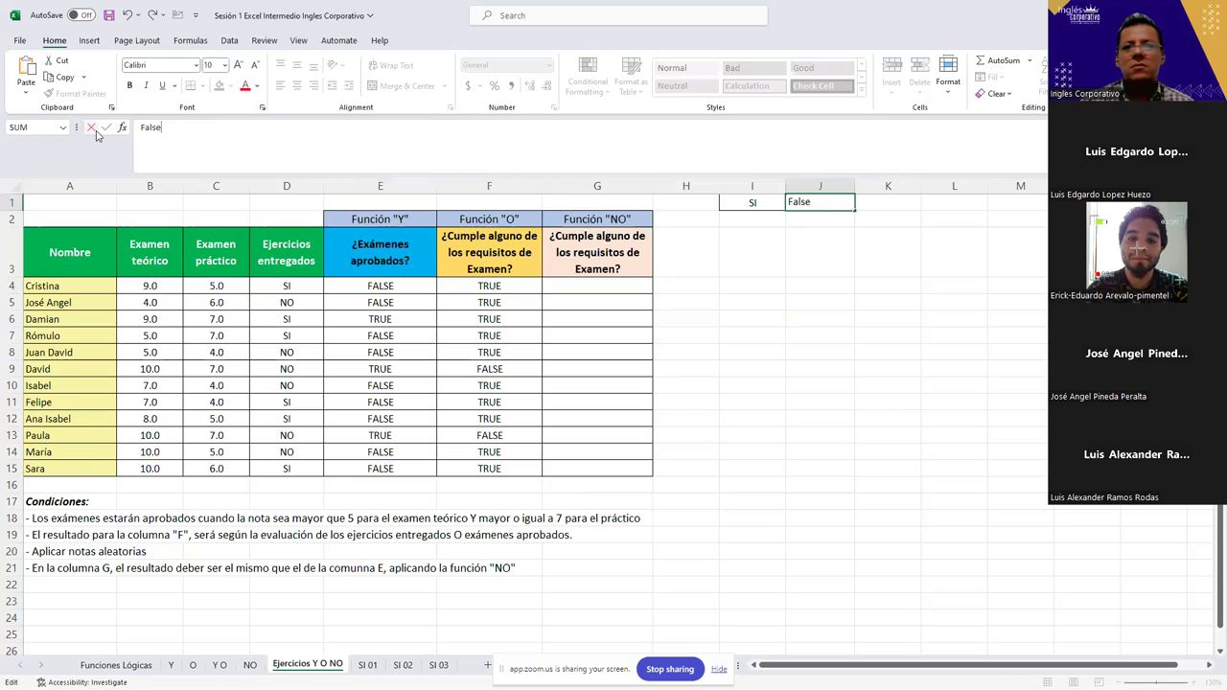
{"action": "key", "text": "Return"}
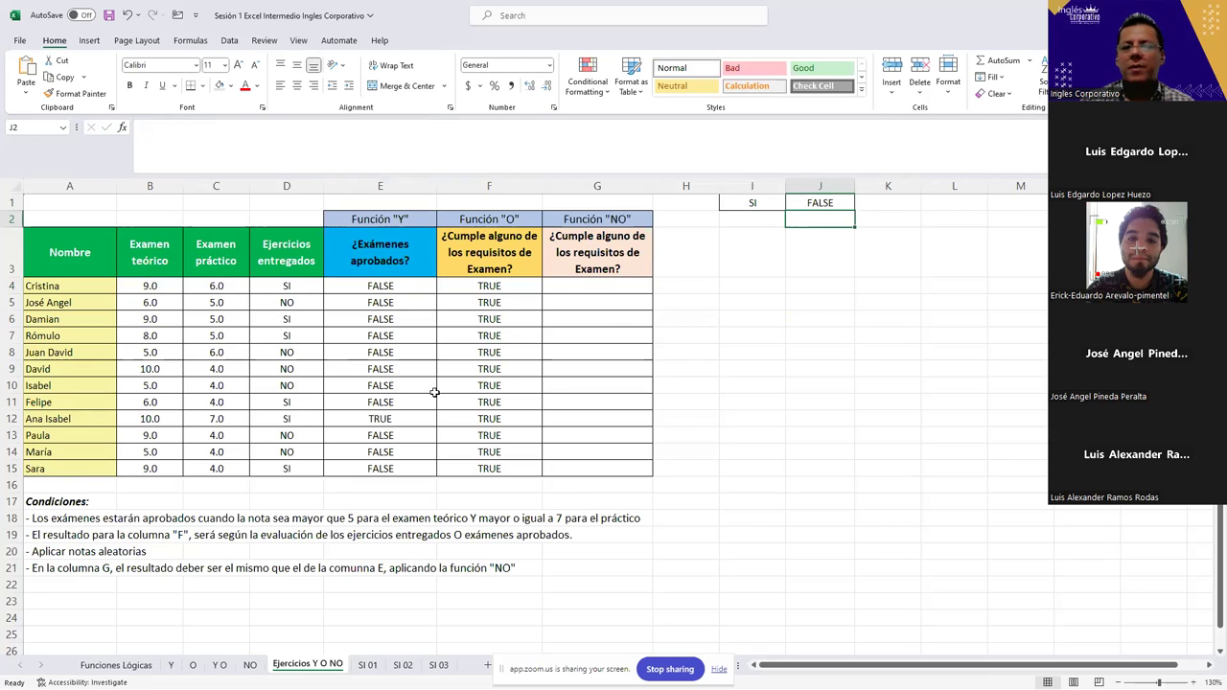
- Confirm I1 holds SI and J1 holds FALSE, then stop sharing the screen
{"action": "left_click", "coordinate": [741, 209]}
{"action": "left_click", "coordinate": [816, 203]}
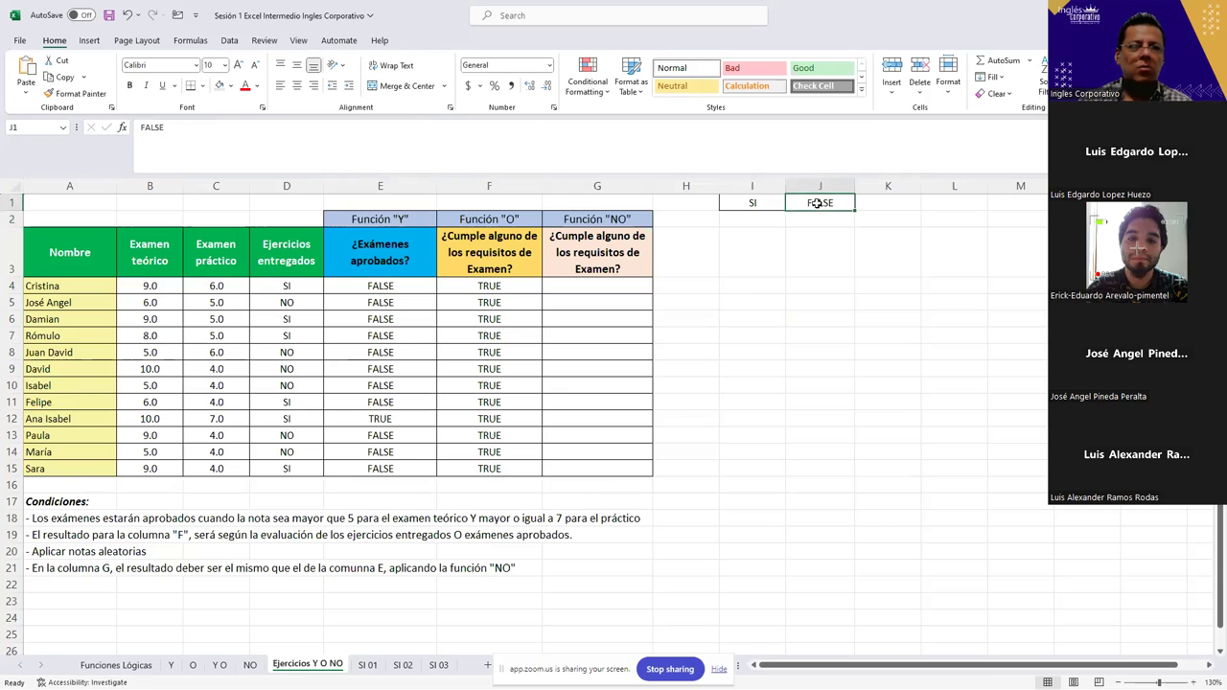
{"action": "left_click", "coordinate": [774, 203]}
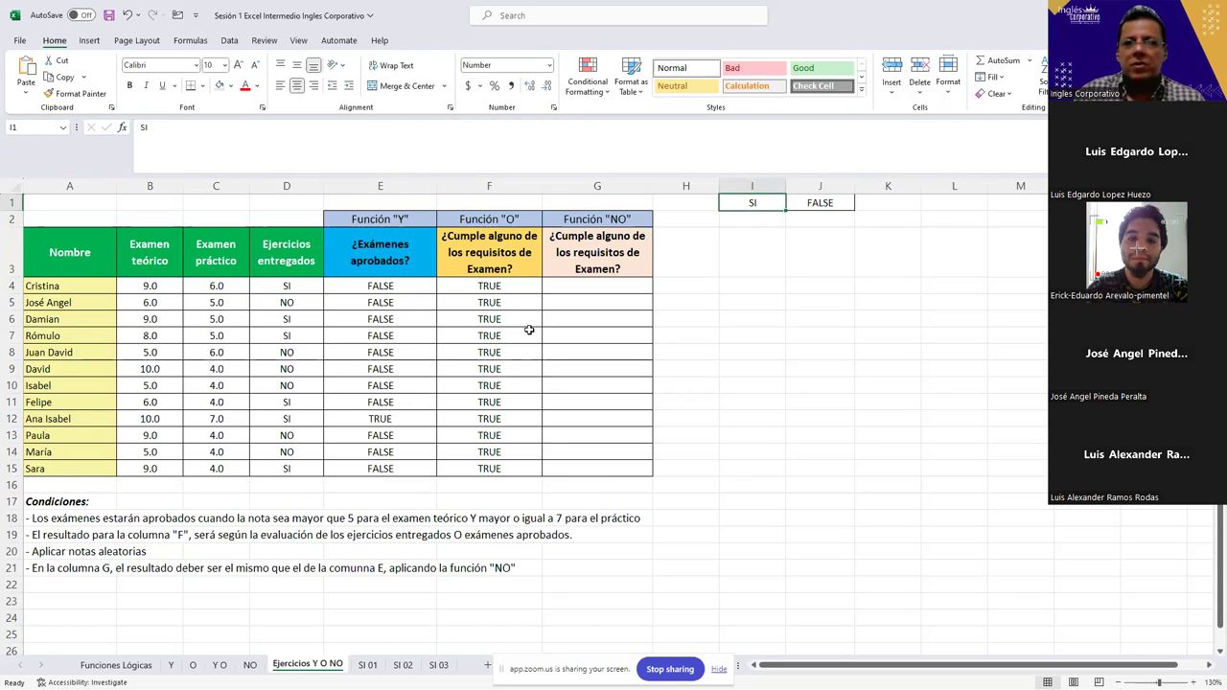
{"action": "left_click", "coordinate": [730, 504]}
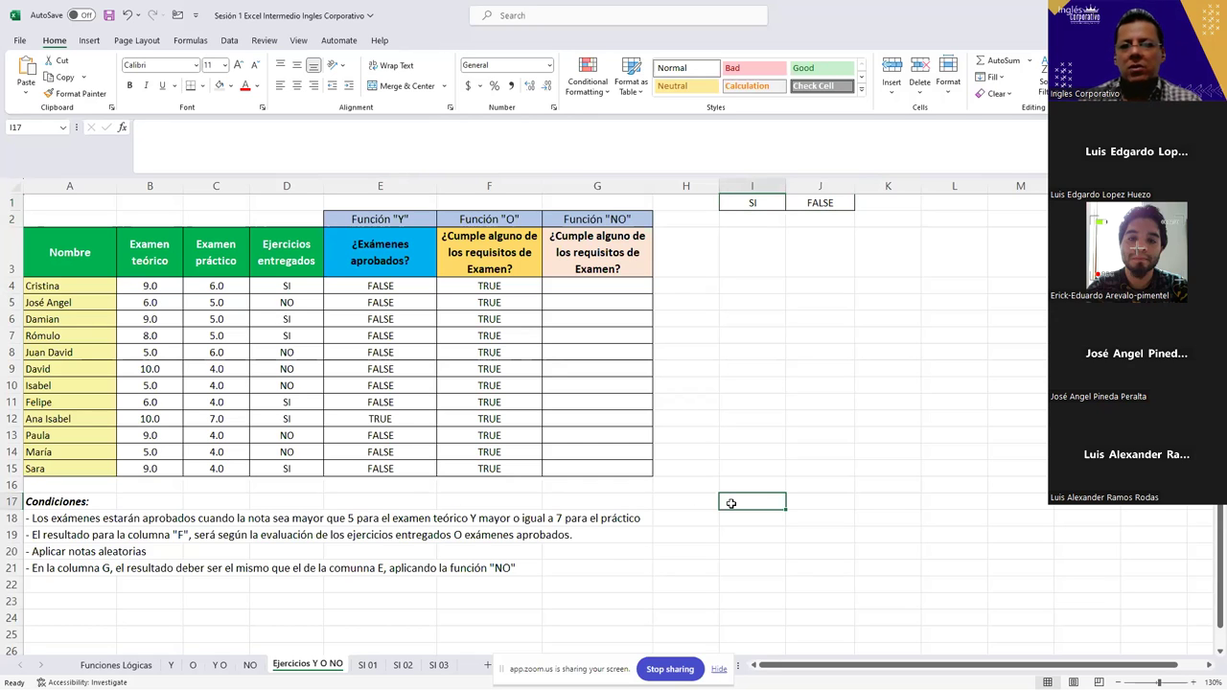
{"action": "left_click", "coordinate": [670, 669]}
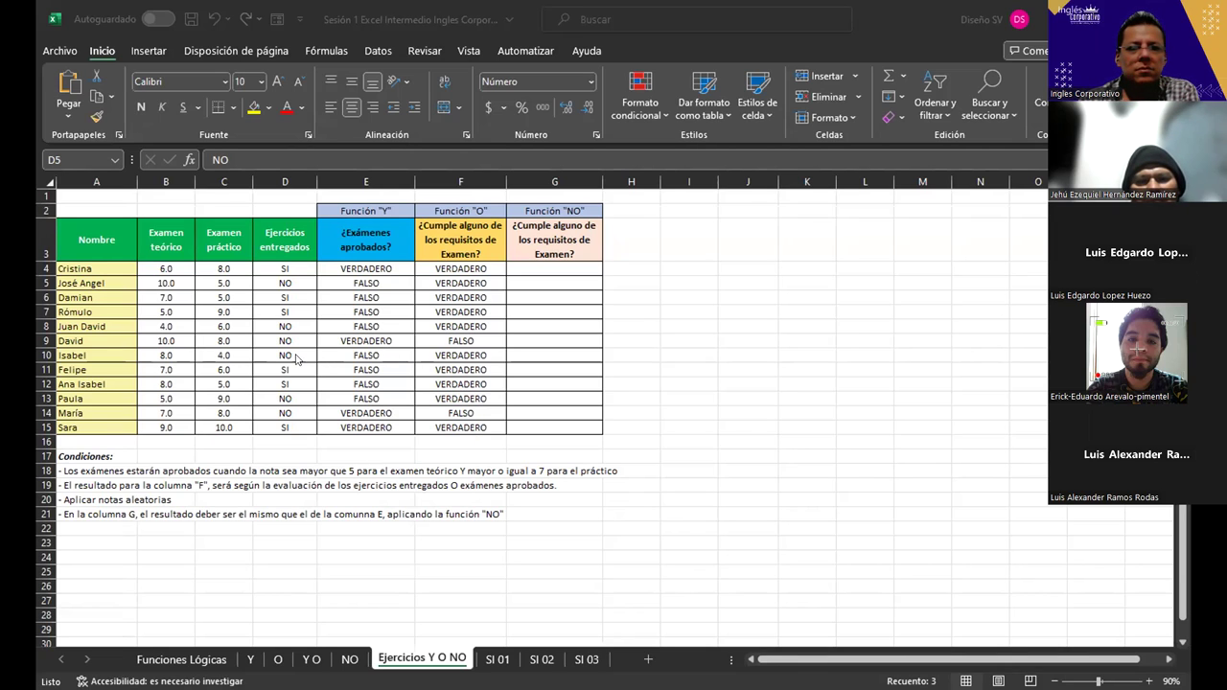
{"action": "left_click_drag", "start_coordinate": [288, 355], "coordinate": [483, 355]}
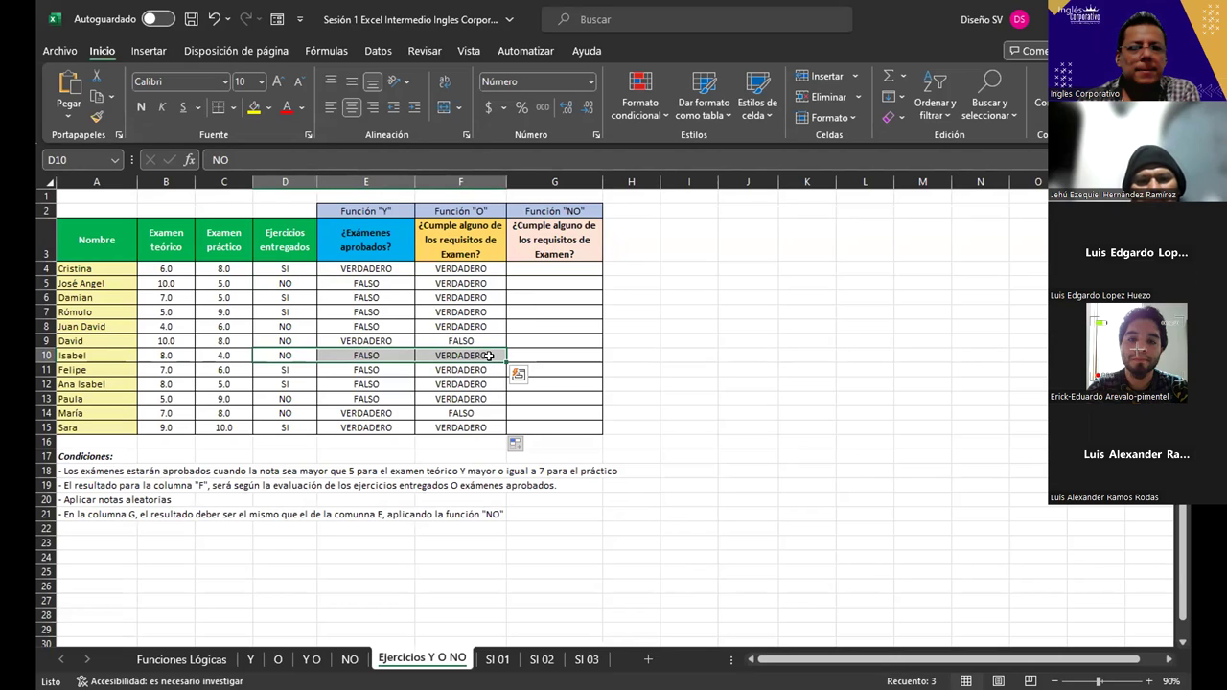
{"action": "left_click", "coordinate": [490, 355]}
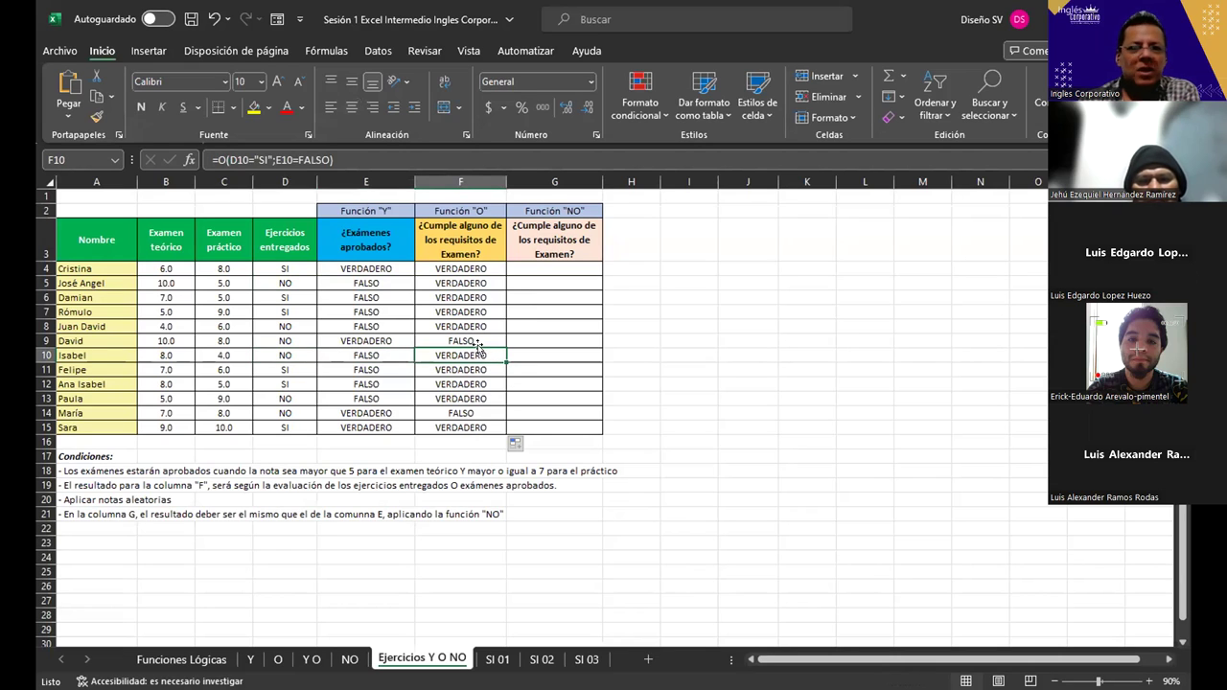
{"action": "left_click", "coordinate": [479, 272]}
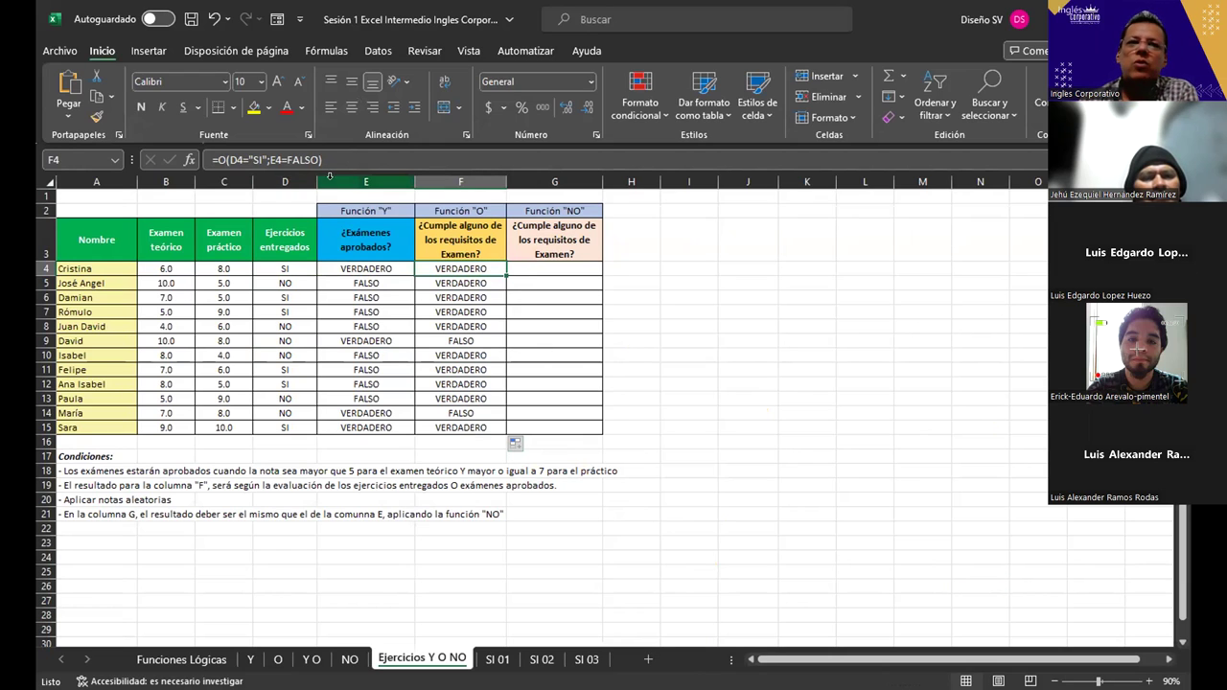
- Replace FALSO with VERDADERO in F4's formula, giving =O(D4="SI";E4=VERDADERO)
{"action": "left_click_drag", "start_coordinate": [320, 159], "coordinate": [287, 159]}
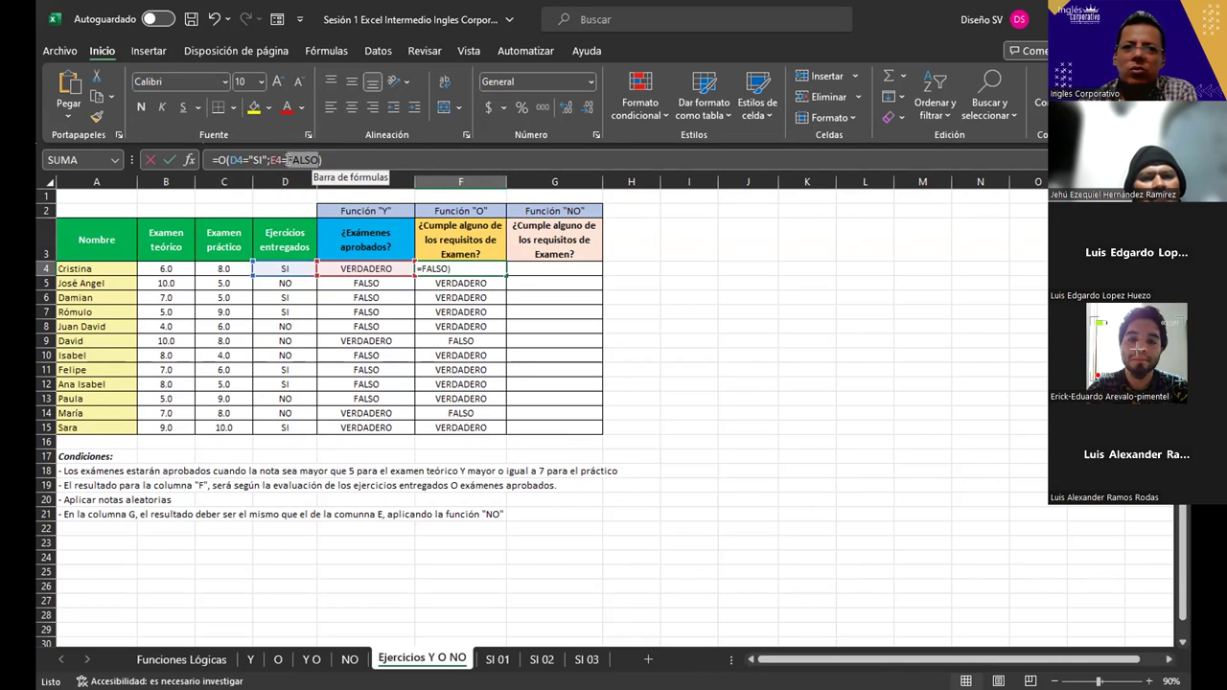
{"action": "type", "text": "VERDADERO"}
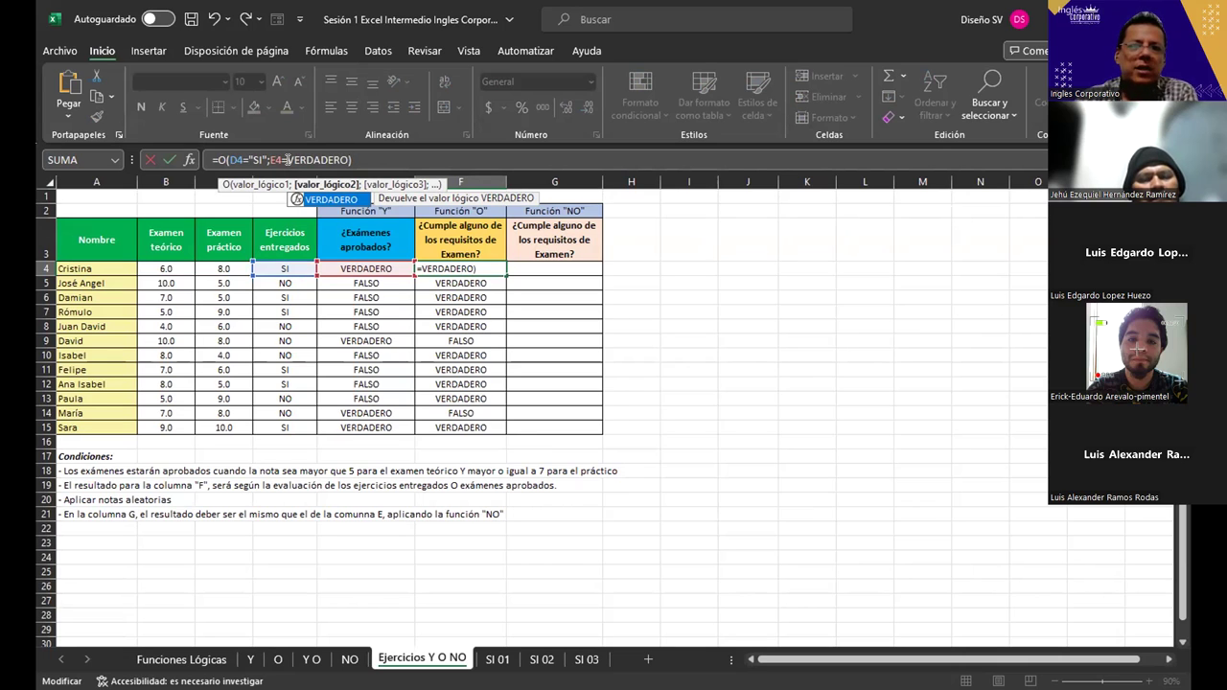
{"action": "left_click", "coordinate": [285, 160]}
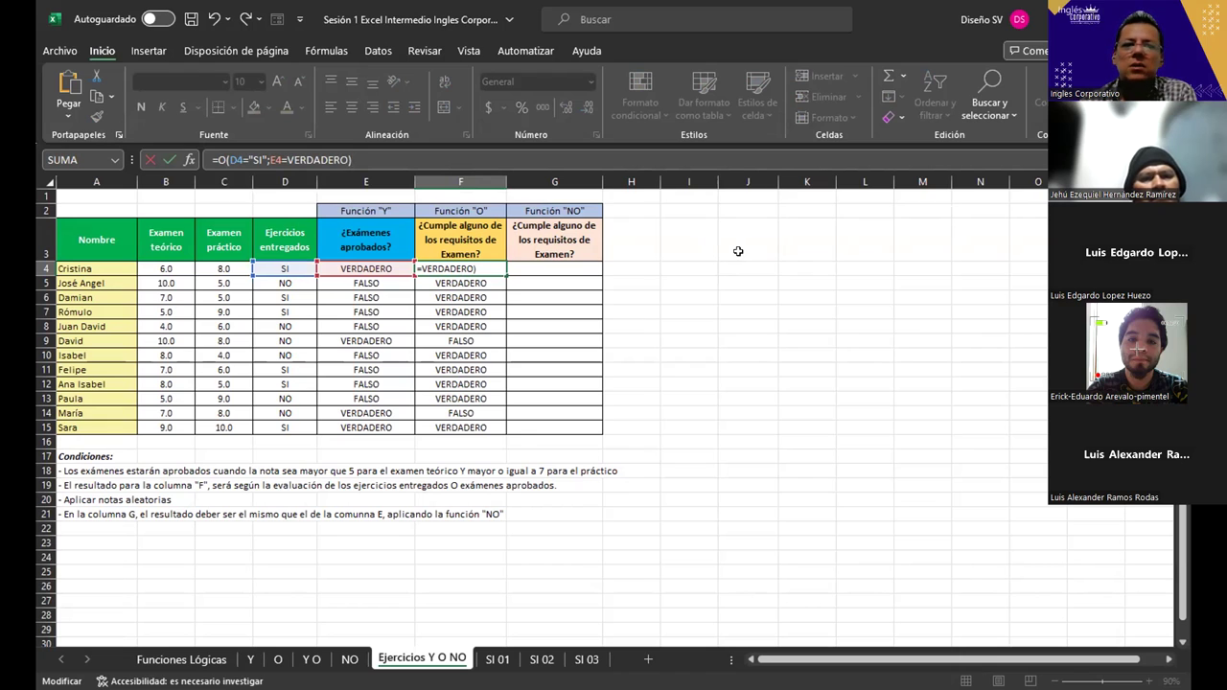
{"action": "key", "text": "Return"}
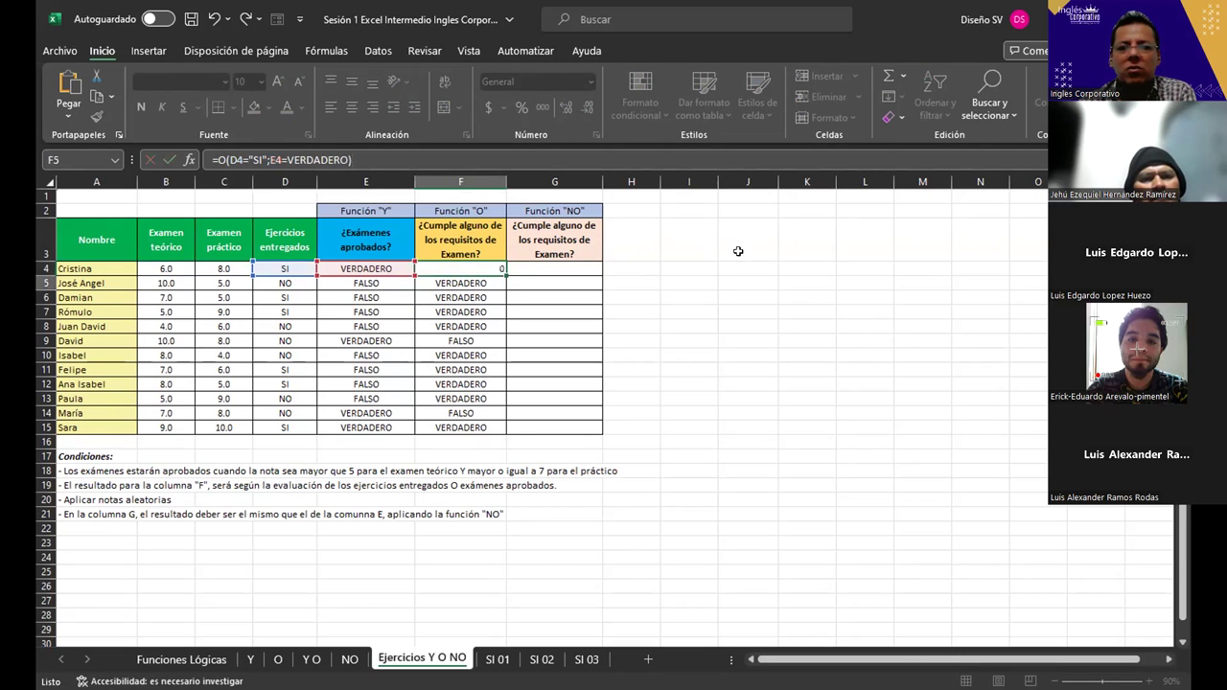
- Fill F4's OR formula down to F15 and inspect the copied O formulas in rows 10 and 14
{"action": "left_click", "coordinate": [451, 268]}
{"action": "left_click_drag", "start_coordinate": [497, 320], "coordinate": [493, 430]}
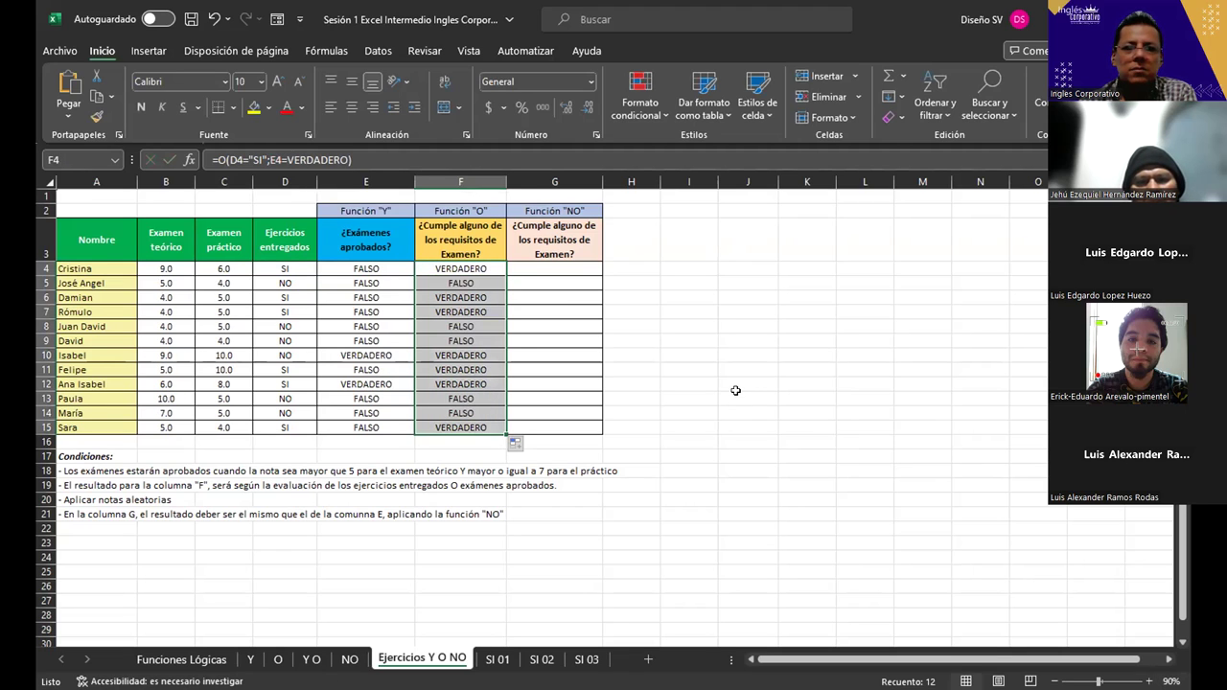
{"action": "left_click", "coordinate": [546, 267]}
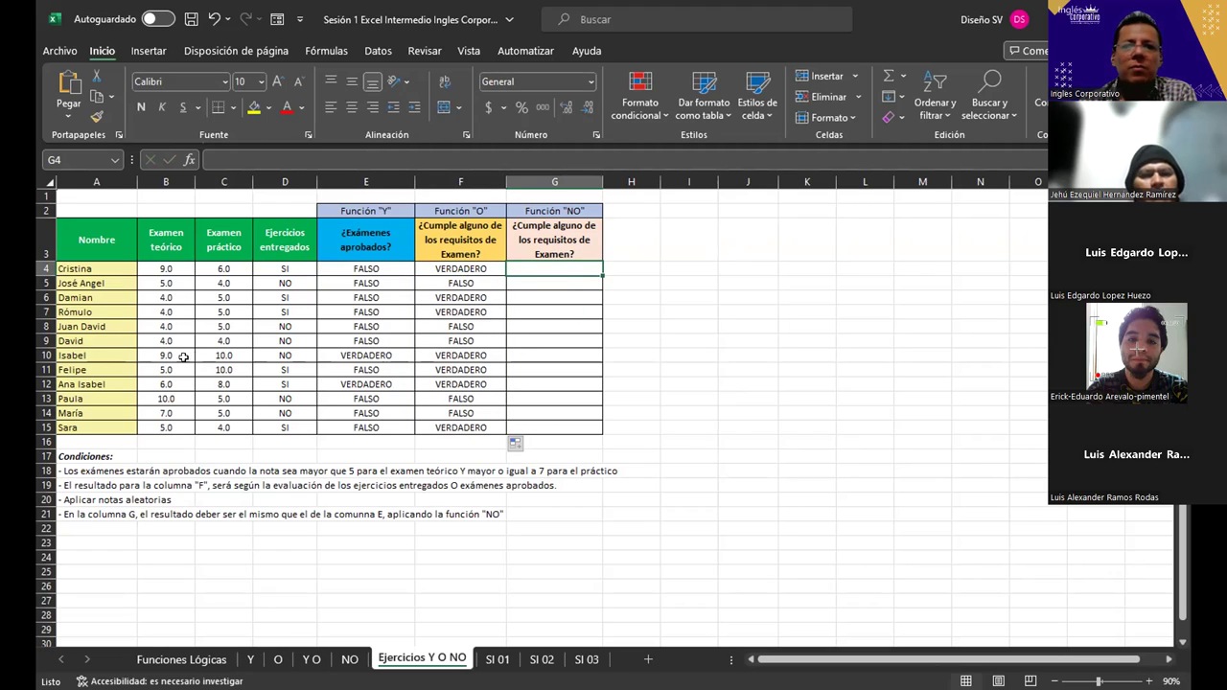
{"action": "left_click", "coordinate": [447, 356]}
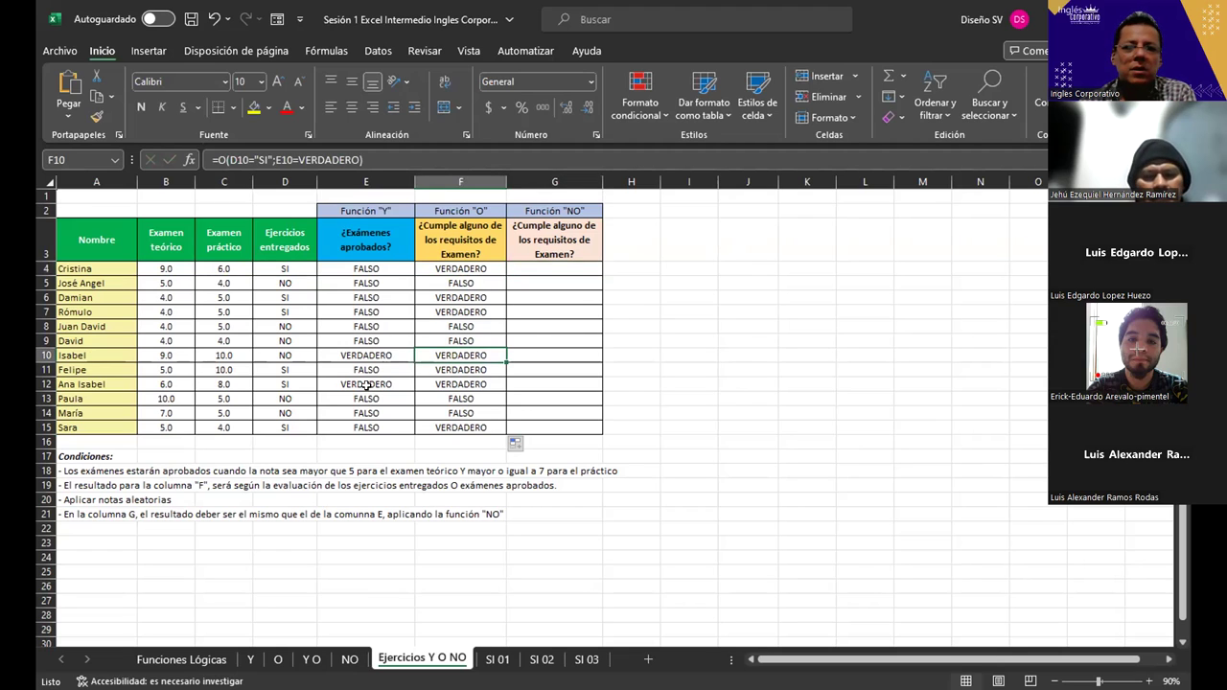
{"action": "left_click", "coordinate": [455, 397]}
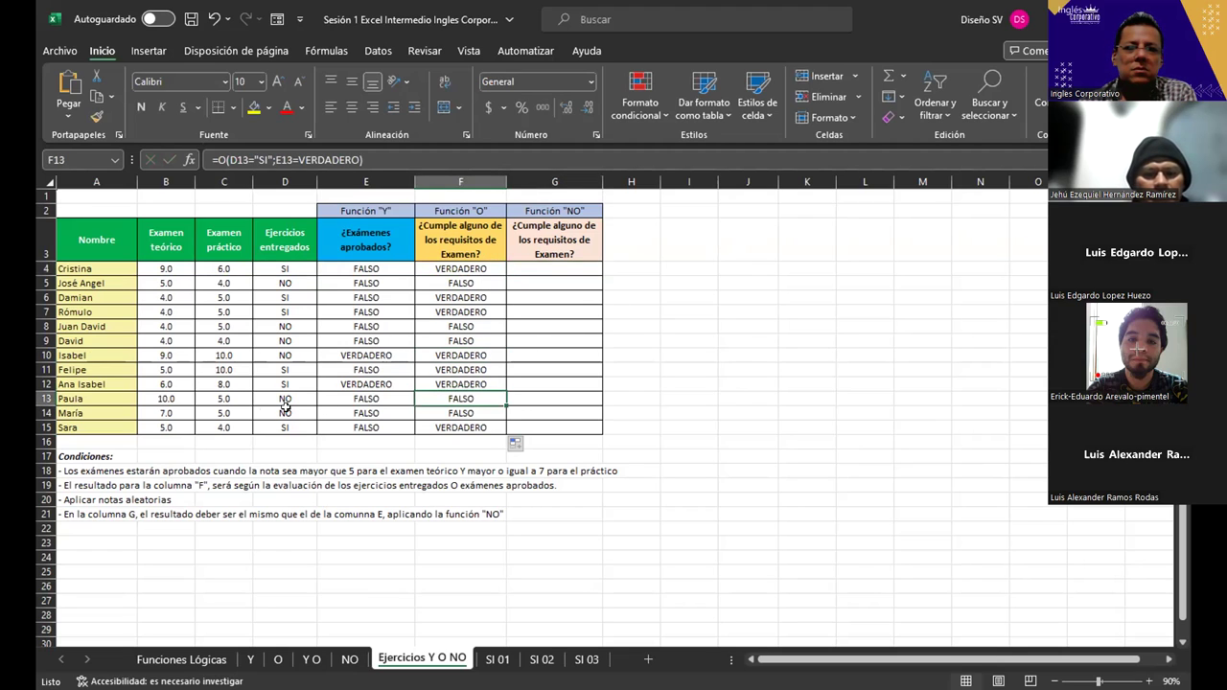
{"action": "left_click", "coordinate": [460, 410]}
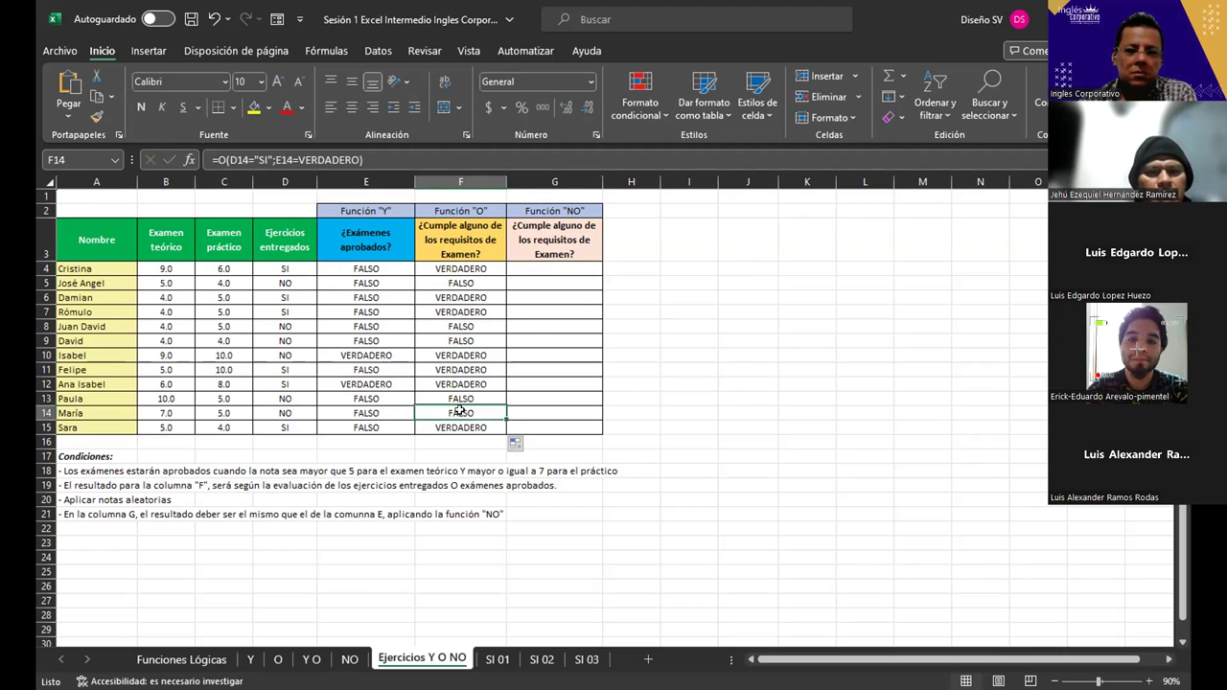
{"action": "left_click", "coordinate": [482, 269]}
{"action": "key", "text": "Down"}
{"action": "key", "text": "Down"}
{"action": "key", "text": "Down"}
{"action": "key", "text": "Down"}
{"action": "key", "text": "Down"}
{"action": "key", "text": "Down"}
{"action": "key", "text": "Down"}
{"action": "key", "text": "Down"}
{"action": "key", "text": "Down"}
{"action": "key", "text": "Down"}
{"action": "key", "text": "Down"}
{"action": "key", "text": "Down"}
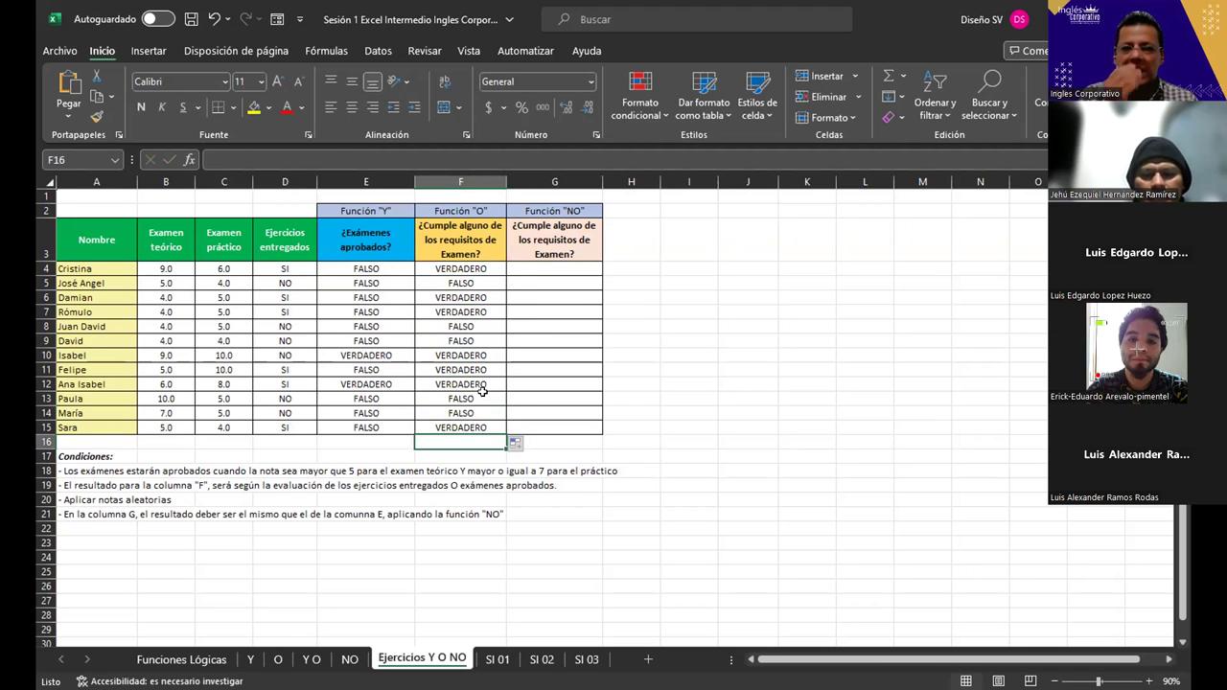
{"action": "left_click", "coordinate": [495, 262]}
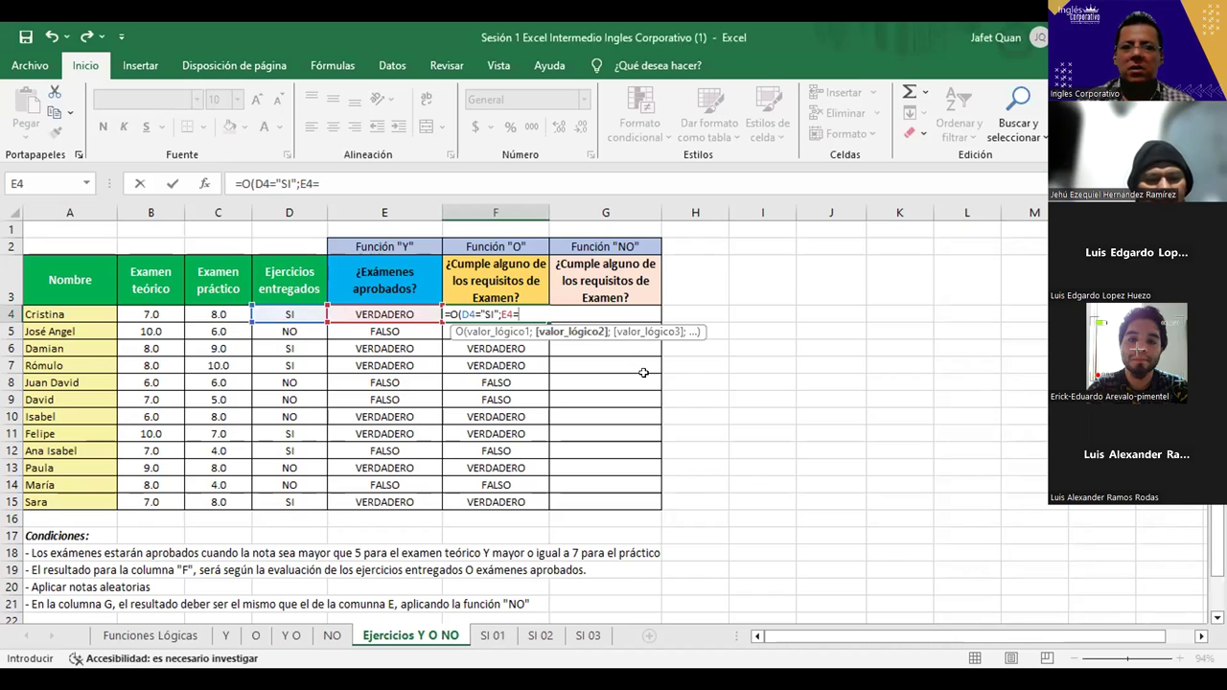
- Complete F4's formula with VERDADERO, fixing the typo, and confirm =O(D4="SI";E4=VERDADERO)
{"action": "type", "text": "VERDAREO"}
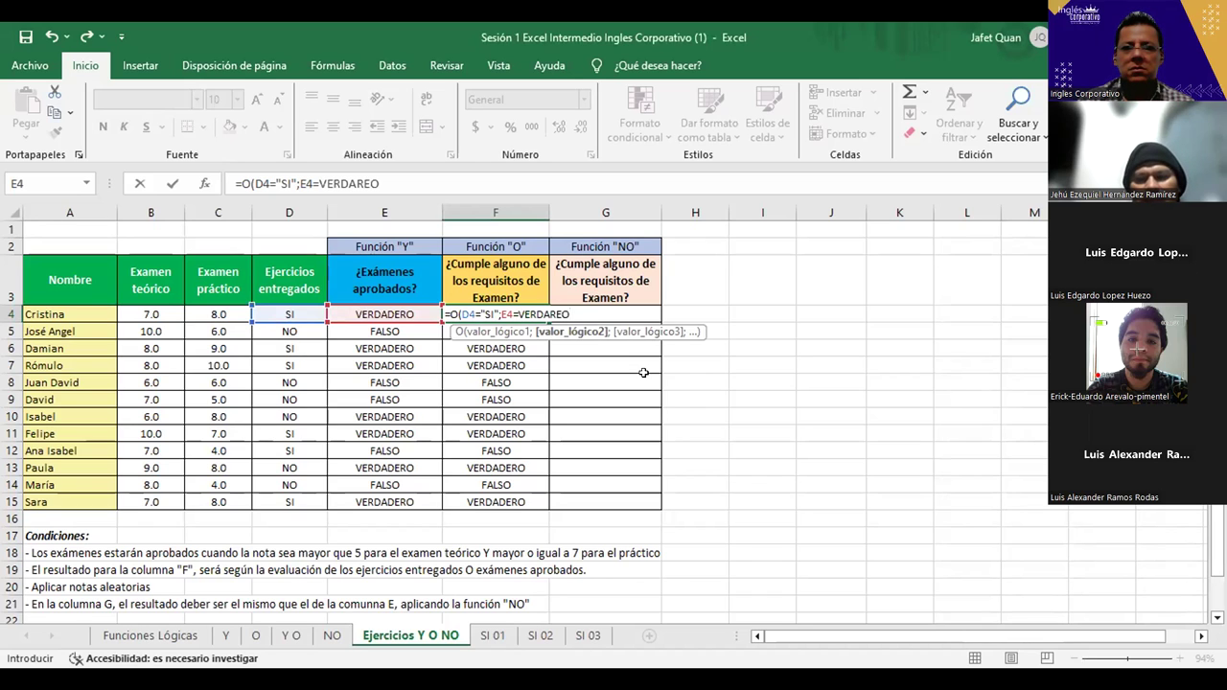
{"action": "key", "text": "BackSpace"}
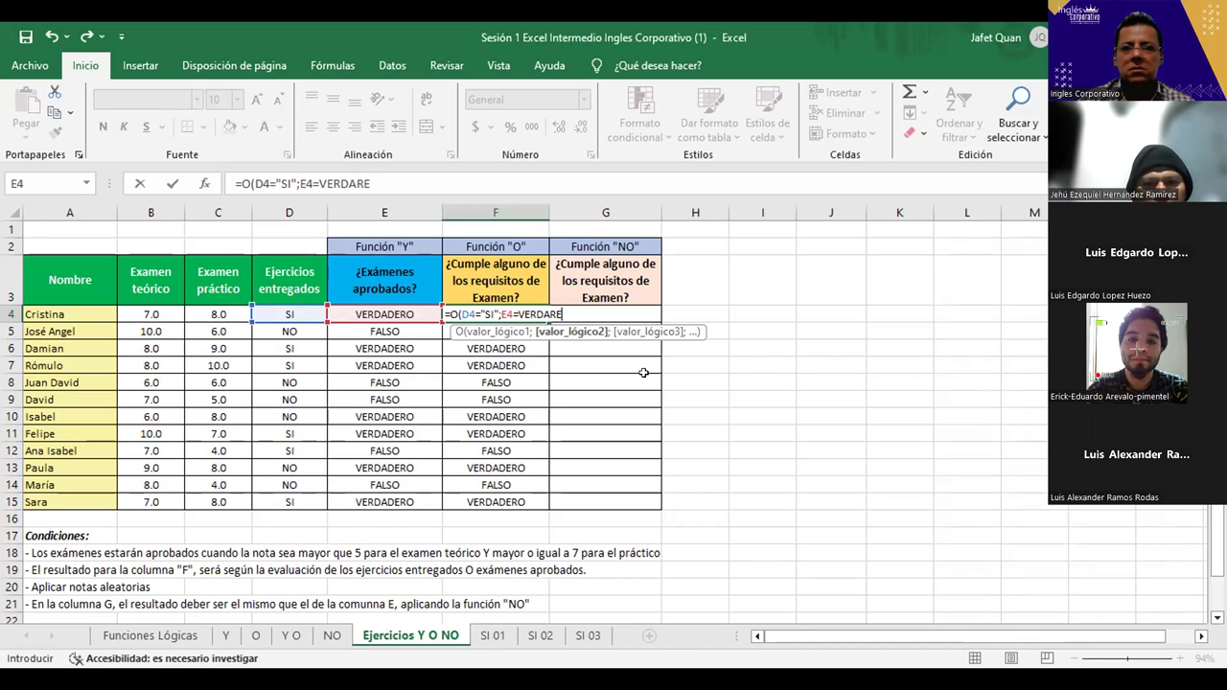
{"action": "key", "text": "BackSpace"}
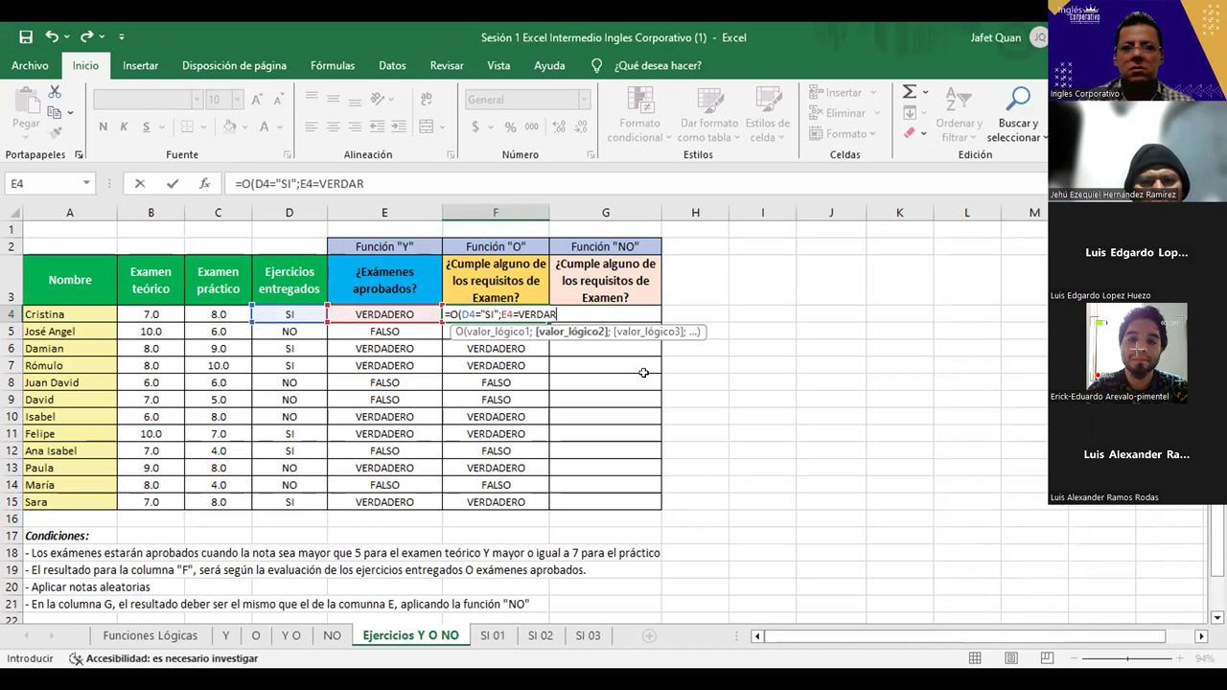
{"action": "key", "text": "BackSpace"}
{"action": "type", "text": "D"}
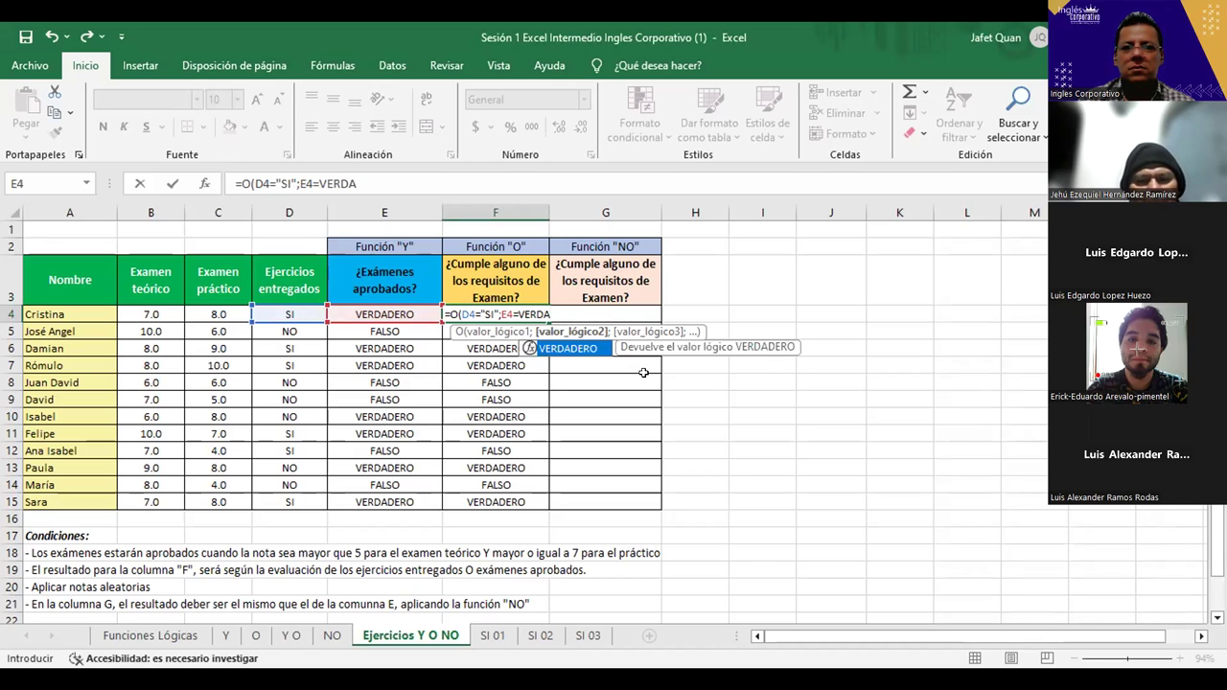
{"action": "type", "text": "ERO"}
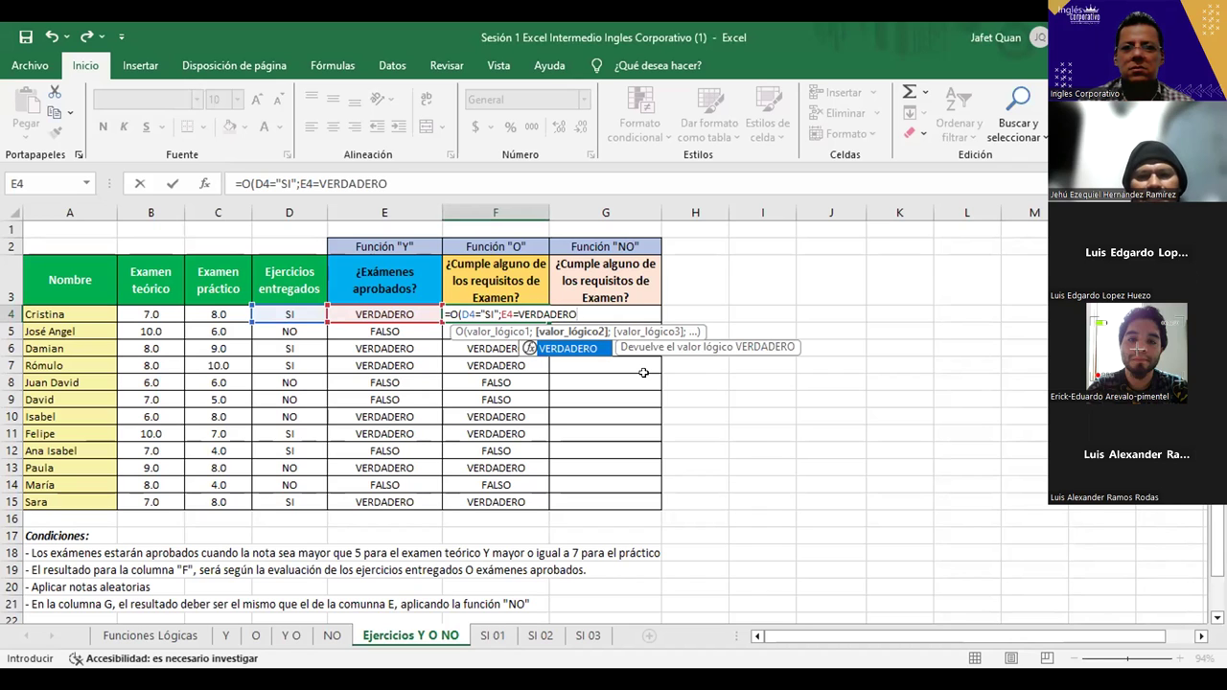
{"action": "key", "text": "Return"}
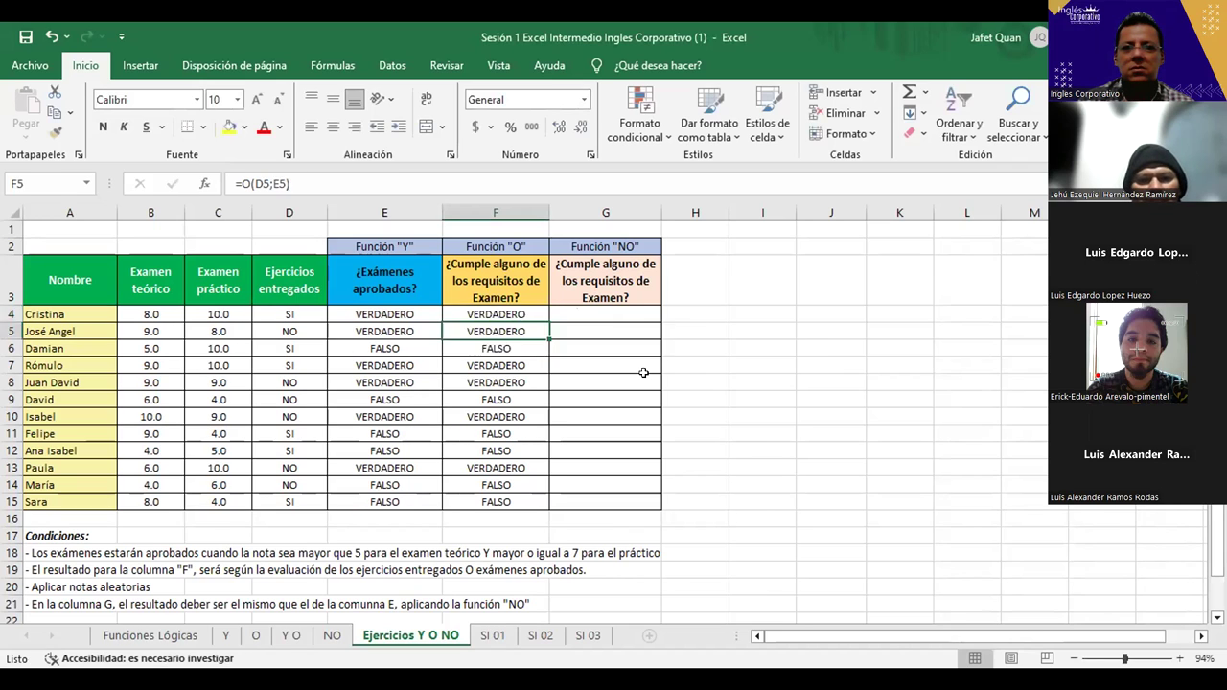
- Fill the F4 formula down column F through F15
{"action": "left_click_drag", "start_coordinate": [632, 383], "coordinate": [514, 300]}
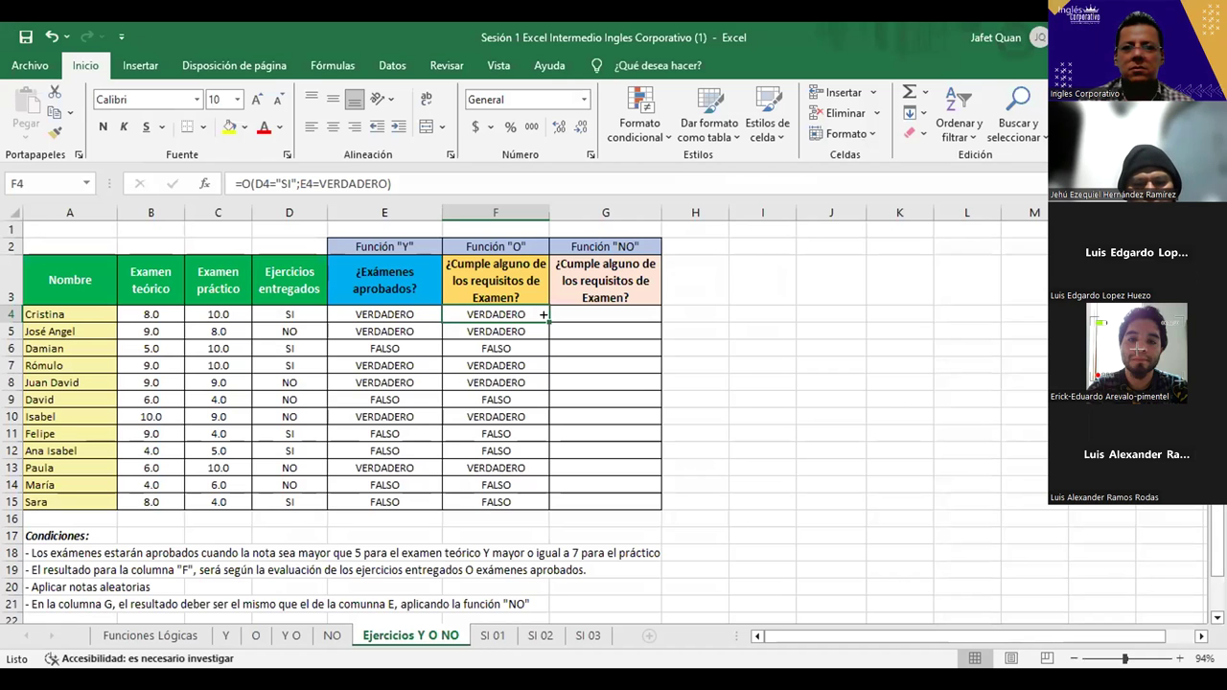
{"action": "left_click_drag", "start_coordinate": [548, 322], "coordinate": [538, 510]}
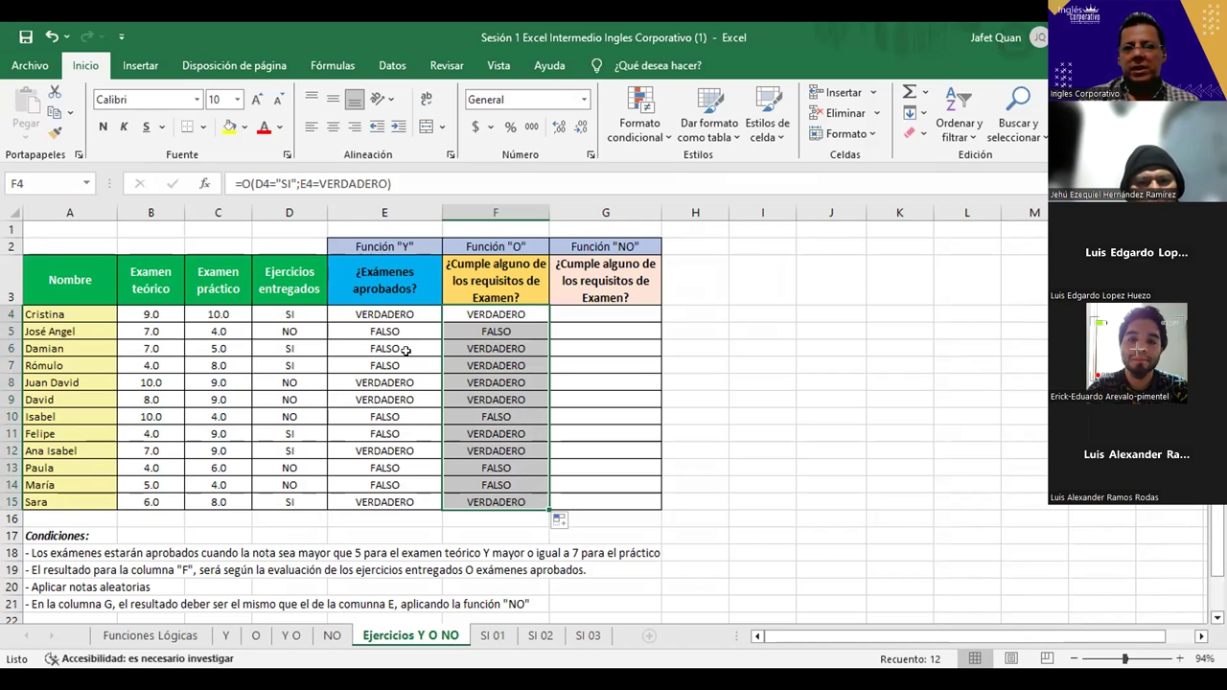
{"action": "left_click", "coordinate": [585, 359]}
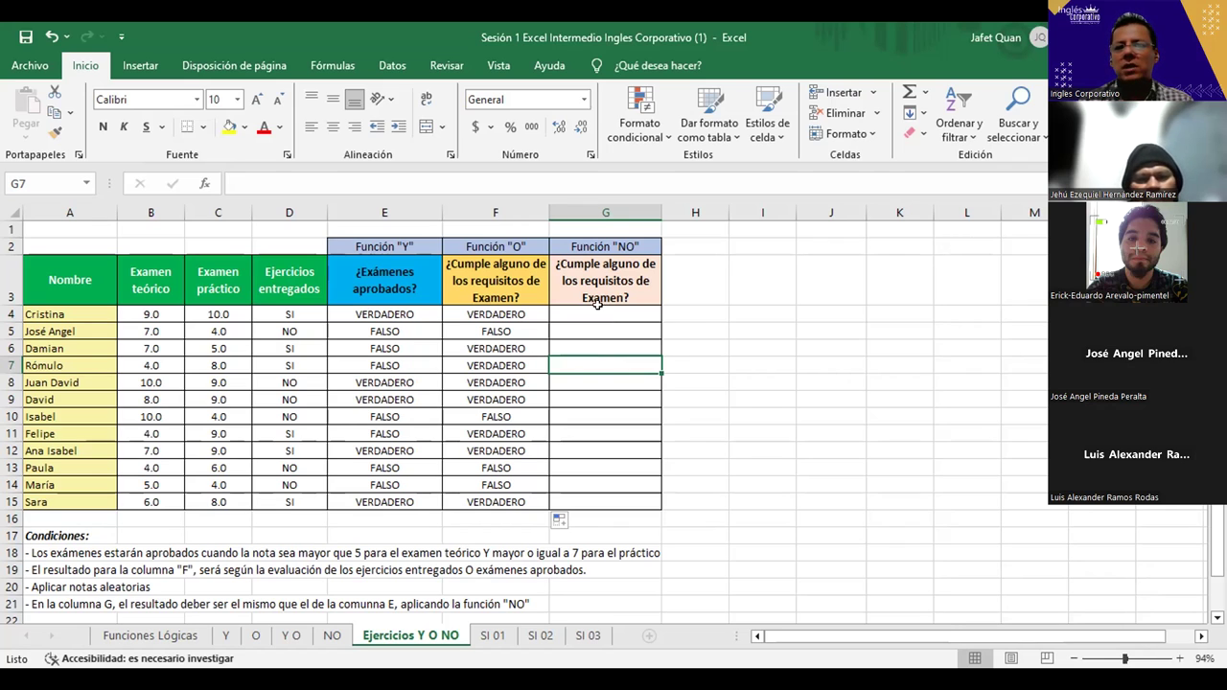
- Enter =NO(E4) in G4, switching the argument from D4 to E4
{"action": "left_click", "coordinate": [584, 307]}
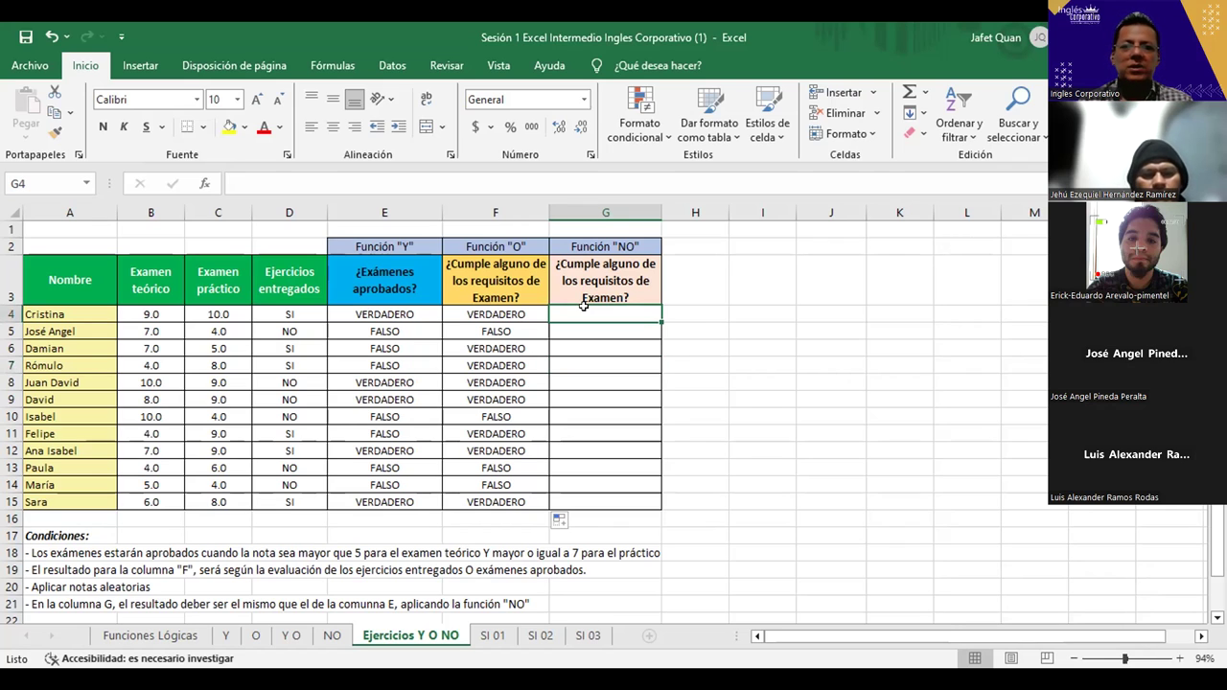
{"action": "type", "text": "="}
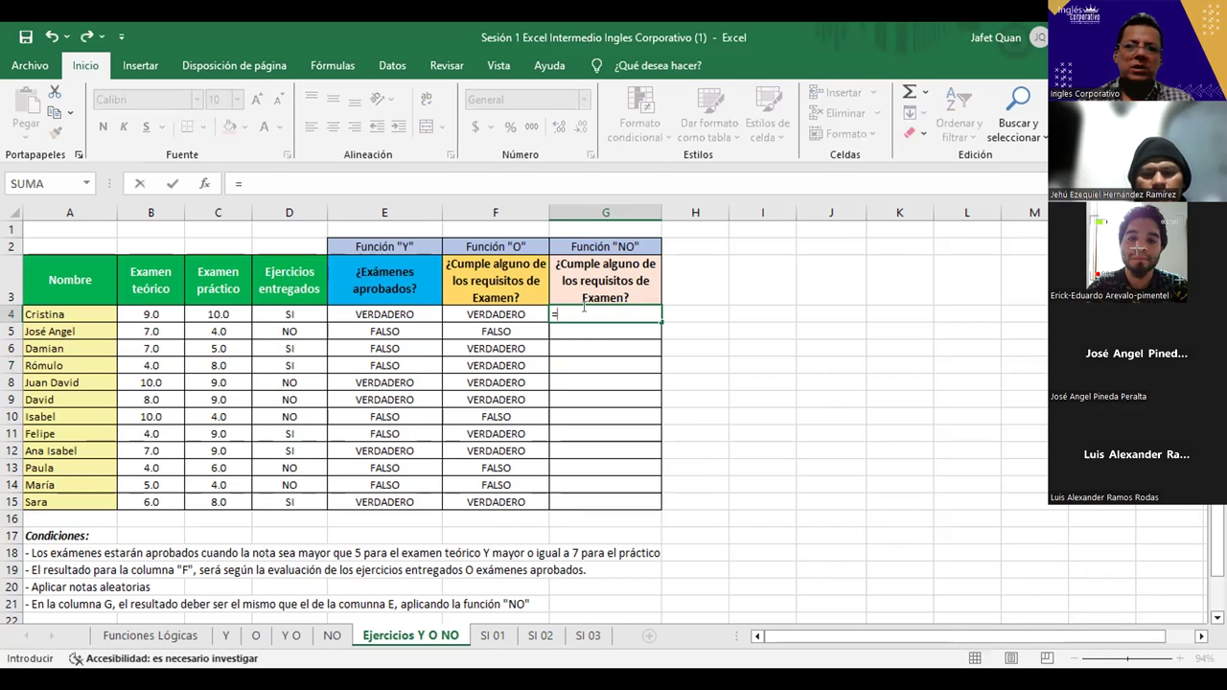
{"action": "type", "text": "NO"}
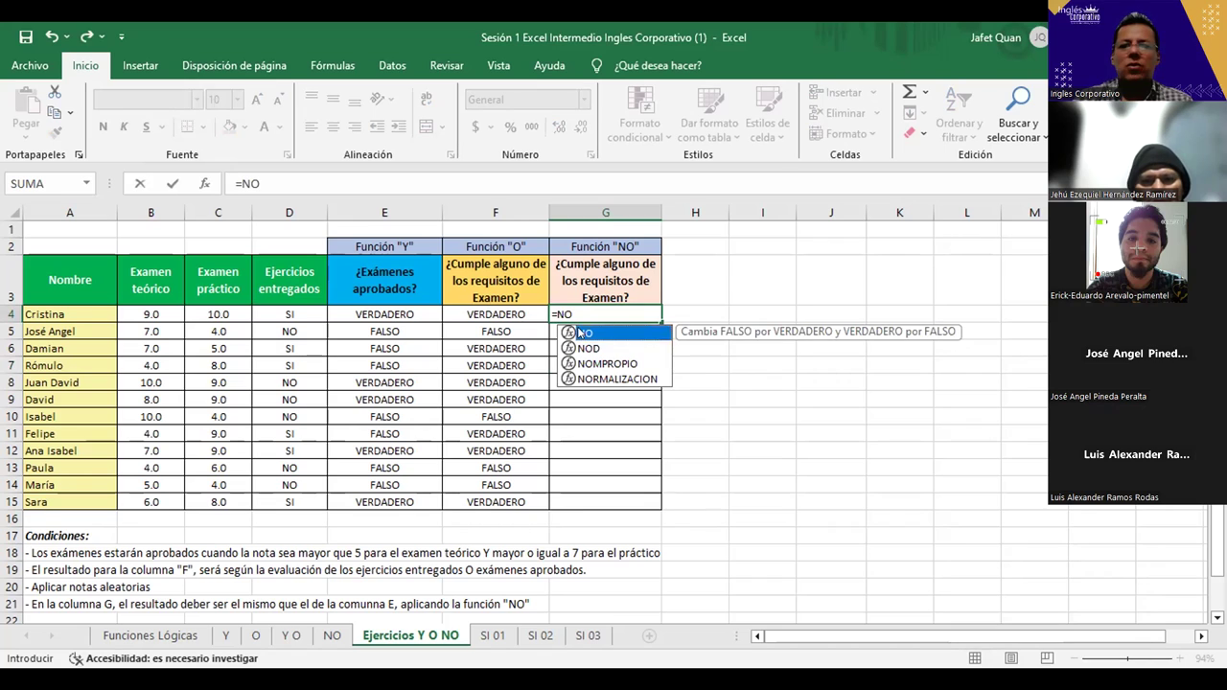
{"action": "double_click", "coordinate": [583, 332]}
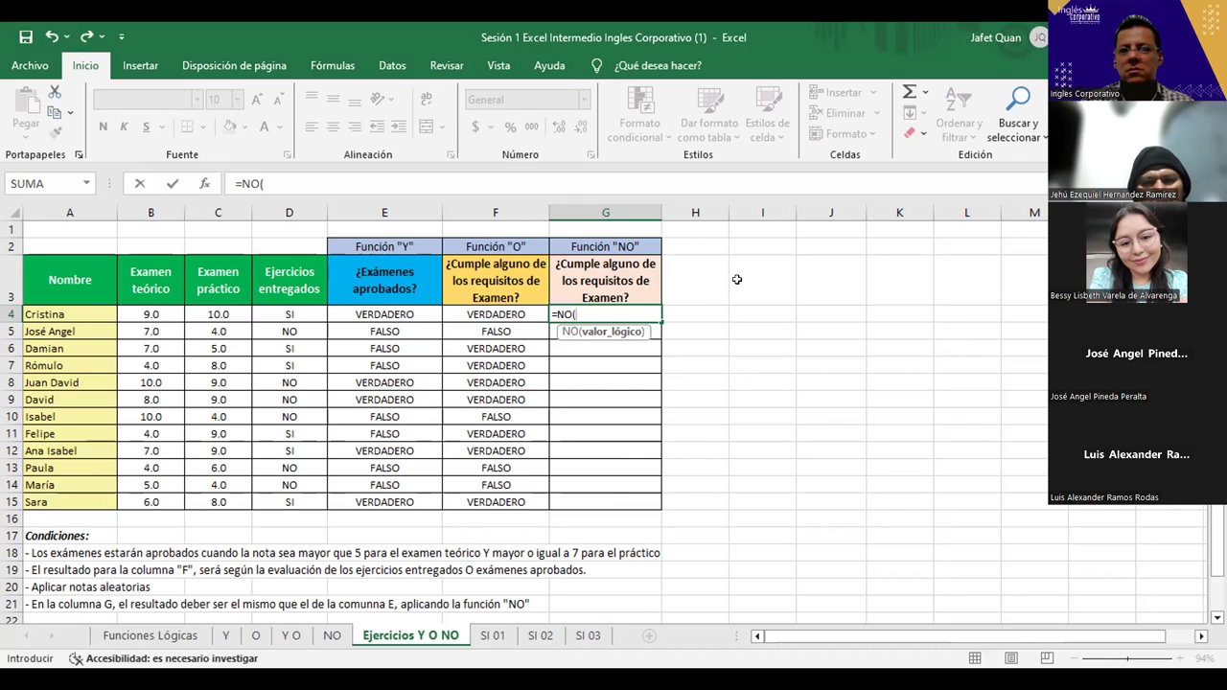
{"action": "left_click", "coordinate": [586, 309]}
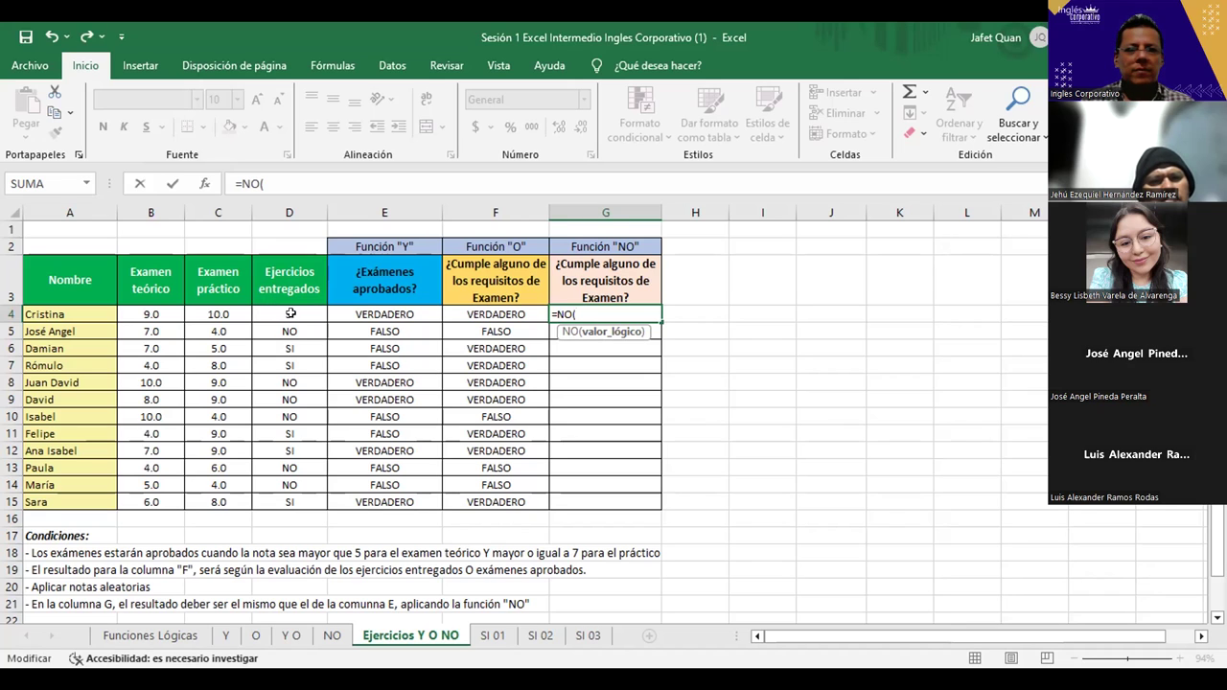
{"action": "left_click", "coordinate": [290, 313]}
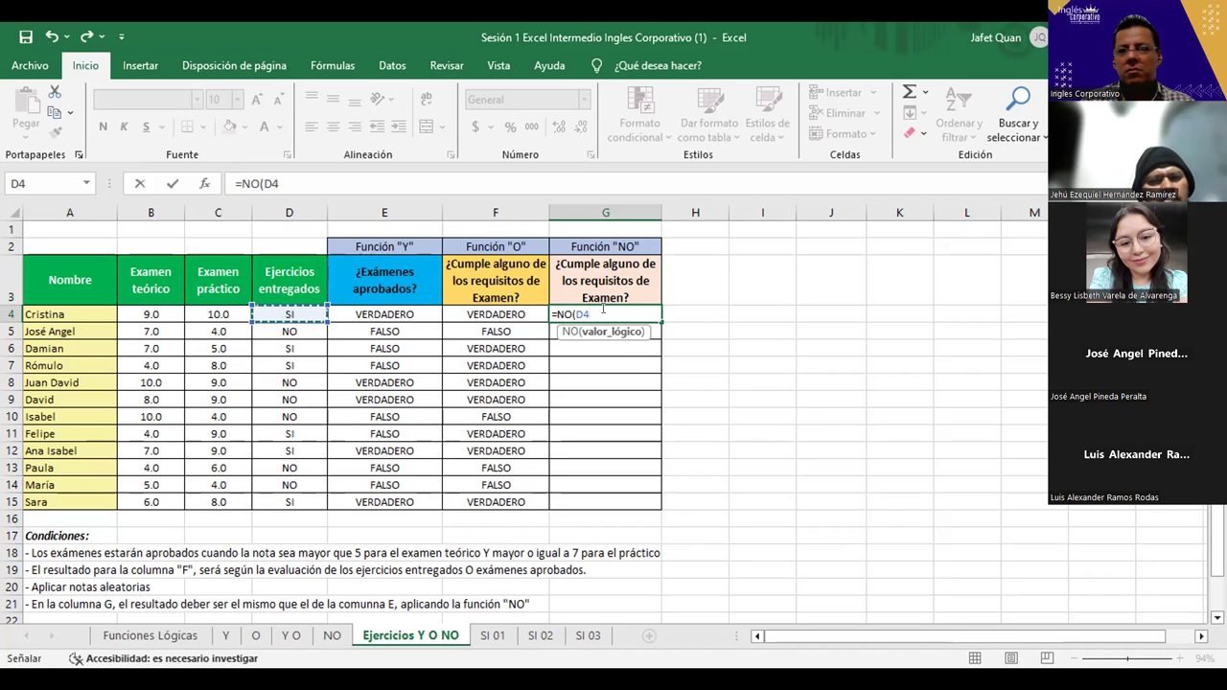
{"action": "type", "text": "="}
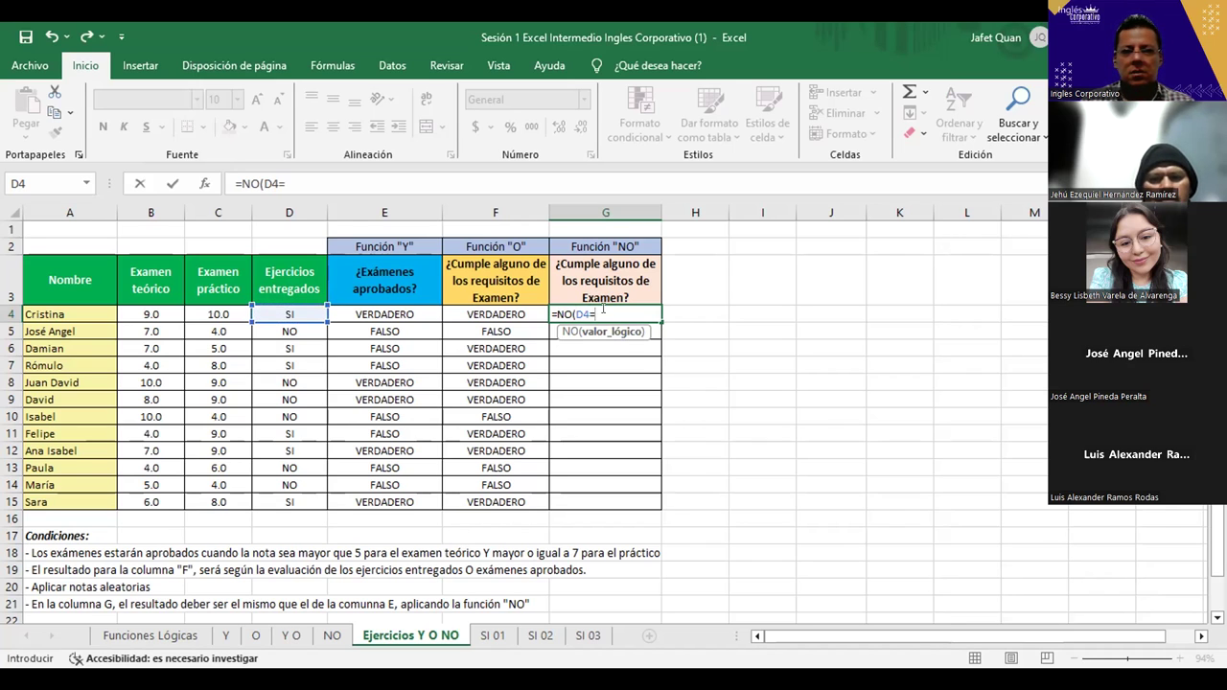
{"action": "type", "text": "\"NO"}
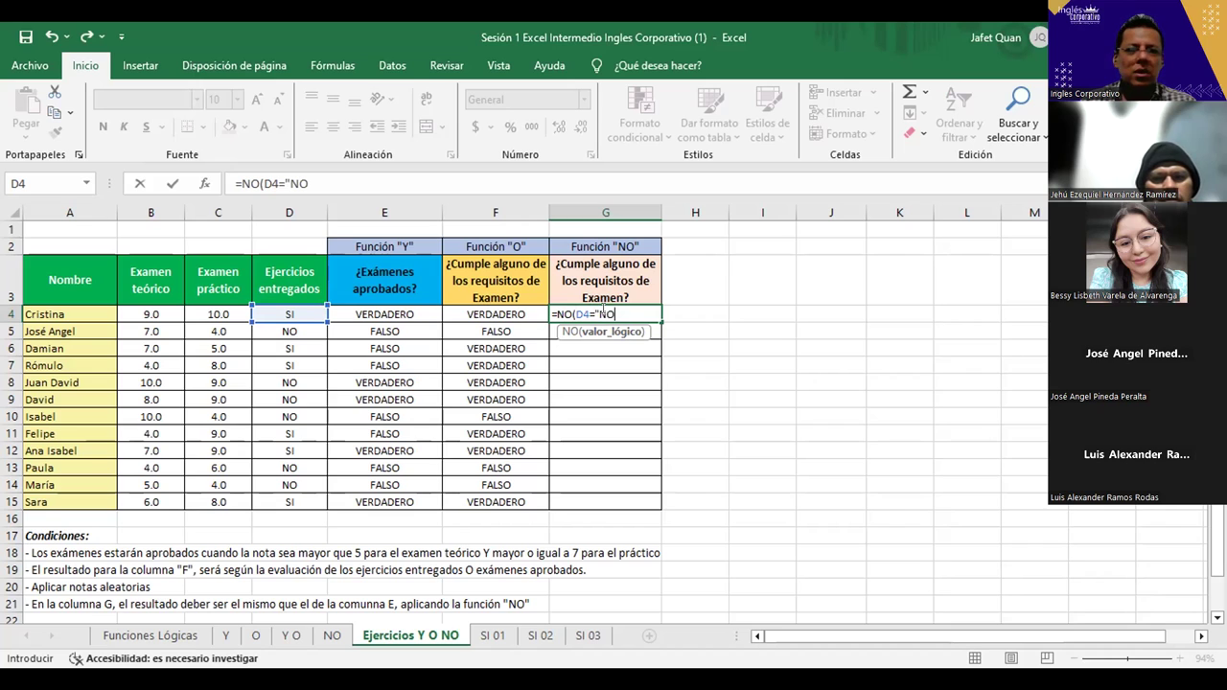
{"action": "type", "text": "\""}
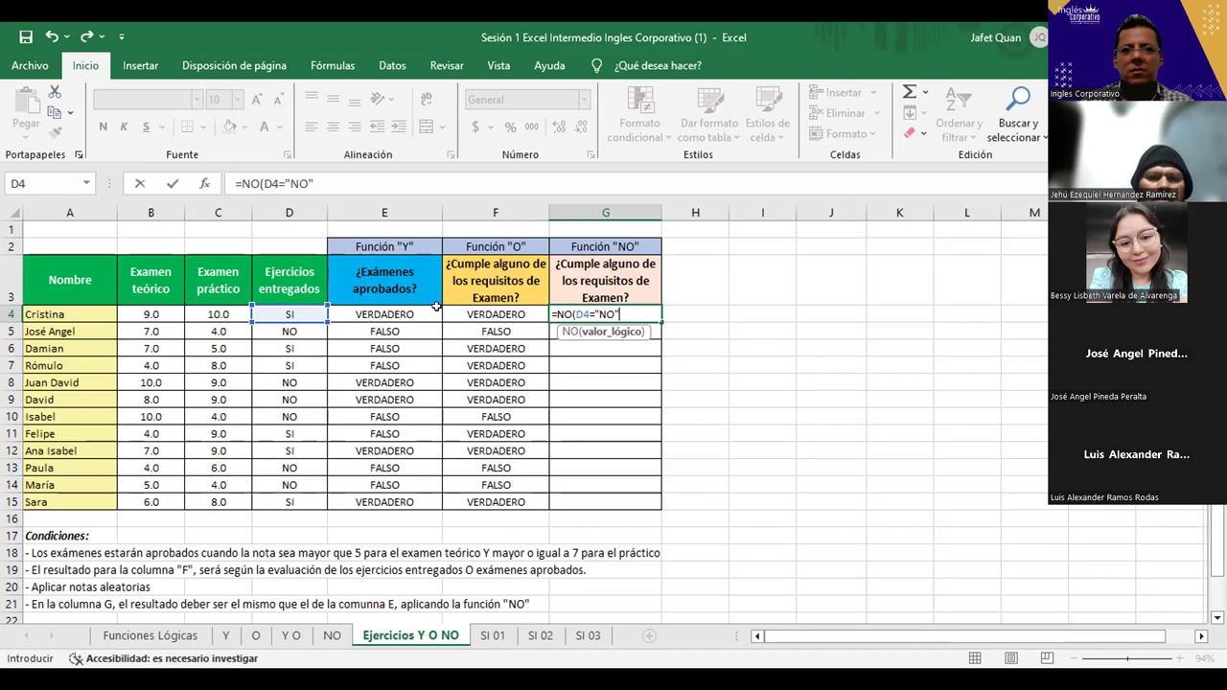
{"action": "key", "text": "BackSpace"}
{"action": "key", "text": "BackSpace"}
{"action": "key", "text": "BackSpace"}
{"action": "key", "text": "BackSpace"}
{"action": "key", "text": "BackSpace"}
{"action": "key", "text": "BackSpace"}
{"action": "key", "text": "BackSpace"}
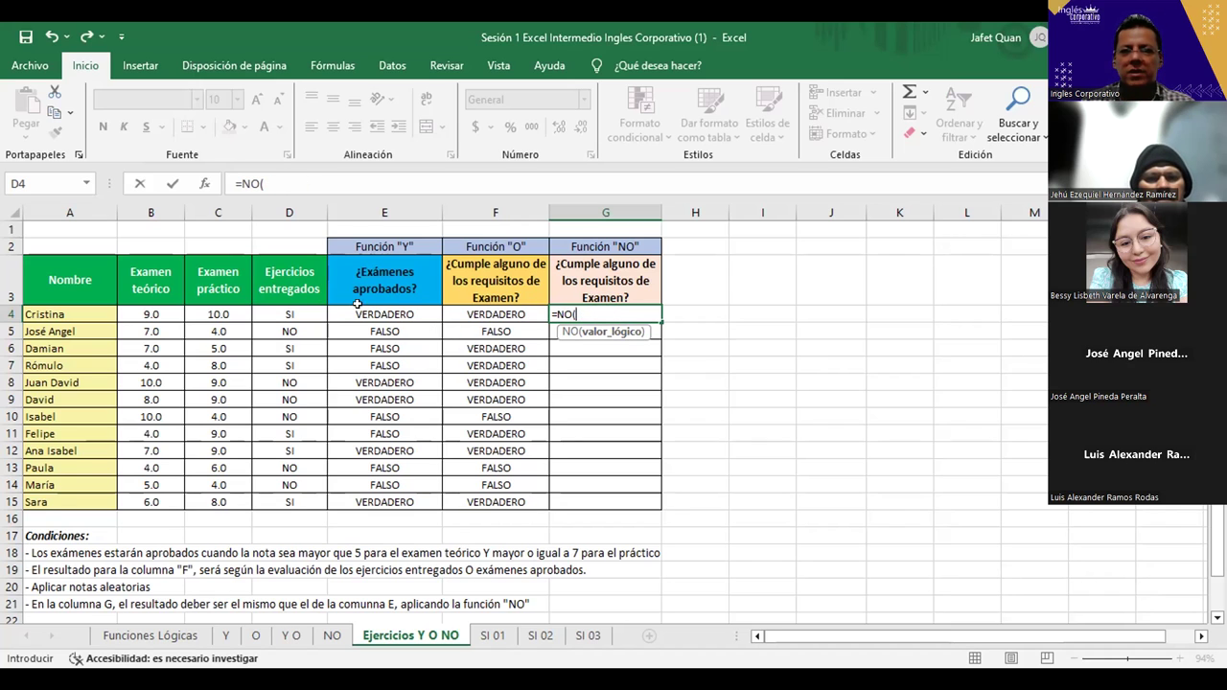
{"action": "left_click", "coordinate": [368, 313]}
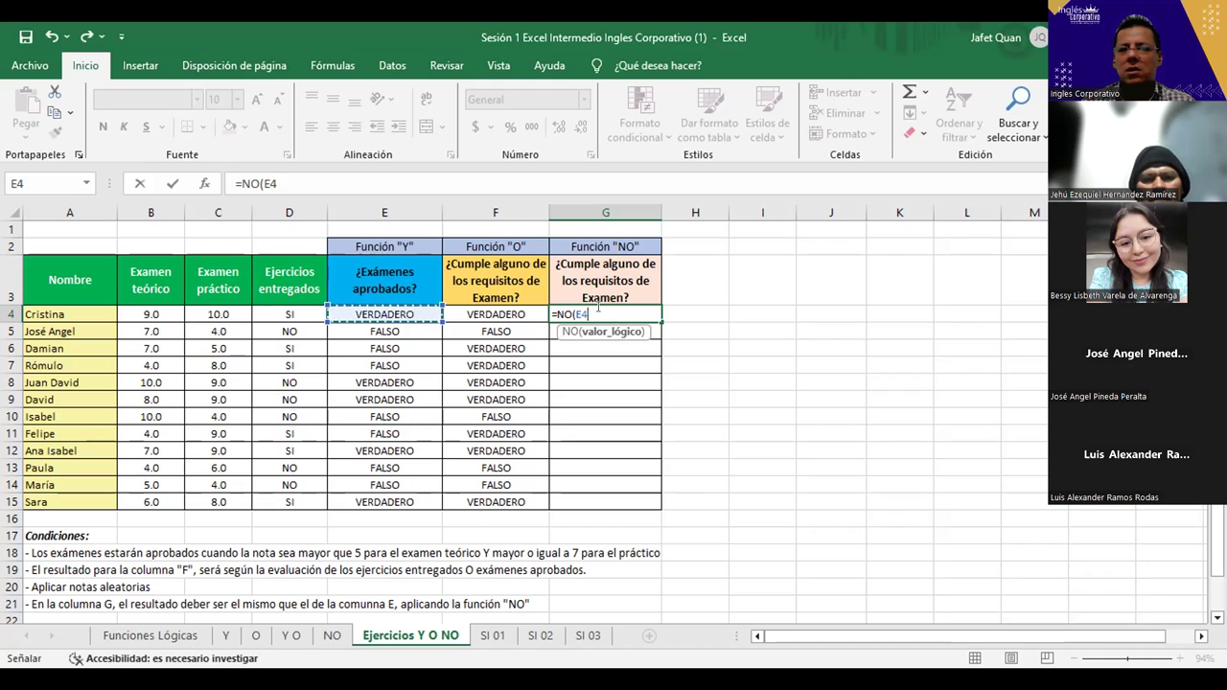
{"action": "key", "text": "Return"}
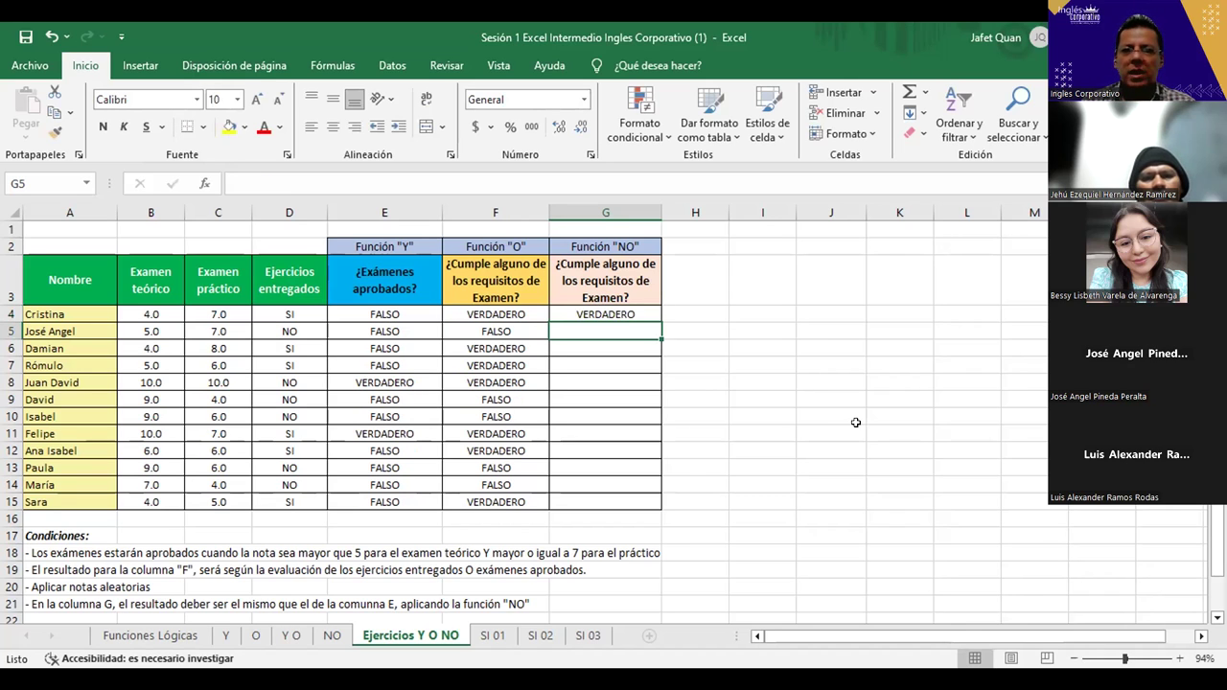
- Fill G4's NO formula down to G15
{"action": "key", "text": "Up"}
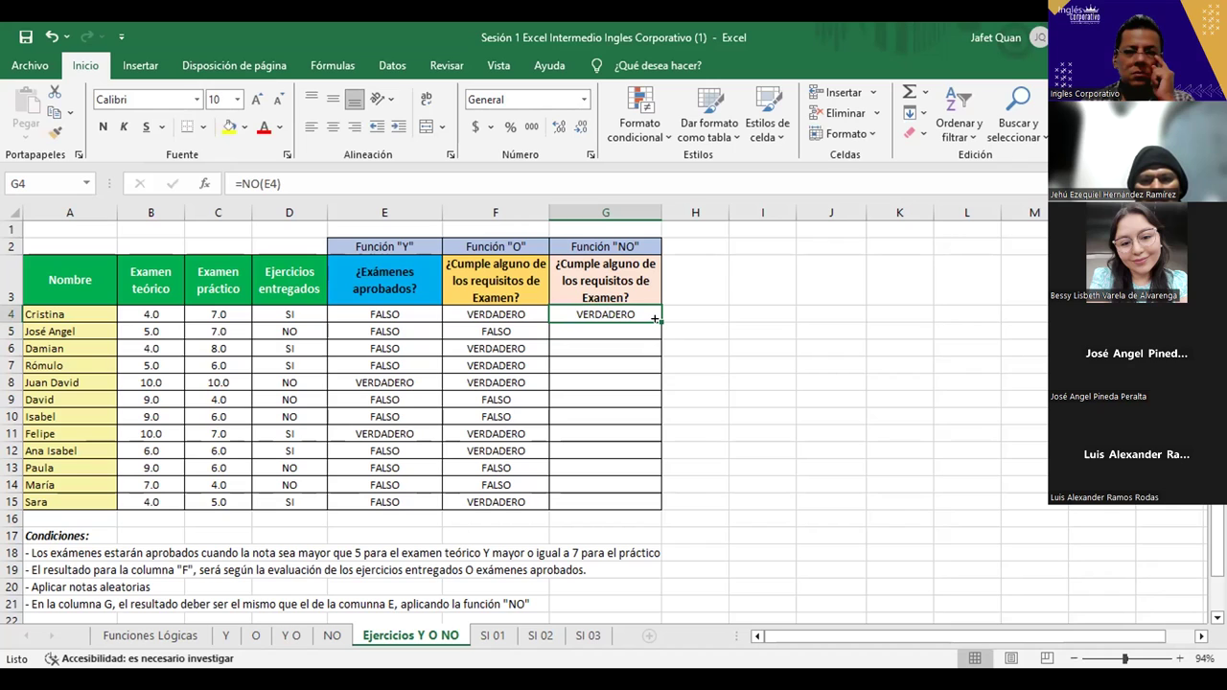
{"action": "left_click_drag", "start_coordinate": [655, 317], "coordinate": [660, 502]}
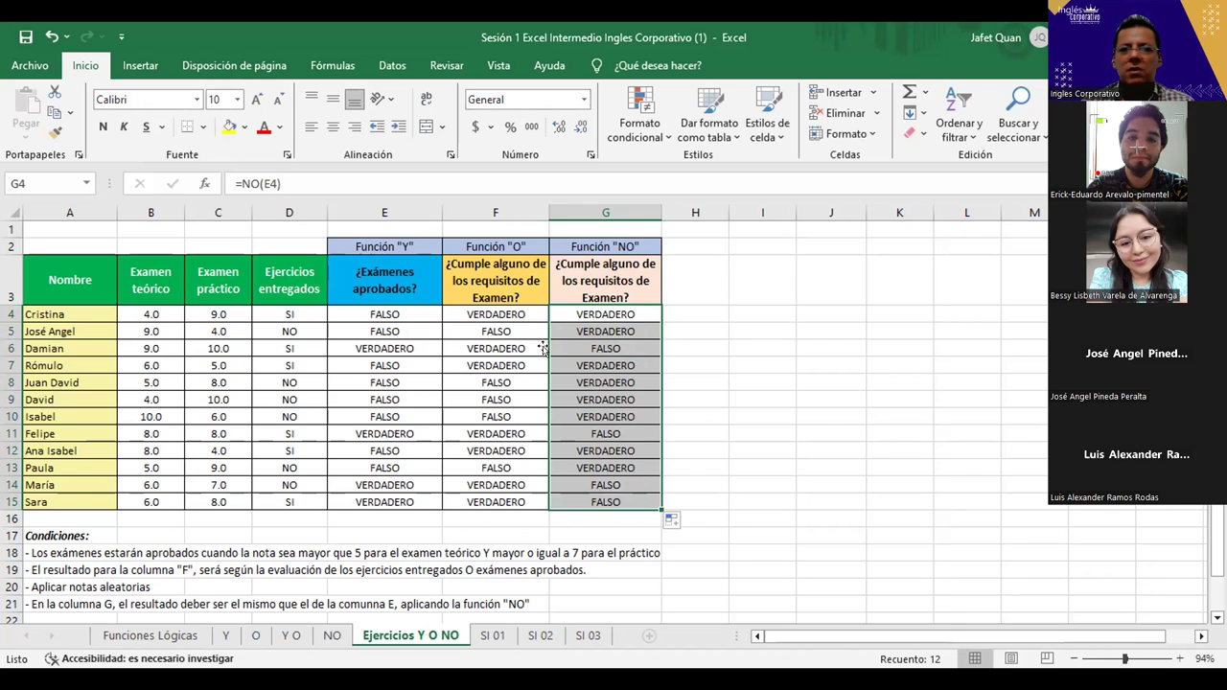
{"action": "left_click", "coordinate": [627, 306]}
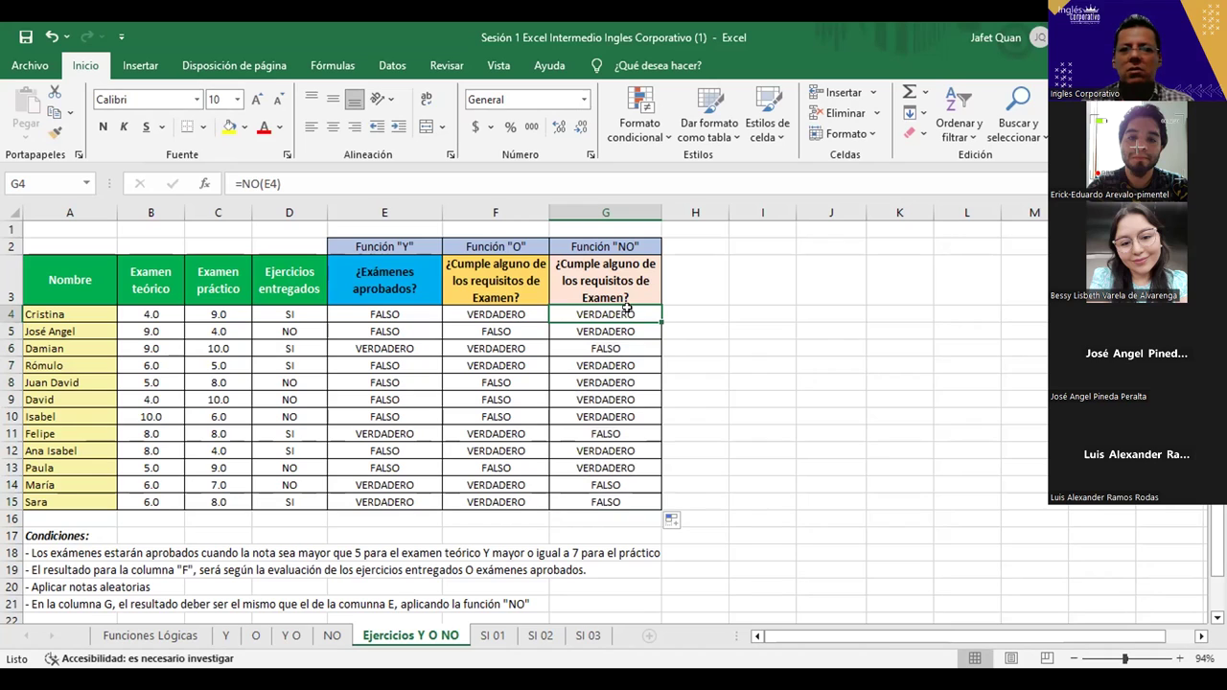
- Edit G4's formula to =NO(E4=VERDADERO) and confirm it
{"action": "left_click", "coordinate": [280, 182]}
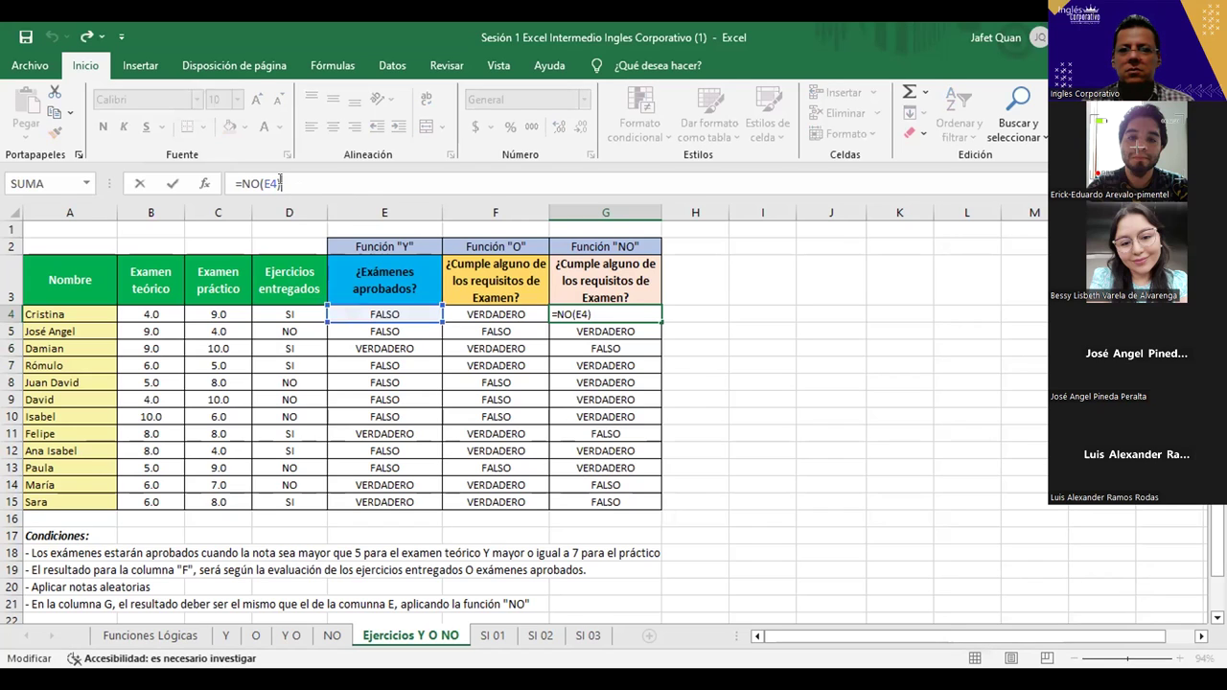
{"action": "key", "text": "BackSpace"}
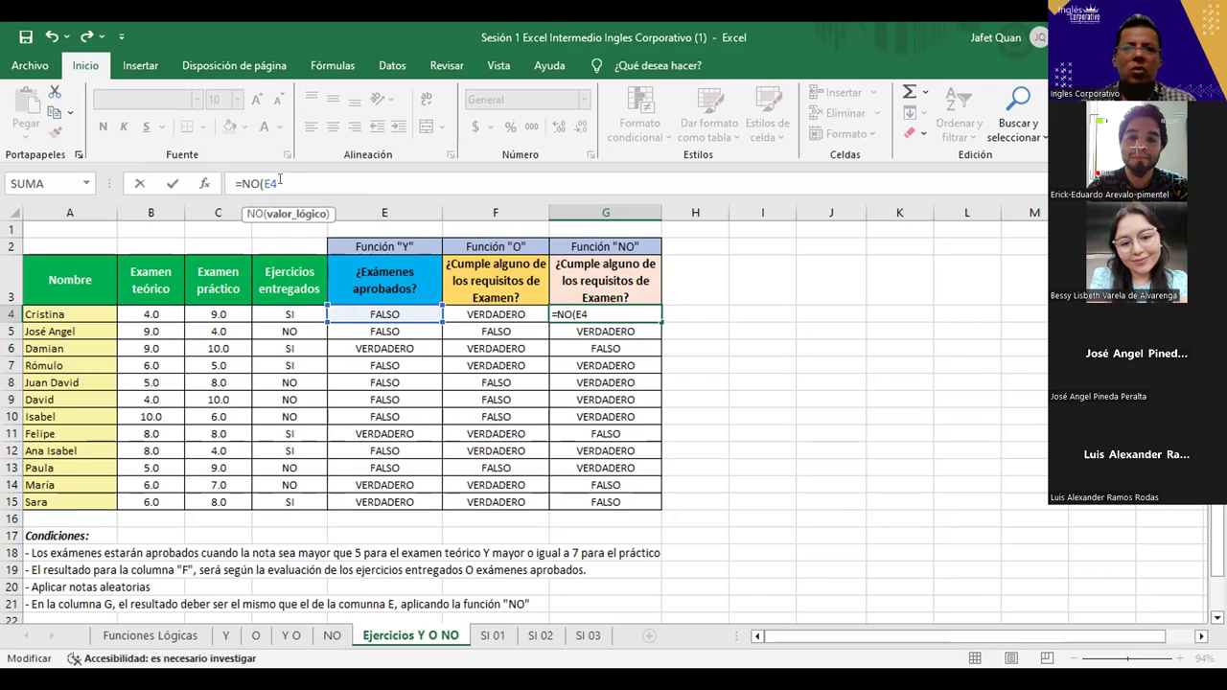
{"action": "type", "text": "0"}
{"action": "key", "text": "BackSpace"}
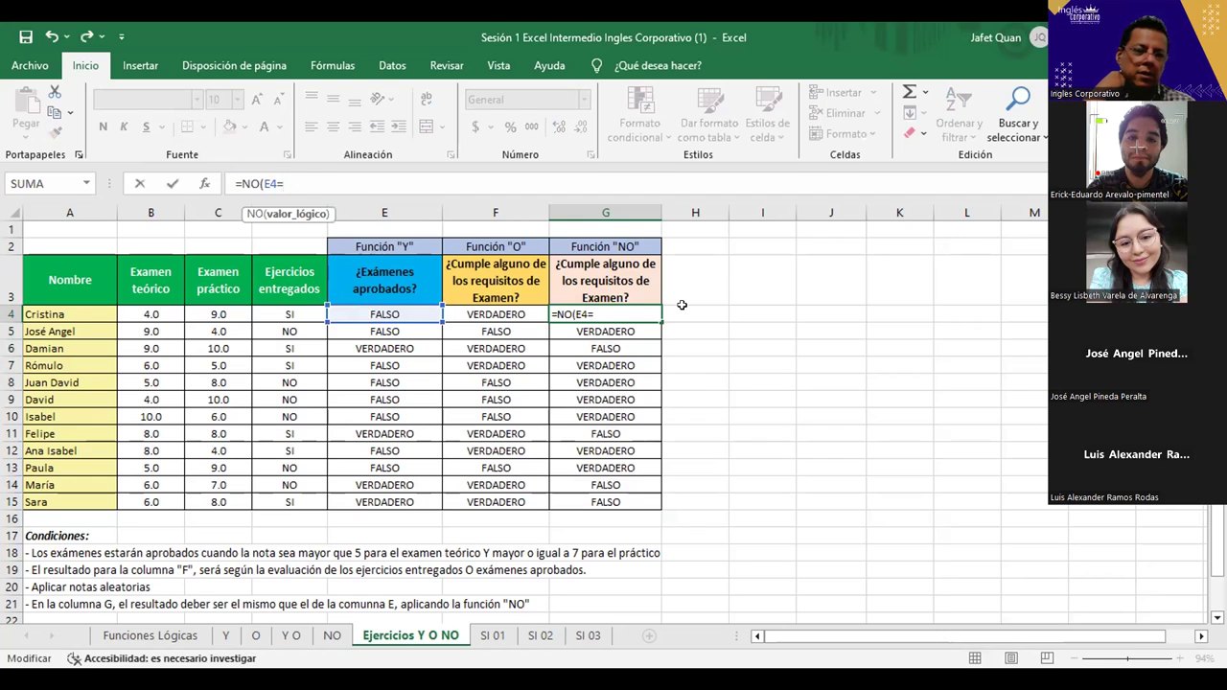
{"action": "type", "text": "VER"}
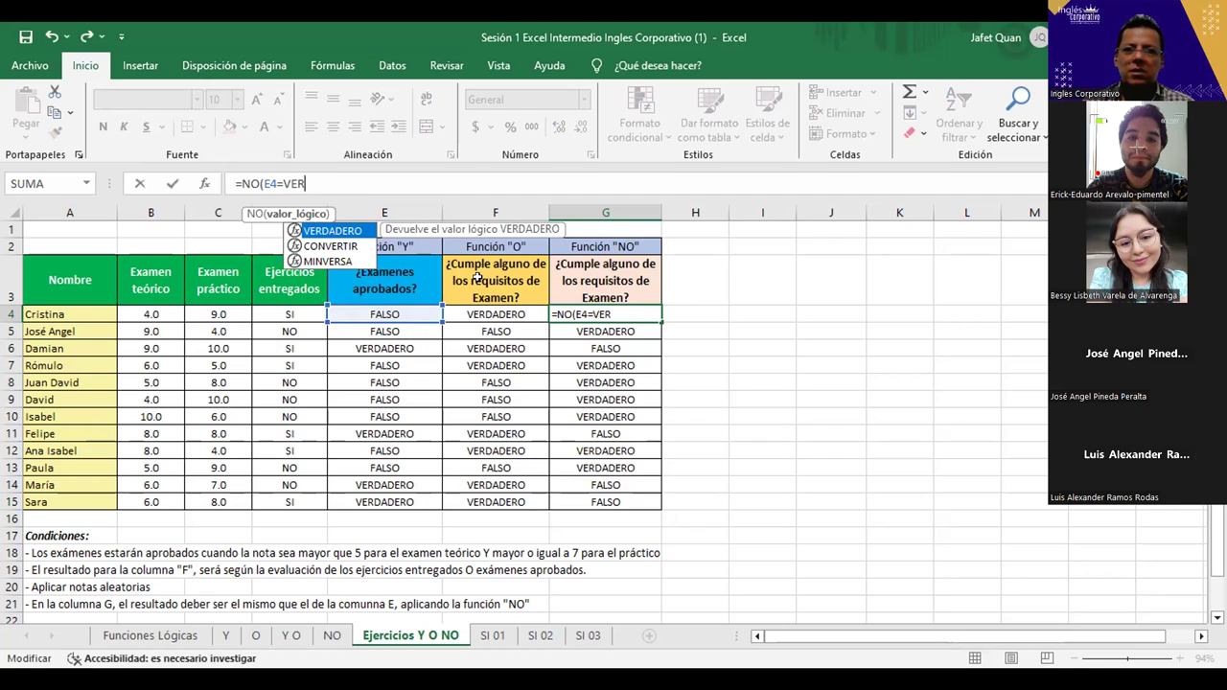
{"action": "type", "text": "DADERO"}
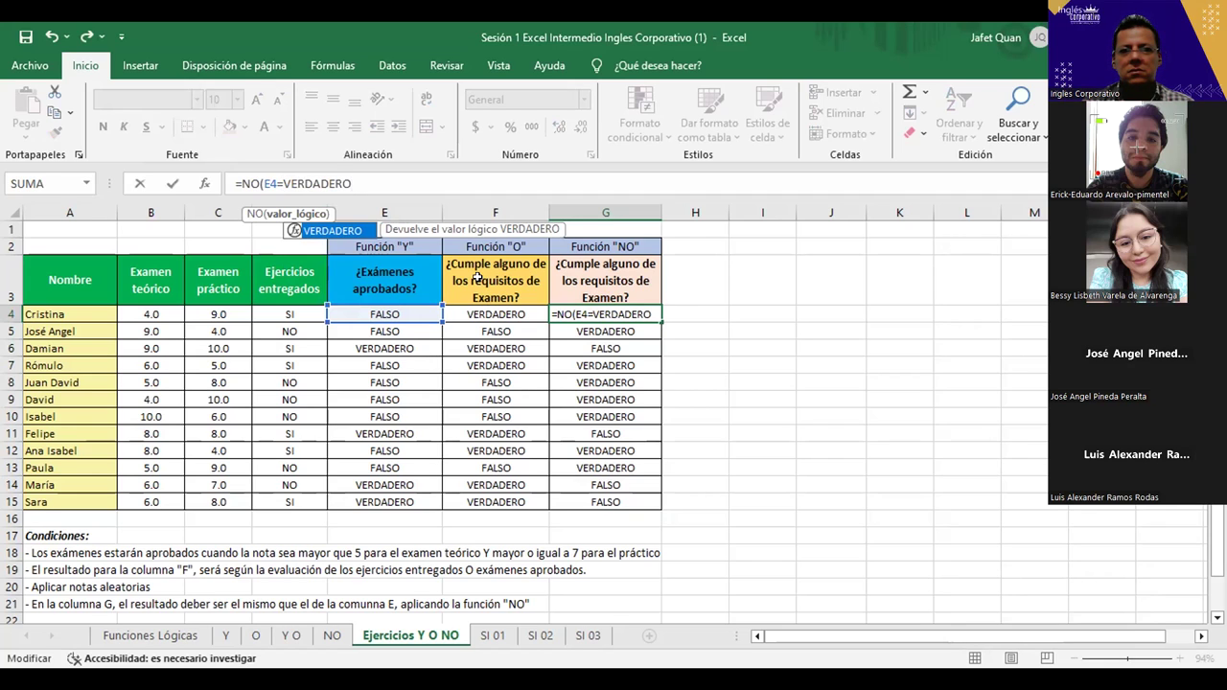
{"action": "key", "text": "Return"}
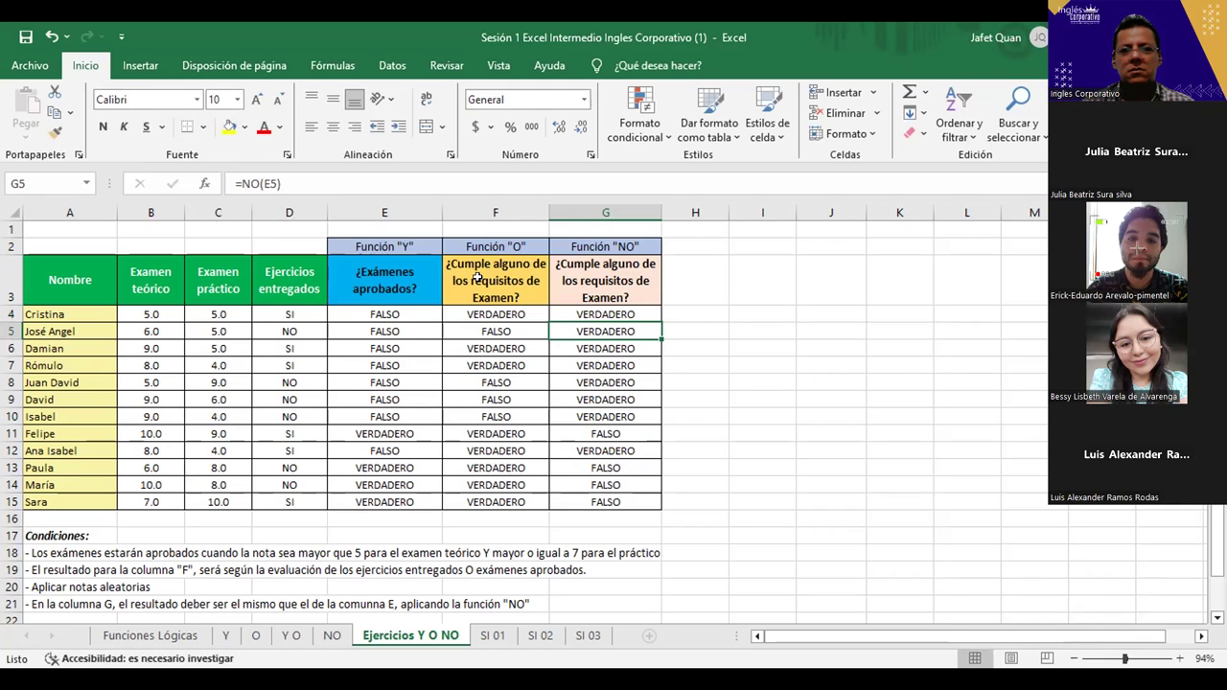
{"action": "key", "text": "Up"}
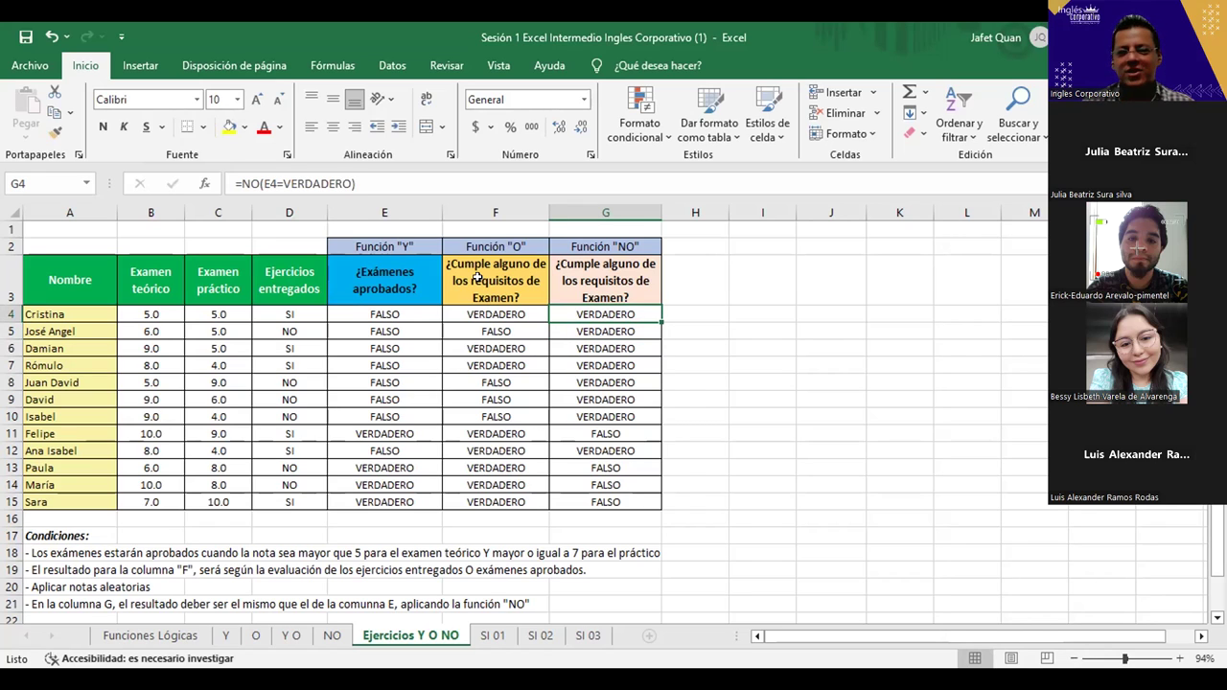
{"action": "left_click", "coordinate": [356, 182]}
{"action": "key", "text": "BackSpace"}
{"action": "key", "text": "BackSpace"}
{"action": "key", "text": "BackSpace"}
{"action": "key", "text": "BackSpace"}
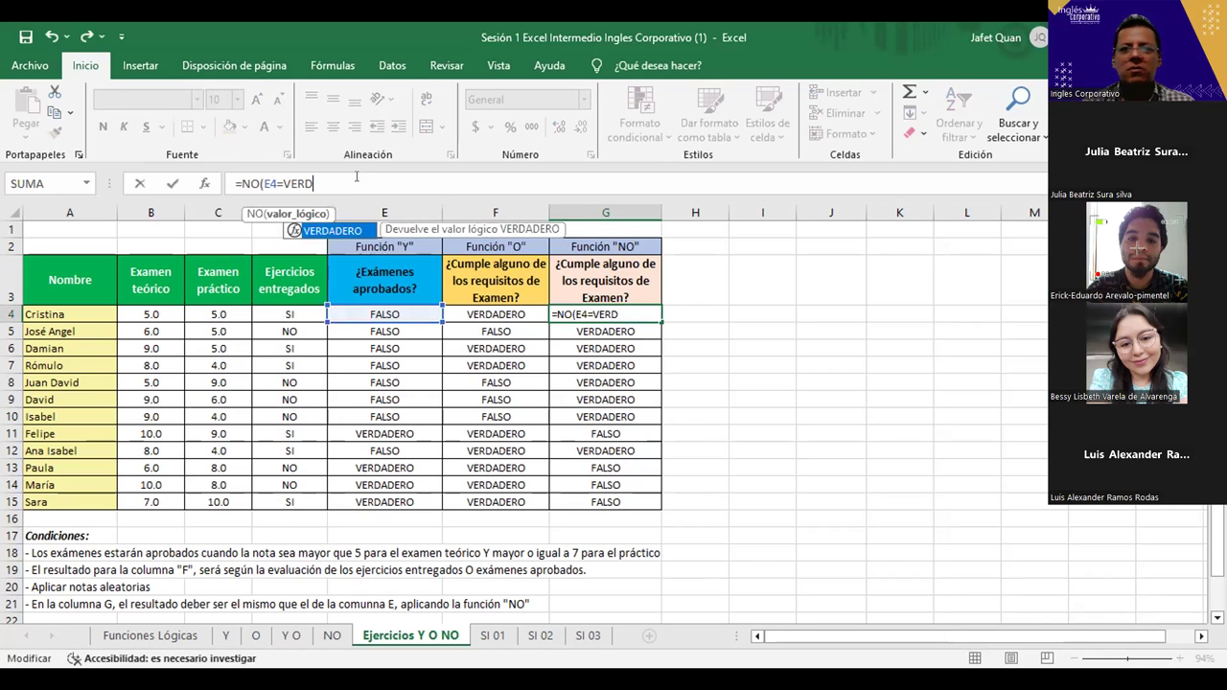
{"action": "key", "text": "BackSpace"}
{"action": "key", "text": "BackSpace"}
{"action": "key", "text": "BackSpace"}
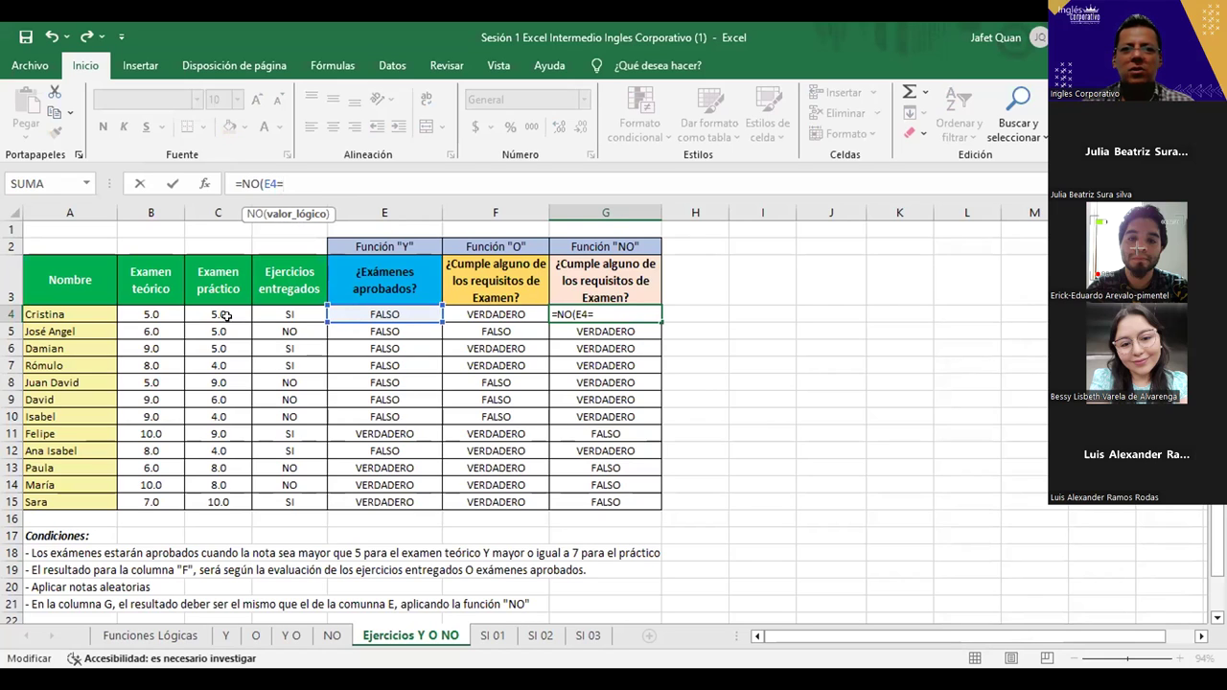
{"action": "left_click", "coordinate": [208, 314]}
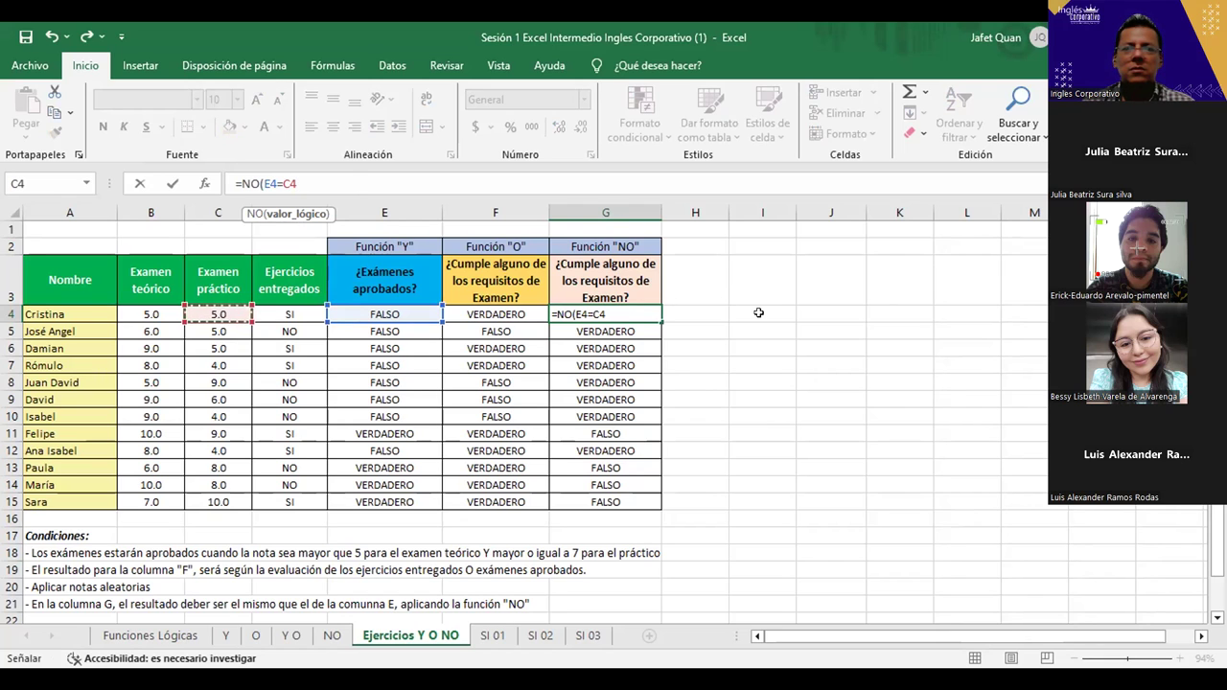
{"action": "key", "text": "Escape"}
{"action": "left_click", "coordinate": [211, 309]}
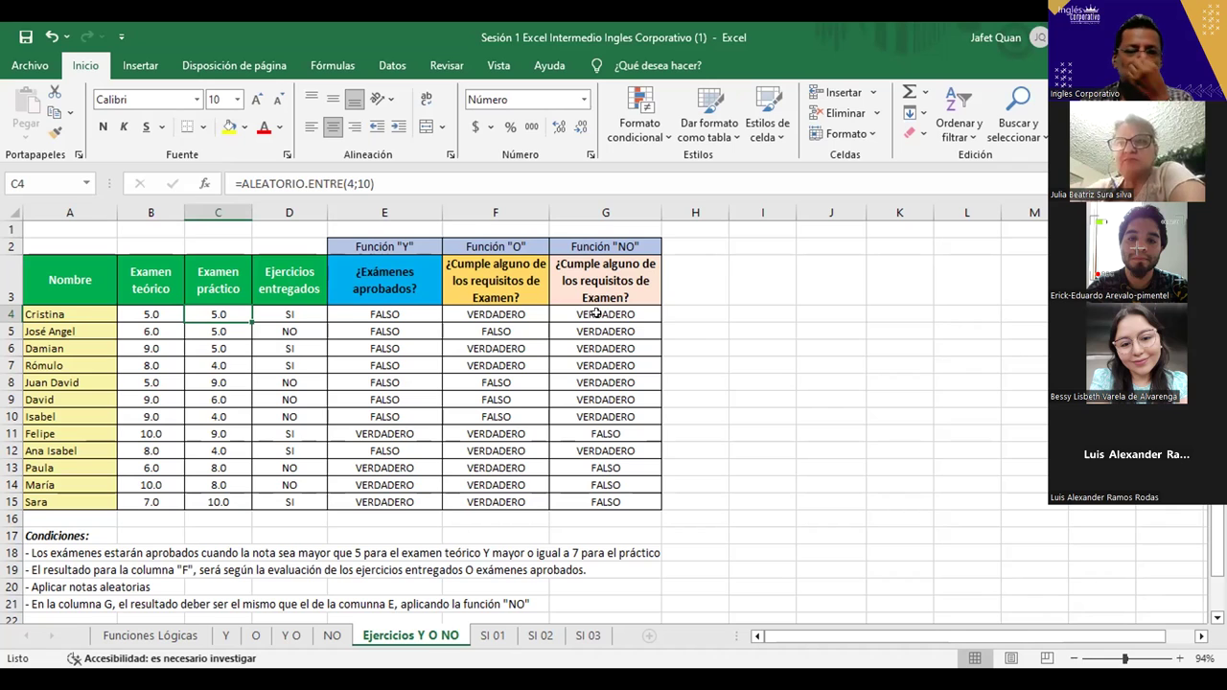
{"action": "left_click", "coordinate": [148, 345]}
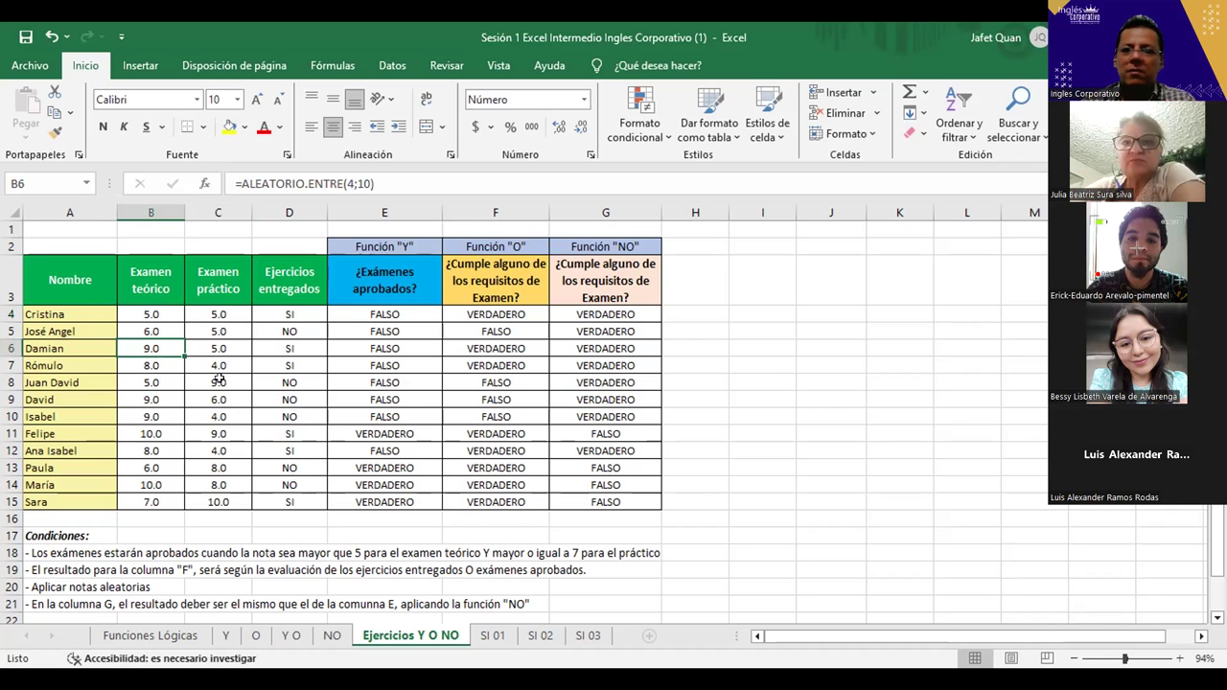
{"action": "left_click", "coordinate": [218, 381]}
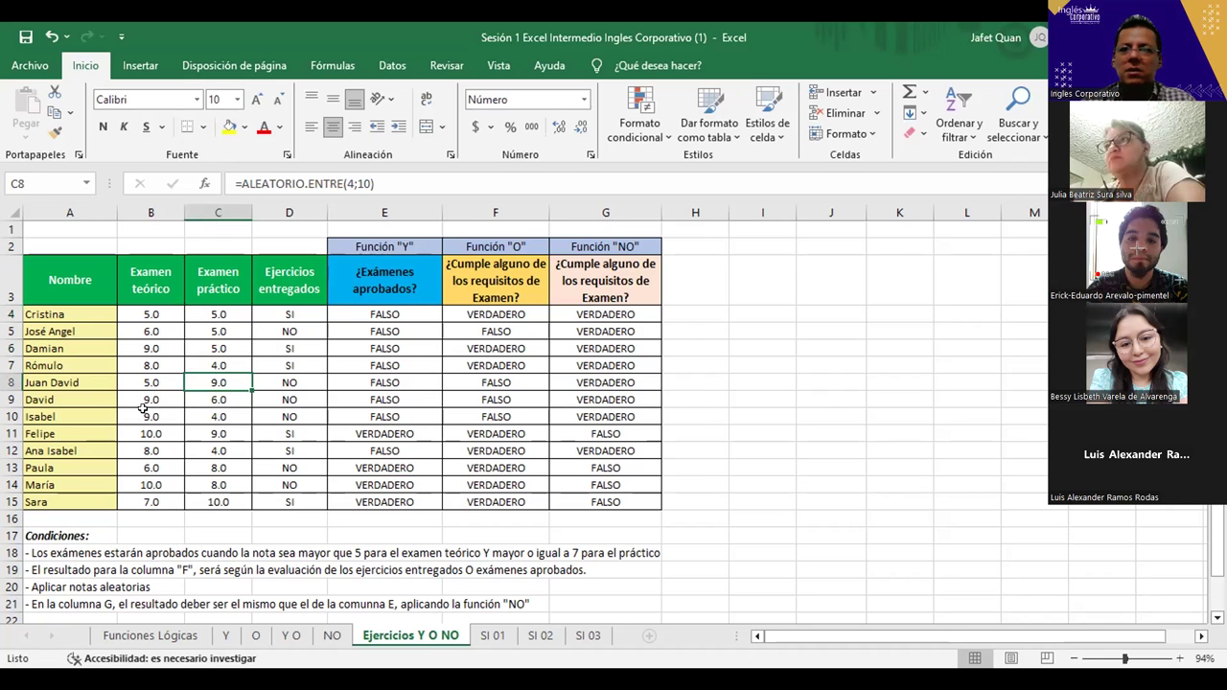
{"action": "left_click", "coordinate": [141, 408]}
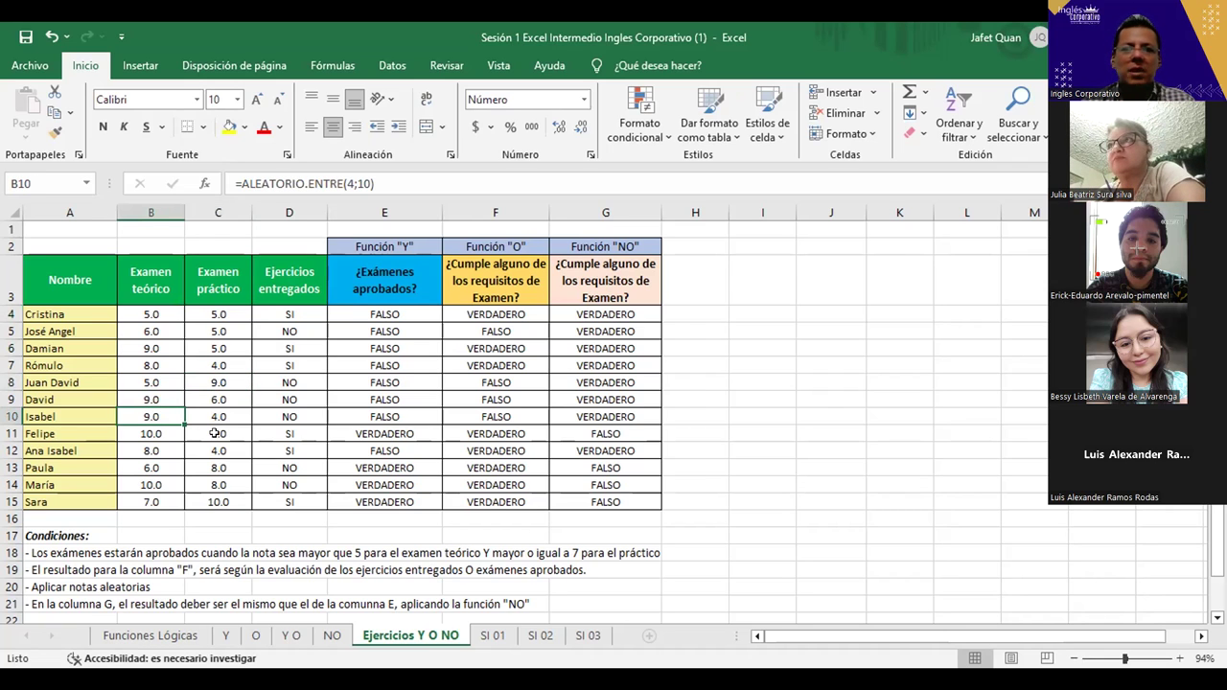
{"action": "left_click", "coordinate": [216, 433]}
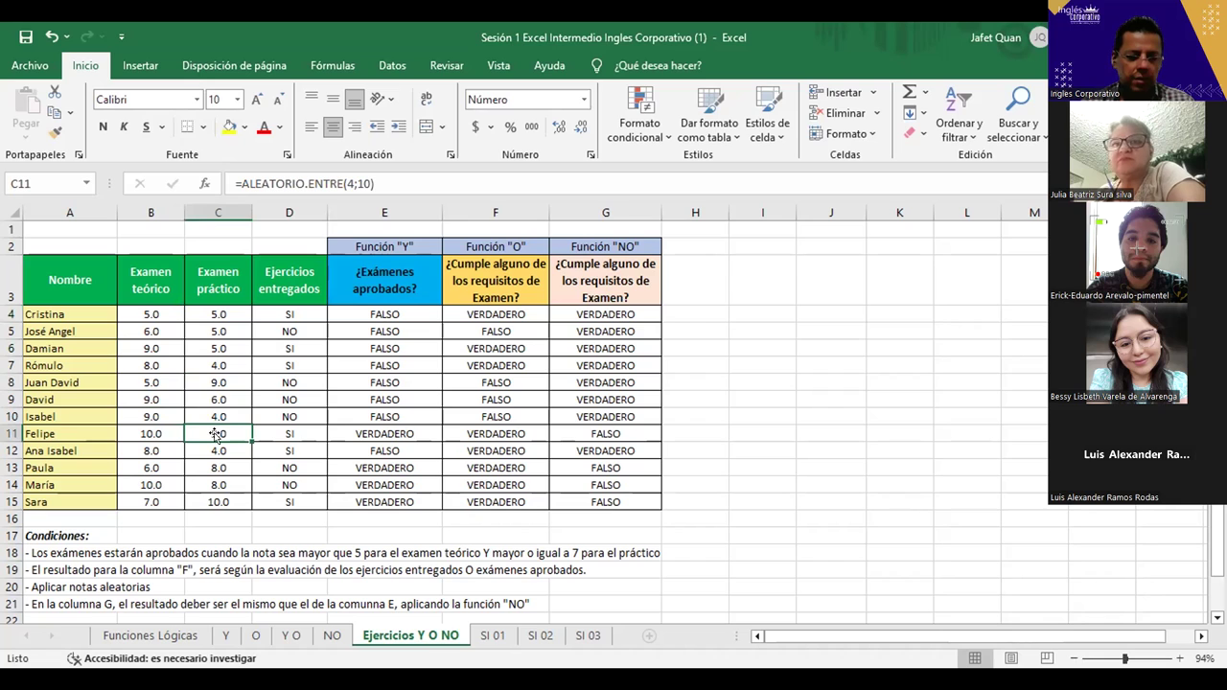
{"action": "left_click", "coordinate": [213, 349]}
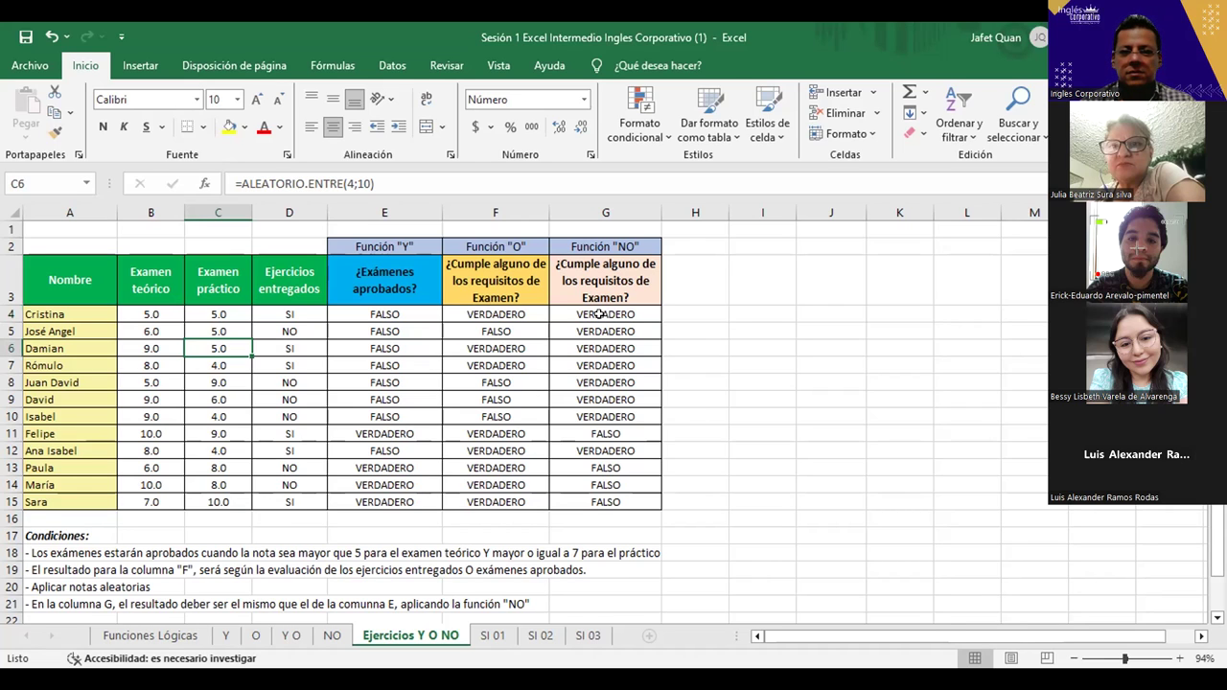
{"action": "left_click", "coordinate": [599, 313]}
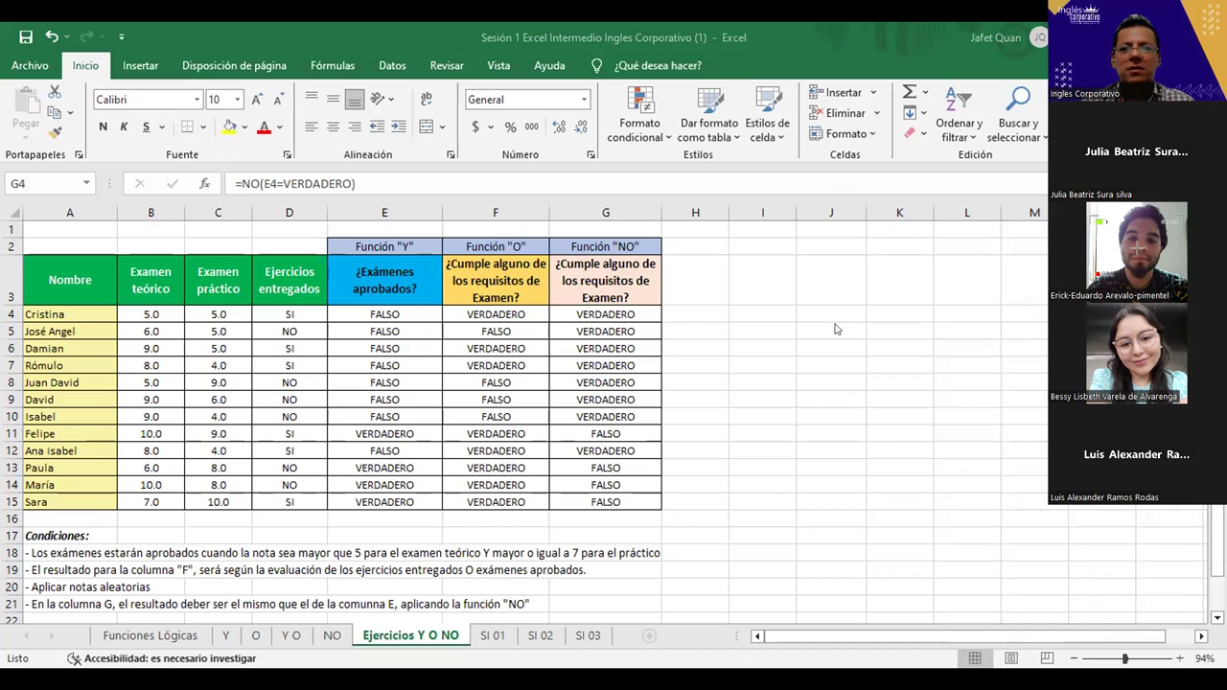
- Change G4's formula to =NO(E4=FALSO)
{"action": "left_click", "coordinate": [810, 461]}
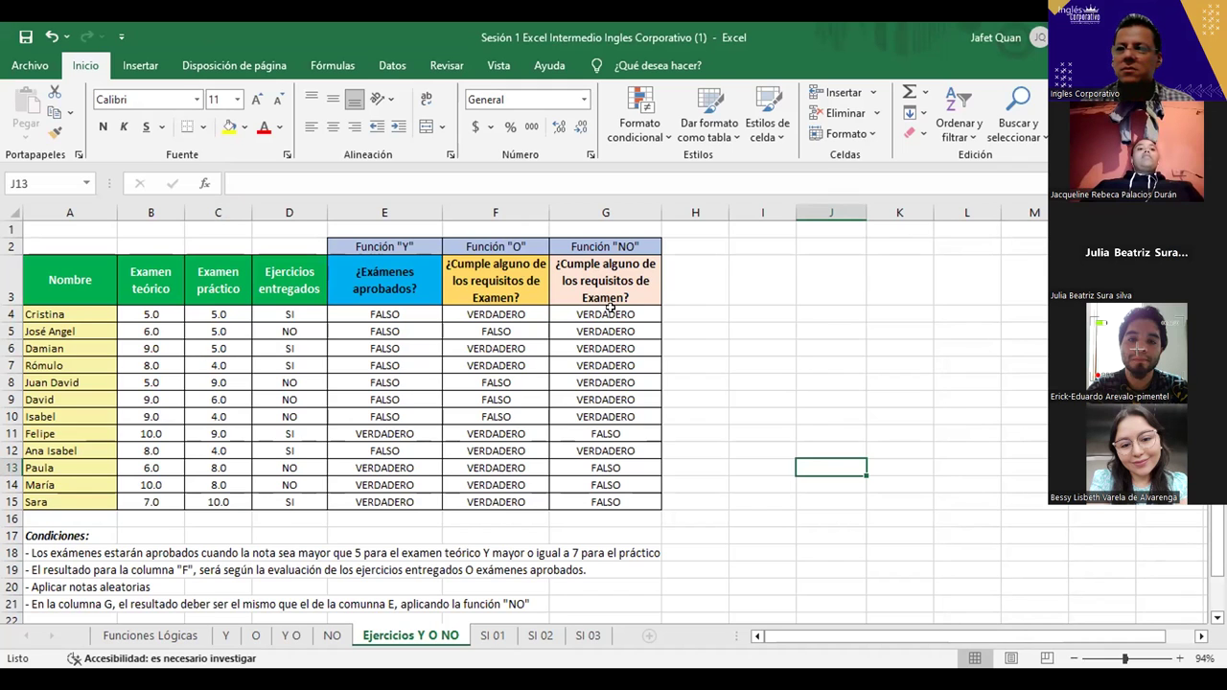
{"action": "left_click", "coordinate": [599, 316]}
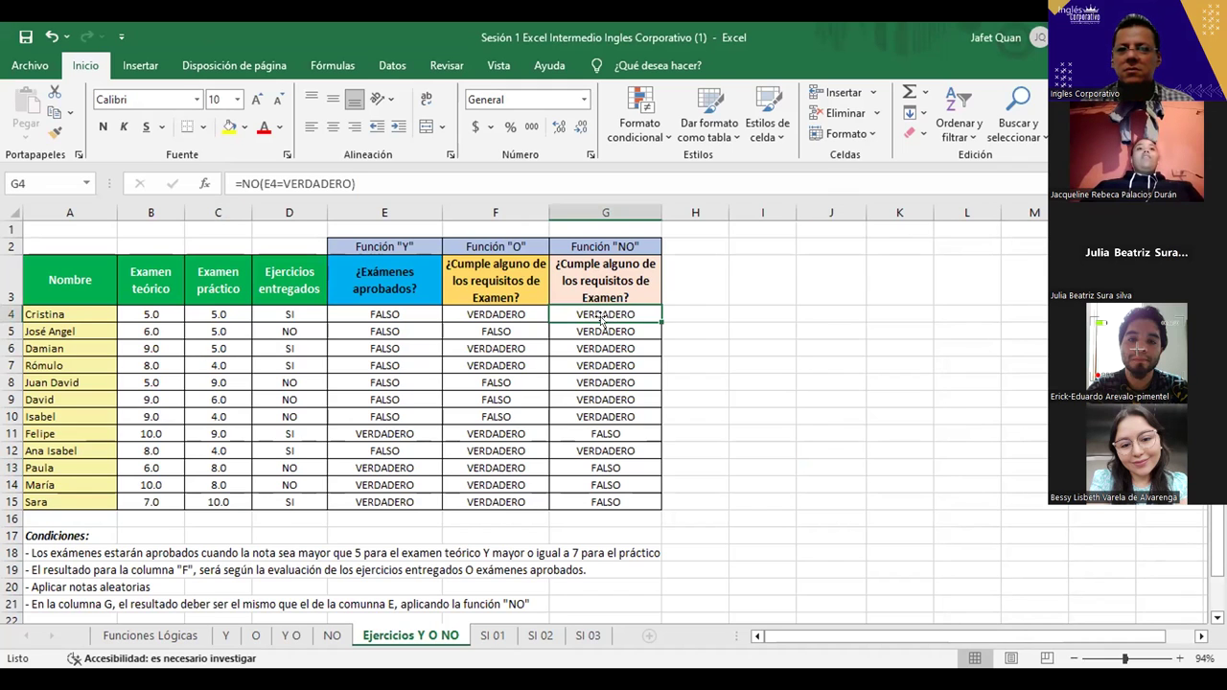
{"action": "left_click", "coordinate": [344, 183]}
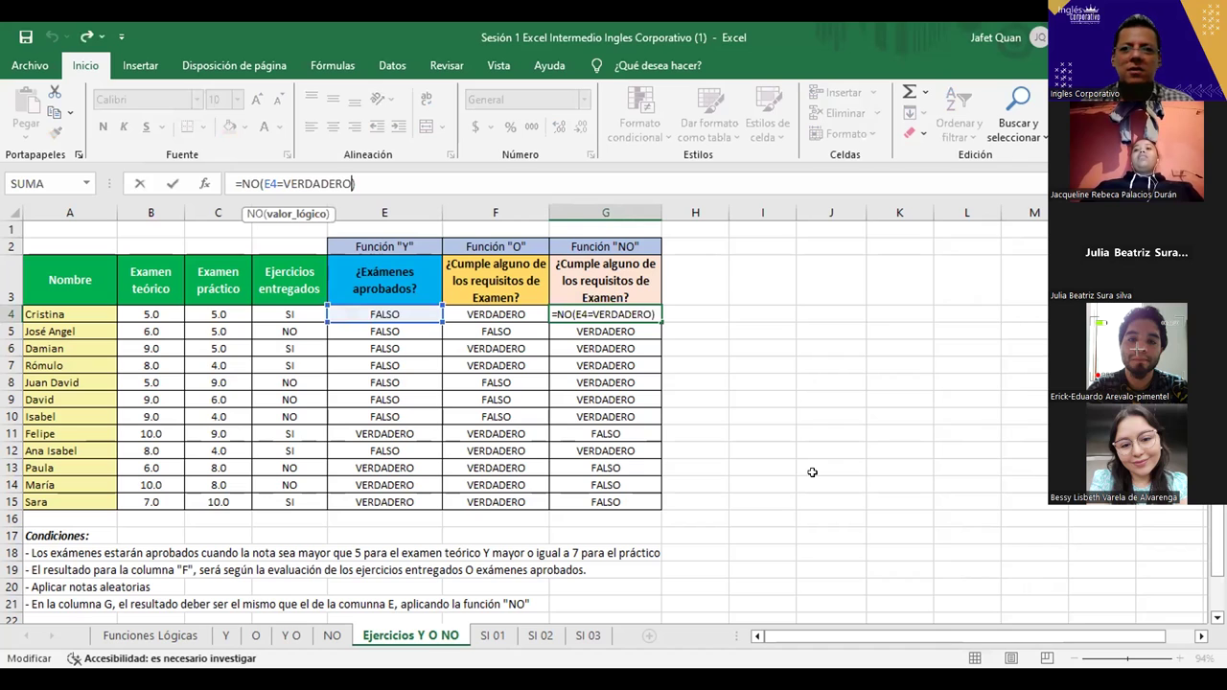
{"action": "key", "text": "BackSpace"}
{"action": "key", "text": "BackSpace"}
{"action": "key", "text": "BackSpace"}
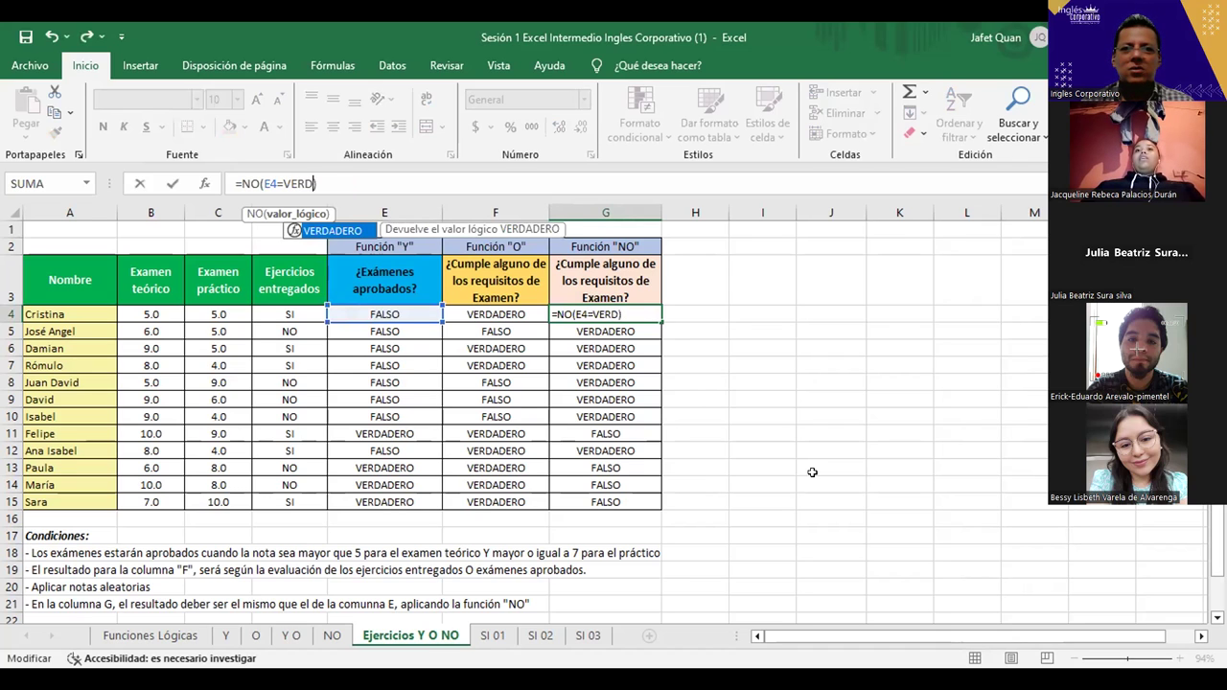
{"action": "key", "text": "BackSpace"}
{"action": "key", "text": "BackSpace"}
{"action": "key", "text": "BackSpace"}
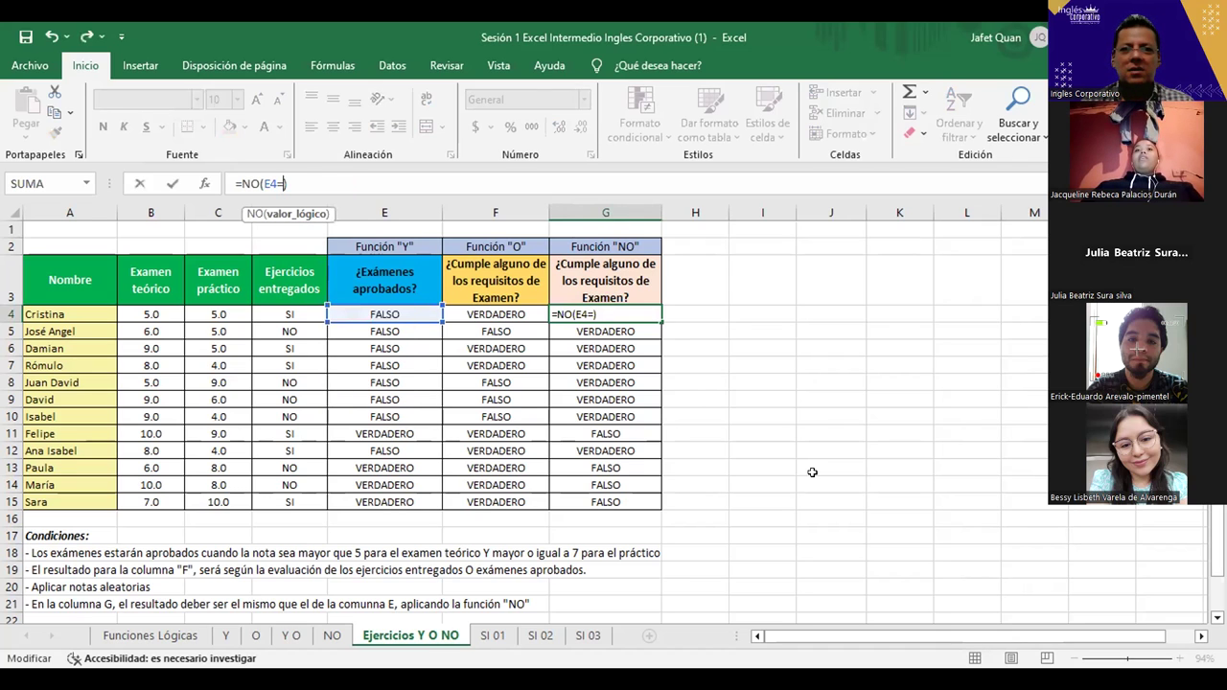
{"action": "type", "text": "FAL"}
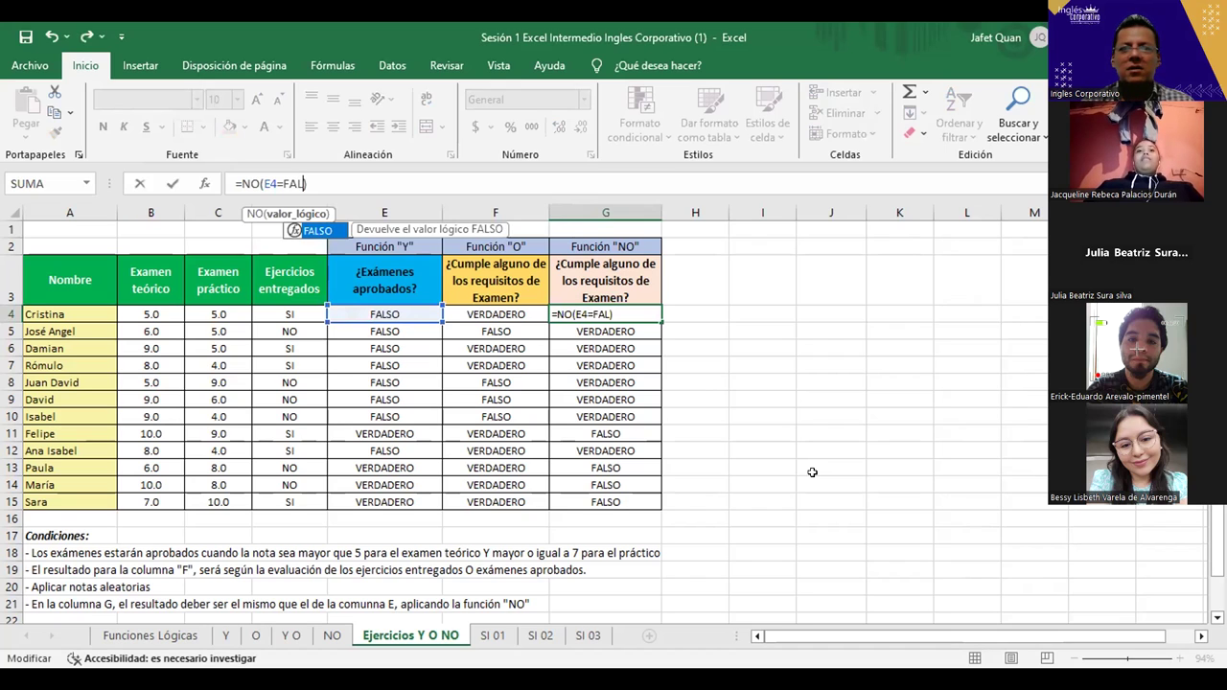
{"action": "type", "text": "SO"}
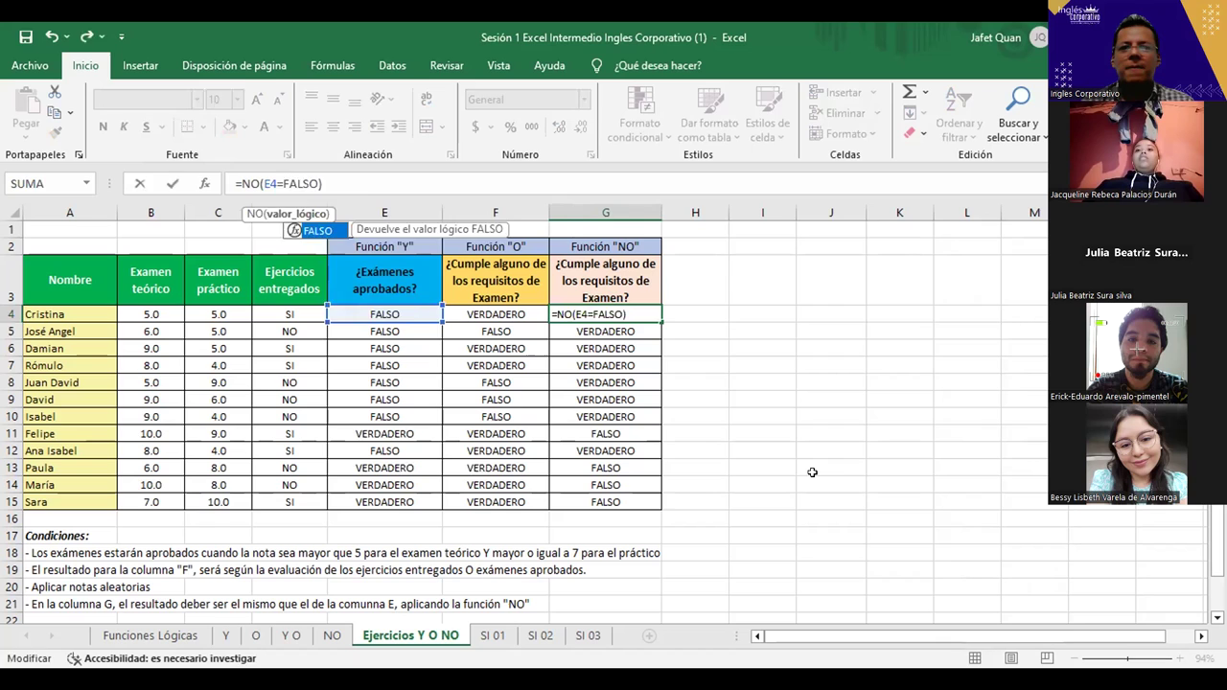
{"action": "key", "text": "Return"}
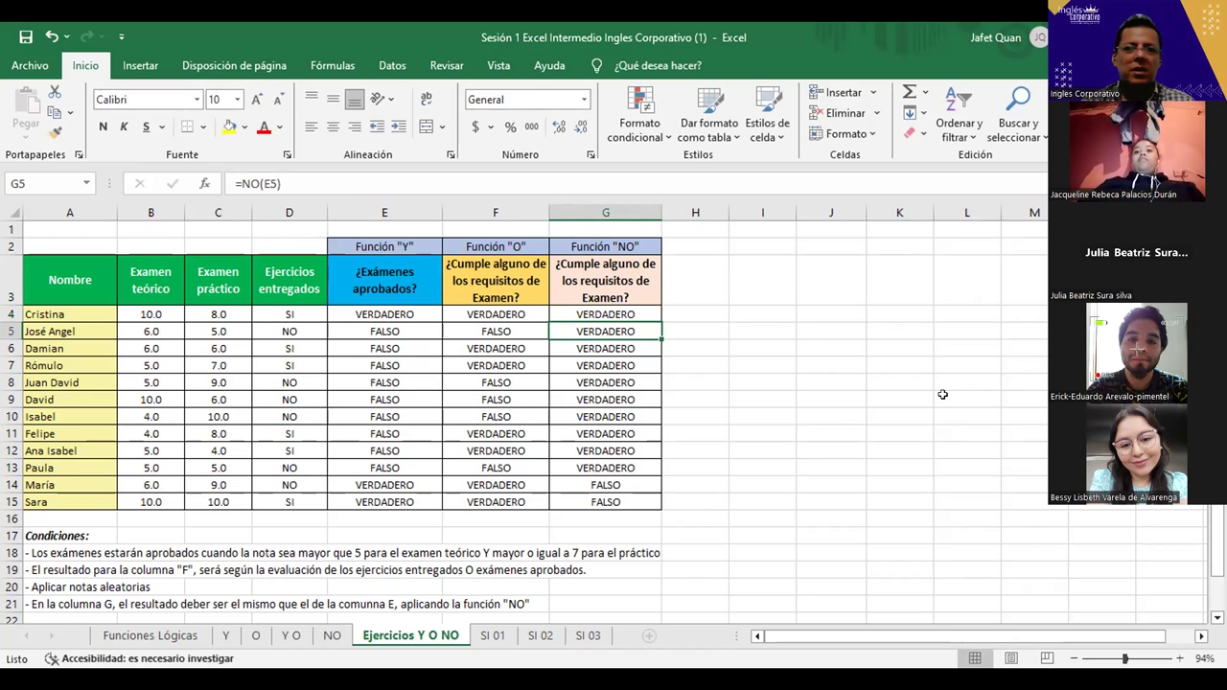
- Fill G4's =NO(E4=FALSO) formula down through G15
{"action": "left_click", "coordinate": [648, 316]}
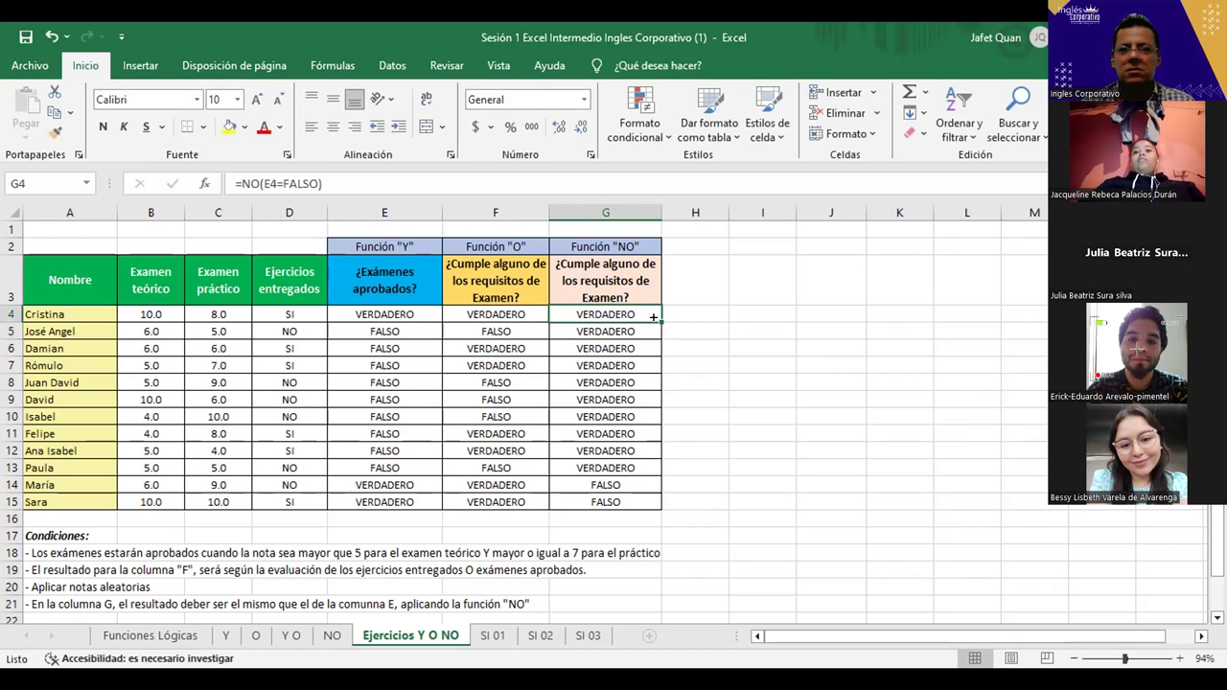
{"action": "left_click_drag", "start_coordinate": [654, 315], "coordinate": [657, 504]}
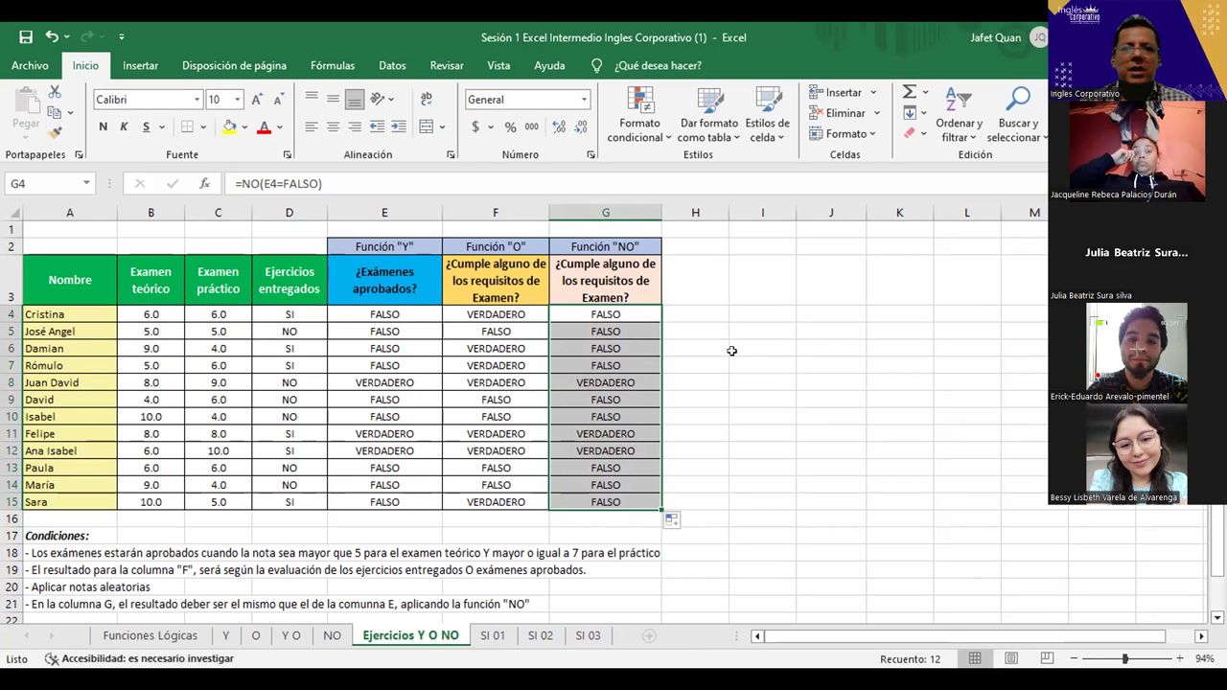
{"action": "left_click", "coordinate": [732, 358]}
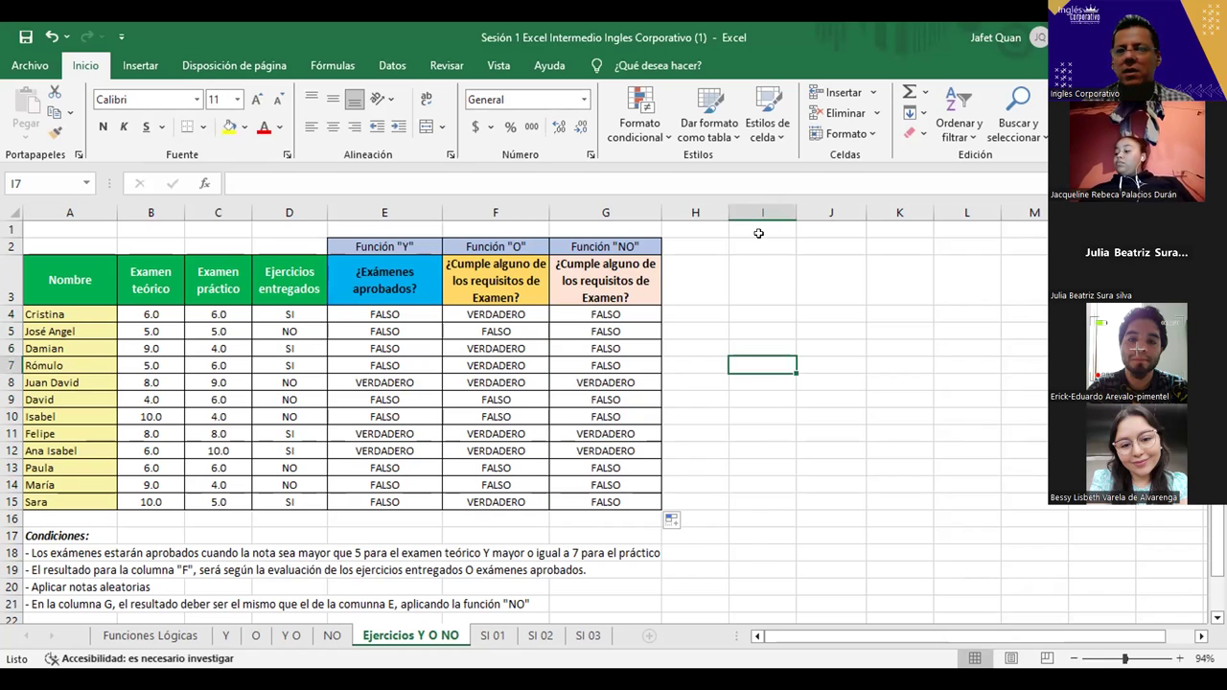
- Enter =NO(E4) in cell I4
{"action": "left_click", "coordinate": [759, 235]}
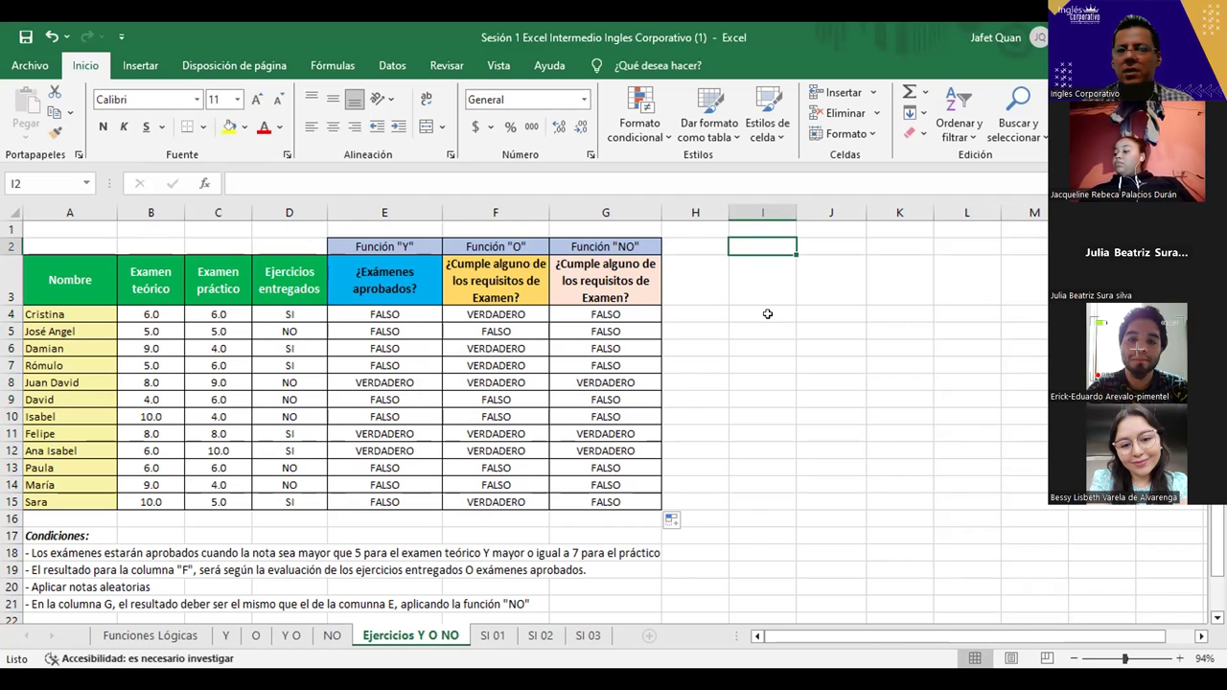
{"action": "left_click", "coordinate": [767, 314]}
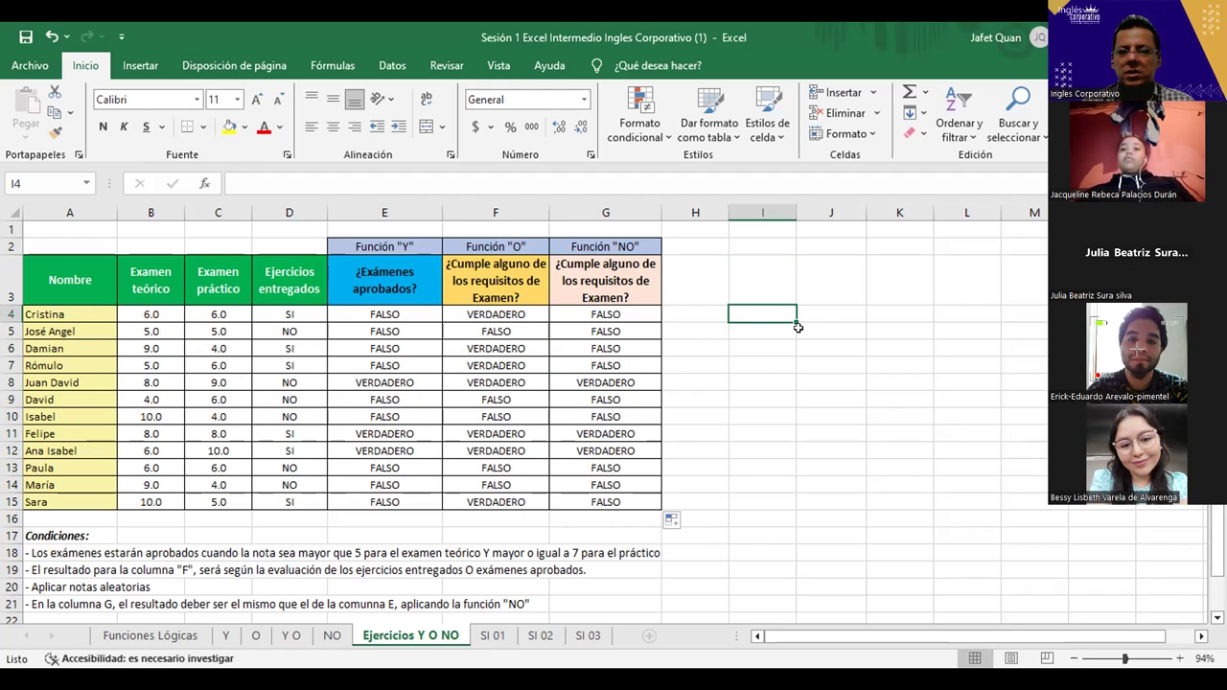
{"action": "type", "text": "="}
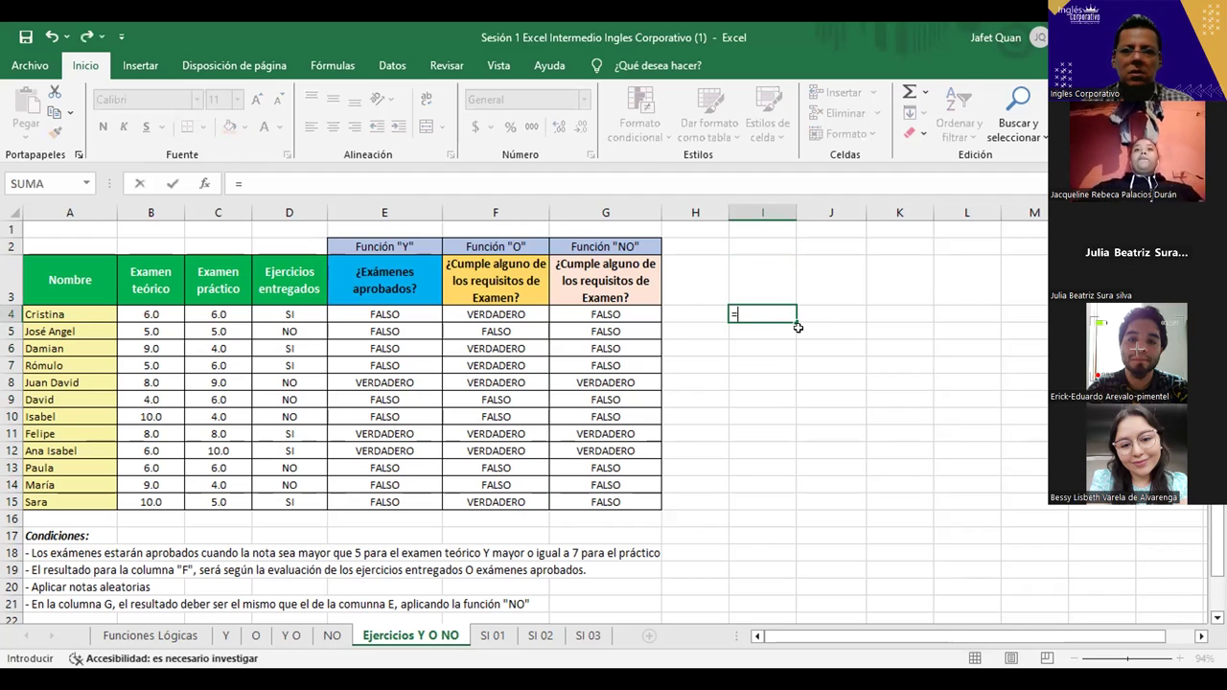
{"action": "type", "text": "N"}
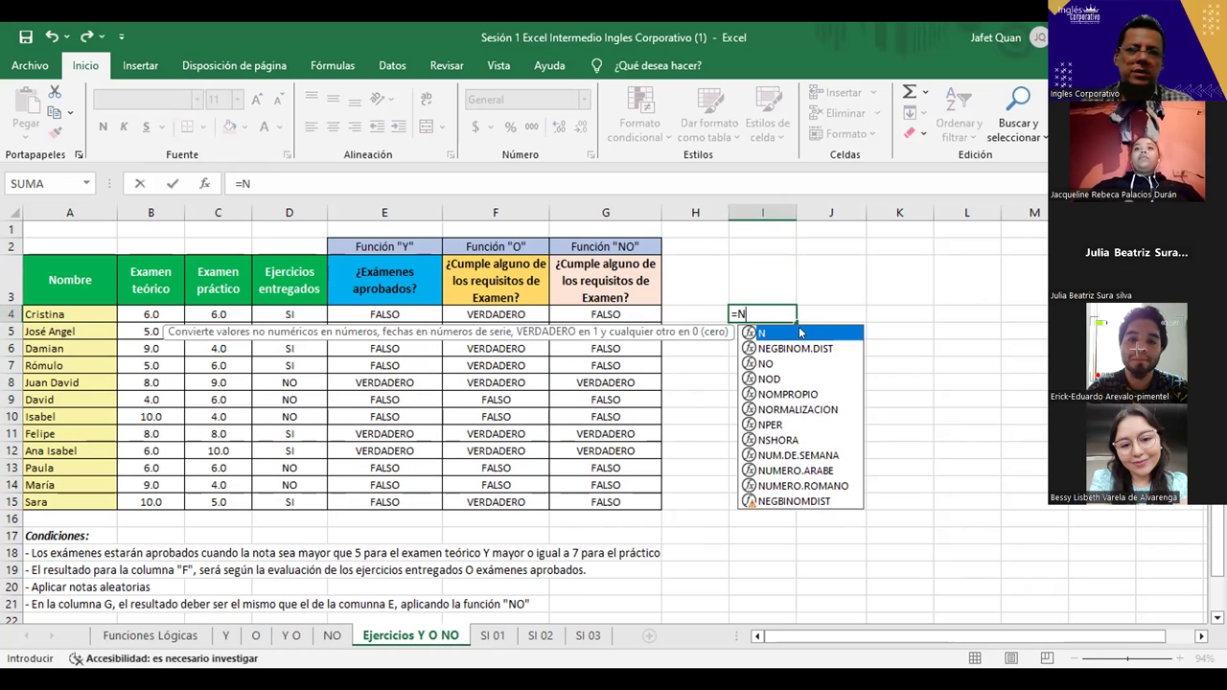
{"action": "type", "text": "O"}
{"action": "double_click", "coordinate": [754, 334]}
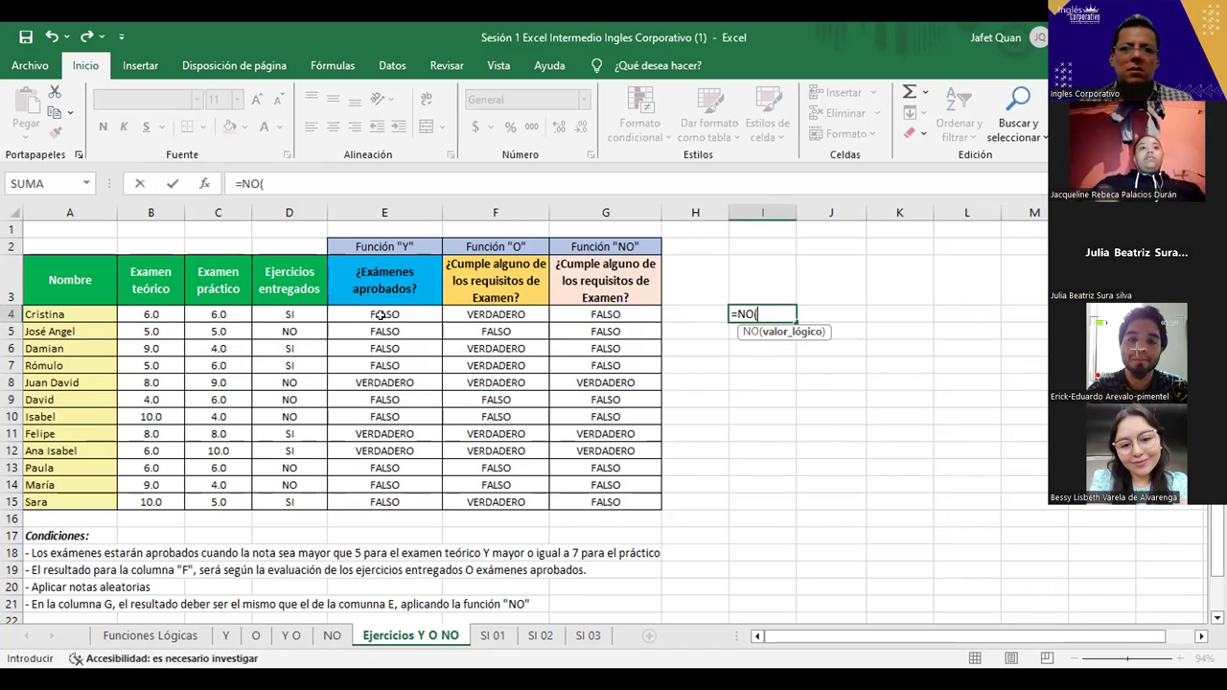
{"action": "left_click", "coordinate": [381, 314]}
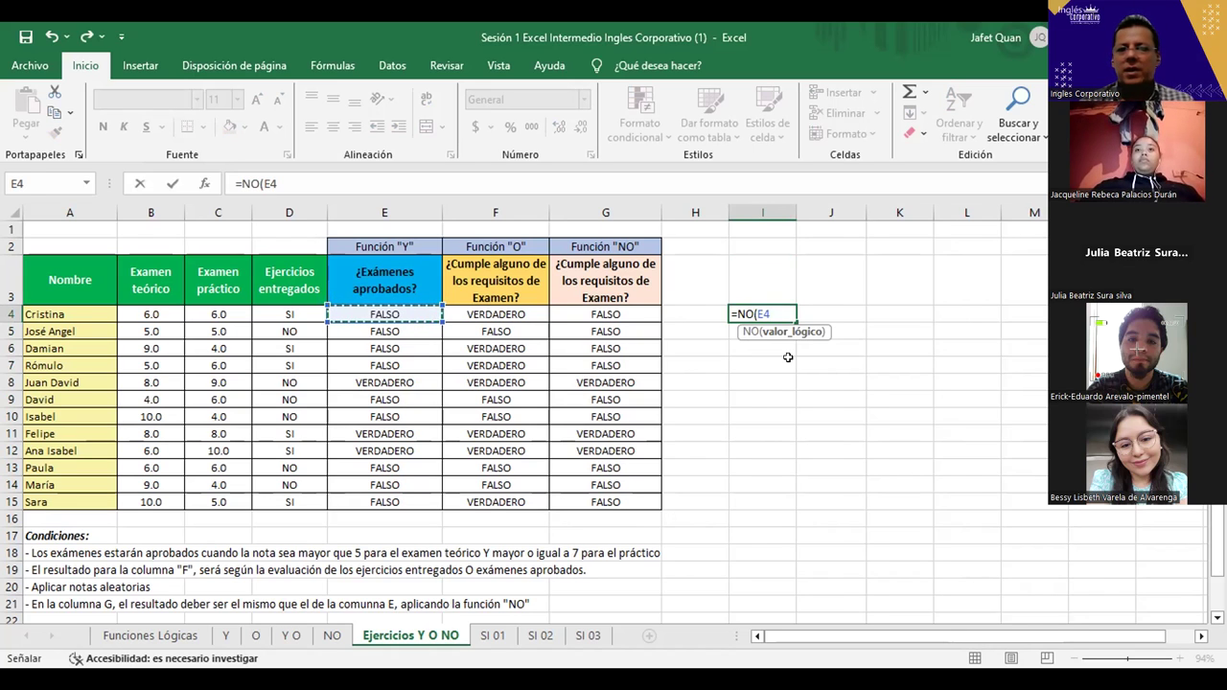
{"action": "key", "text": "Return"}
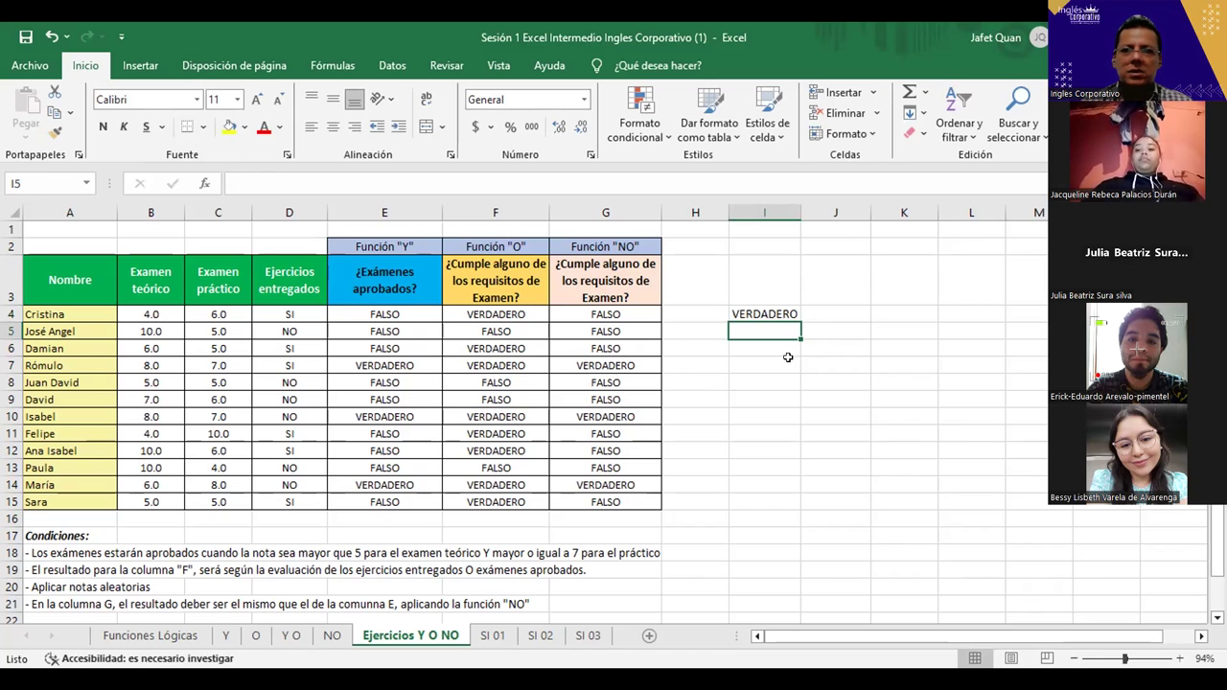
- Rework I4's formula, retyping (E4) after NO and confirming with Ctrl+Enter
{"action": "key", "text": "Up"}
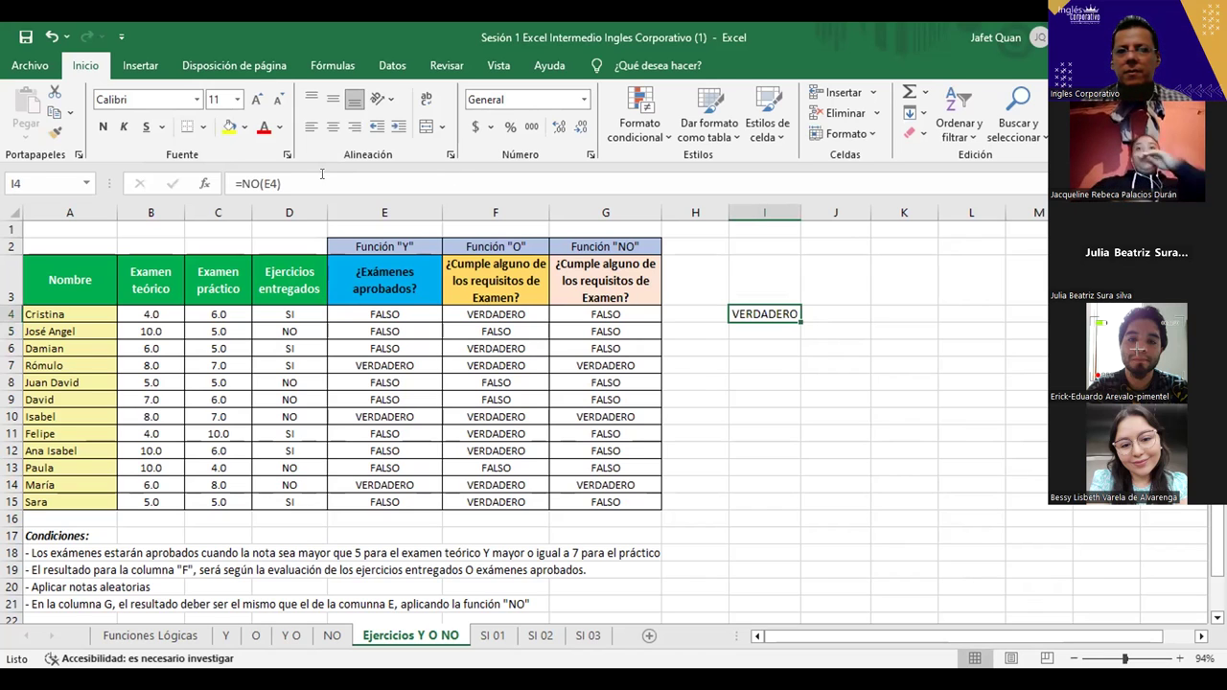
{"action": "left_click", "coordinate": [322, 174]}
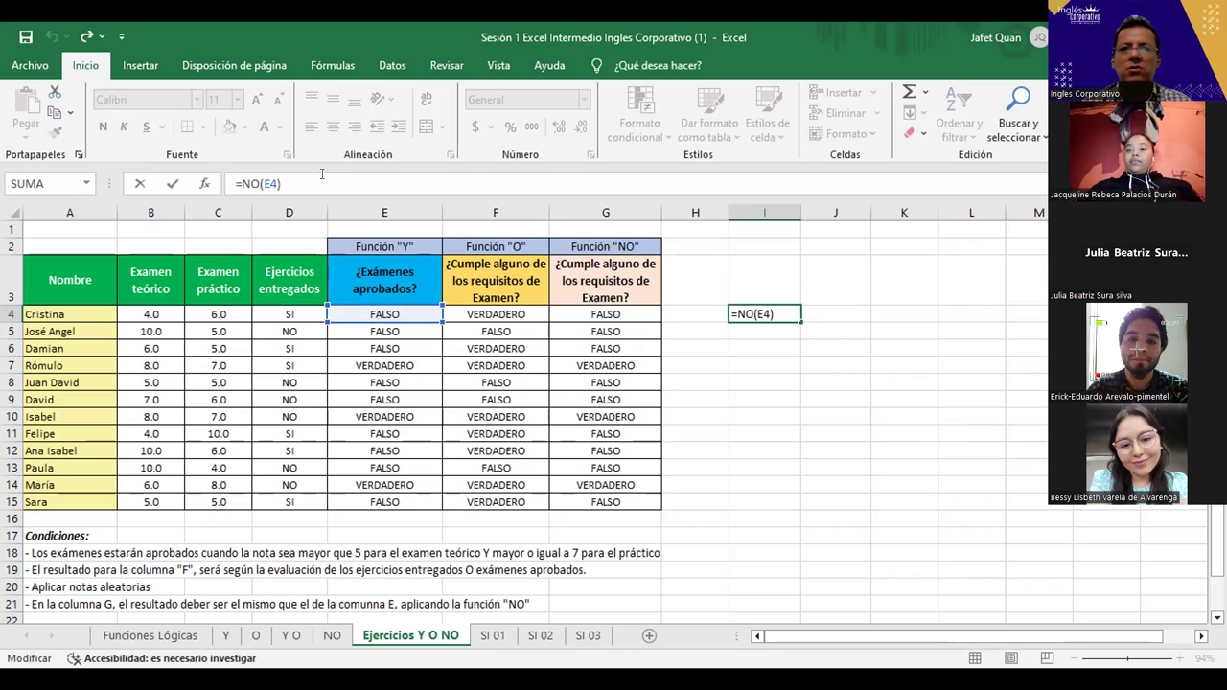
{"action": "type", "text": ";"}
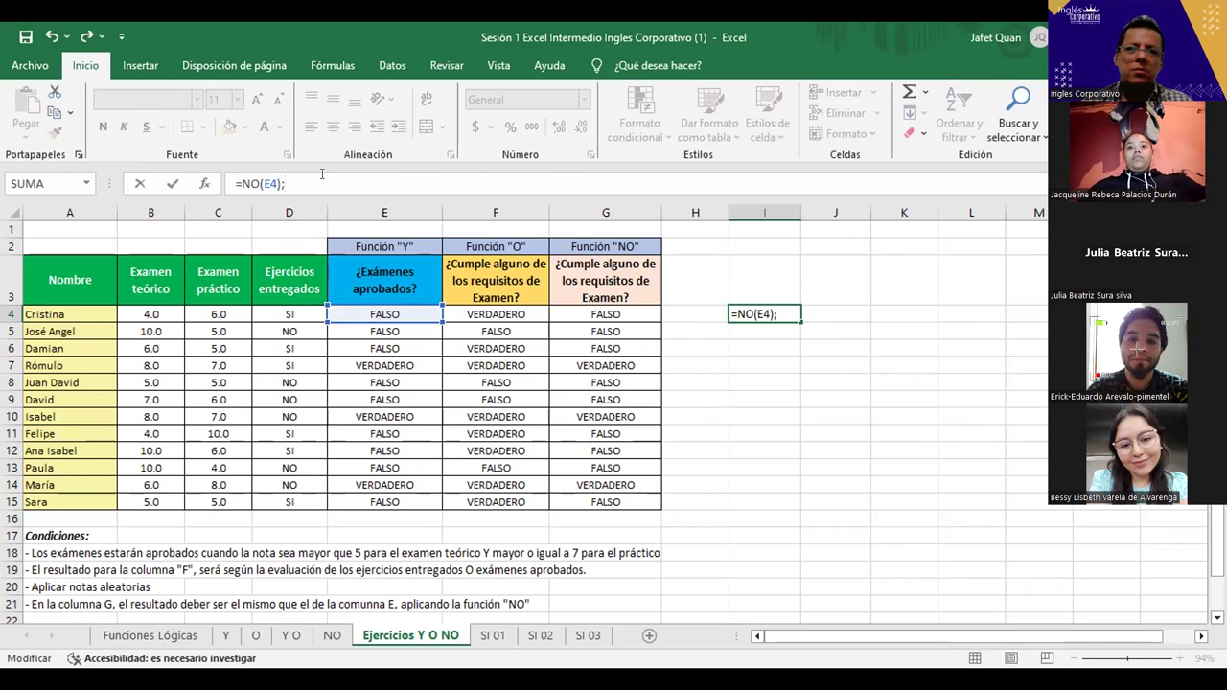
{"action": "key", "text": "BackSpace"}
{"action": "key", "text": "BackSpace"}
{"action": "key", "text": "BackSpace"}
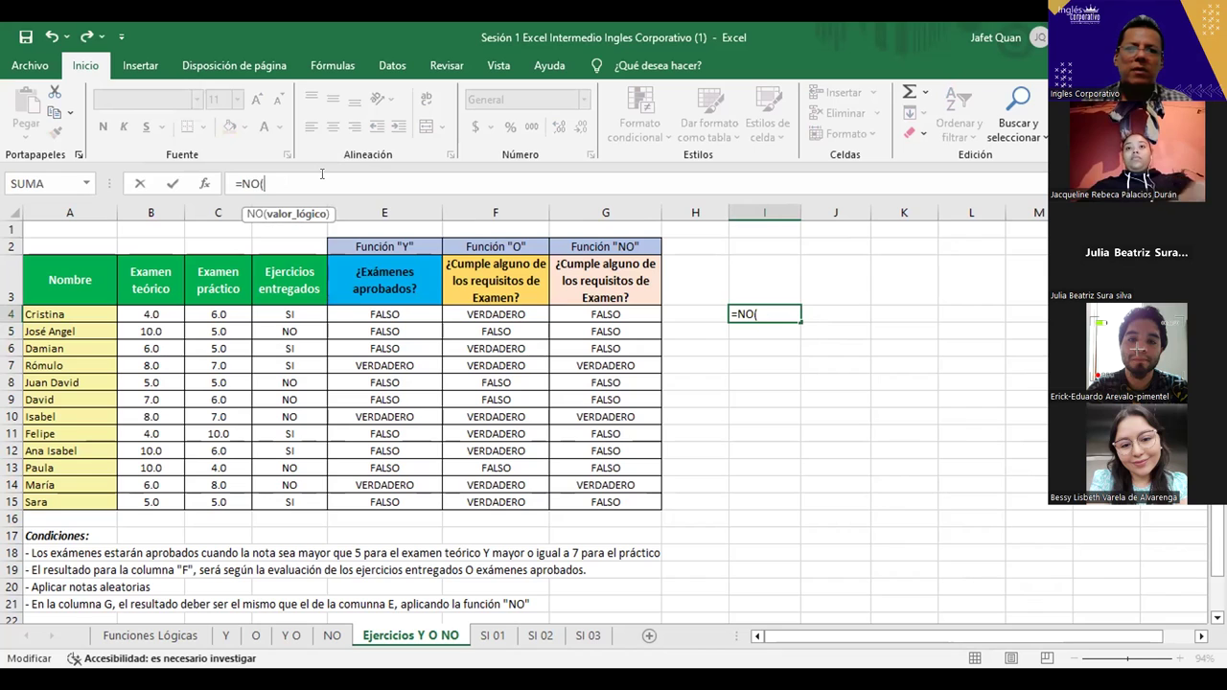
{"action": "key", "text": "BackSpace"}
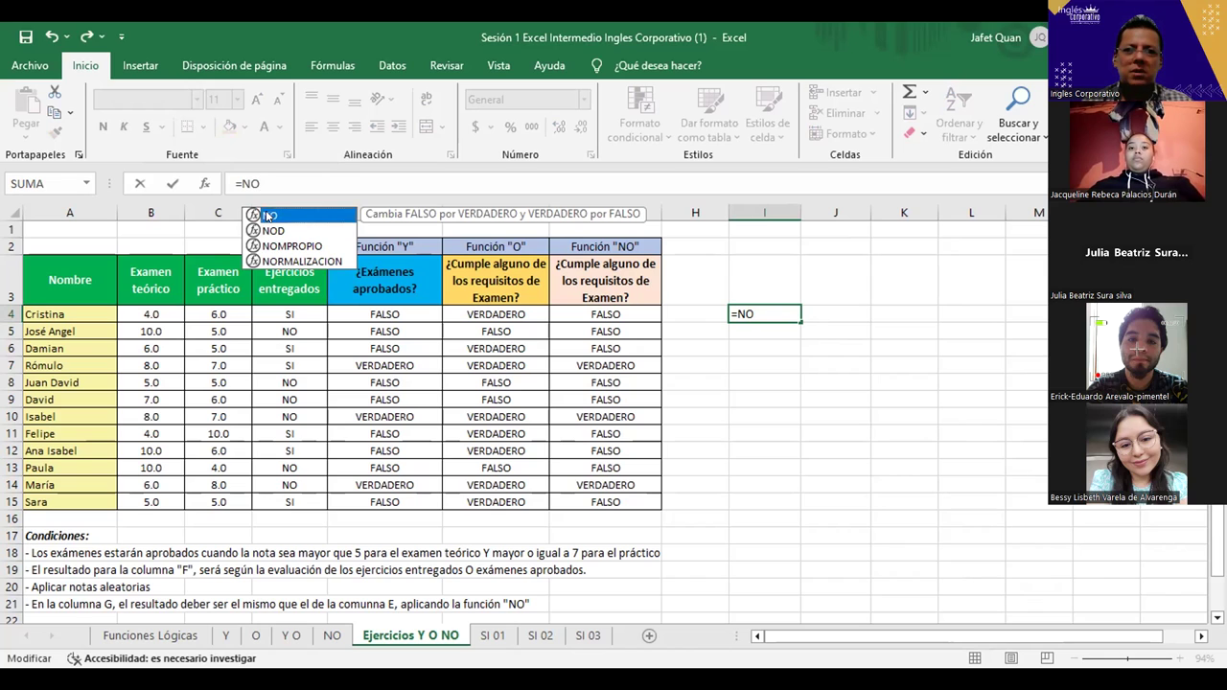
{"action": "type", "text": "(E4)"}
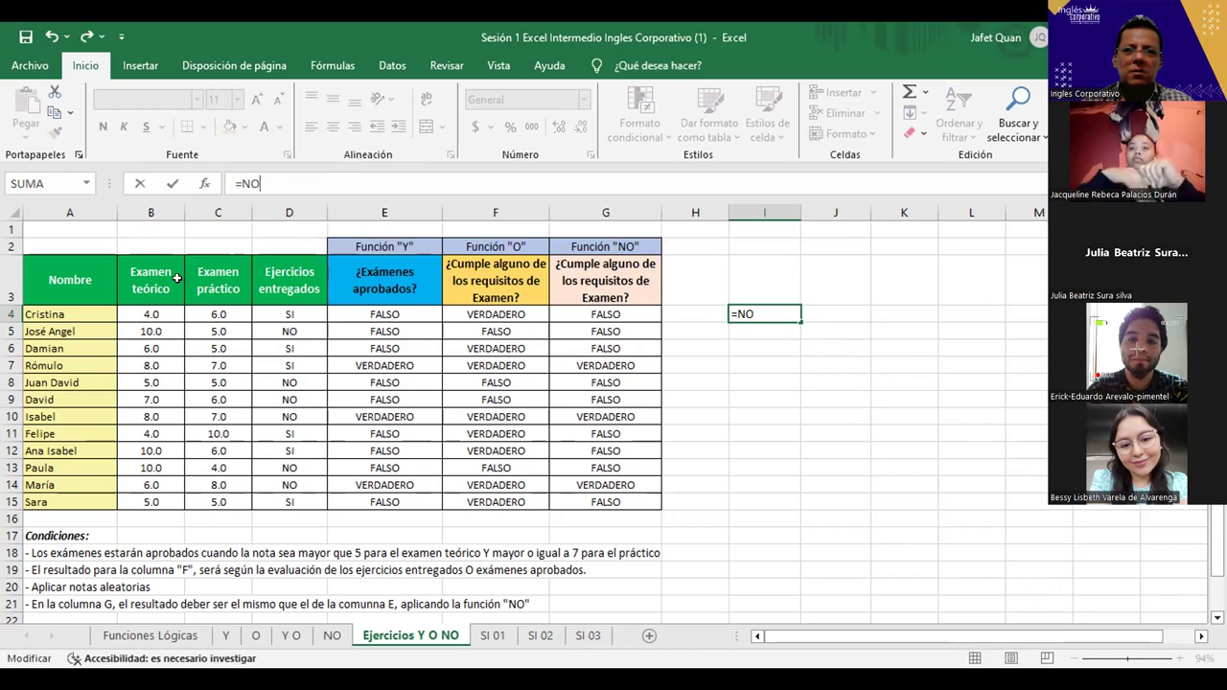
{"action": "key", "text": "ctrl+Return"}
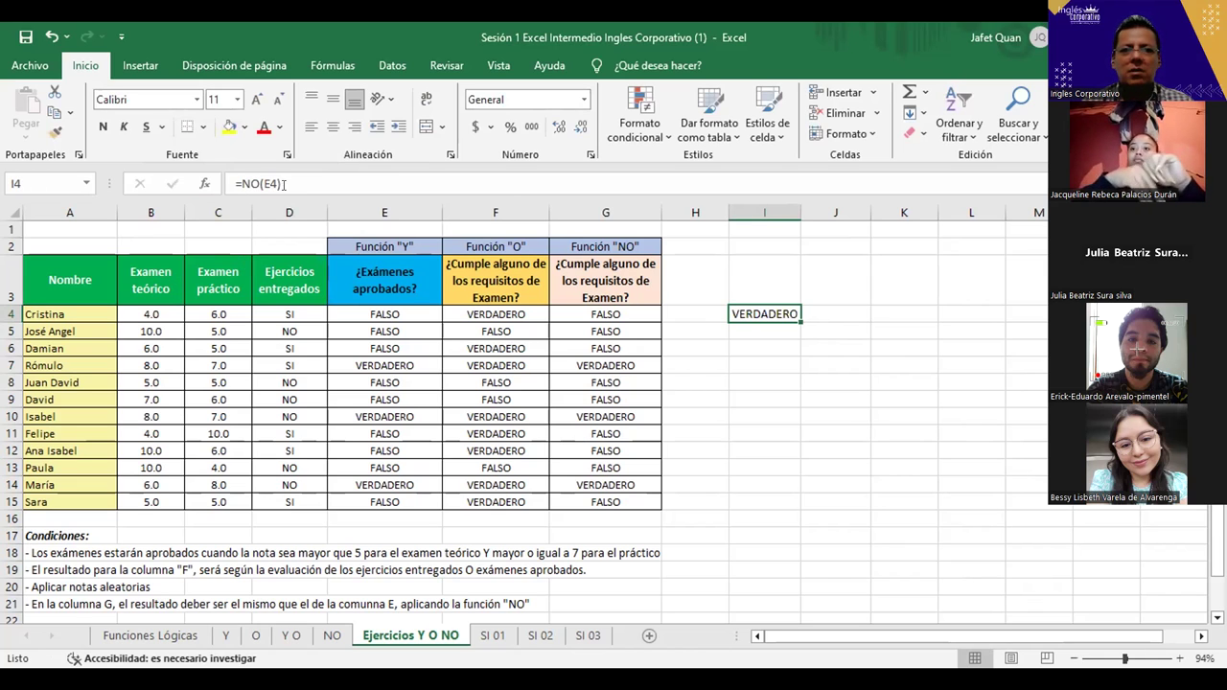
- Change I4 to =NO(NO(E4)) and fill it down to row 16
{"action": "left_click", "coordinate": [308, 175]}
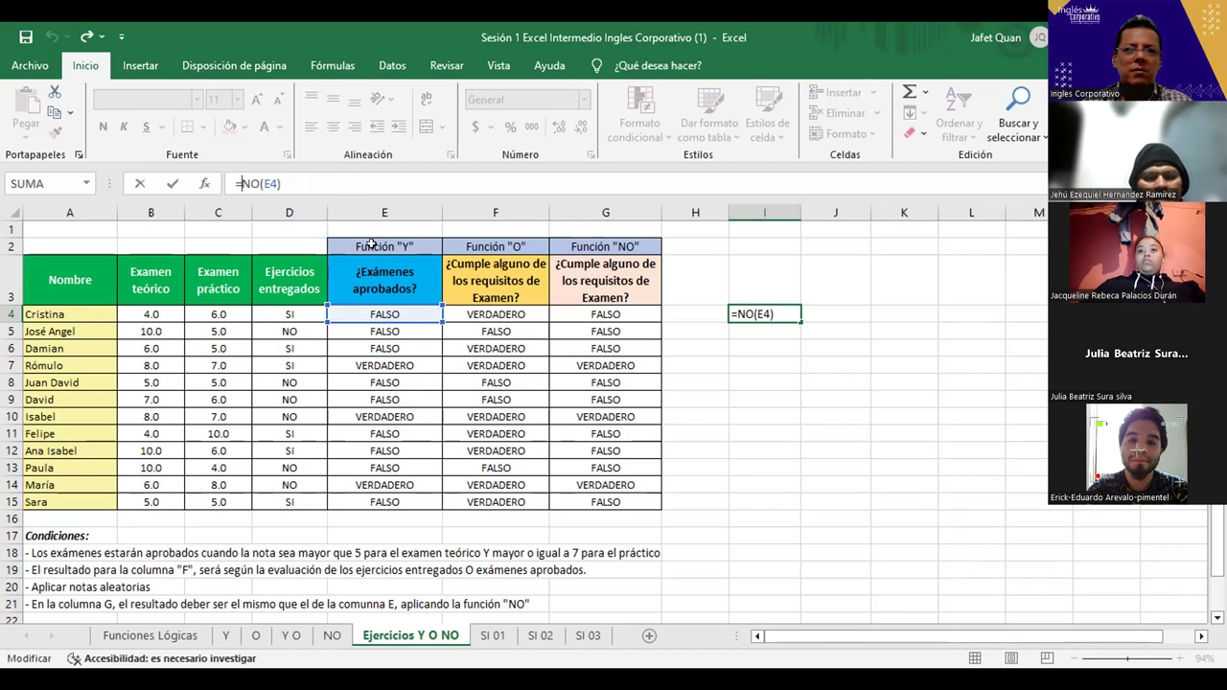
{"action": "type", "text": "N"}
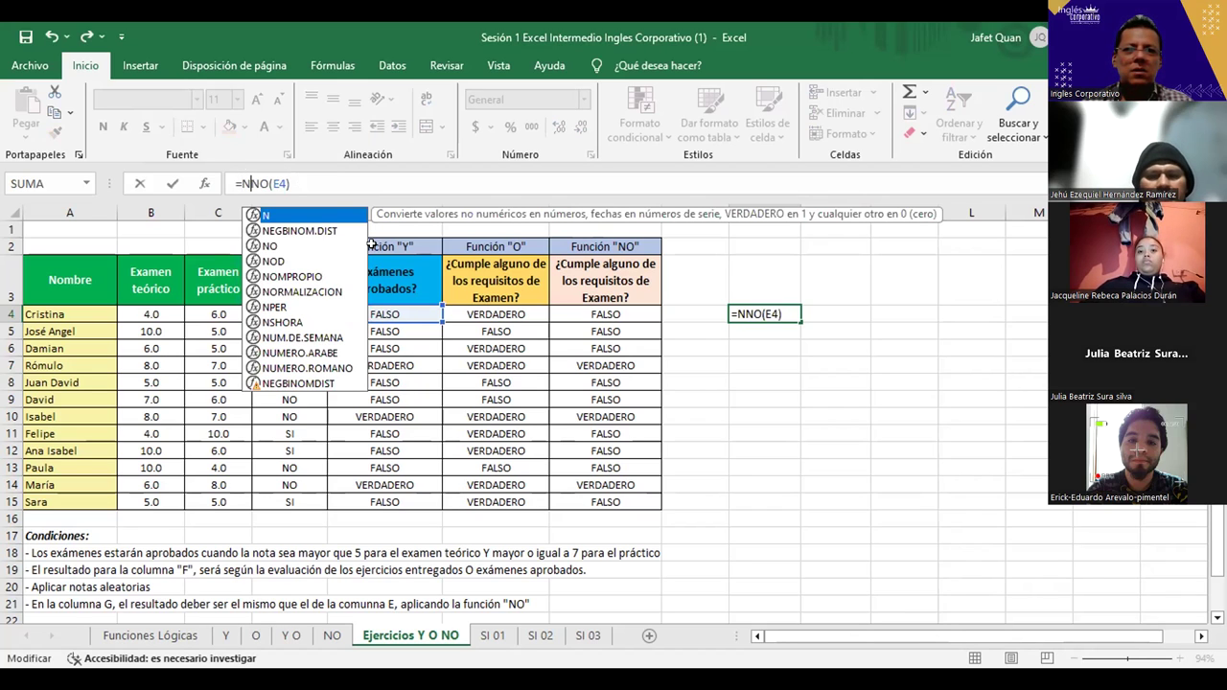
{"action": "type", "text": "O"}
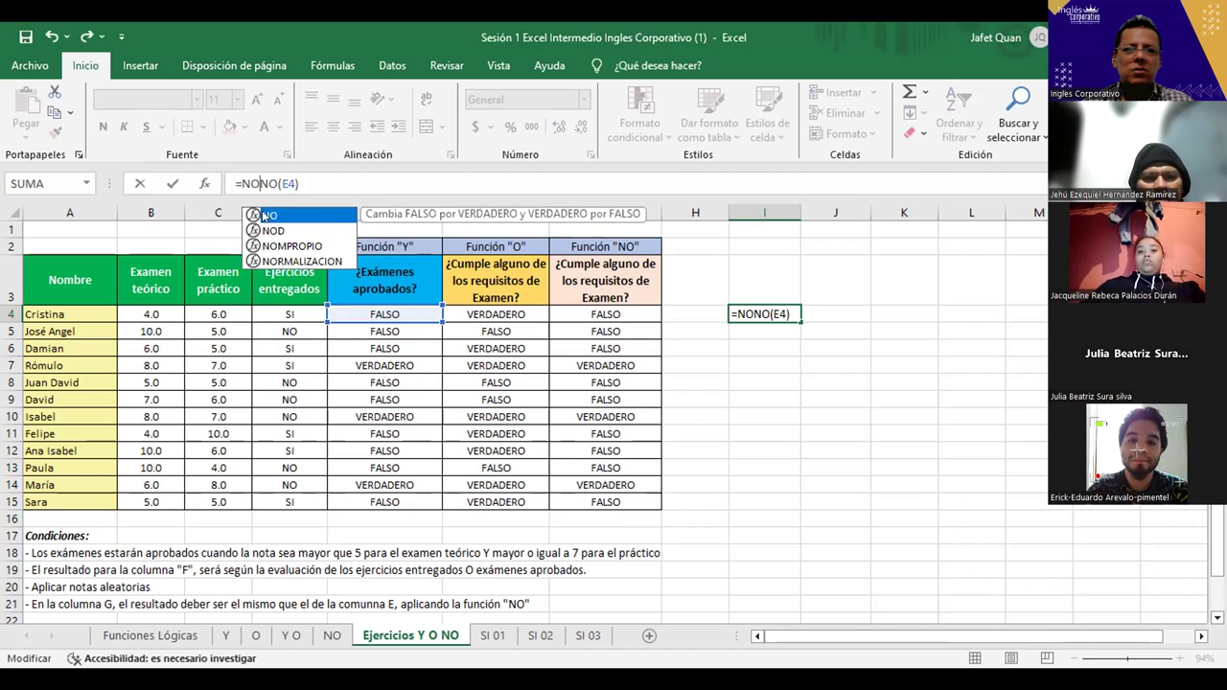
{"action": "type", "text": "("}
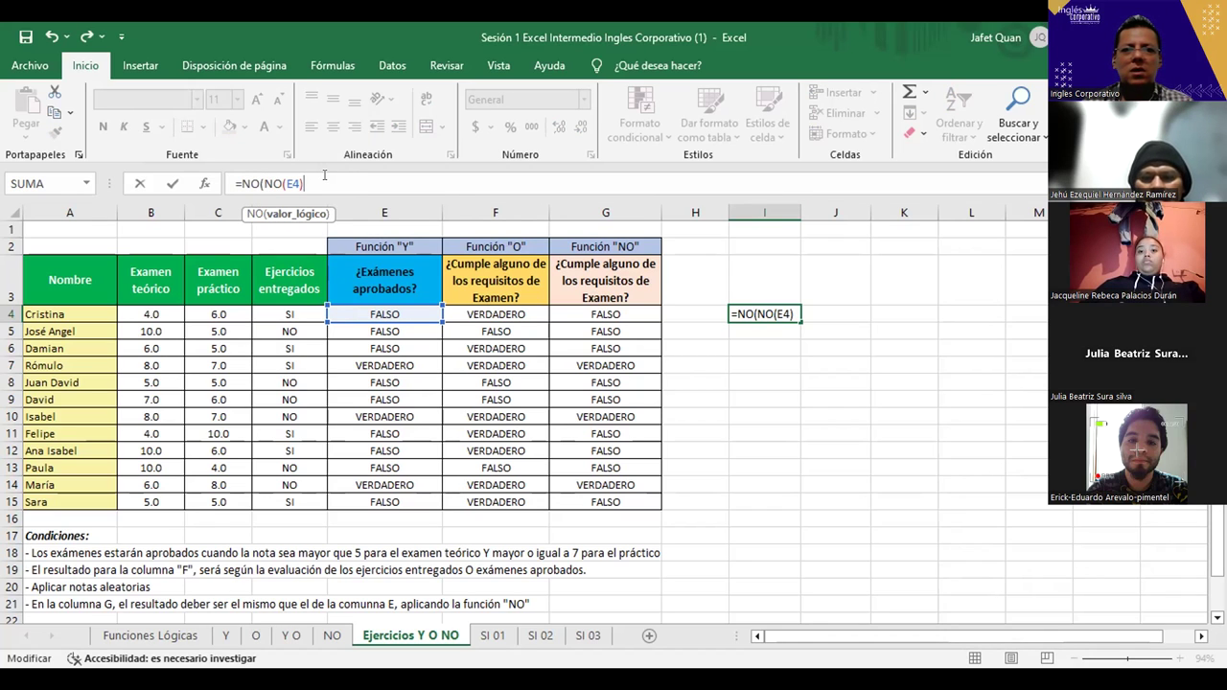
{"action": "type", "text": ")"}
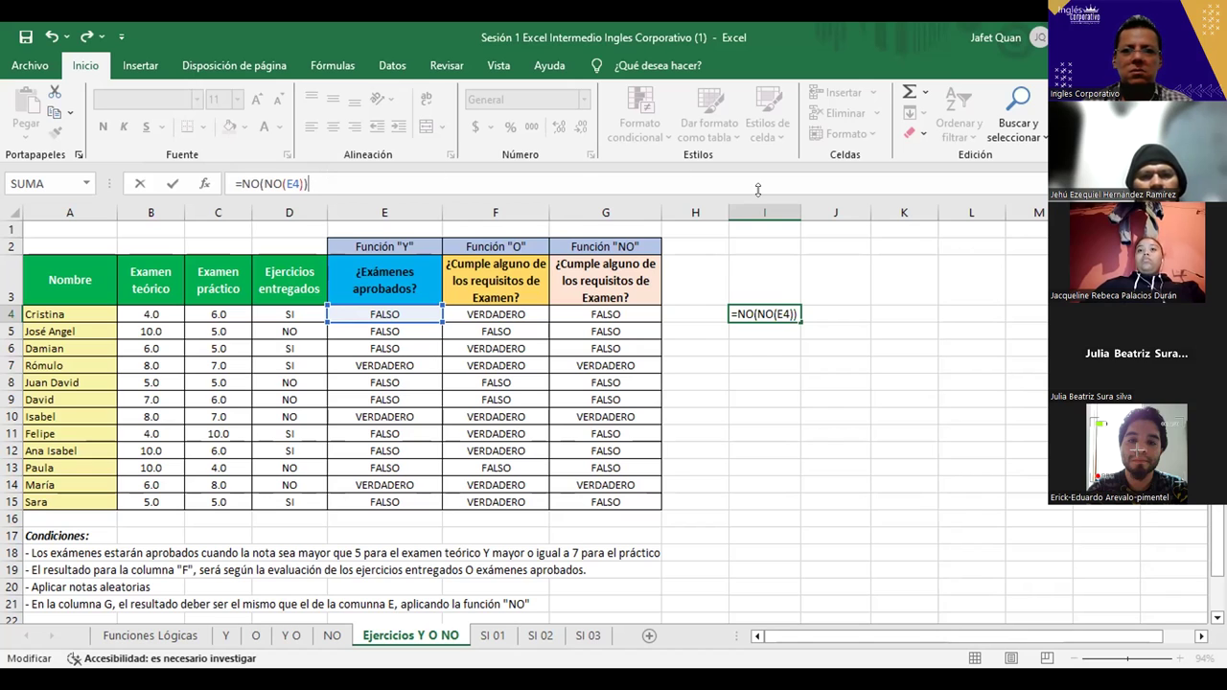
{"action": "key", "text": "Return"}
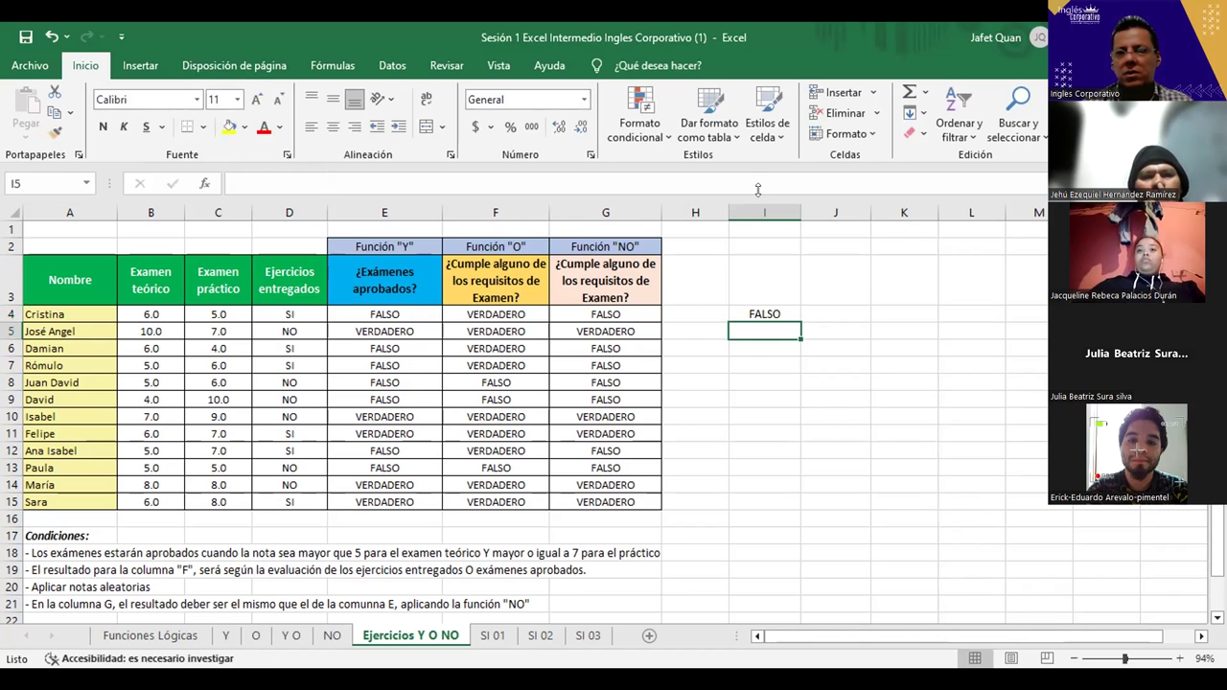
{"action": "key", "text": "Up"}
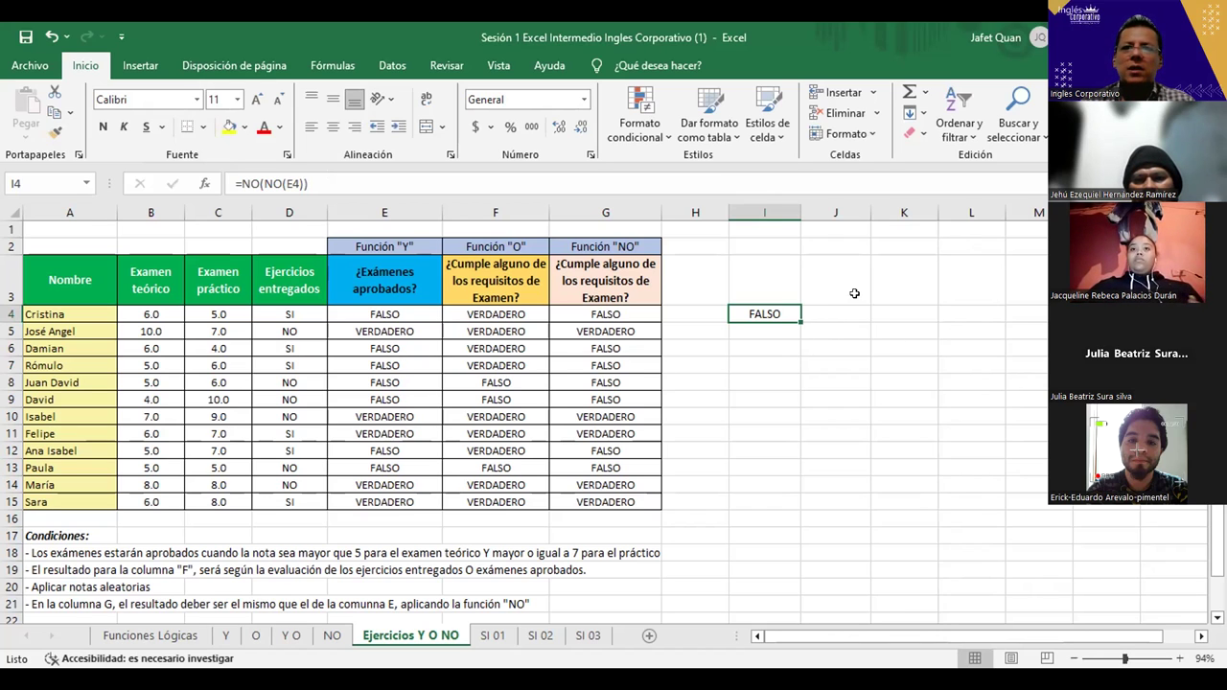
{"action": "mouse_move", "coordinate": [798, 318]}
{"action": "left_mouse_down"}
{"action": "mouse_move", "coordinate": [799, 505]}
{"action": "mouse_move", "coordinate": [798, 493]}
{"action": "left_mouse_up"}
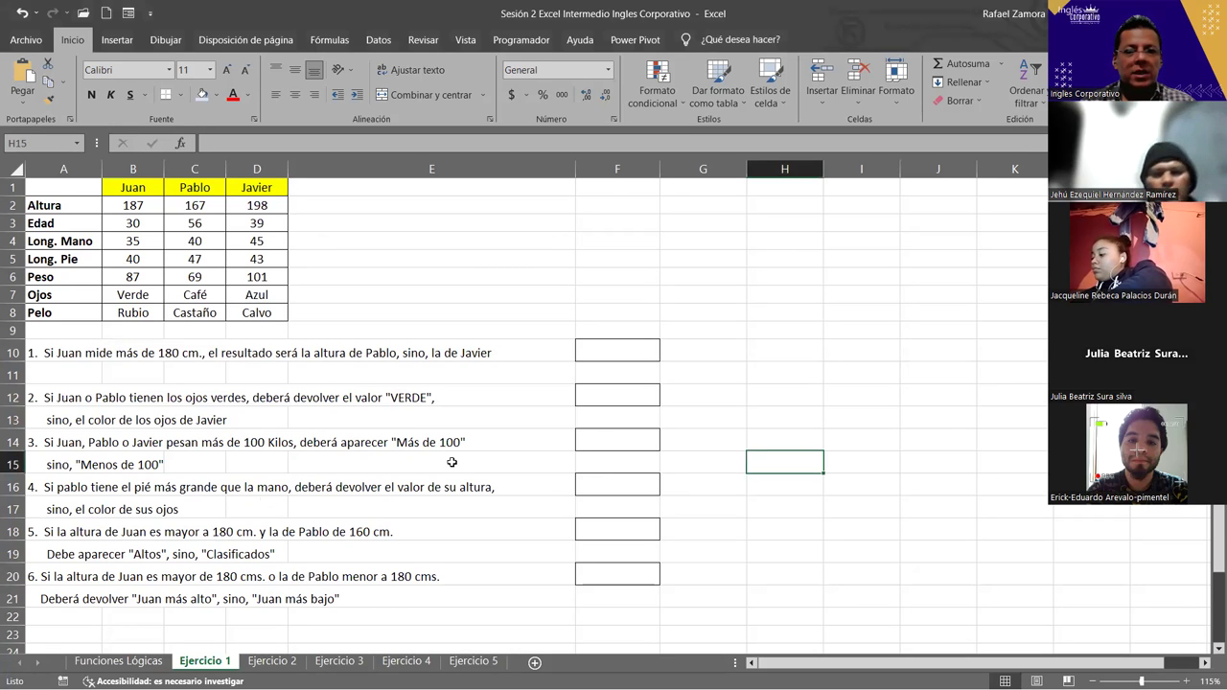
- Select cell F14 on the Ejercicio 1 sheet to answer question 3
{"action": "left_click", "coordinate": [640, 440]}
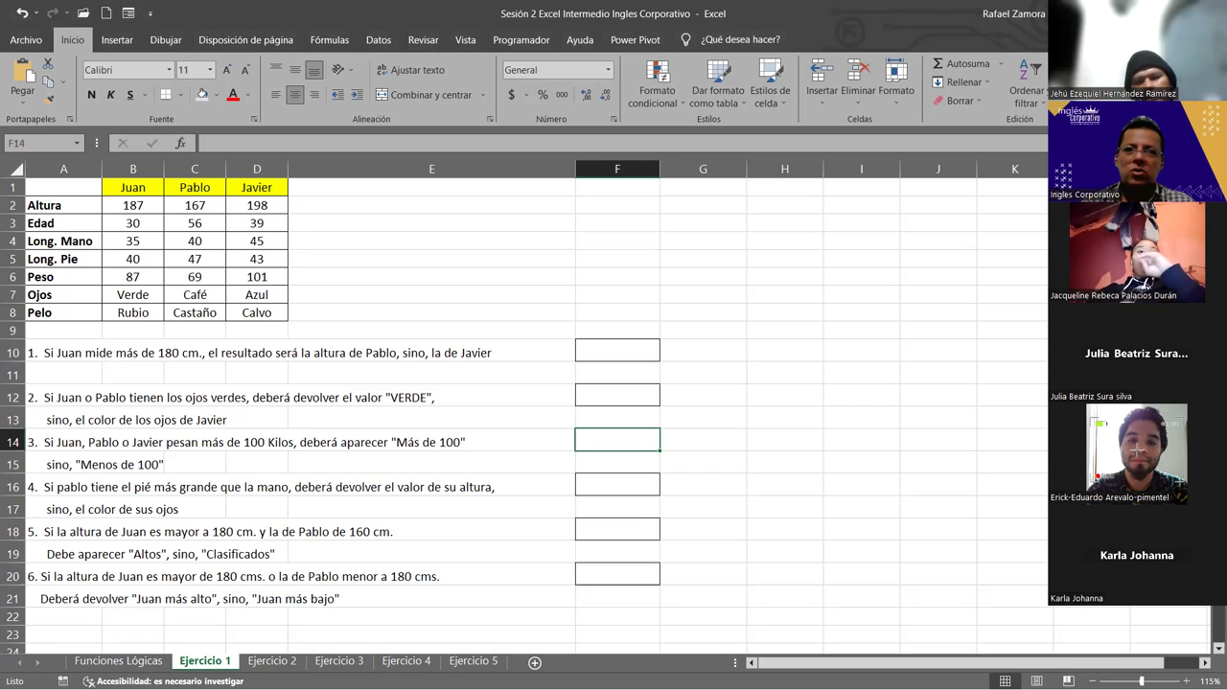
{"action": "left_click", "coordinate": [1098, 640]}
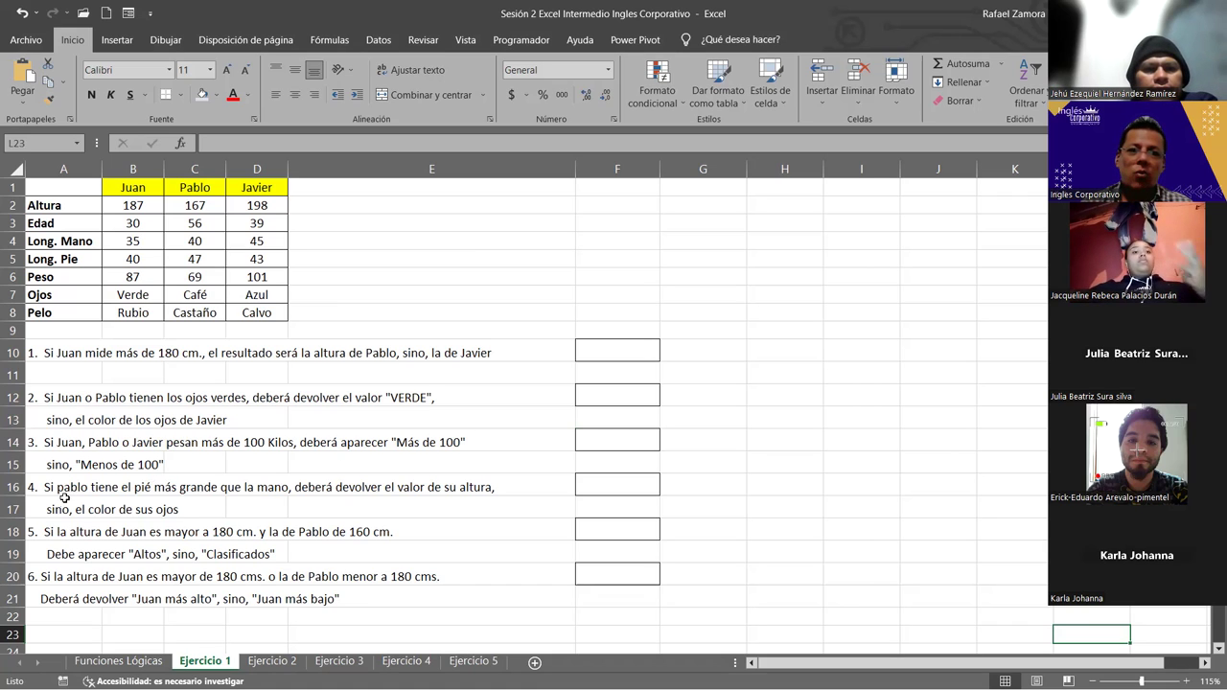
{"action": "left_click", "coordinate": [617, 448]}
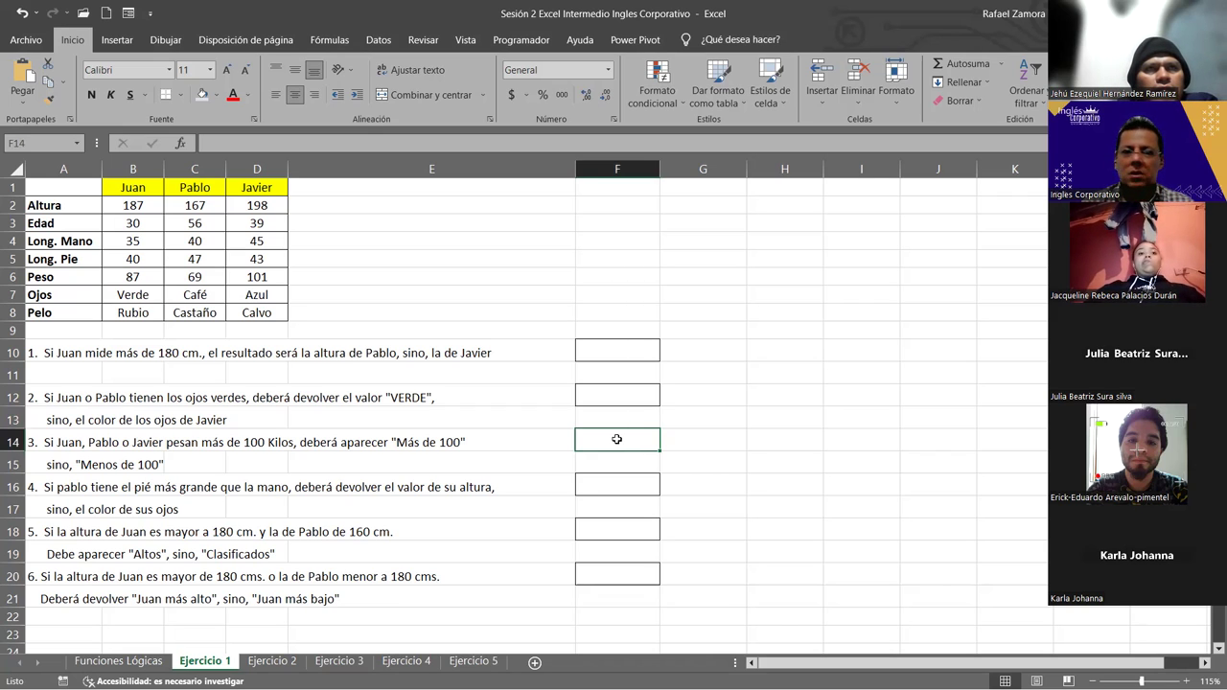
- Start the F14 formula as =SI(O(B6>100, using Juan's weight in B6
{"action": "type", "text": "="}
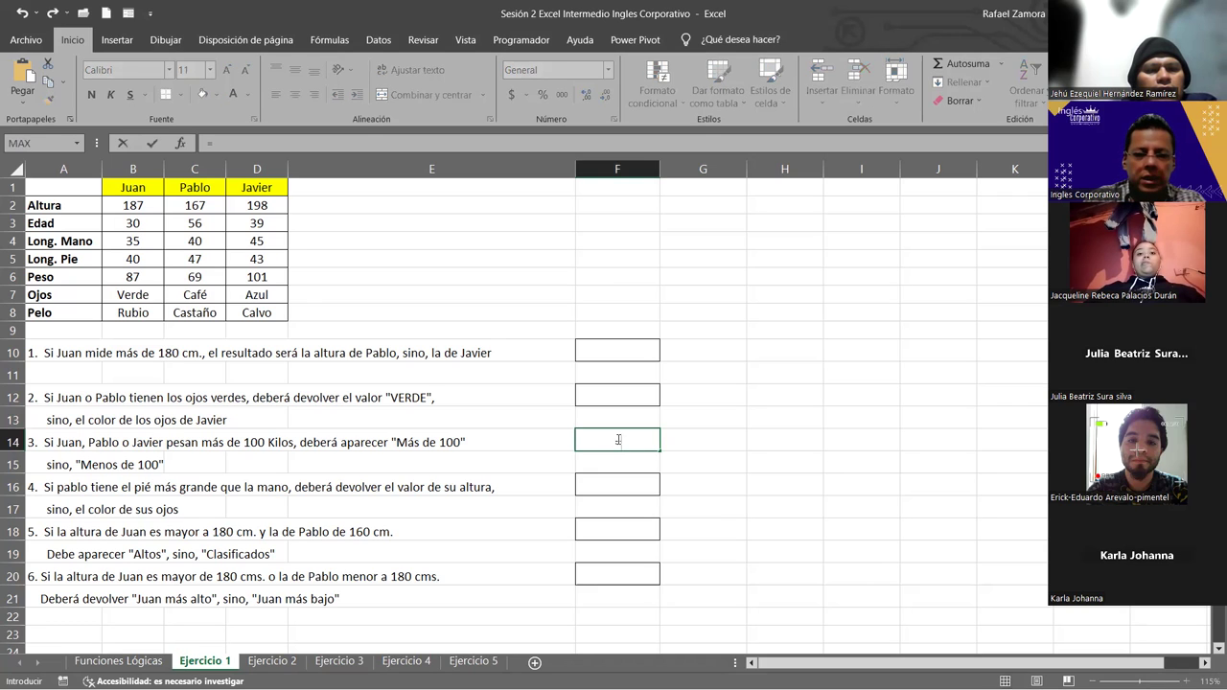
{"action": "type", "text": "SI"}
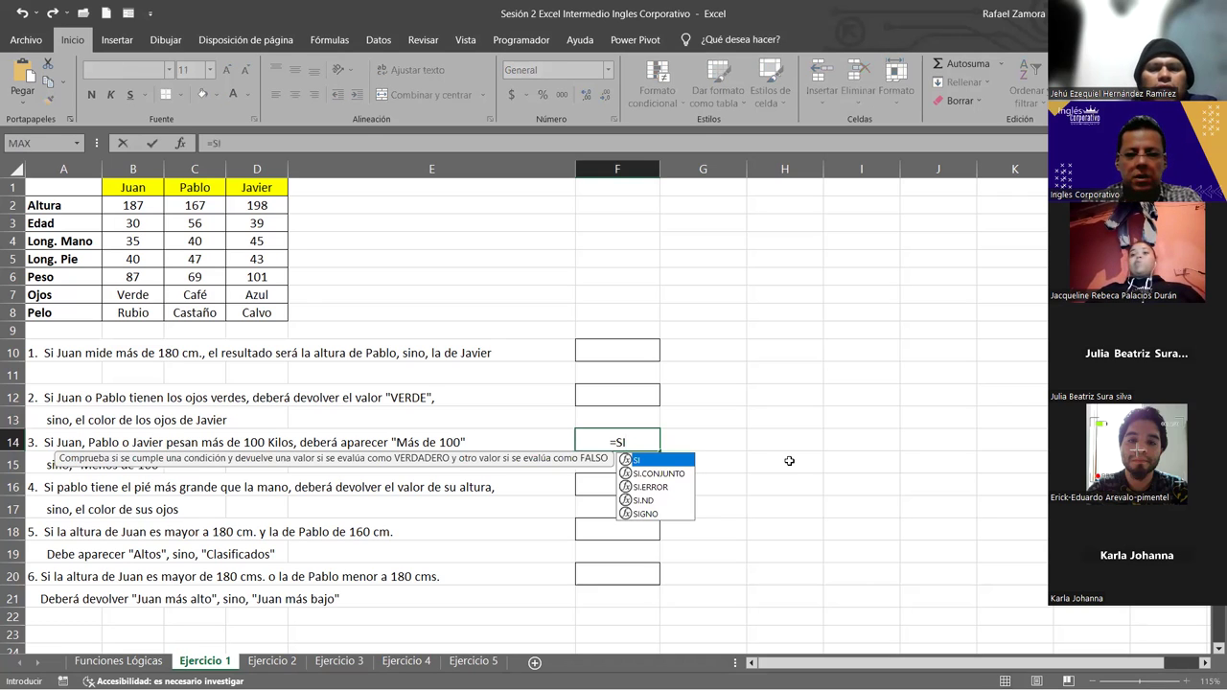
{"action": "type", "text": "("}
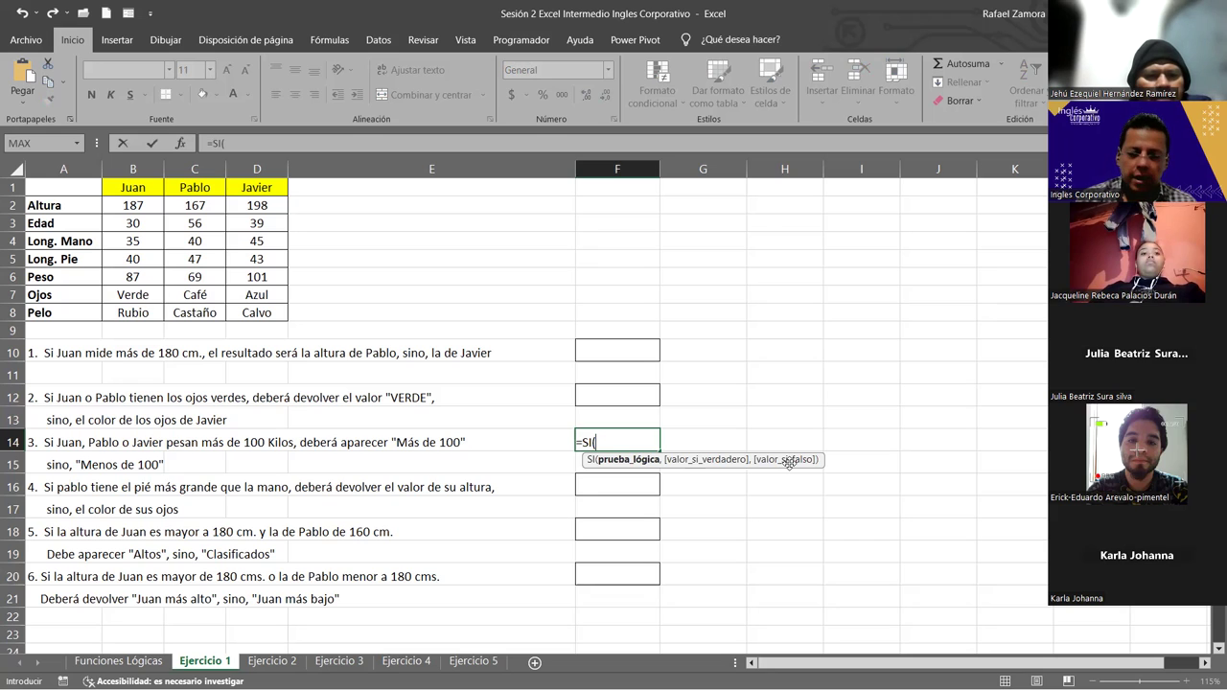
{"action": "type", "text": "O"}
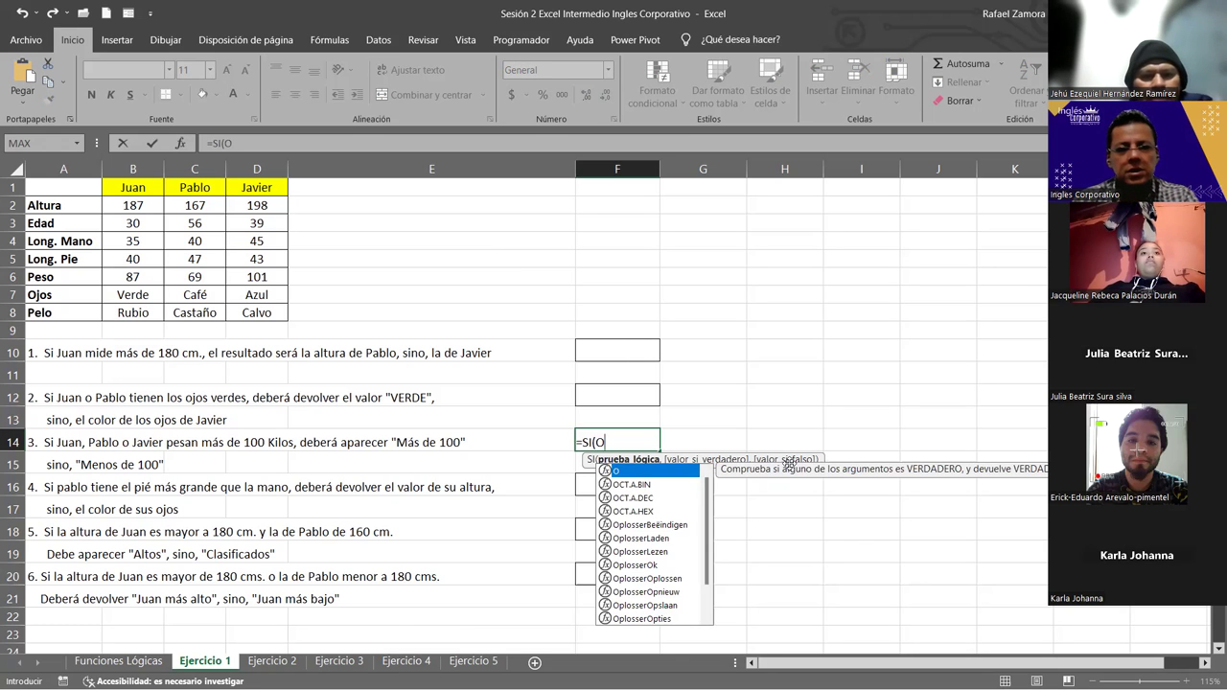
{"action": "type", "text": "("}
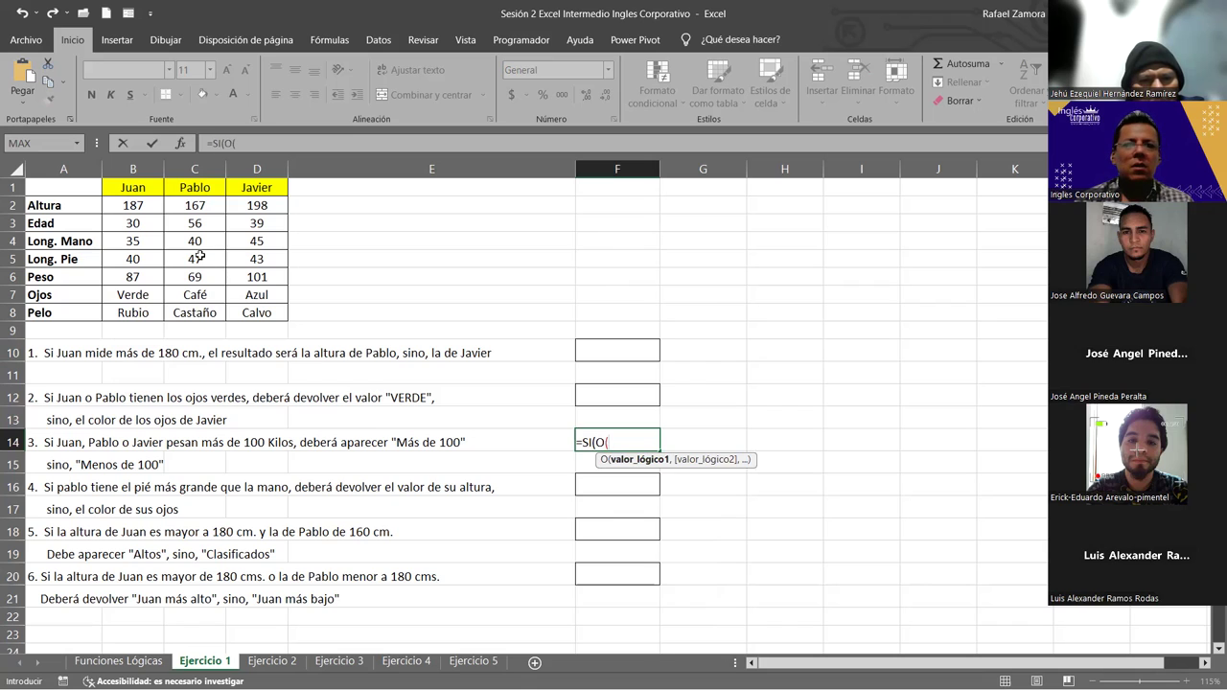
{"action": "left_click", "coordinate": [140, 277]}
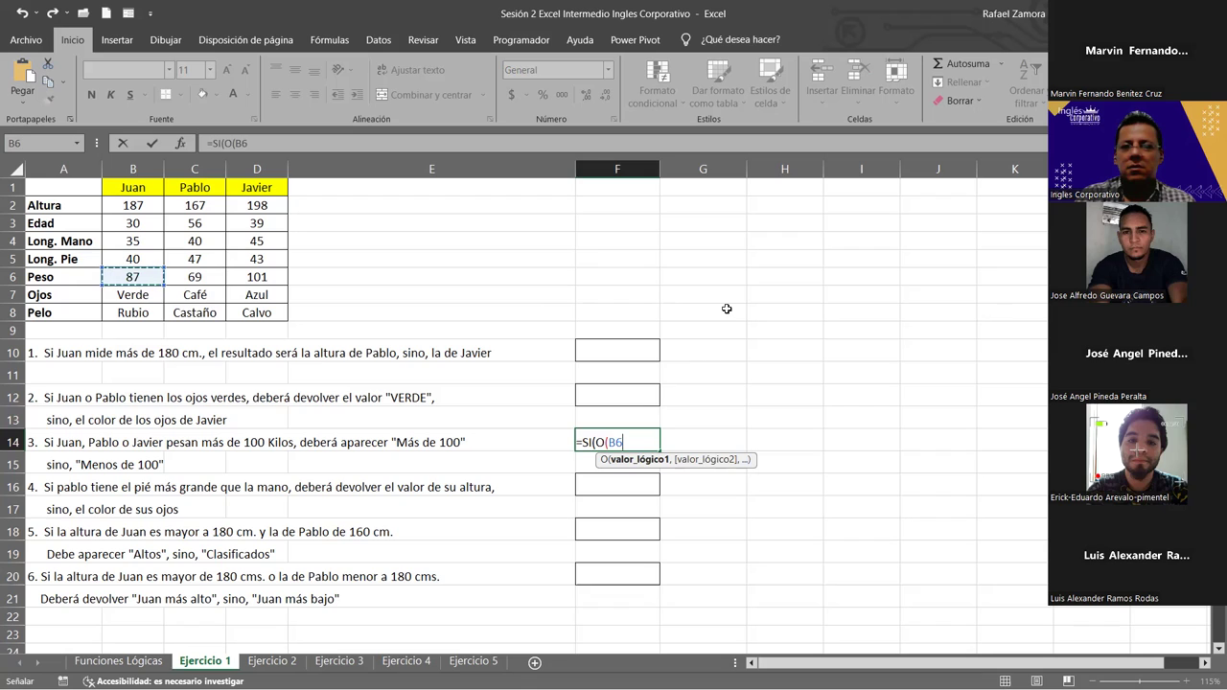
{"action": "type", "text": ">100"}
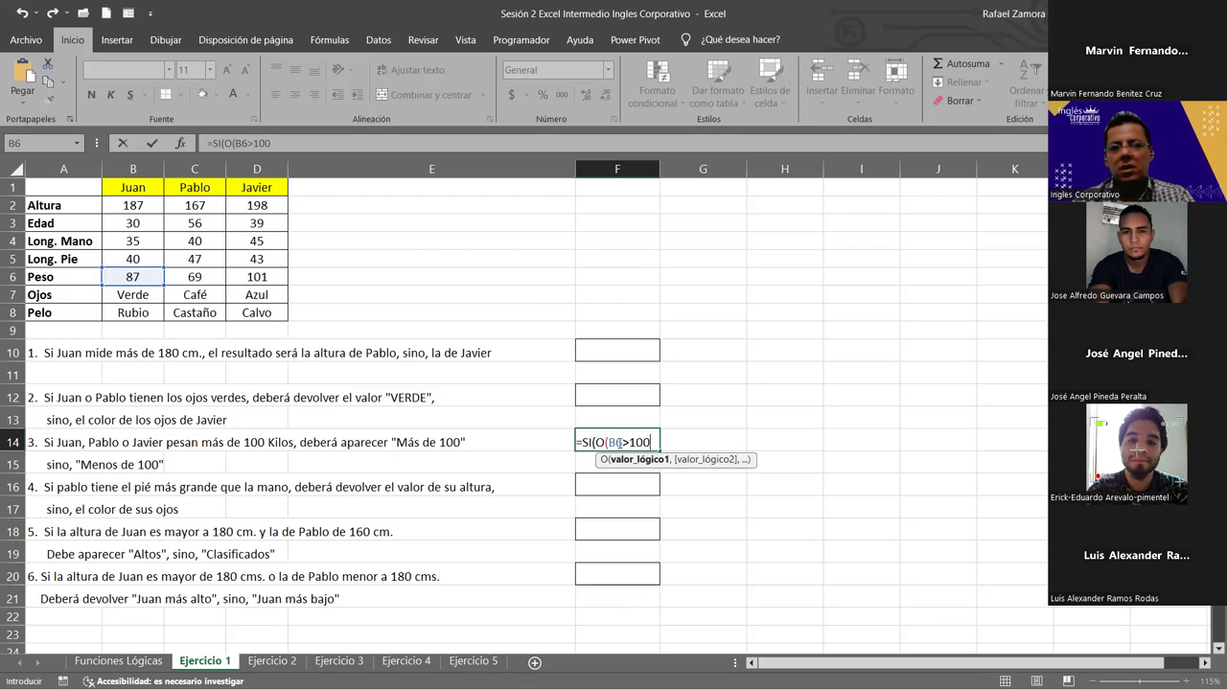
{"action": "left_click_drag", "start_coordinate": [650, 442], "coordinate": [622, 442]}
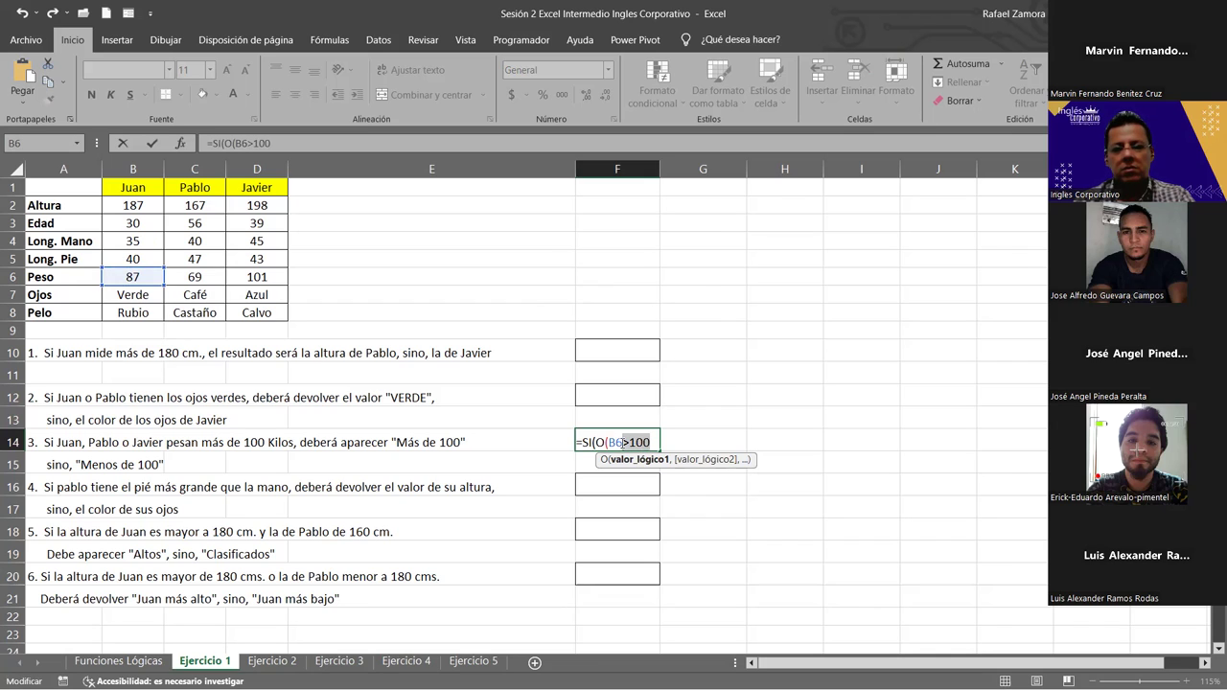
{"action": "left_click", "coordinate": [617, 442]}
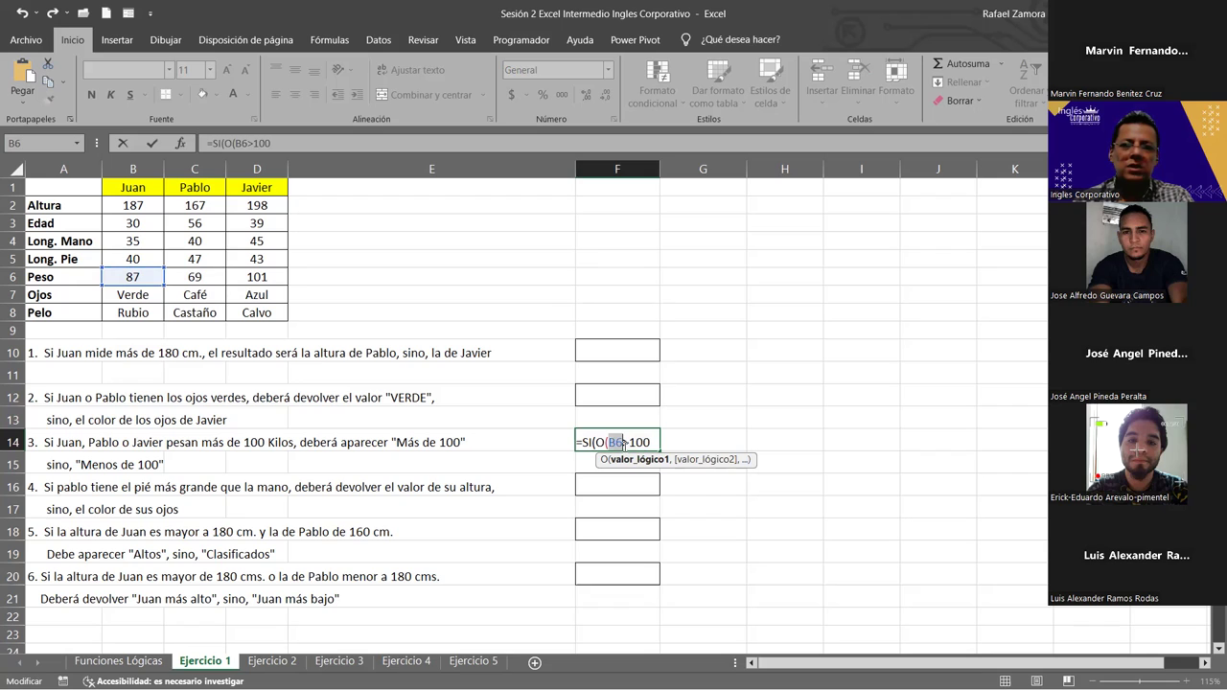
{"action": "left_click", "coordinate": [652, 442]}
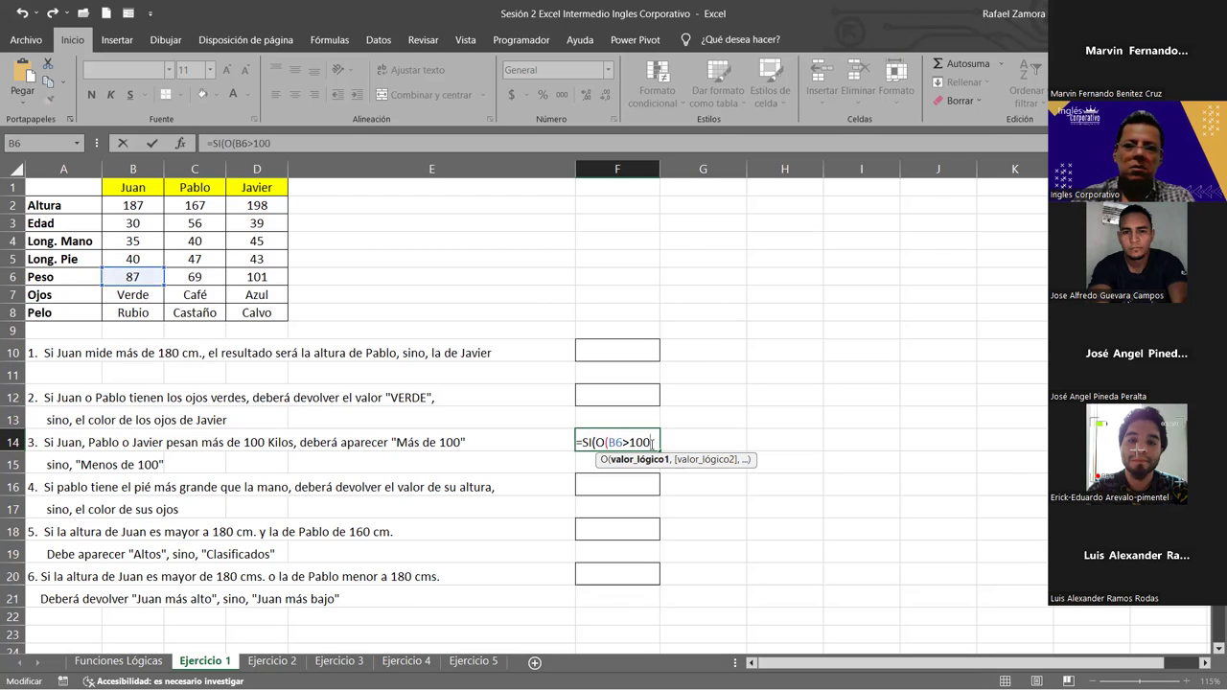
- Add C6>100 and D6>100 to the OR test, with results "Mas de 100" and "Menos de 100"
{"action": "type", "text": ","}
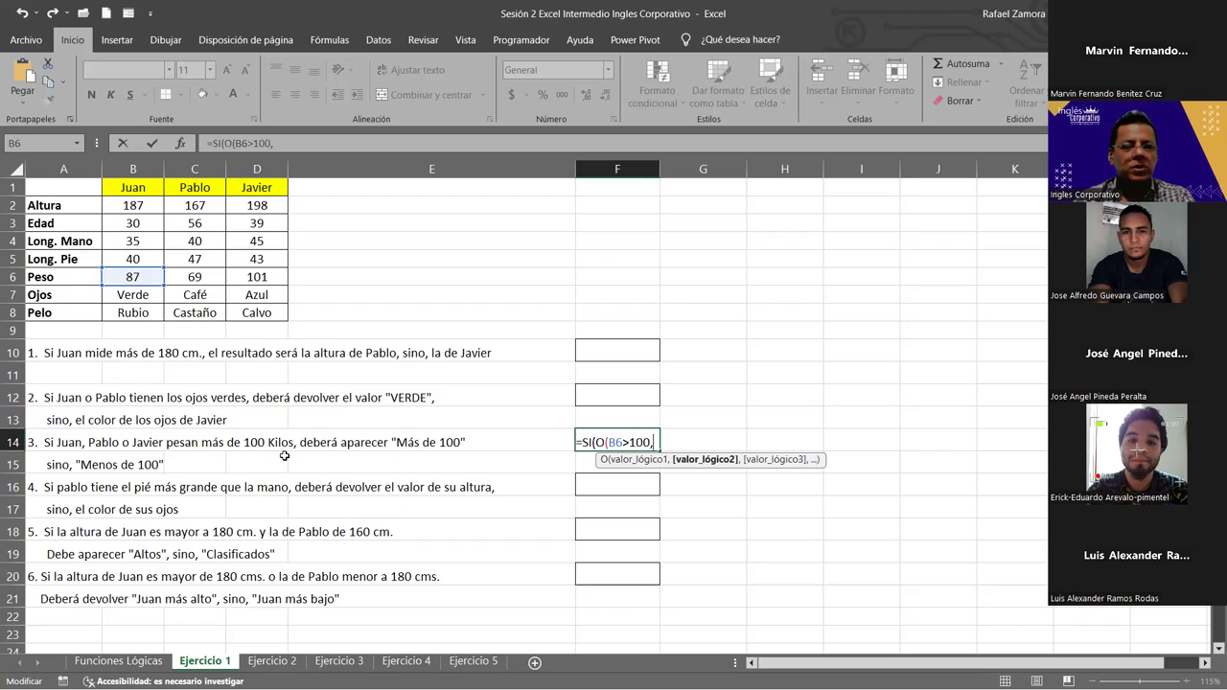
{"action": "left_click", "coordinate": [199, 278]}
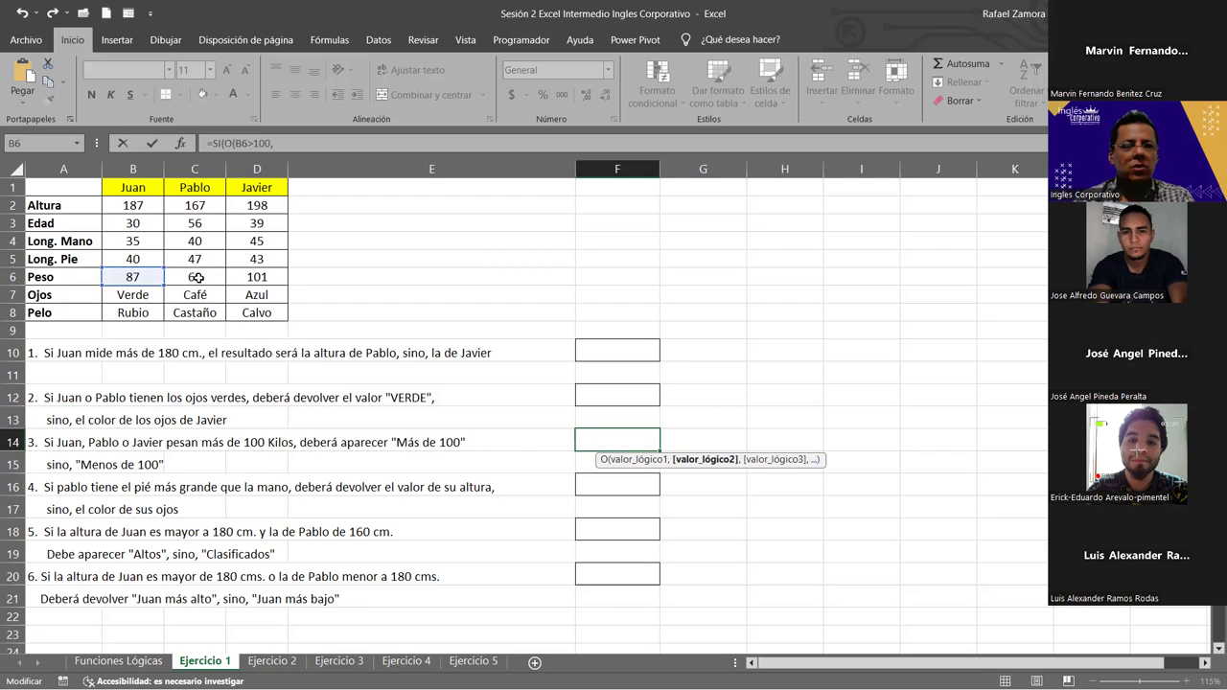
{"action": "type", "text": "C6>100"}
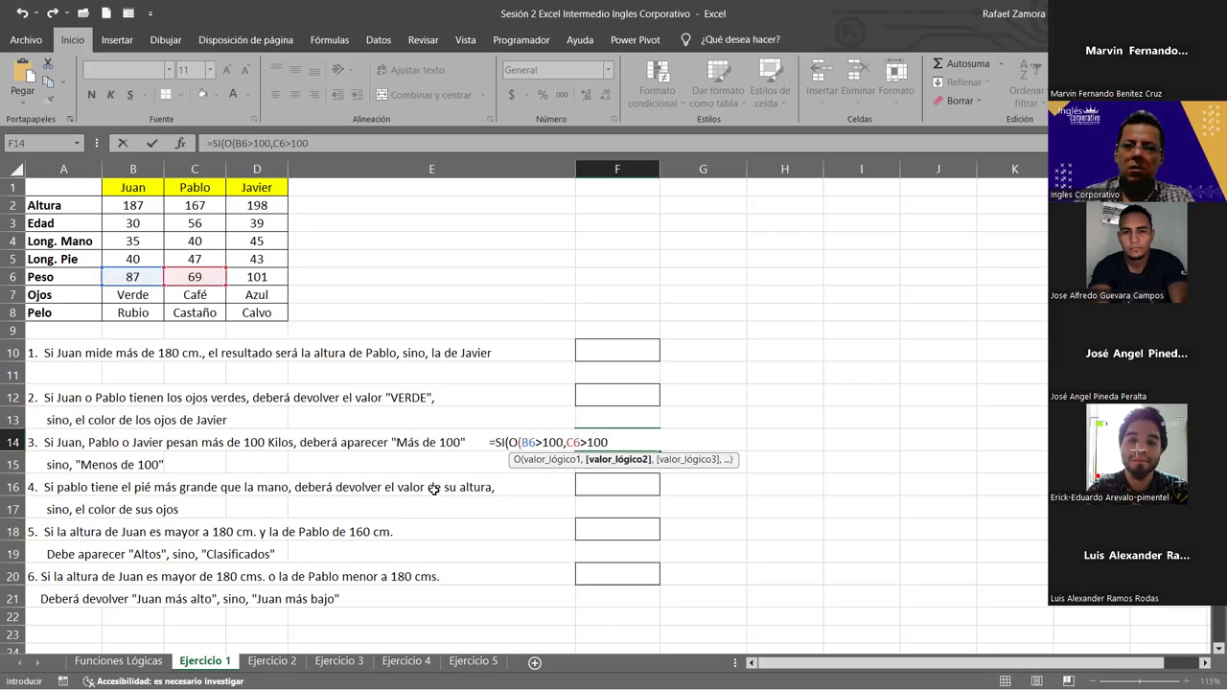
{"action": "type", "text": ","}
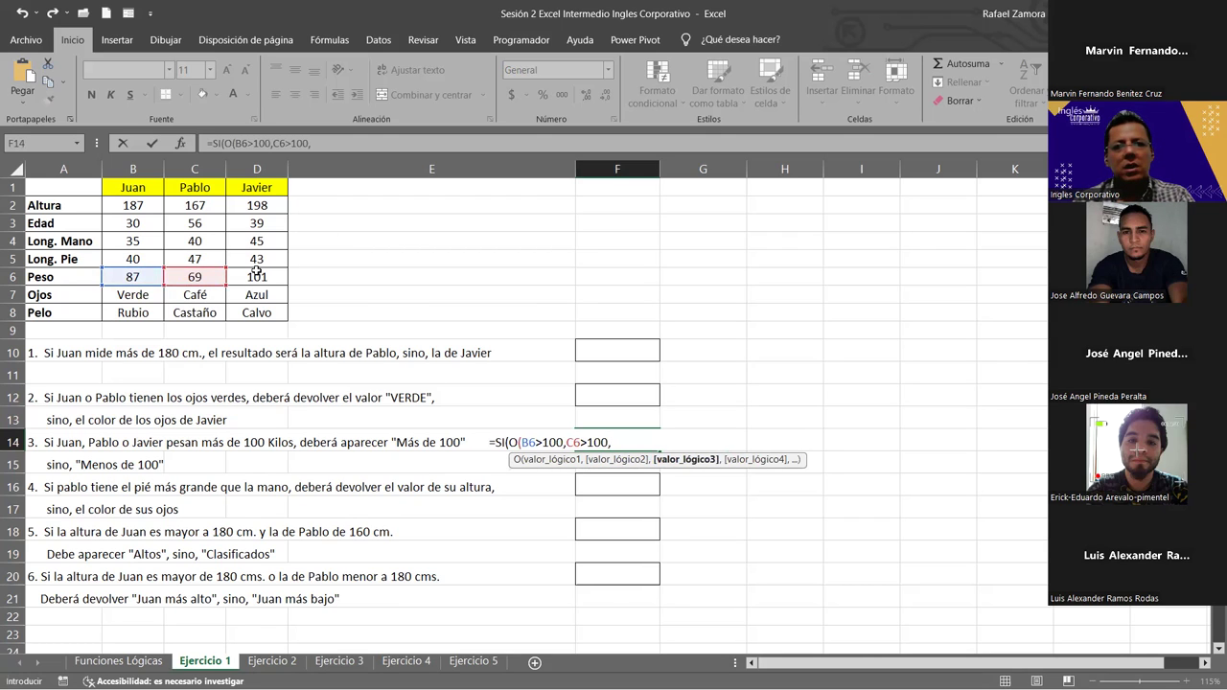
{"action": "left_click", "coordinate": [256, 276]}
{"action": "type", "text": ">100"}
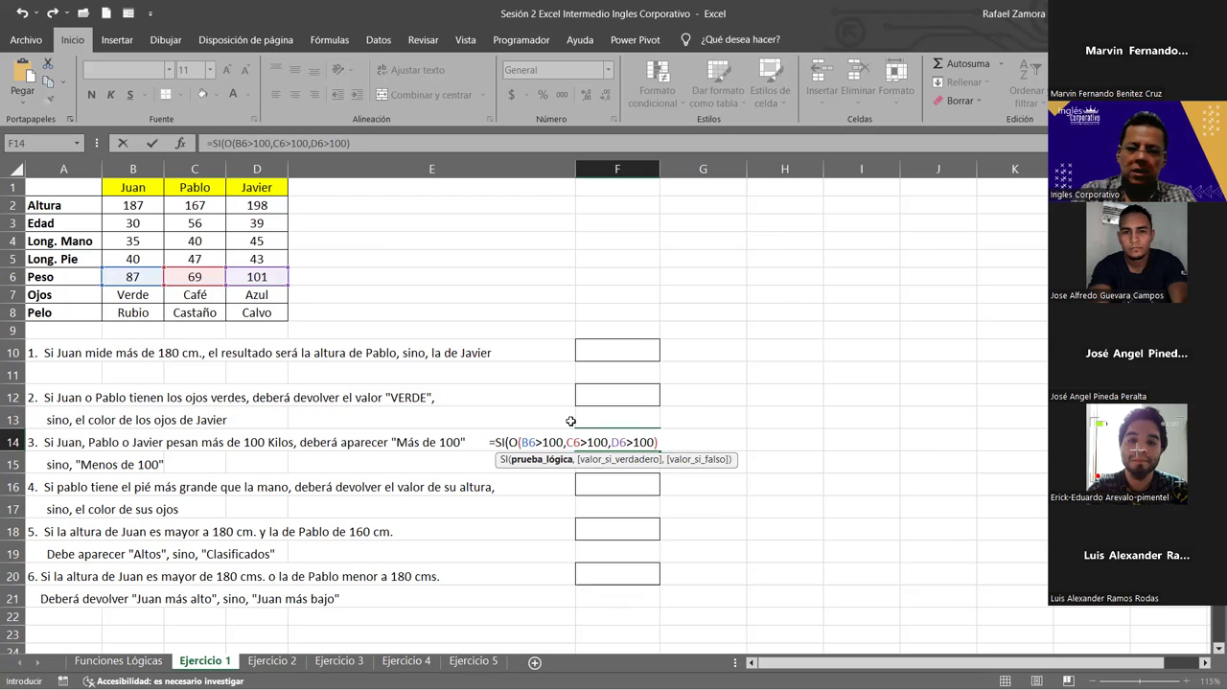
{"action": "type", "text": ","}
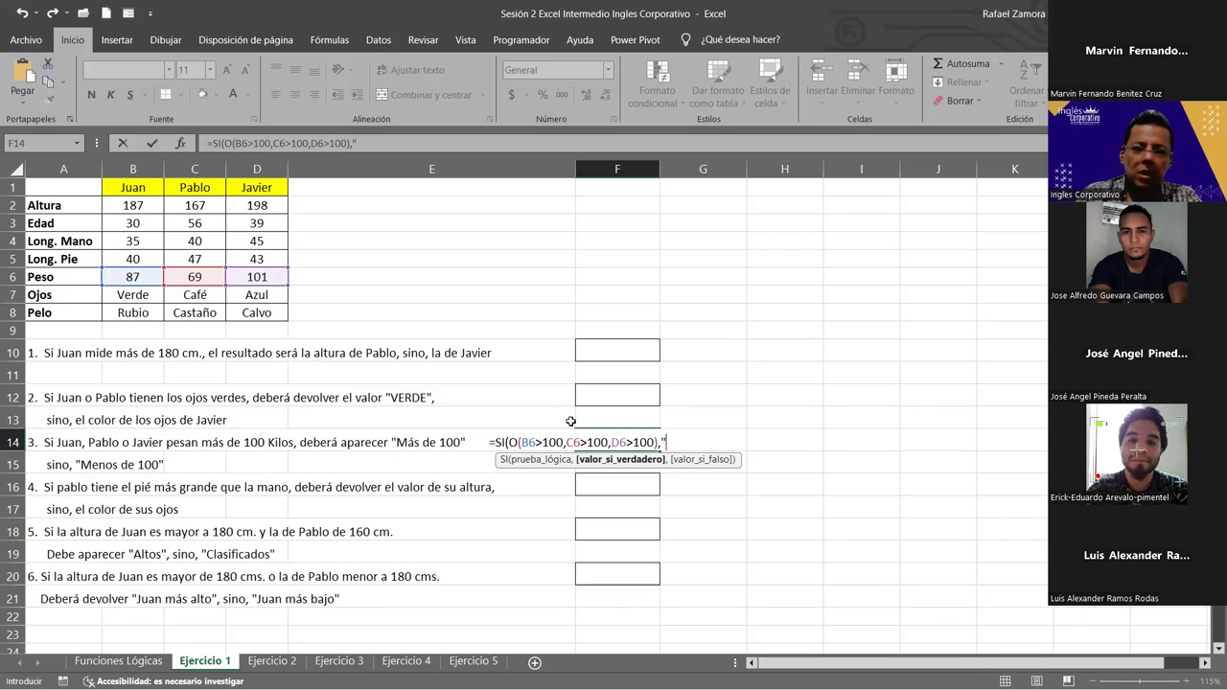
{"action": "type", "text": "Mas de 100\""}
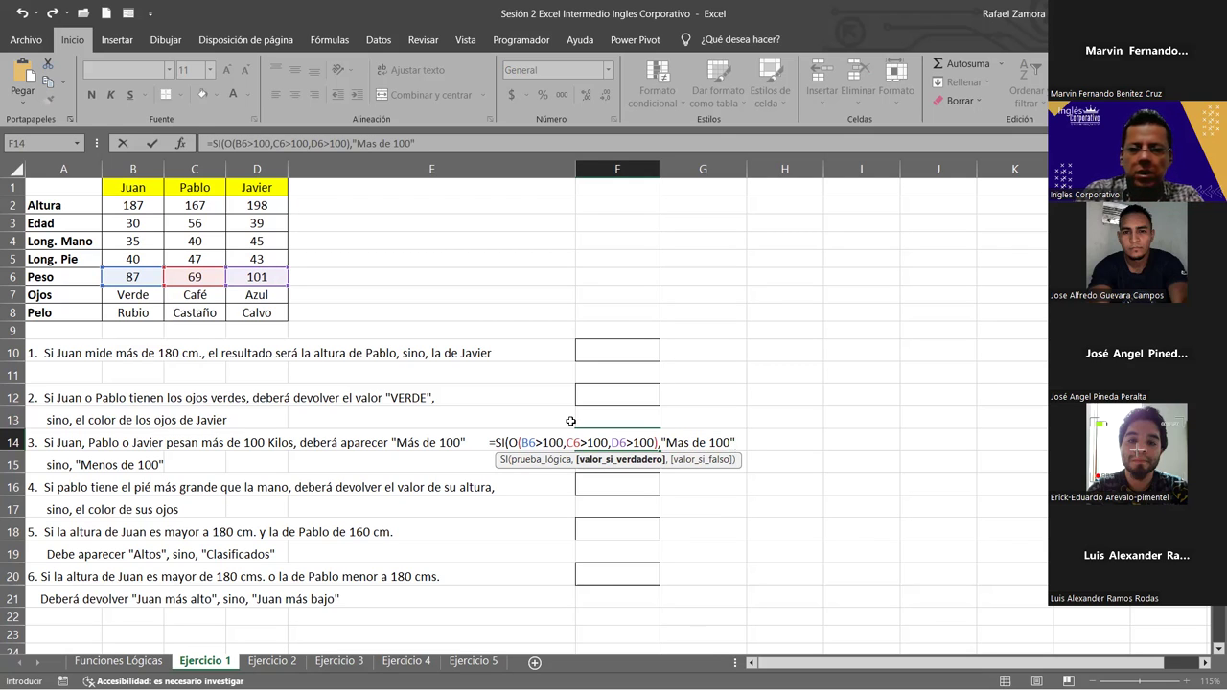
{"action": "type", "text": ","}
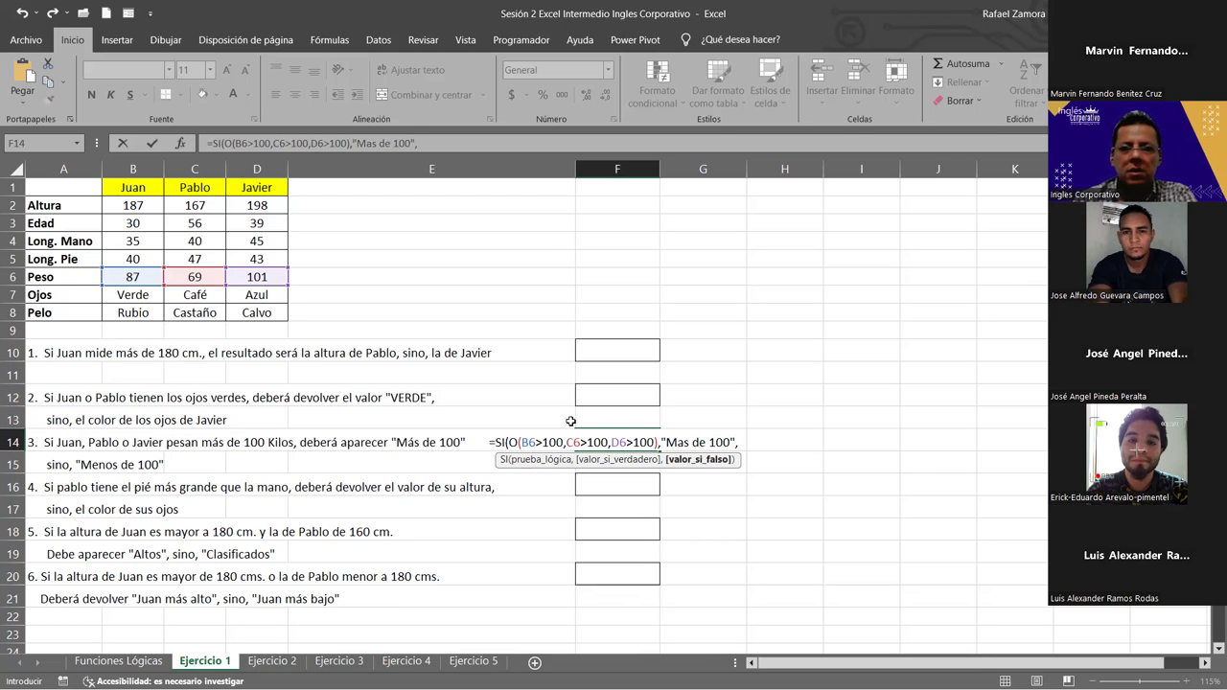
{"action": "type", "text": "\""}
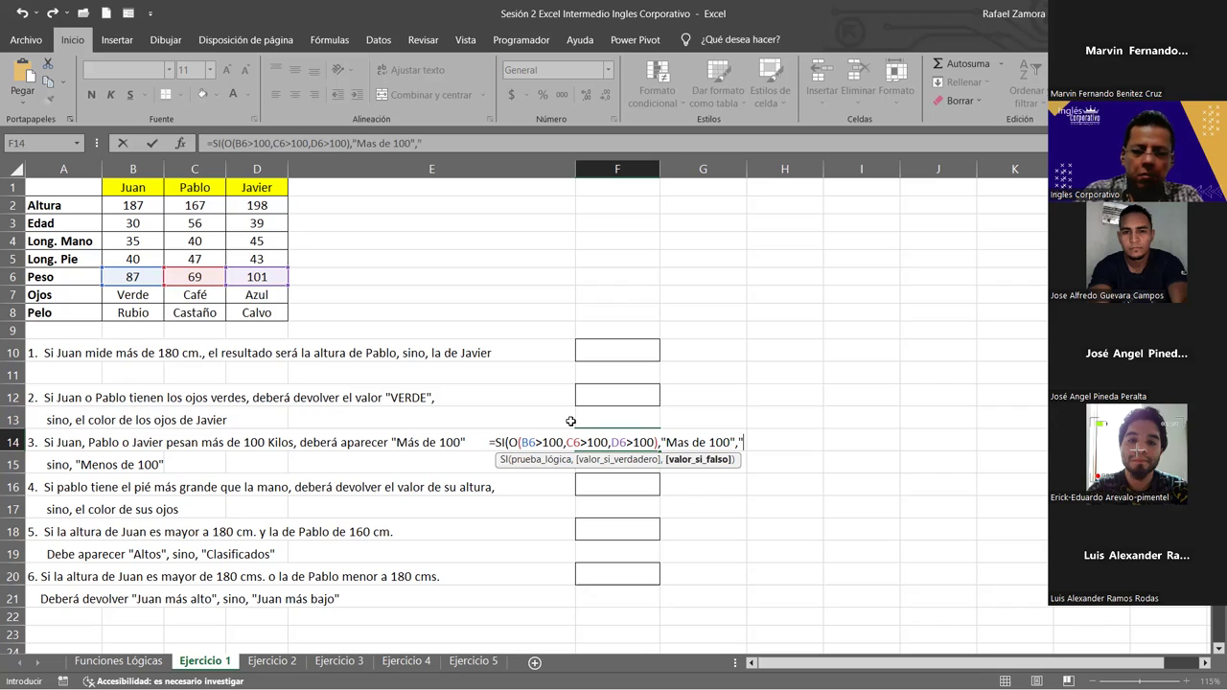
{"action": "type", "text": "Menos de 100\""}
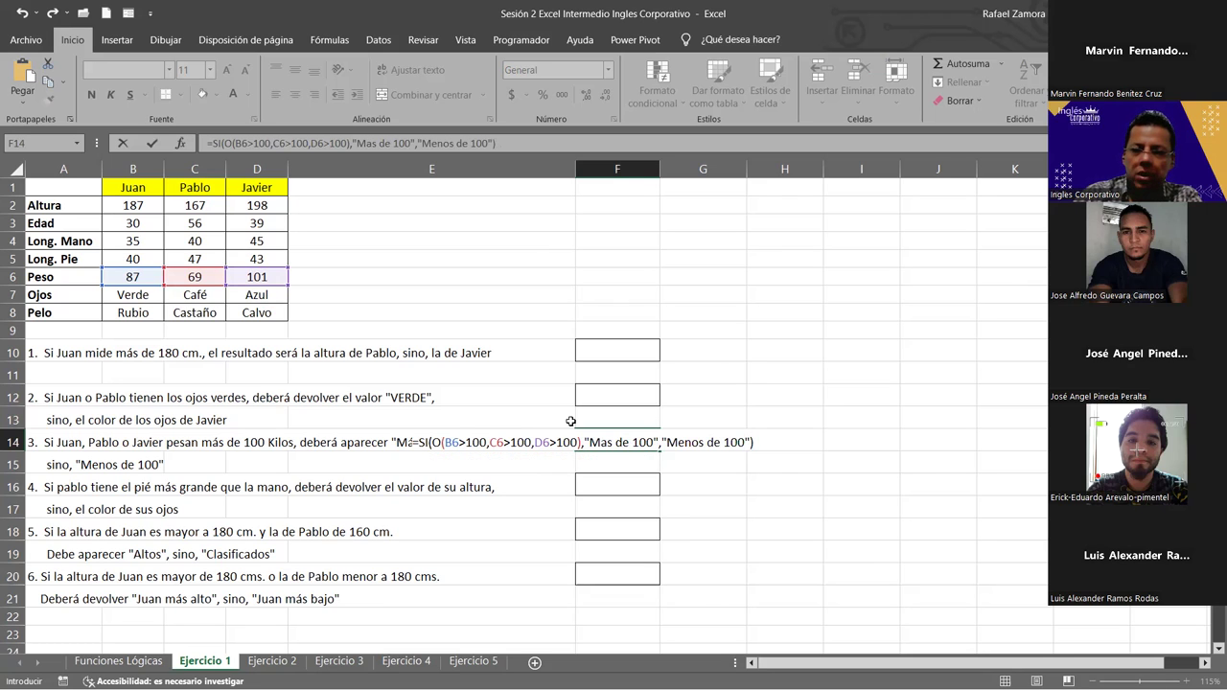
{"action": "key", "text": "Return"}
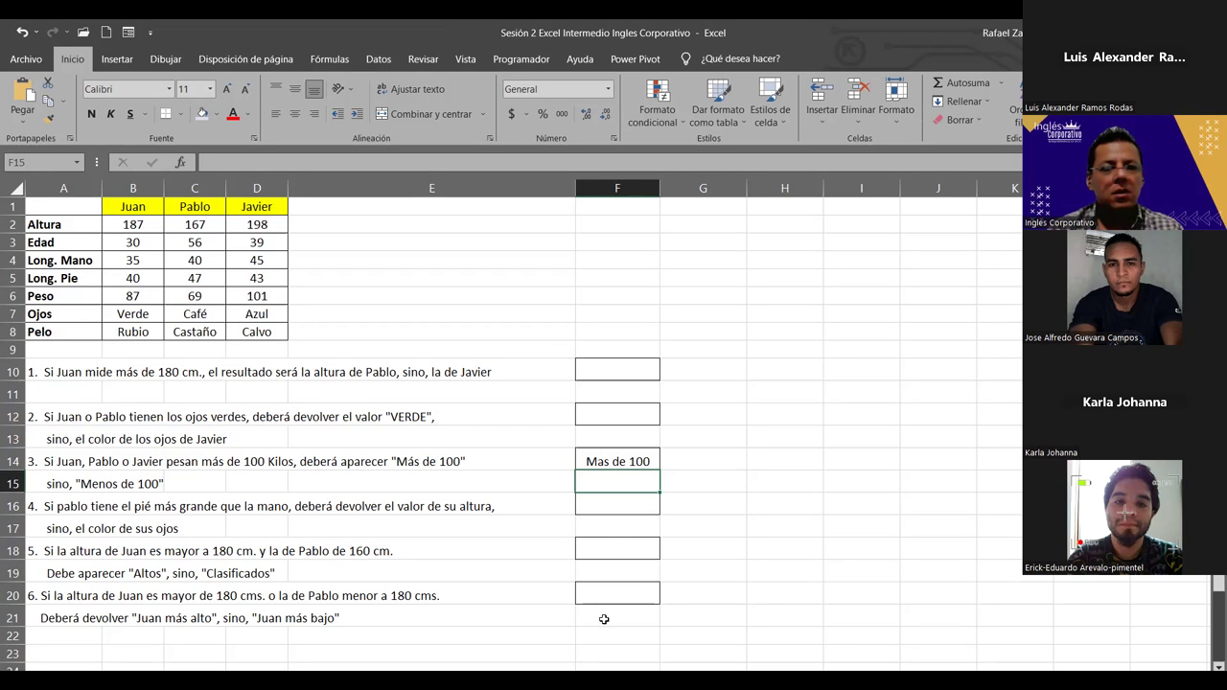
{"action": "left_click", "coordinate": [612, 552]}
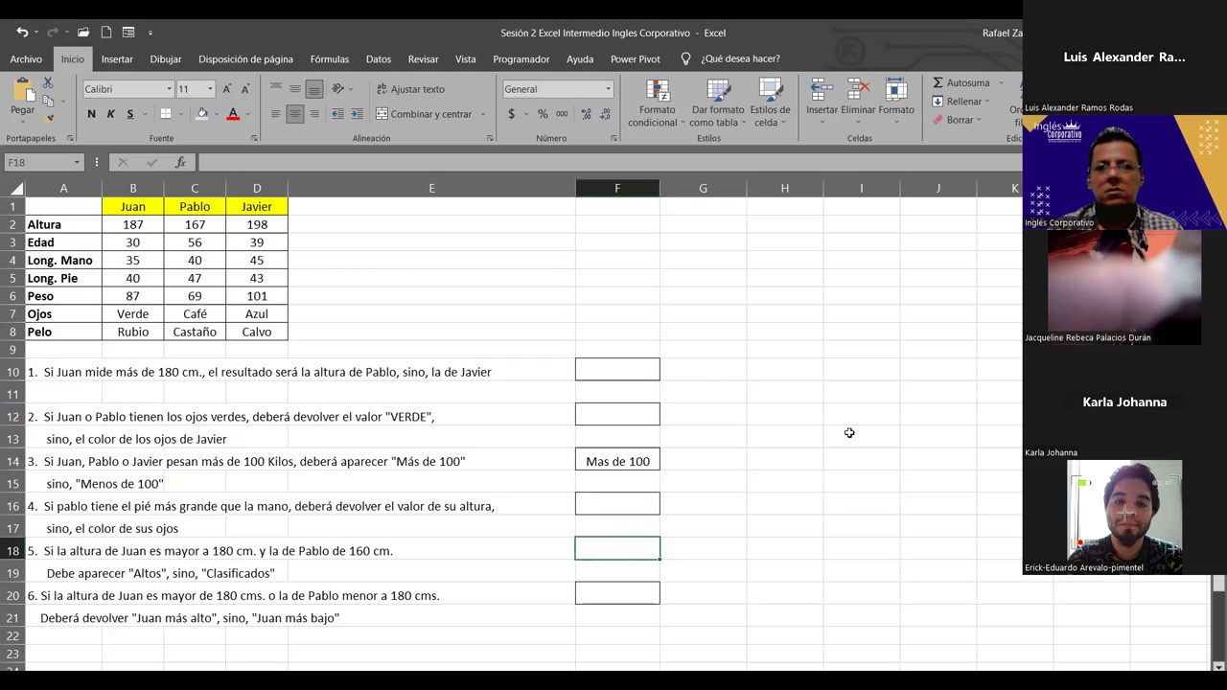
{"action": "double_click", "coordinate": [629, 463]}
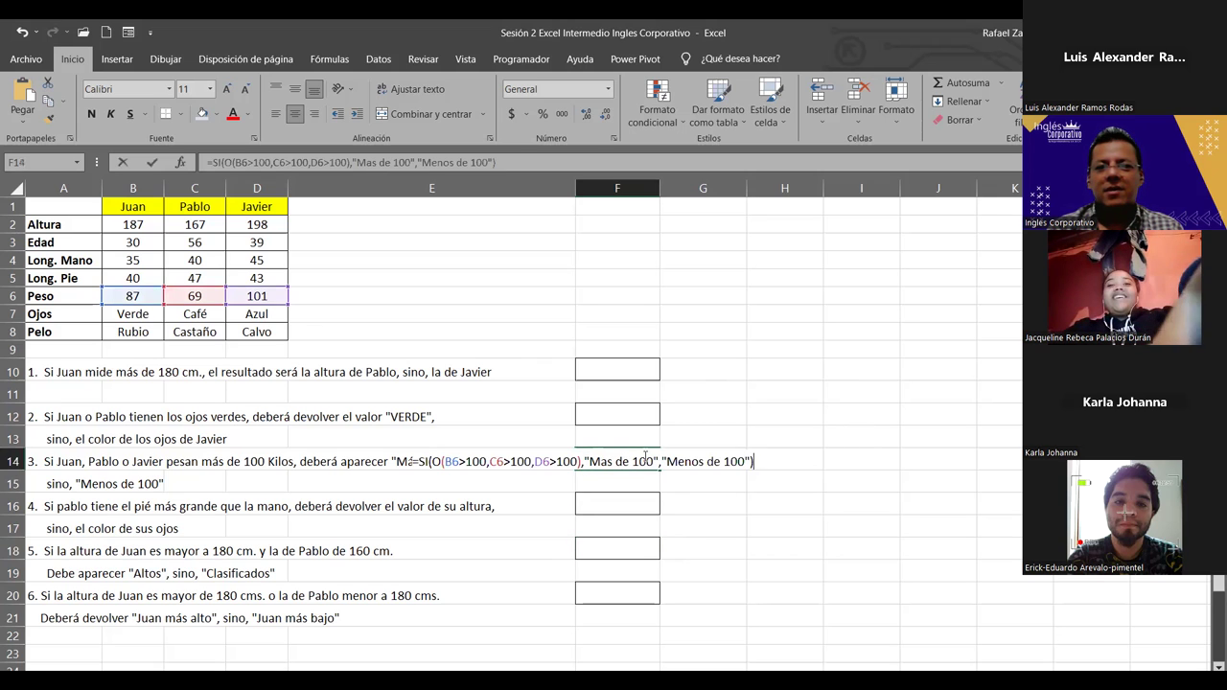
{"action": "left_click", "coordinate": [764, 459]}
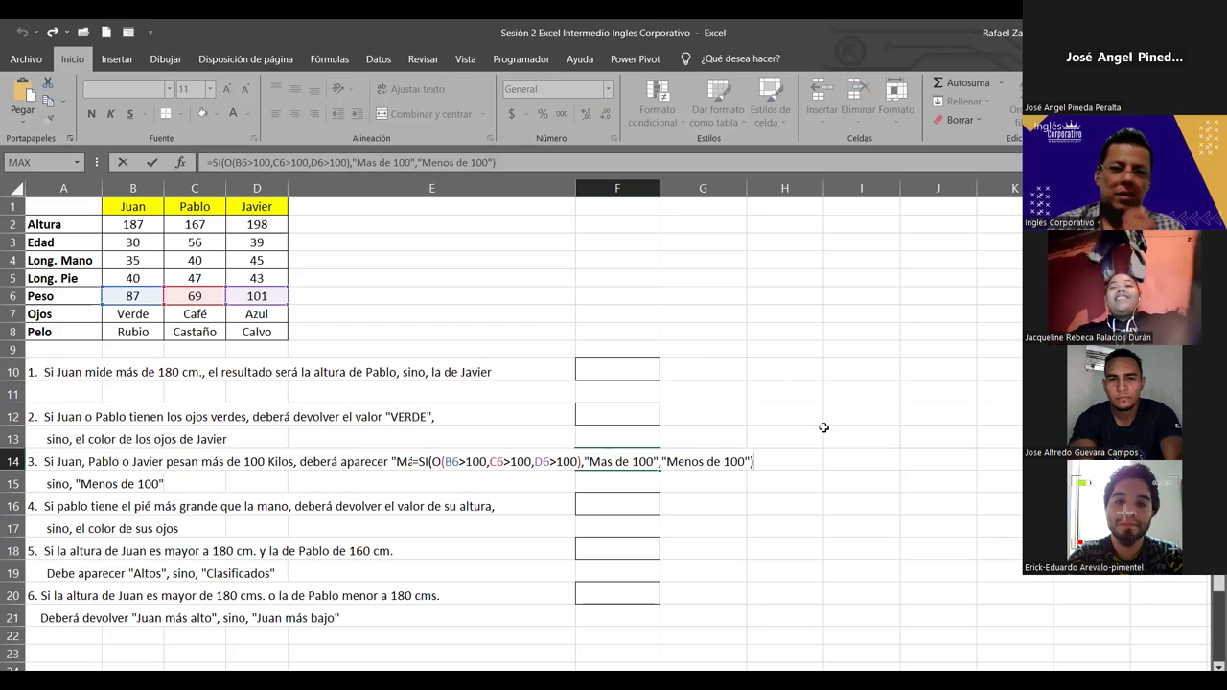
{"action": "key", "text": "Return"}
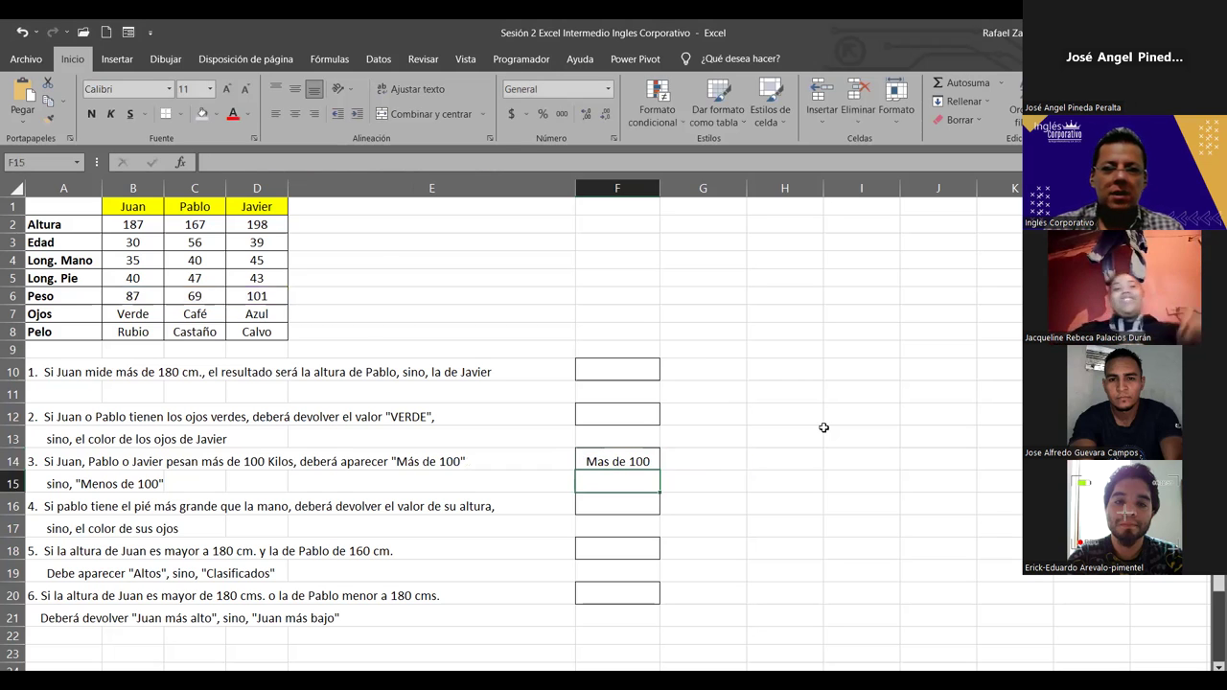
{"action": "left_click", "coordinate": [613, 553]}
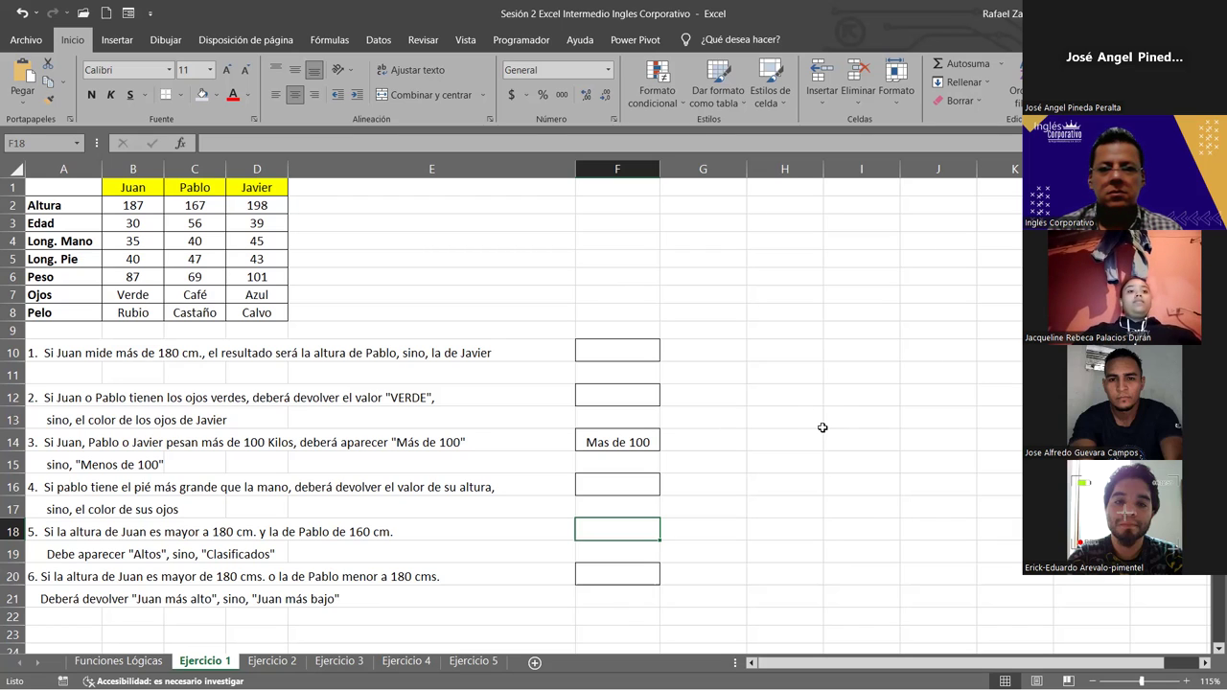
{"action": "left_click", "coordinate": [796, 418]}
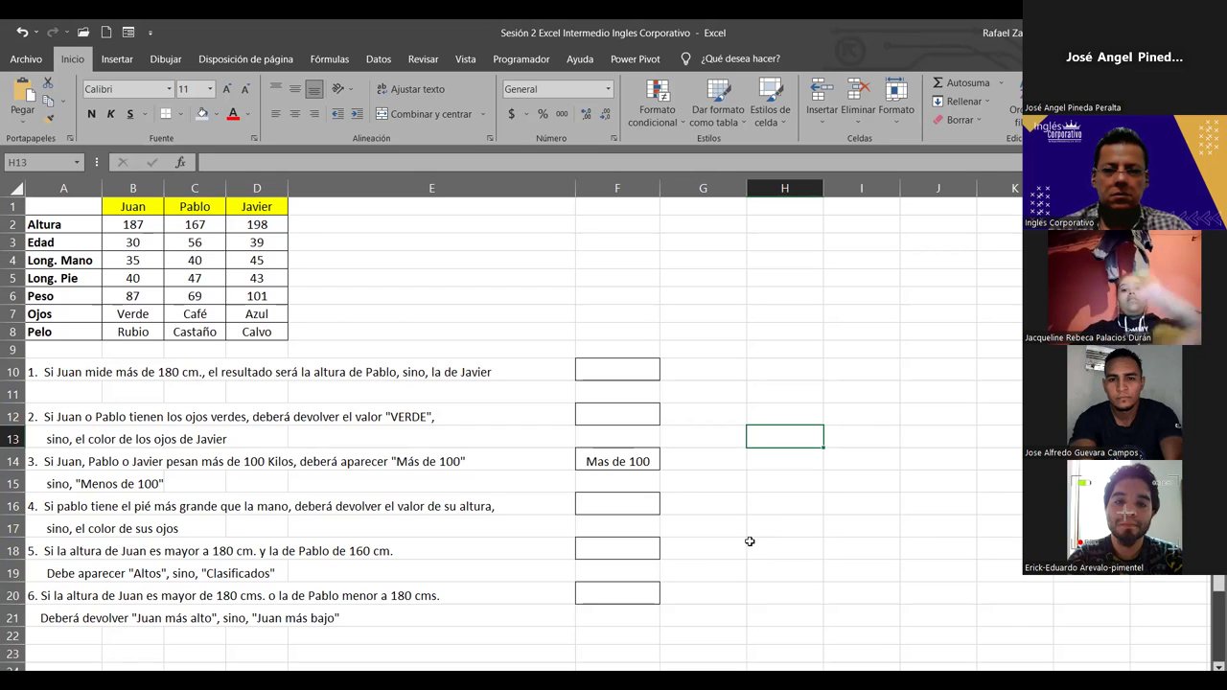
{"action": "left_click", "coordinate": [749, 551]}
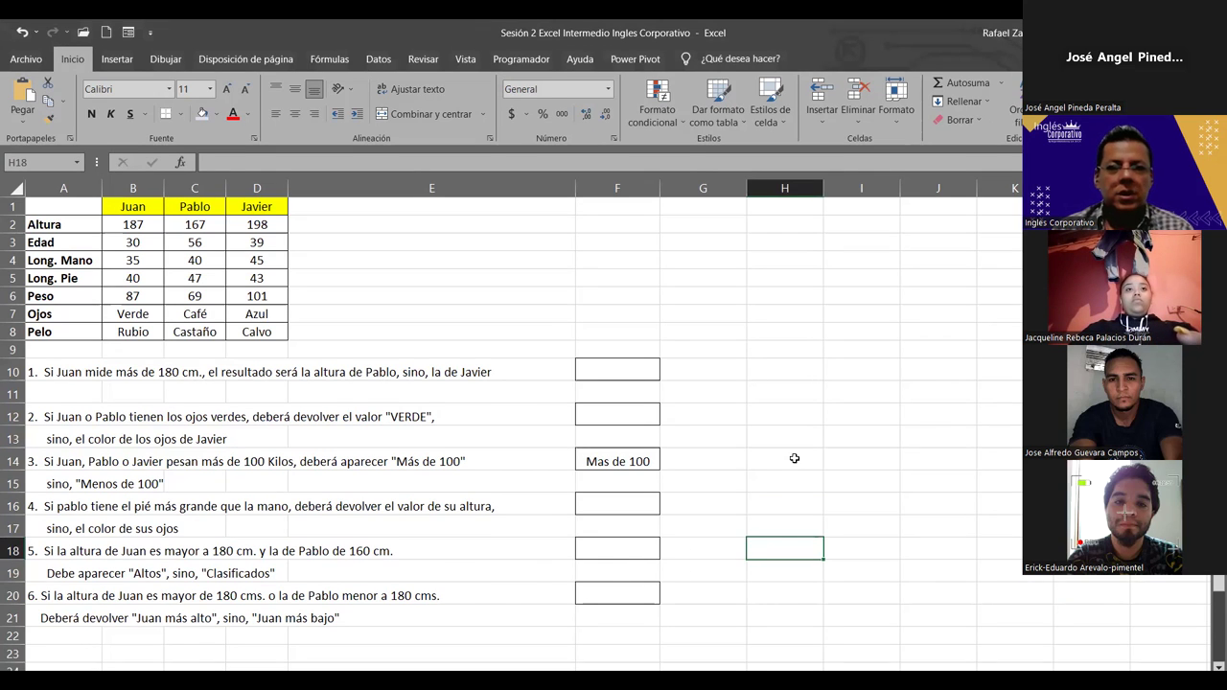
{"action": "left_click", "coordinate": [614, 553]}
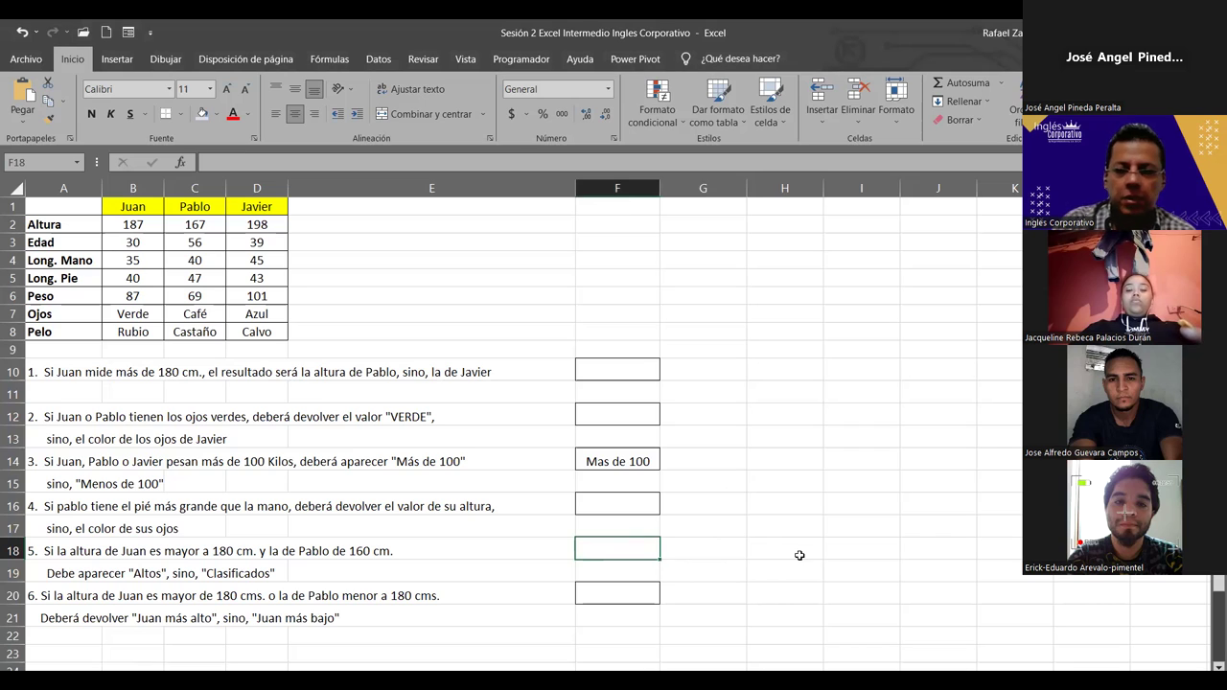
- Enter =SI(Y(B2>180,C2>160),"Altos","Clasificados") in F18 so question 5 shows Altos
{"action": "type", "text": "="}
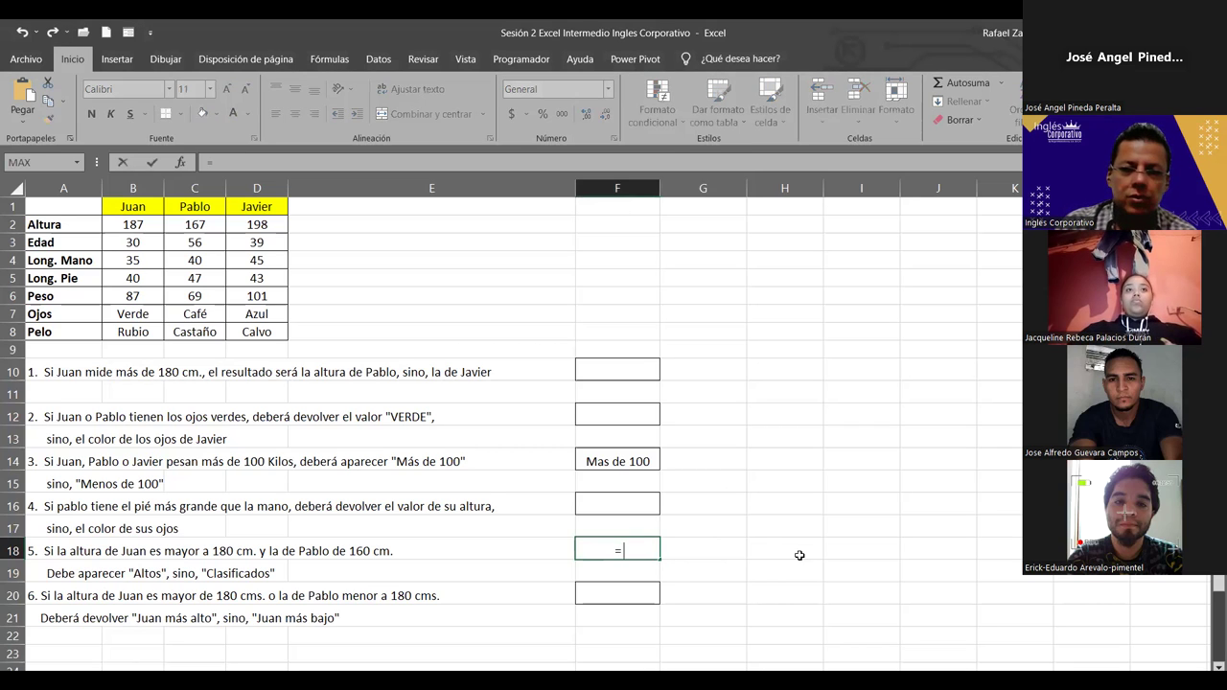
{"action": "type", "text": "SI("}
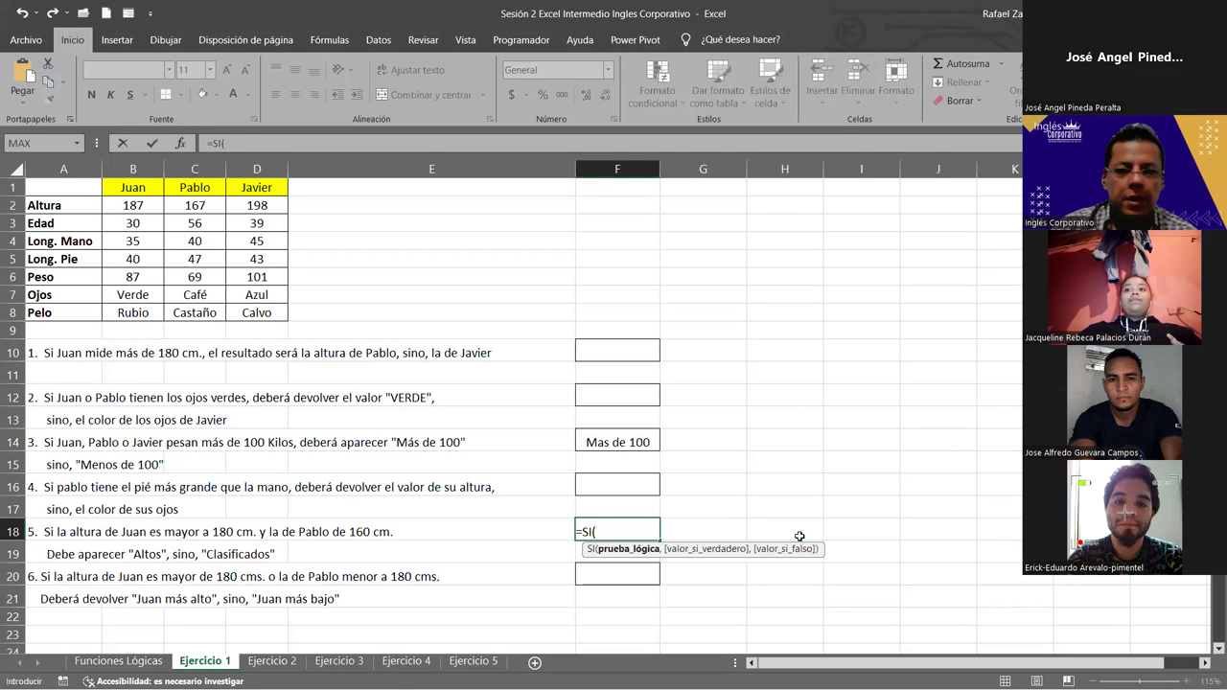
{"action": "type", "text": "Y("}
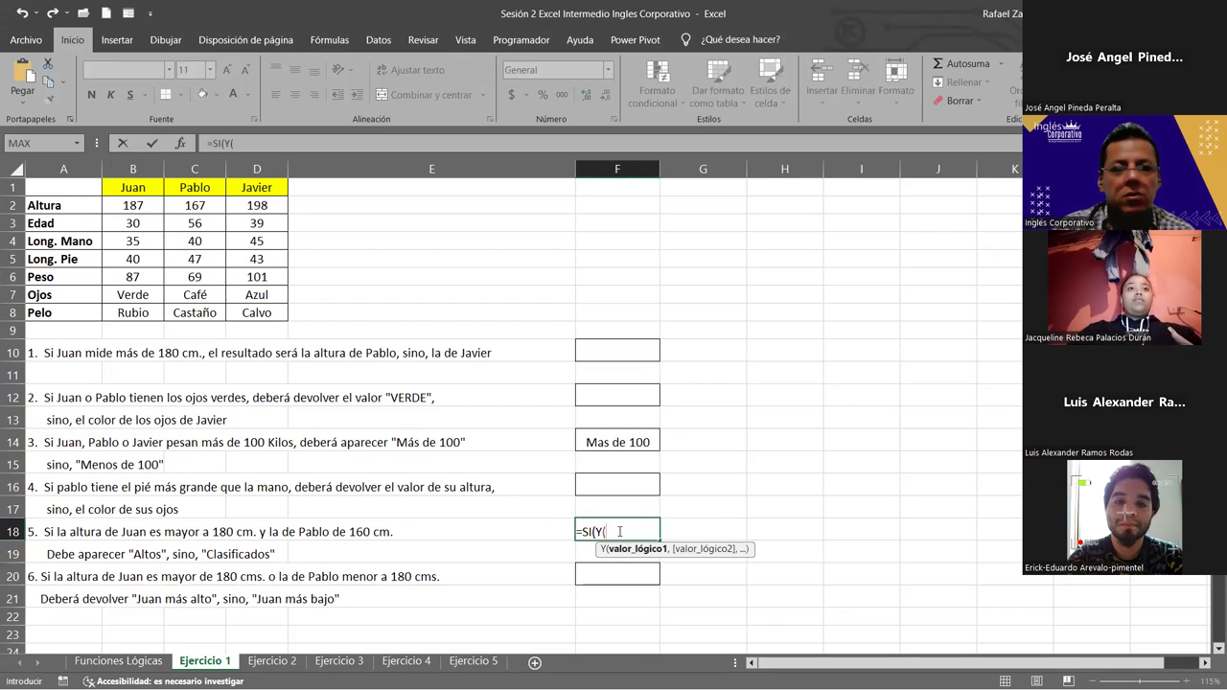
{"action": "left_click", "coordinate": [126, 208]}
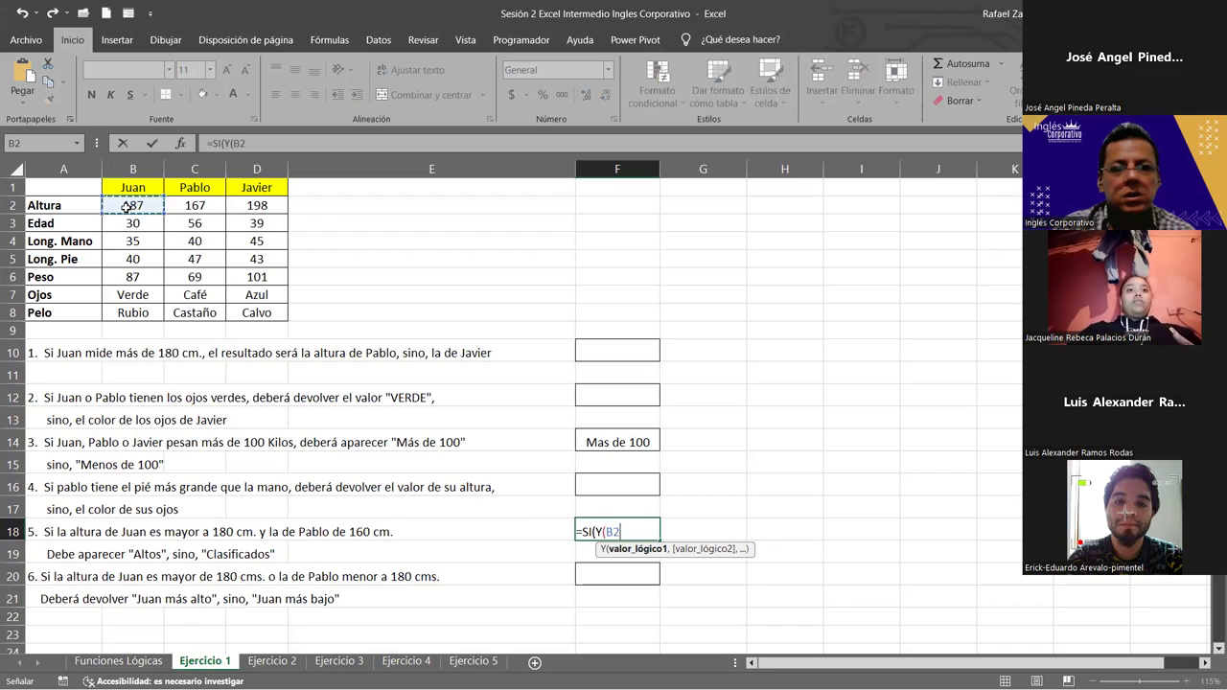
{"action": "type", "text": ">"}
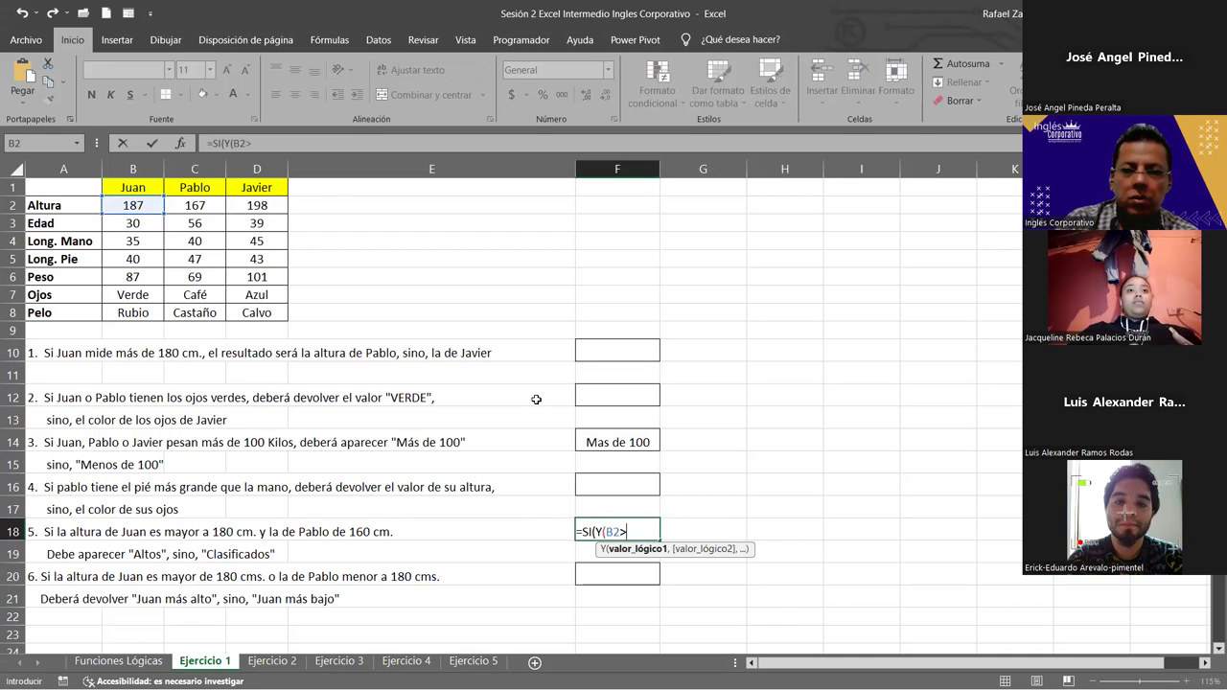
{"action": "type", "text": "180"}
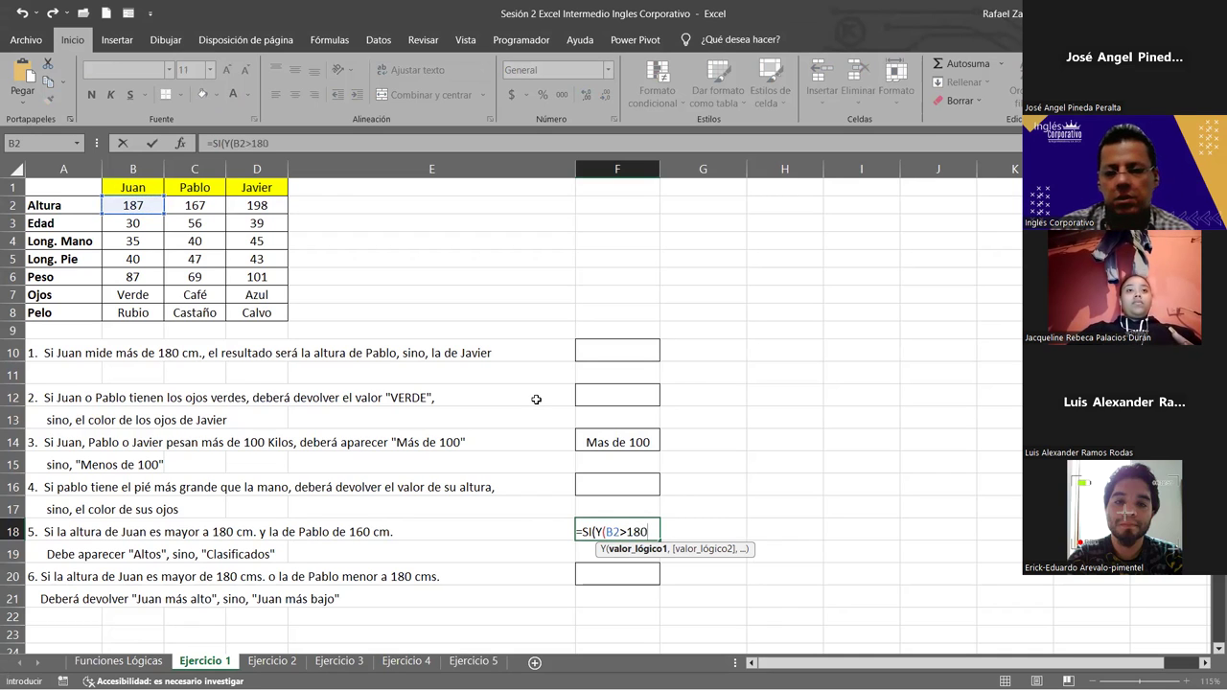
{"action": "type", "text": ","}
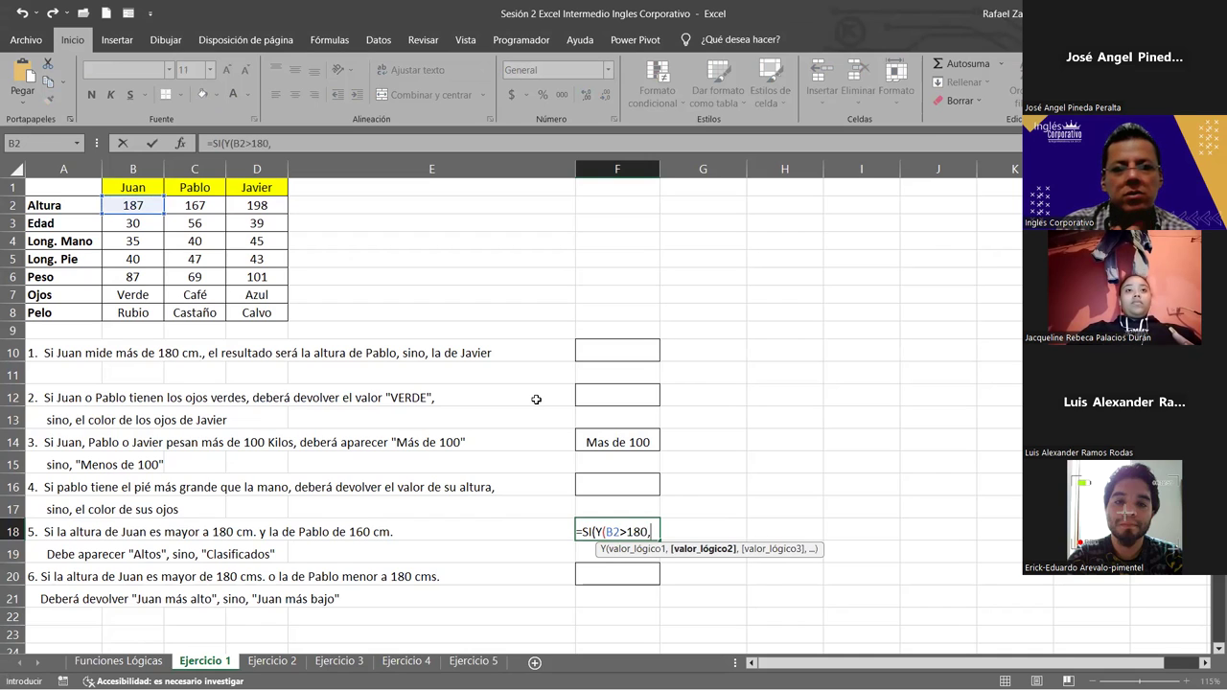
{"action": "left_click", "coordinate": [205, 203]}
{"action": "type", "text": ">"}
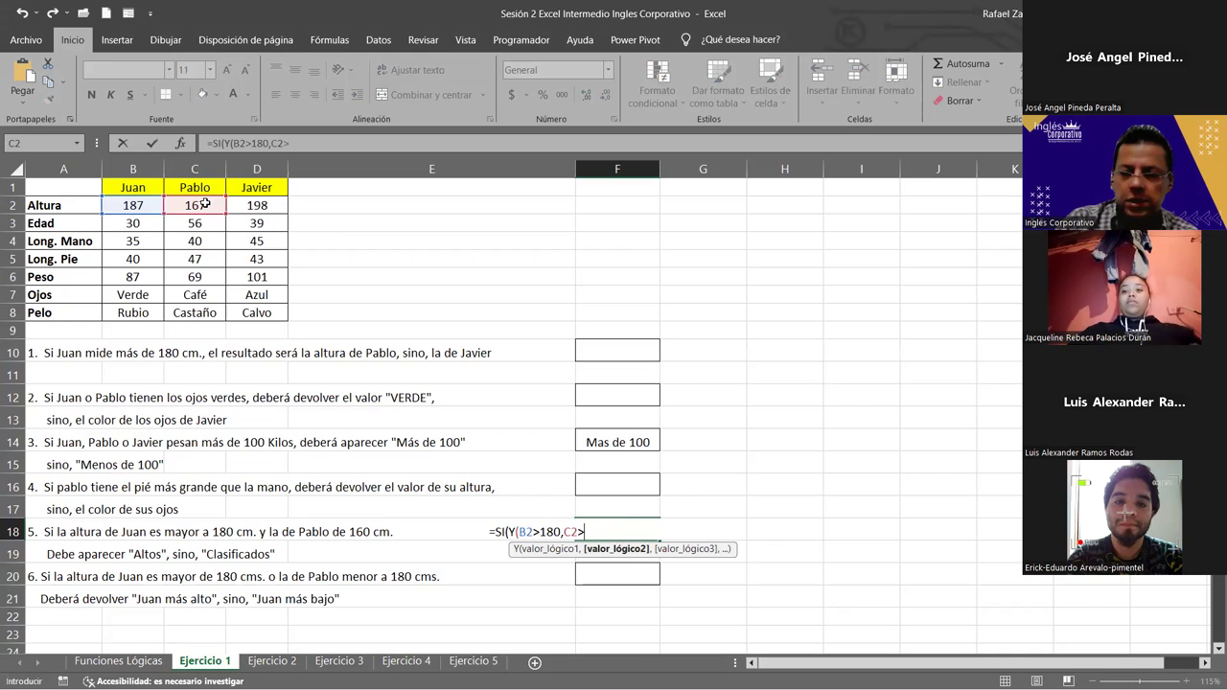
{"action": "type", "text": "160"}
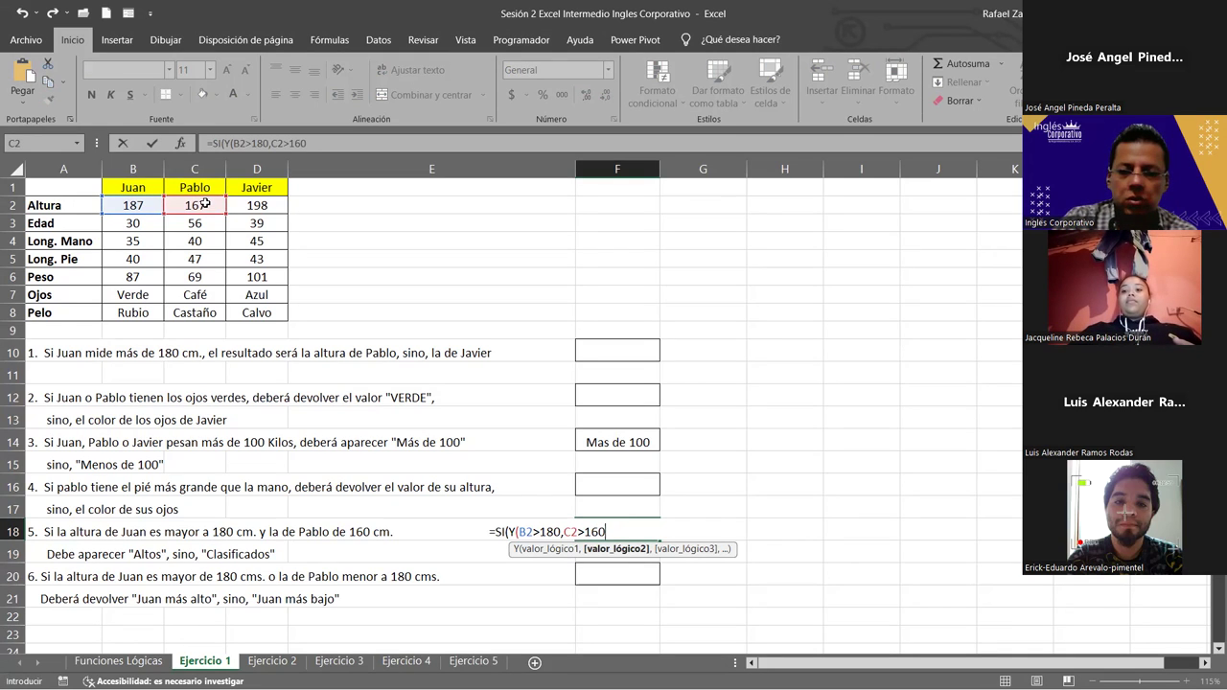
{"action": "type", "text": ")"}
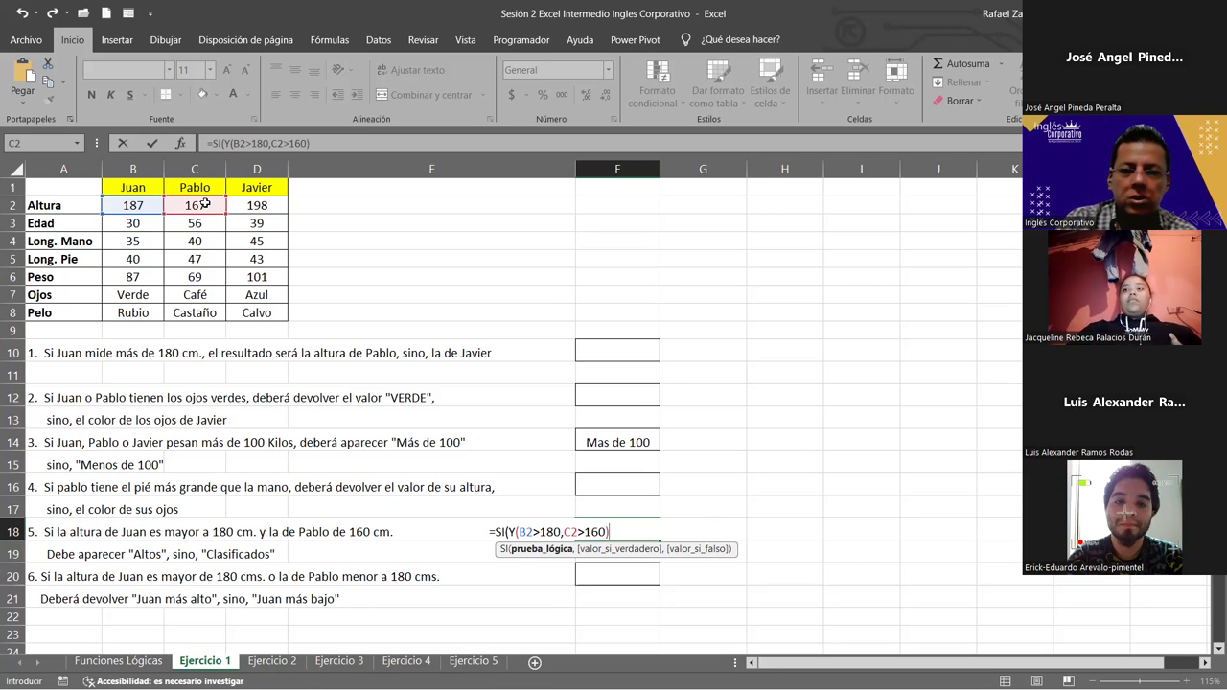
{"action": "type", "text": ","}
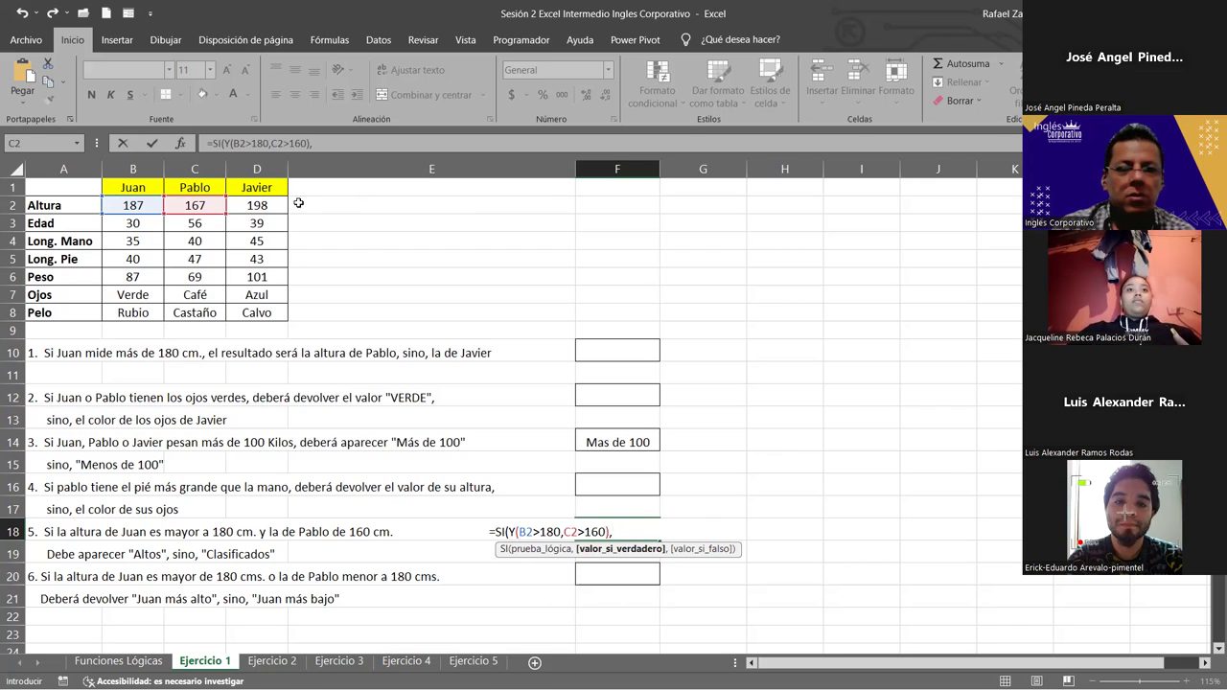
{"action": "type", "text": "\""}
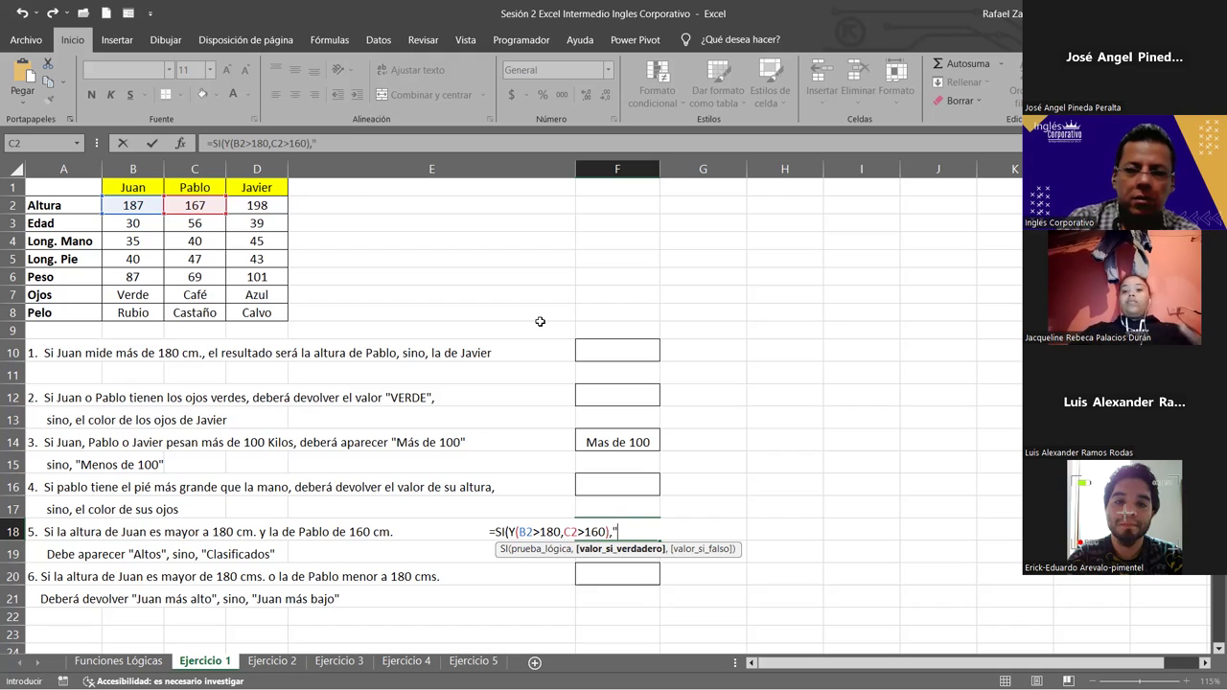
{"action": "type", "text": "Altos"}
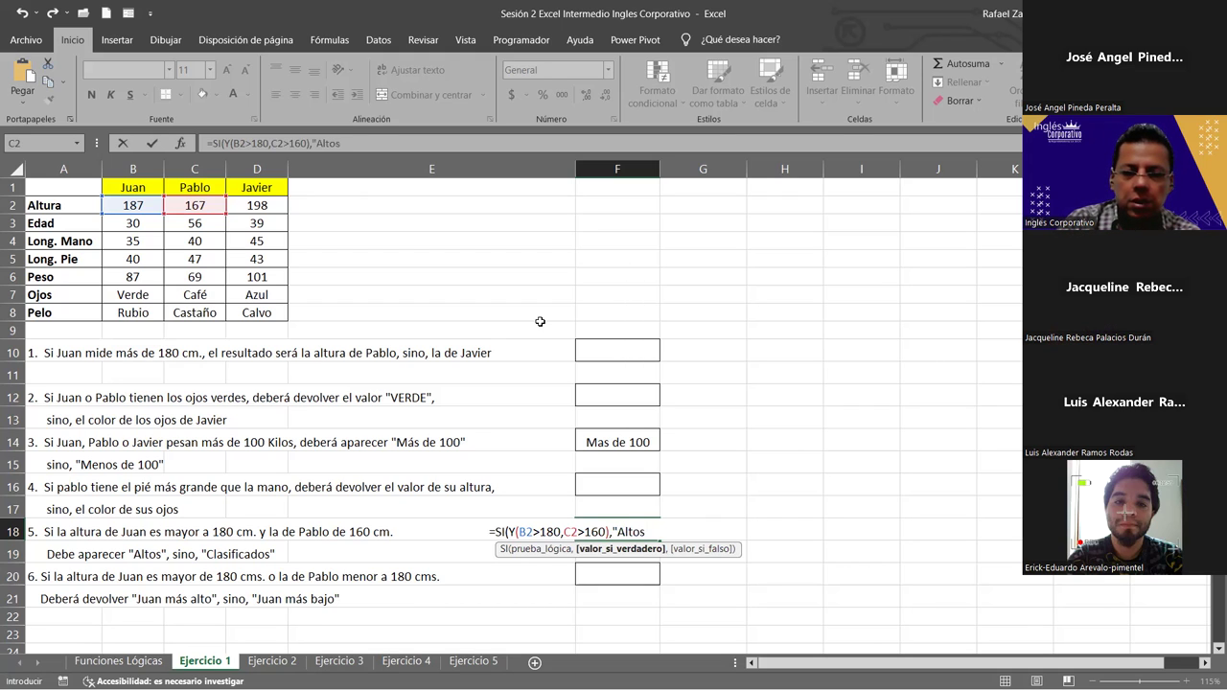
{"action": "type", "text": "\","}
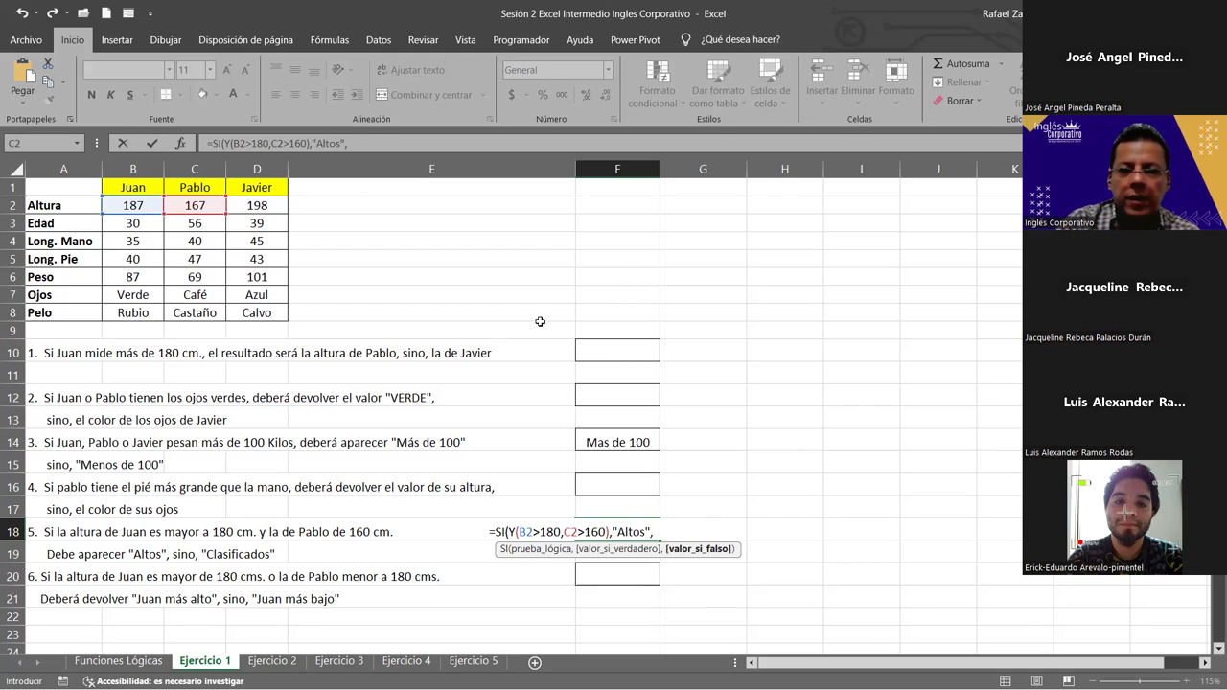
{"action": "type", "text": "\"Clasificados"}
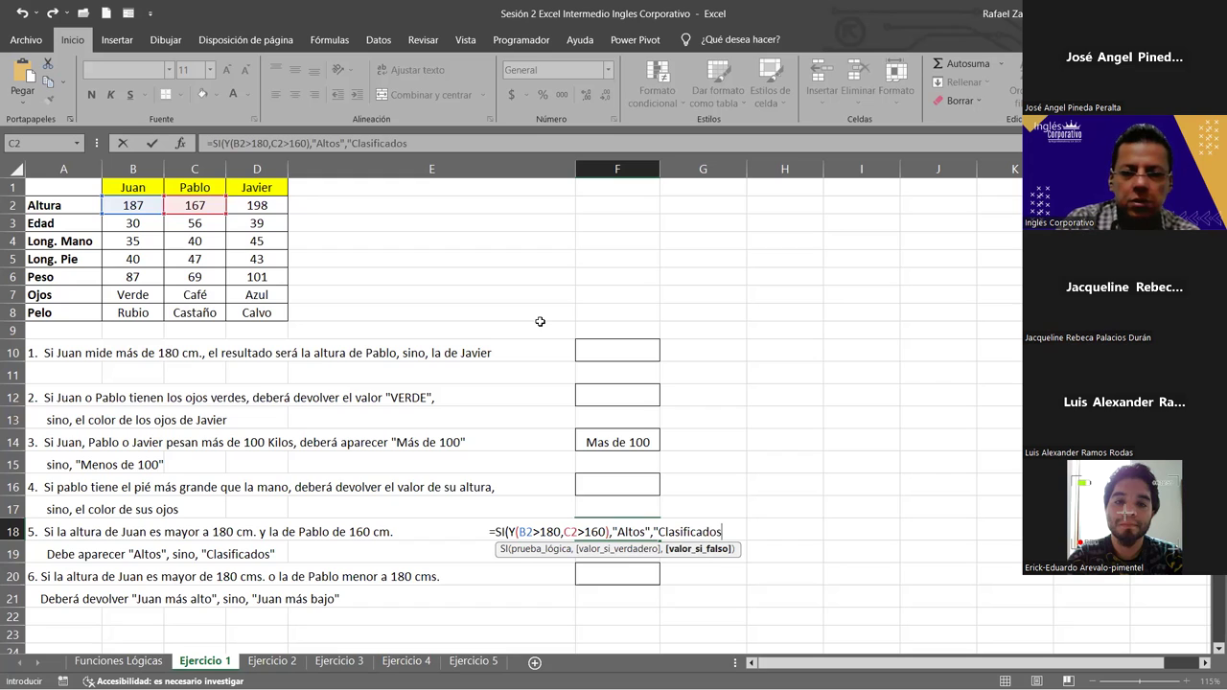
{"action": "type", "text": ")"}
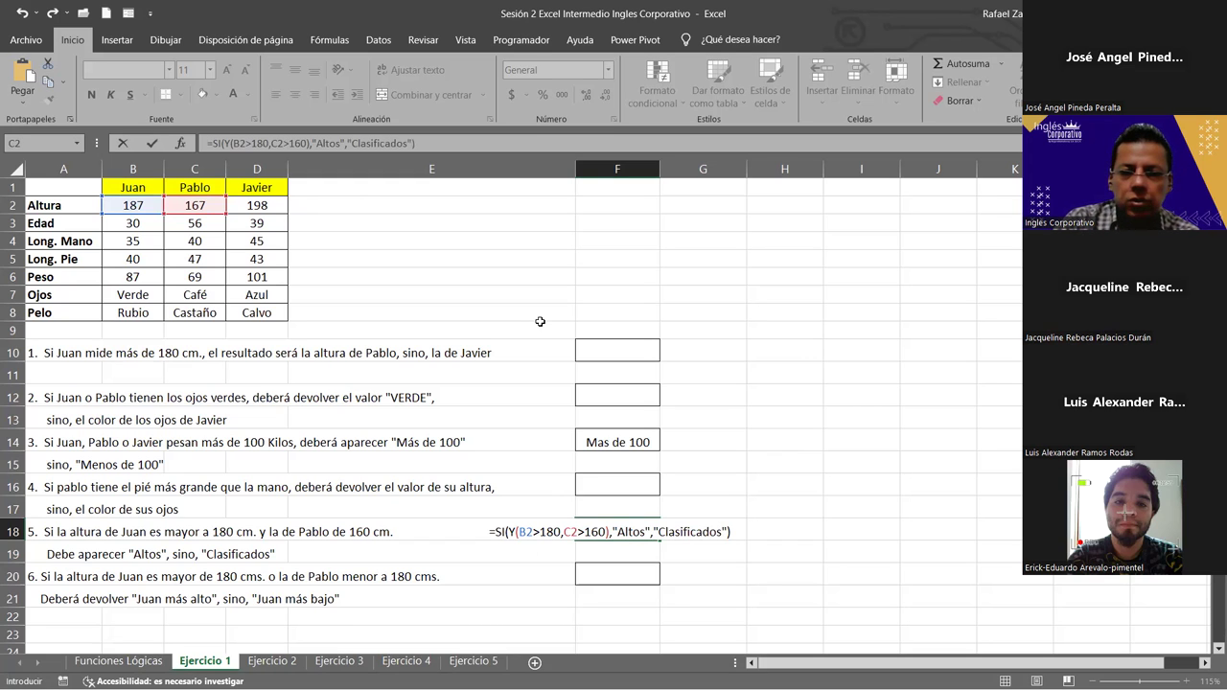
{"action": "key", "text": "Return"}
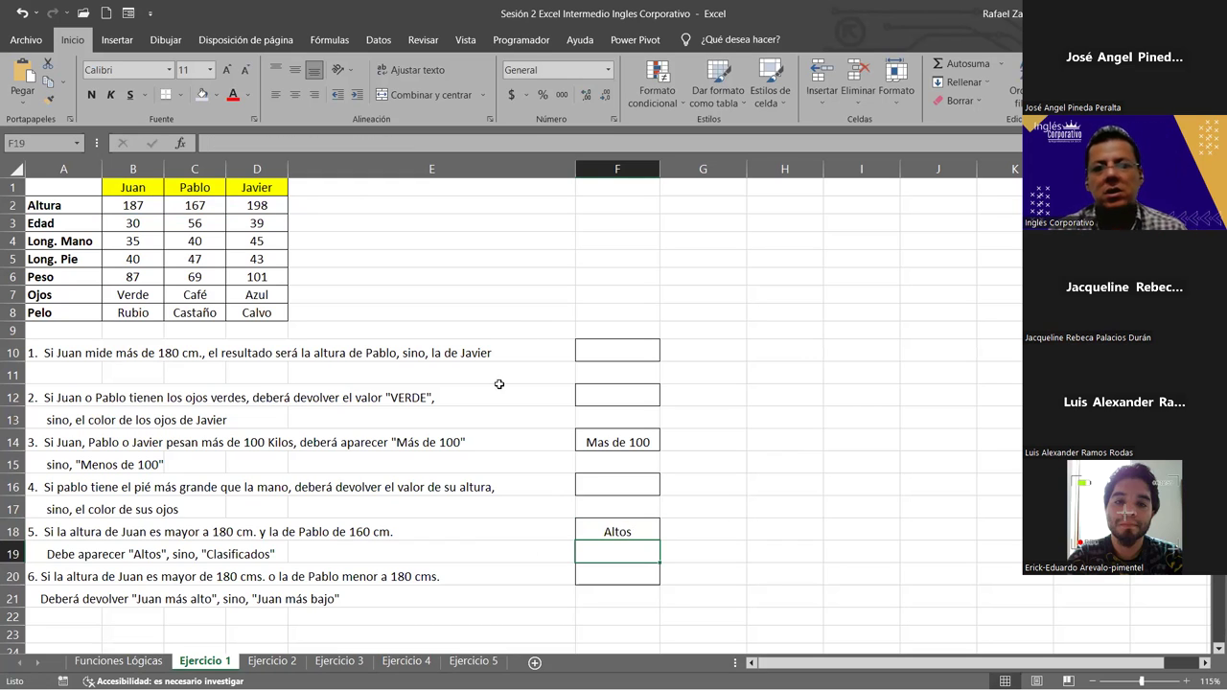
{"action": "left_click", "coordinate": [632, 530]}
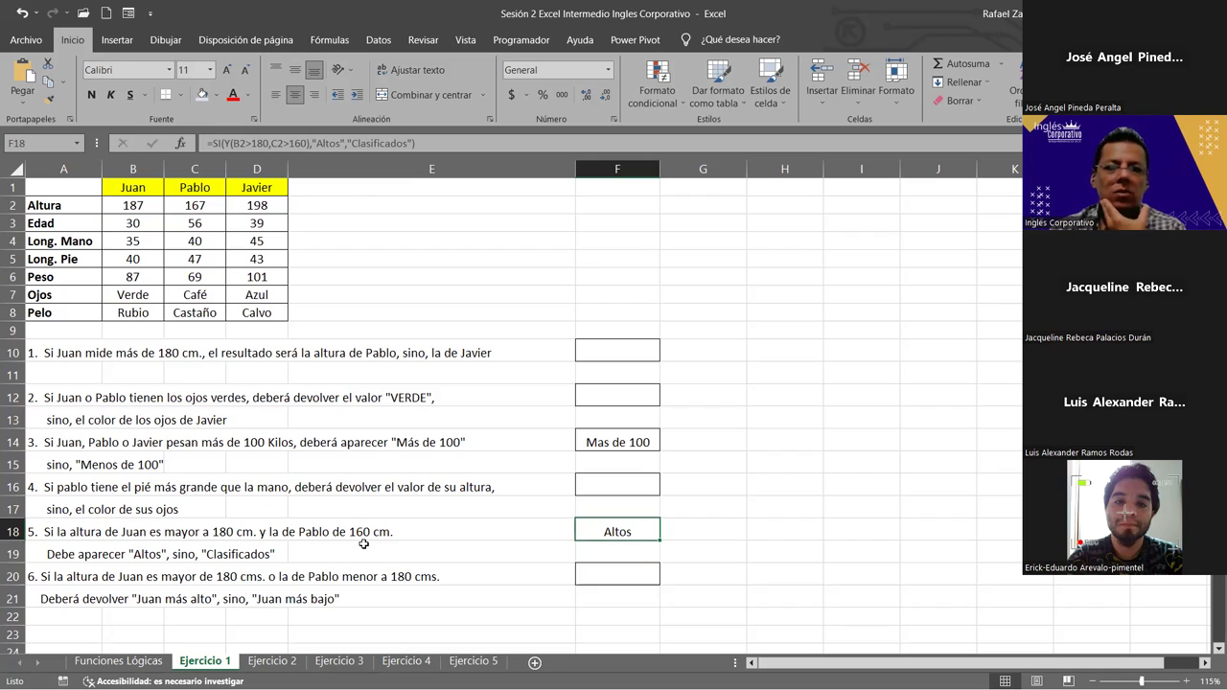
{"action": "left_click", "coordinate": [137, 203]}
{"action": "left_click", "coordinate": [220, 208]}
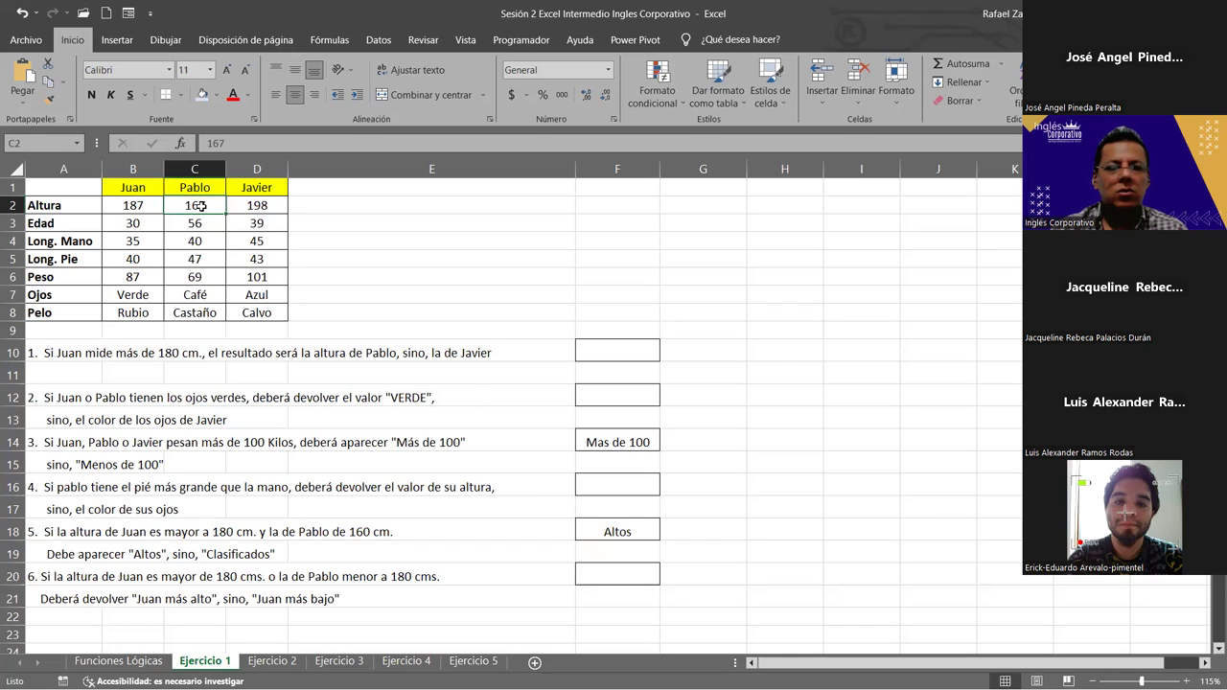
{"action": "left_click", "coordinate": [154, 205]}
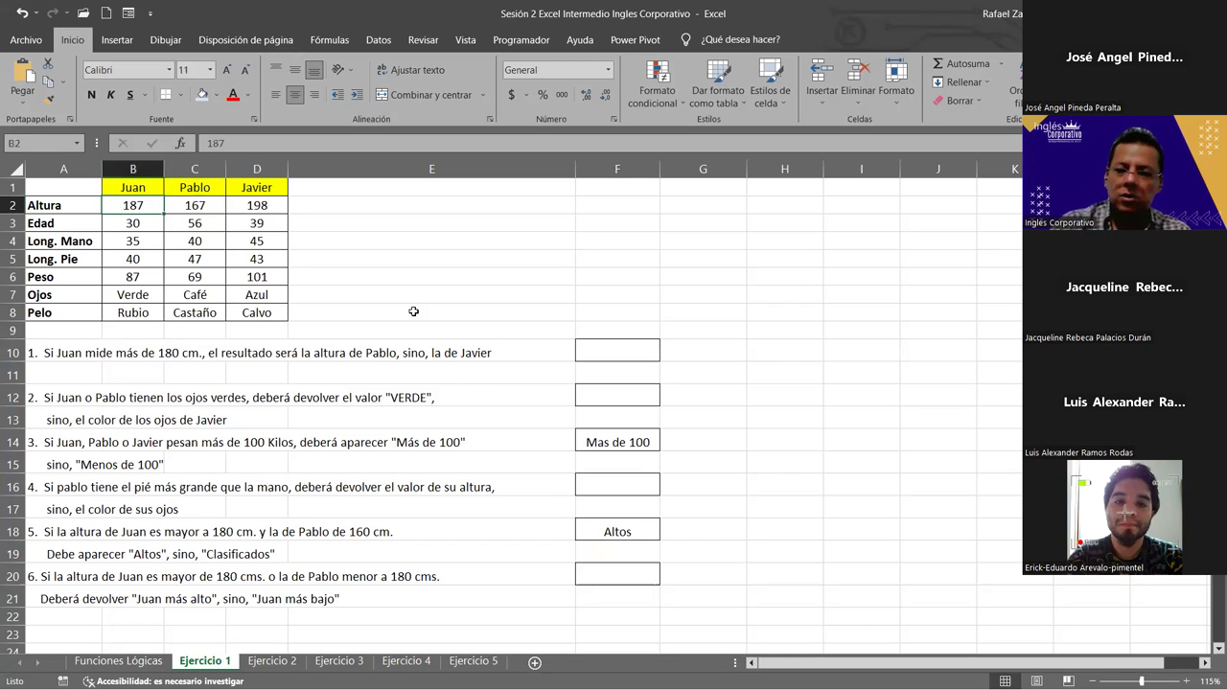
{"action": "type", "text": "170"}
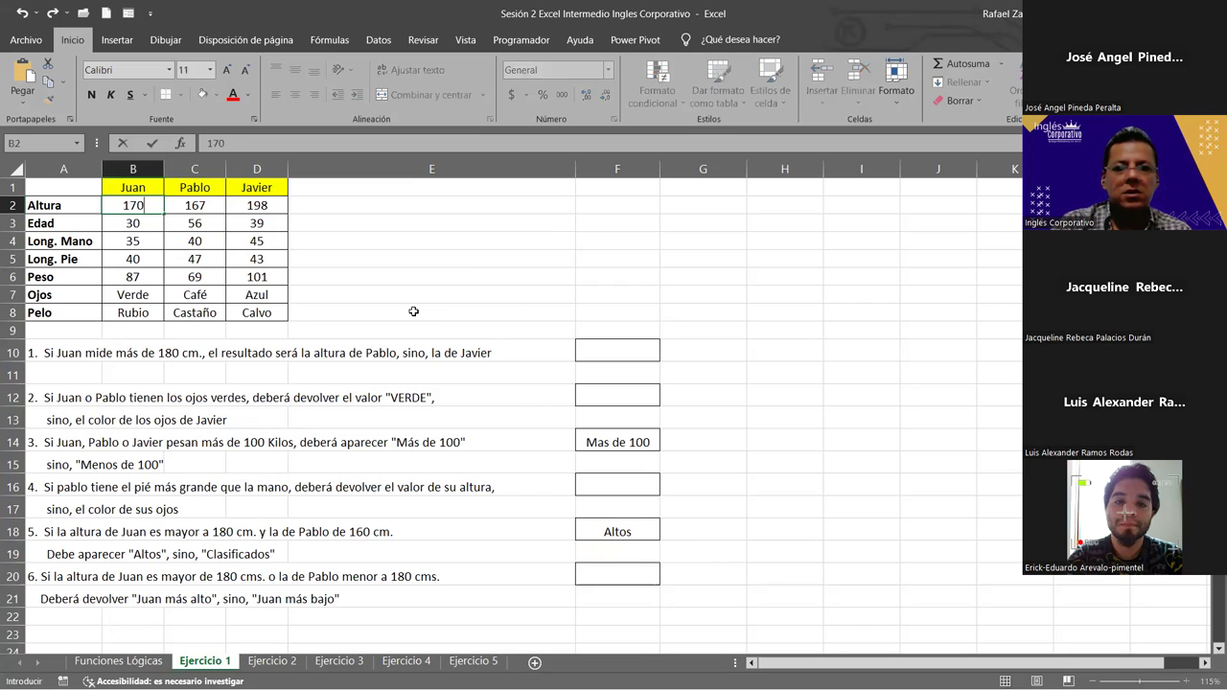
{"action": "key", "text": "Return"}
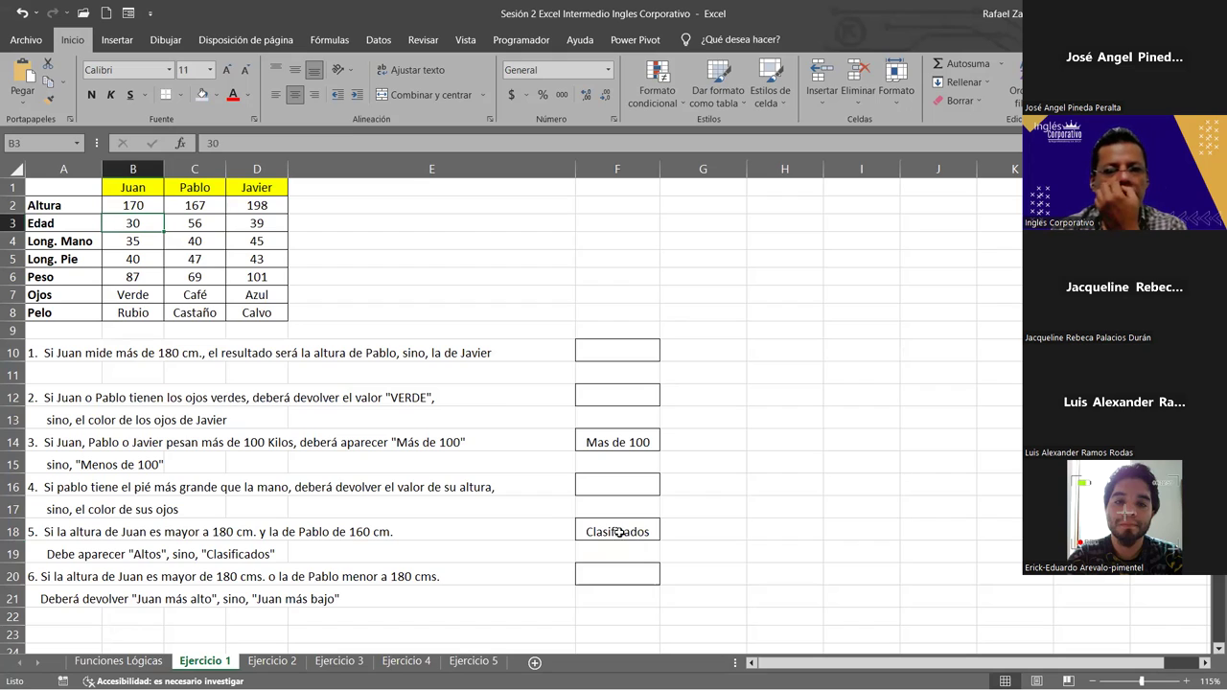
{"action": "left_click", "coordinate": [202, 204]}
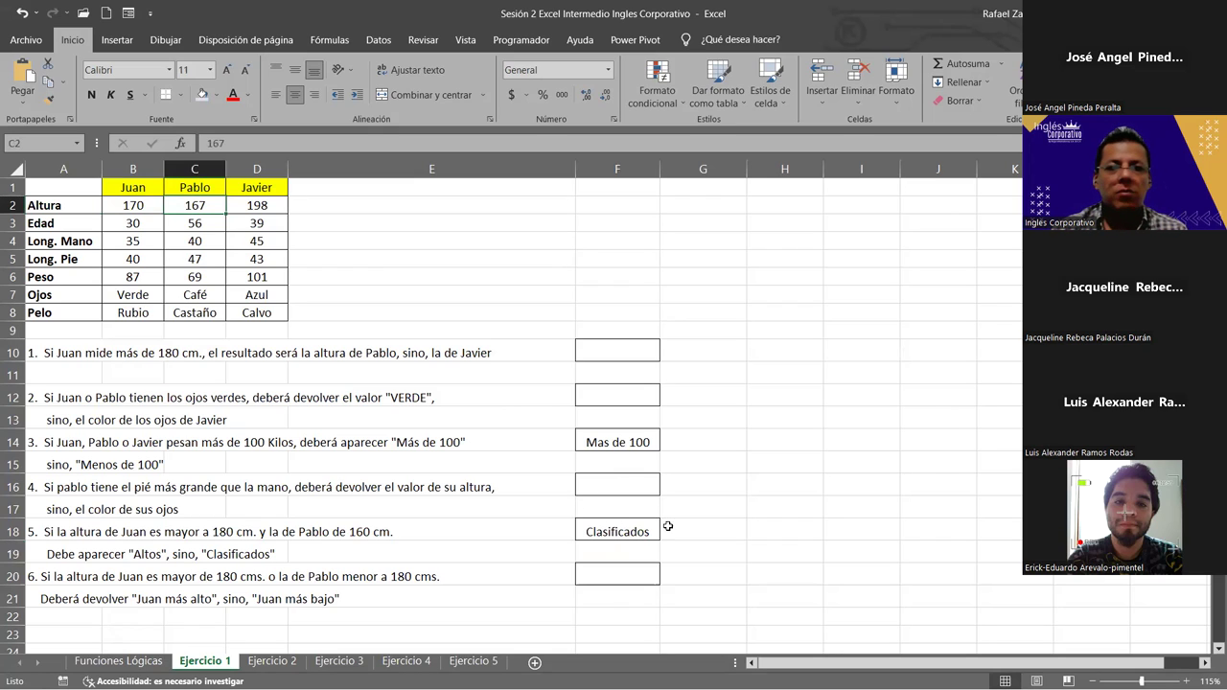
{"action": "left_click", "coordinate": [136, 204]}
{"action": "left_click", "coordinate": [195, 206]}
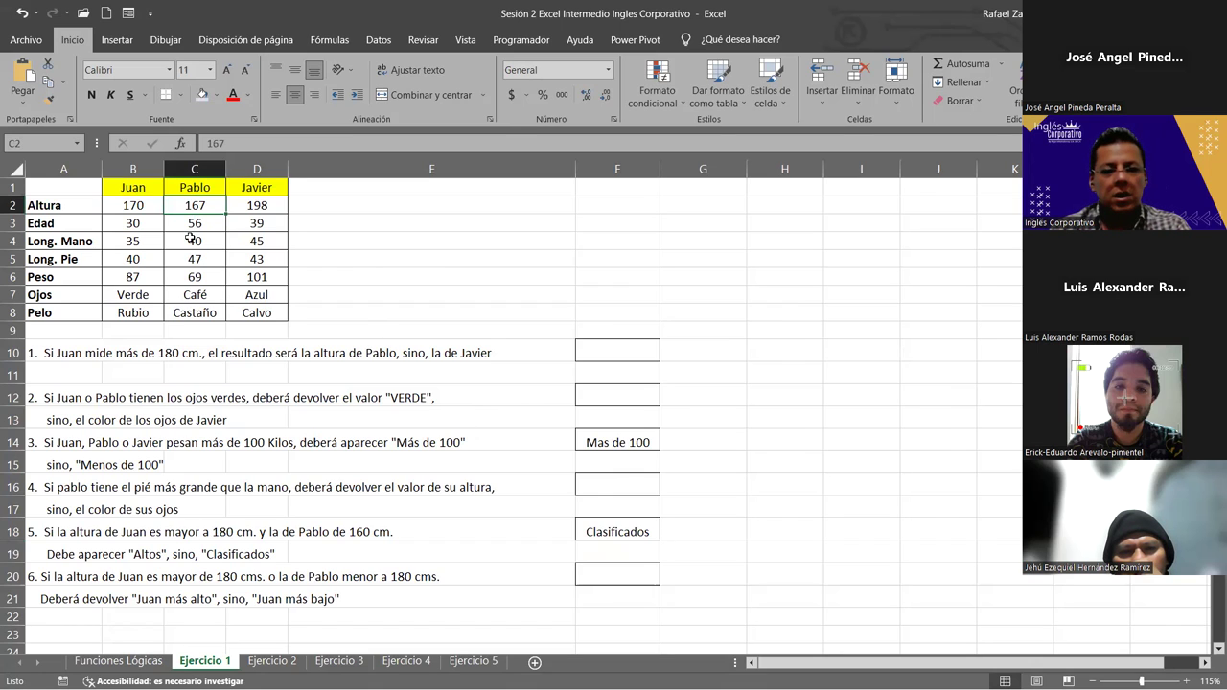
{"action": "key", "text": "ctrl+z"}
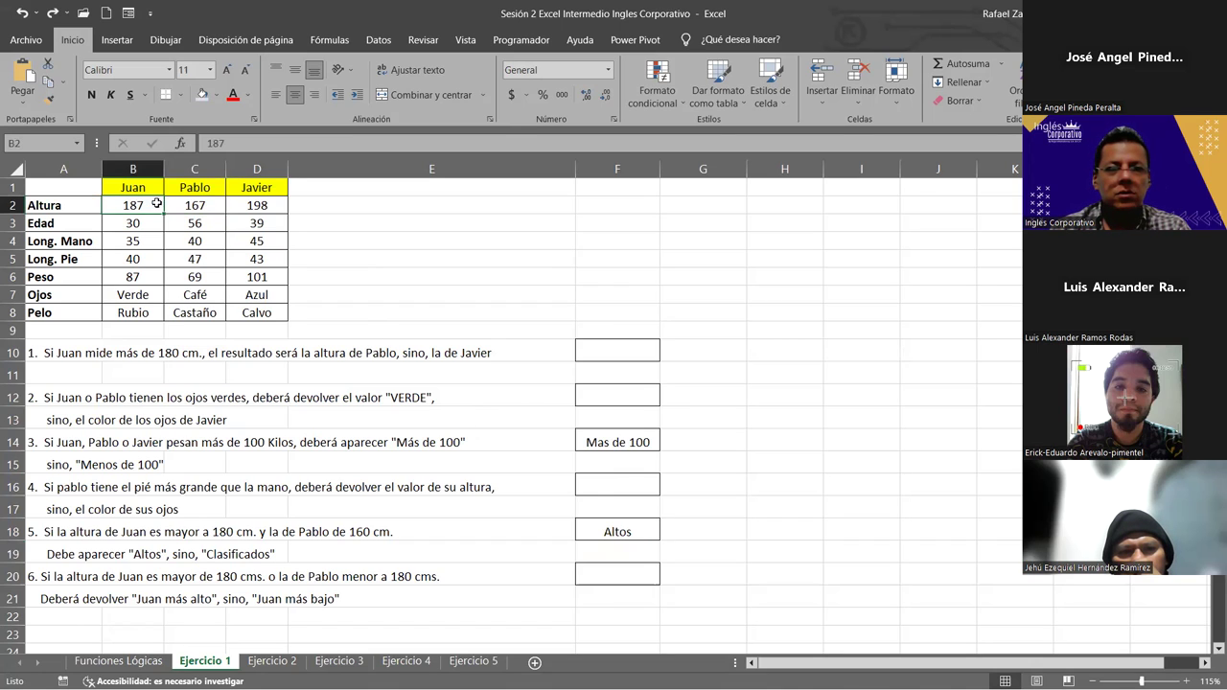
{"action": "left_click_drag", "start_coordinate": [156, 203], "coordinate": [192, 205]}
{"action": "left_click", "coordinate": [644, 533]}
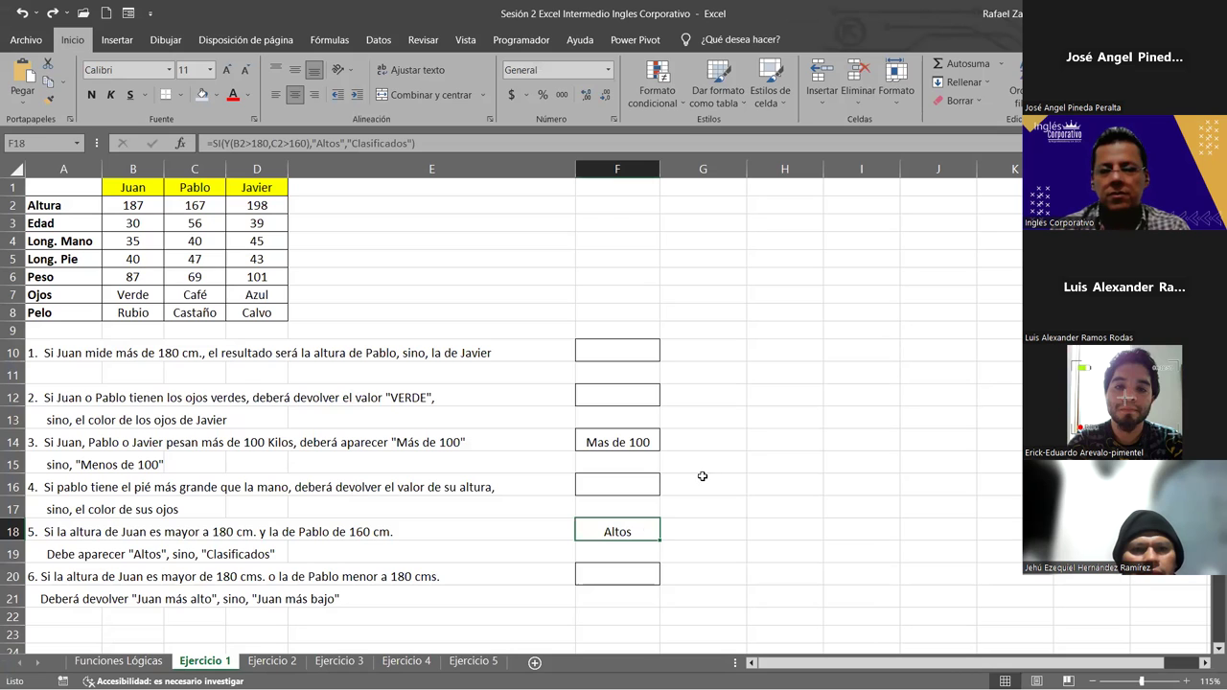
- Return to Ejercicio 1 and recheck the F14 SI(O(...)) formula, leaving it unchanged
{"action": "left_click", "coordinate": [284, 663]}
{"action": "scroll", "coordinate": [492, 564], "scroll_direction": "up", "scroll_amount": 1}
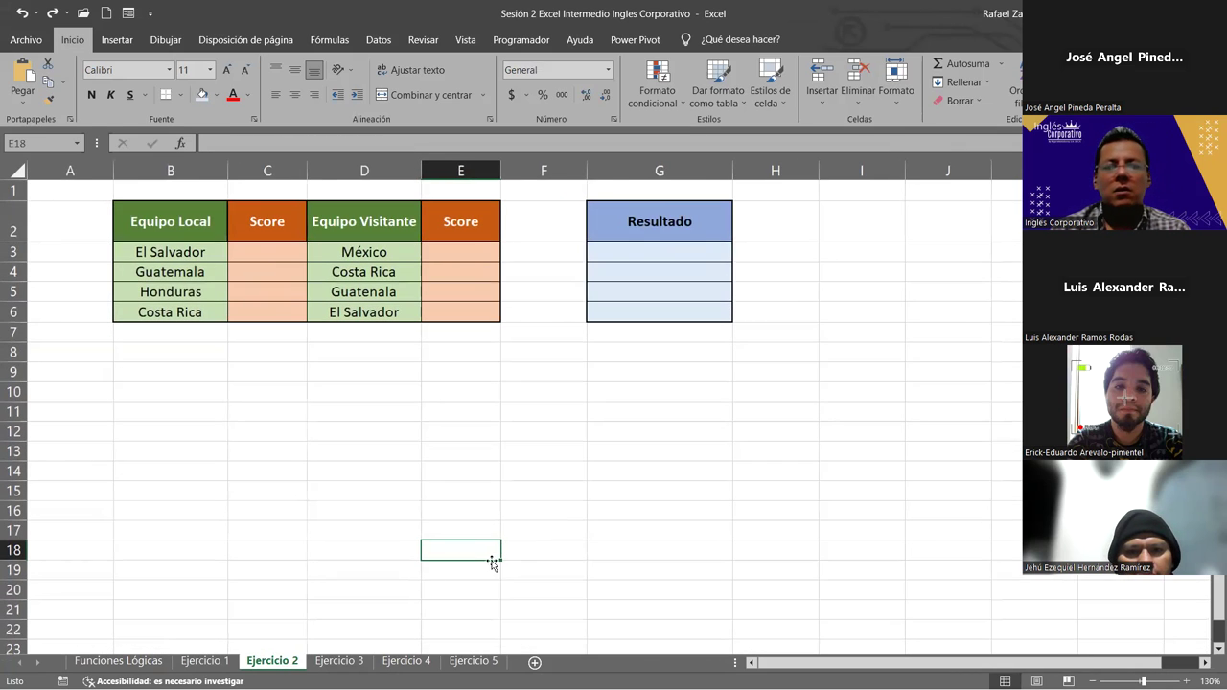
{"action": "left_click", "coordinate": [219, 661]}
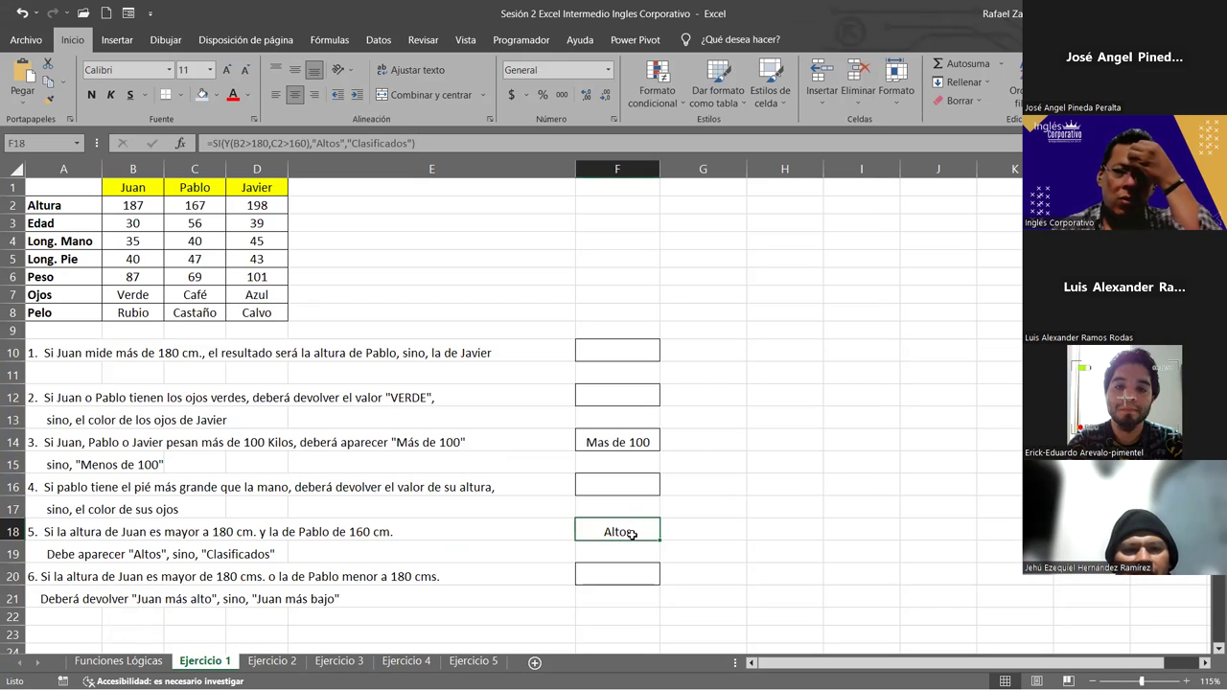
{"action": "double_click", "coordinate": [648, 441]}
{"action": "left_click", "coordinate": [755, 442]}
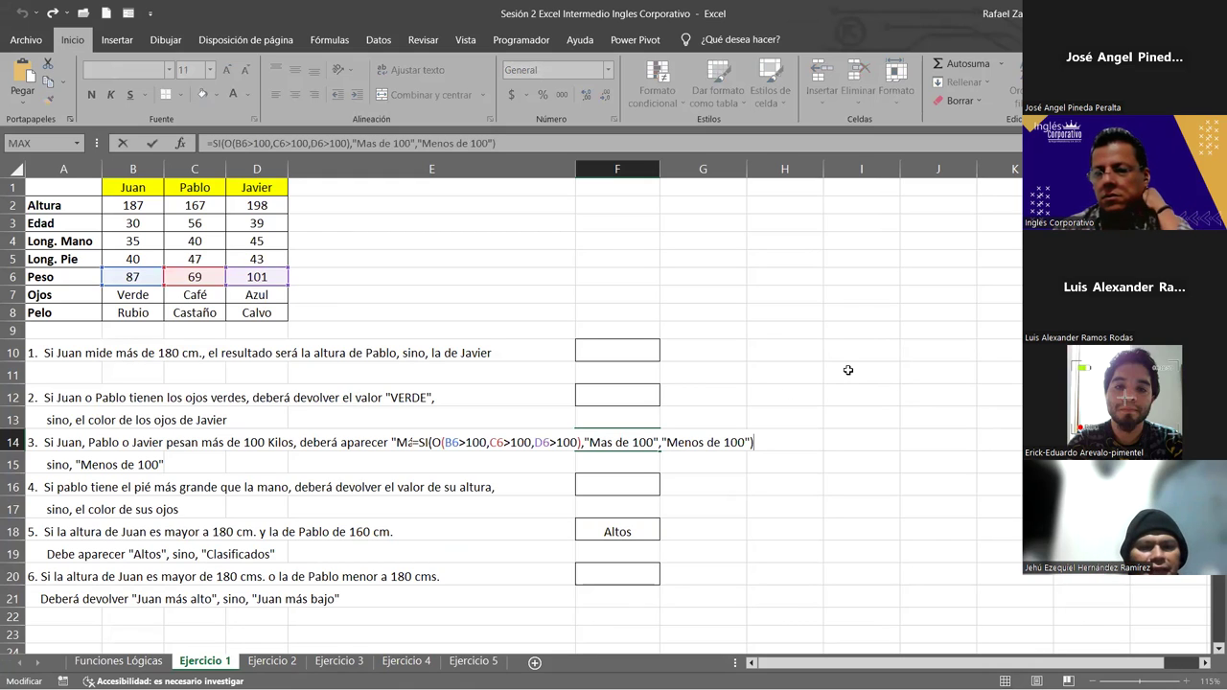
{"action": "key", "text": "Return"}
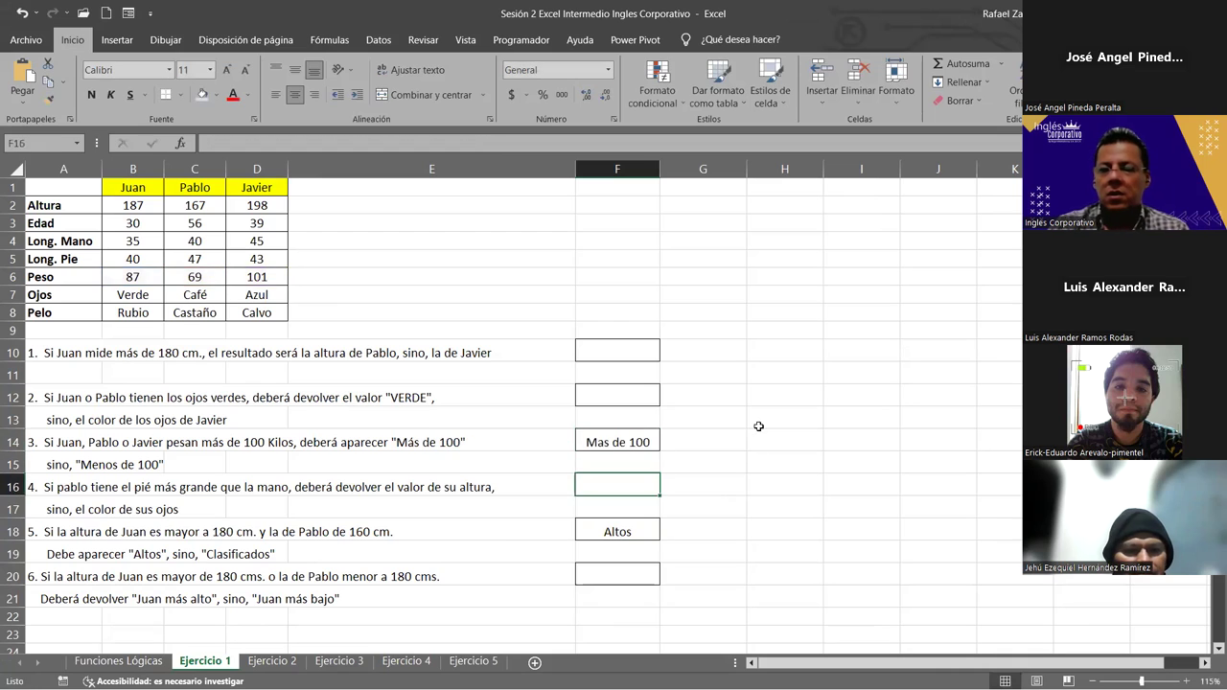
- Open the F18 SI(Y(...)) formula in edit mode for review
{"action": "double_click", "coordinate": [633, 533]}
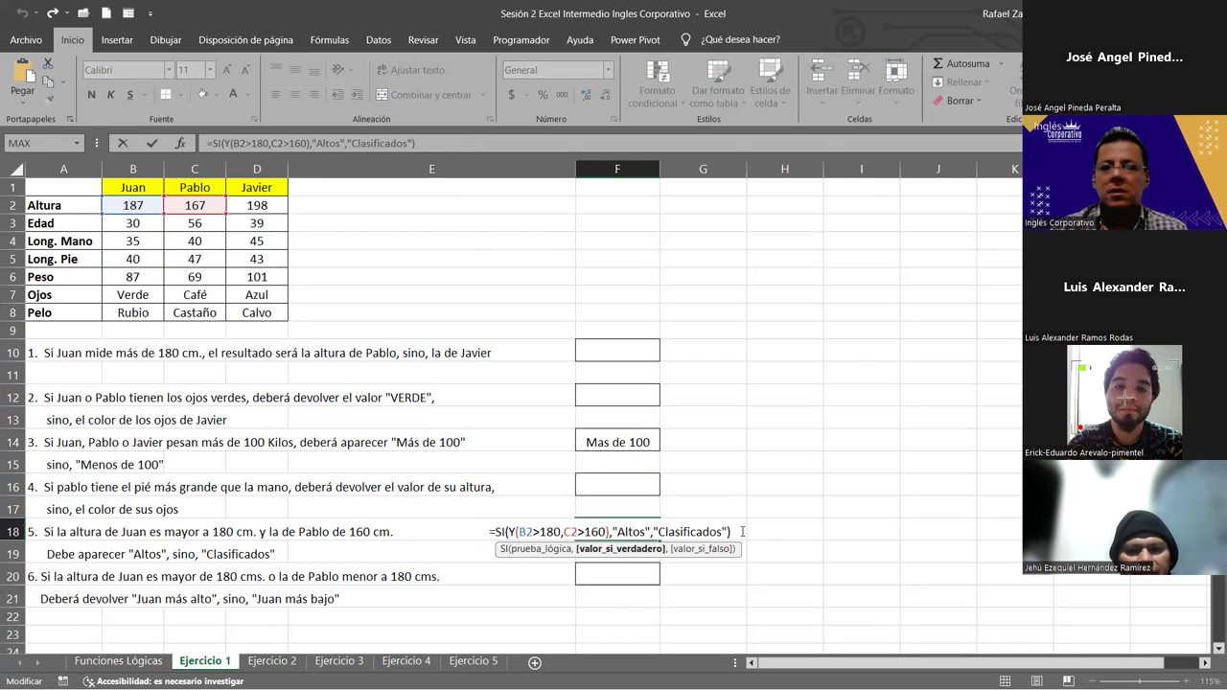
{"action": "scroll", "coordinate": [786, 554], "scroll_direction": "down", "scroll_amount": 2}
{"action": "scroll", "coordinate": [786, 551], "scroll_direction": "down", "scroll_amount": 2}
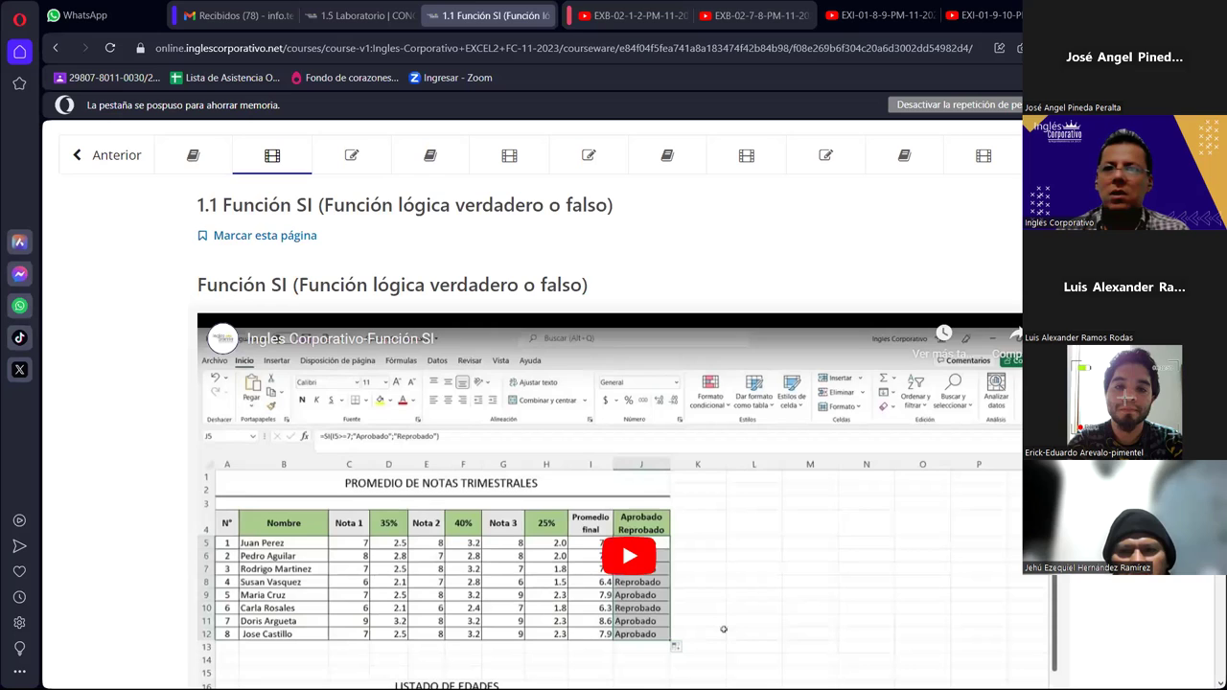
- Page through lessons 1.0 to 1.3, then return to the 1.2 Laboratorio 1 quiz
{"action": "left_click", "coordinate": [102, 156]}
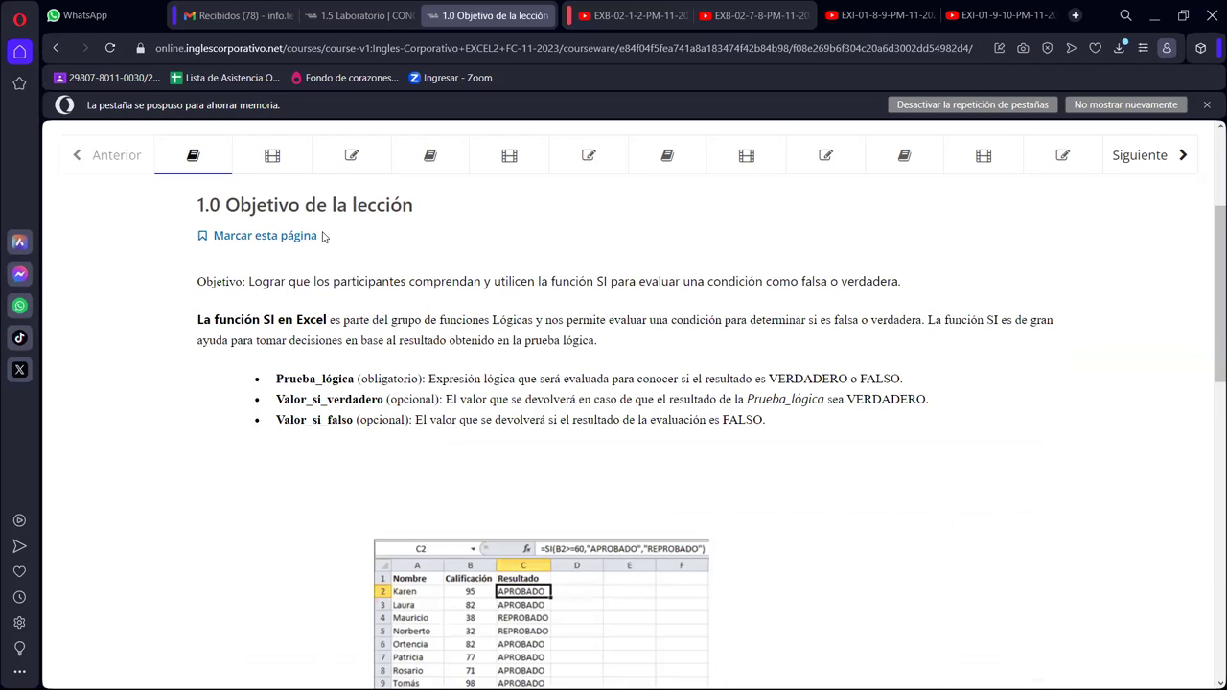
{"action": "left_click", "coordinate": [1143, 155]}
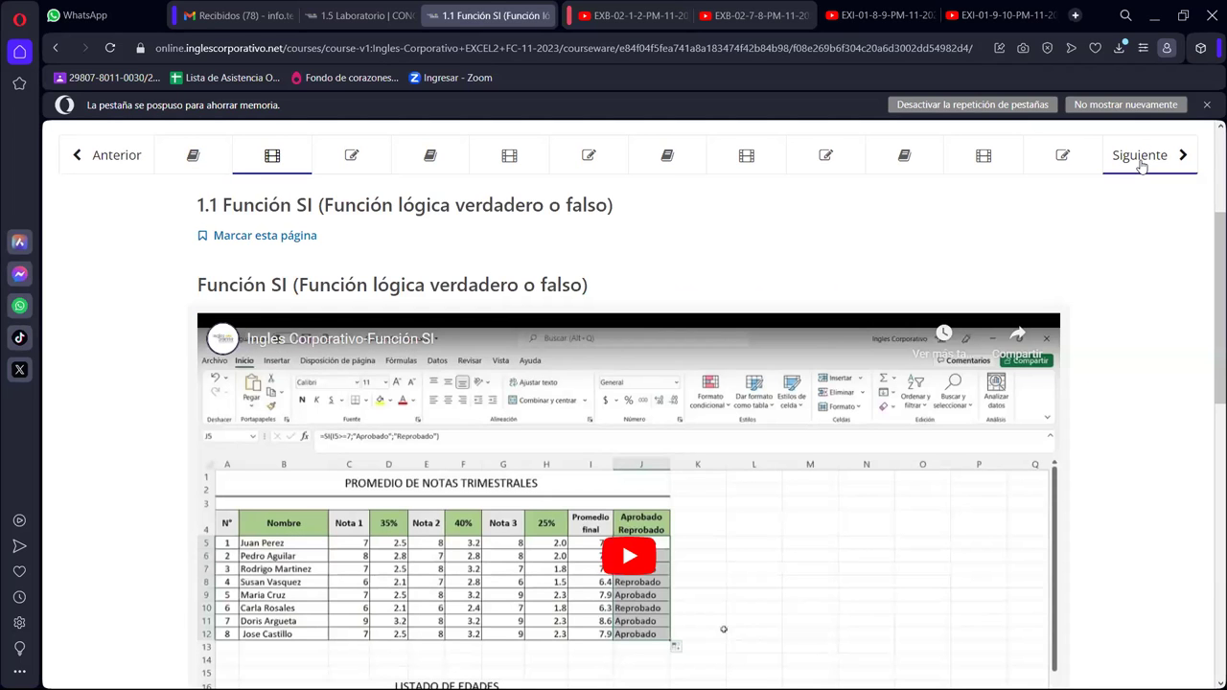
{"action": "left_click", "coordinate": [1142, 163]}
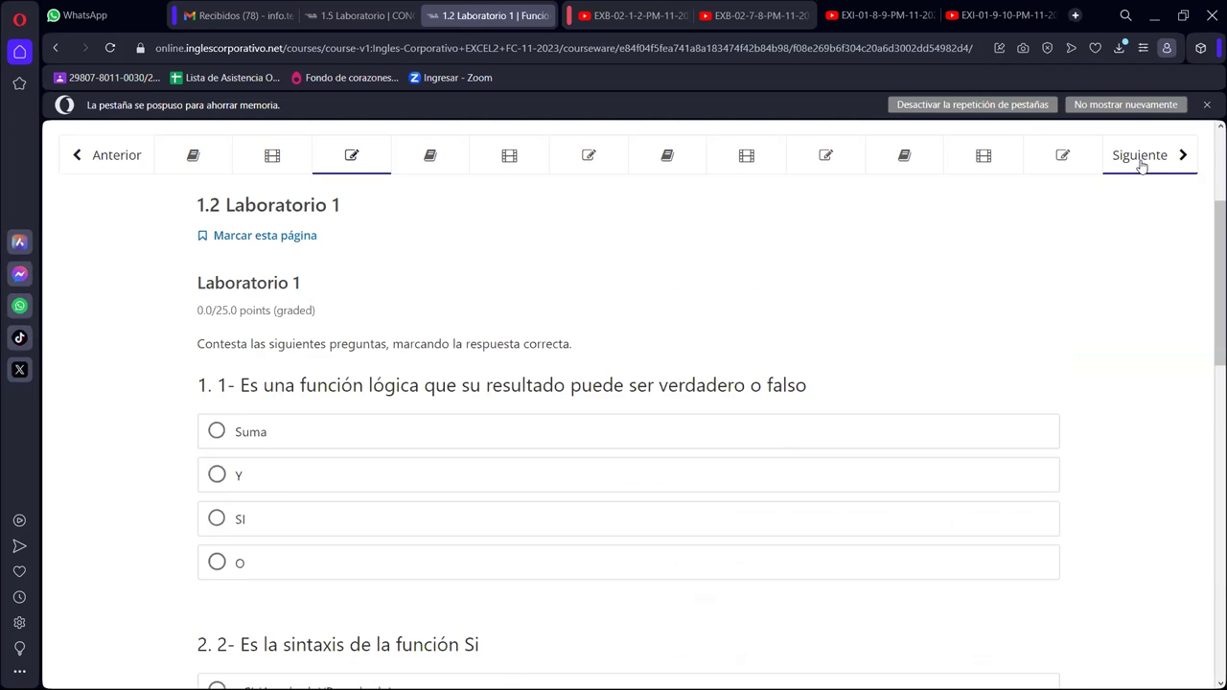
{"action": "left_click", "coordinate": [1141, 163]}
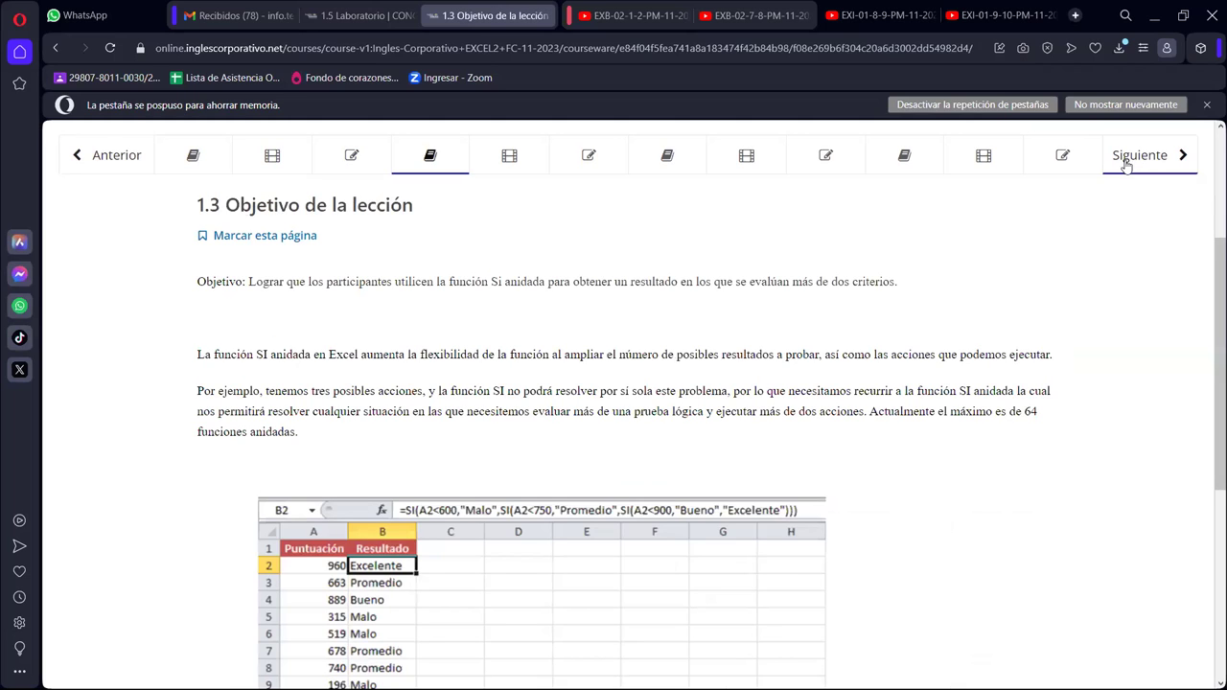
{"action": "left_click", "coordinate": [120, 168]}
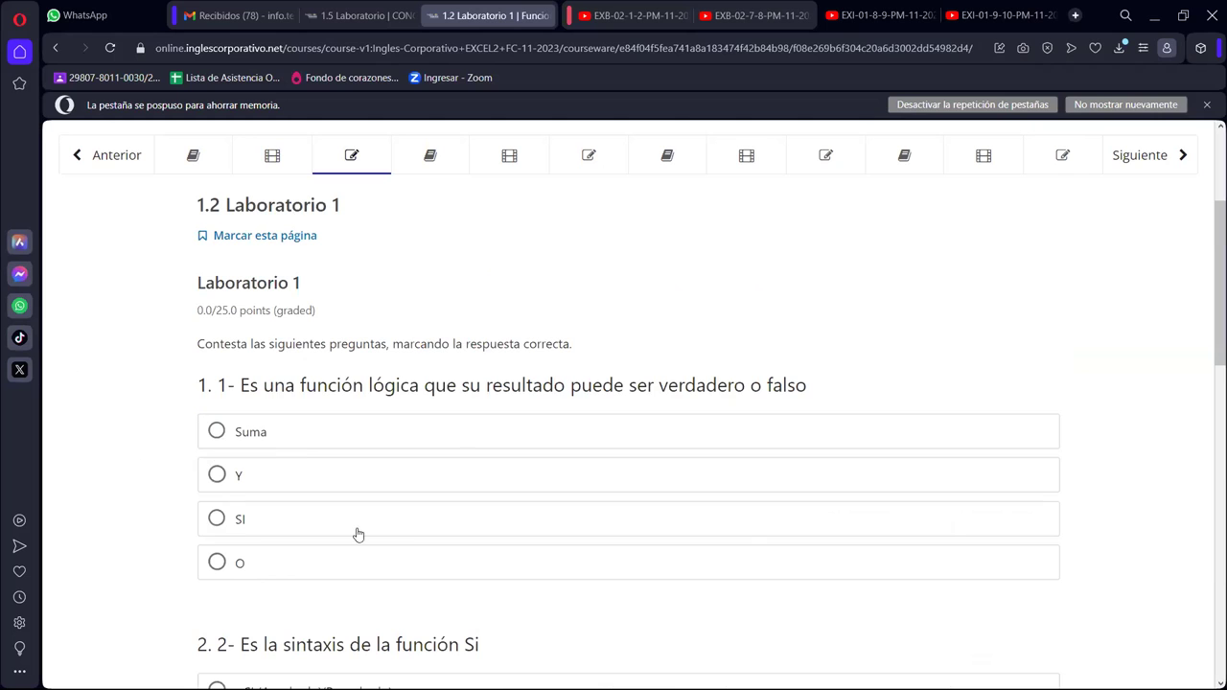
- Look through the Laboratorio 1 quiz, then advance to 1.3 Objetivo de la lección
{"action": "scroll", "coordinate": [483, 491], "scroll_direction": "down", "scroll_amount": 1}
{"action": "scroll", "coordinate": [483, 490], "scroll_direction": "down", "scroll_amount": 3}
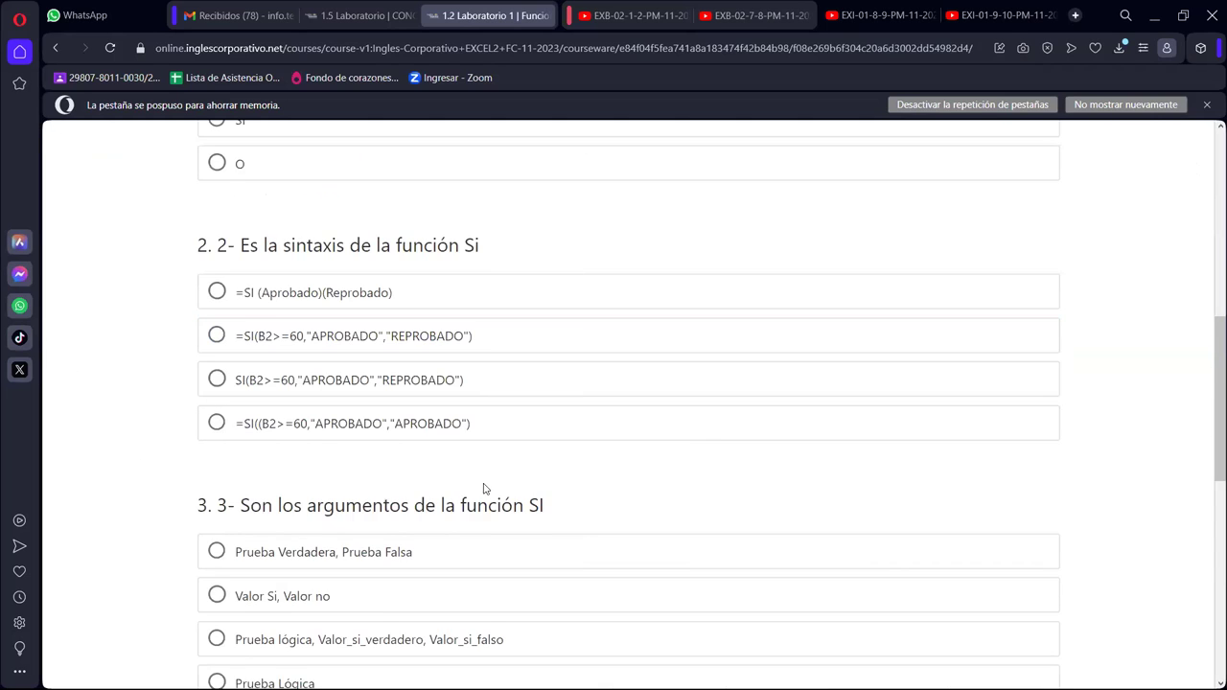
{"action": "scroll", "coordinate": [484, 489], "scroll_direction": "down", "scroll_amount": 3}
{"action": "scroll", "coordinate": [508, 484], "scroll_direction": "down", "scroll_amount": 3}
{"action": "scroll", "coordinate": [528, 483], "scroll_direction": "down", "scroll_amount": 2}
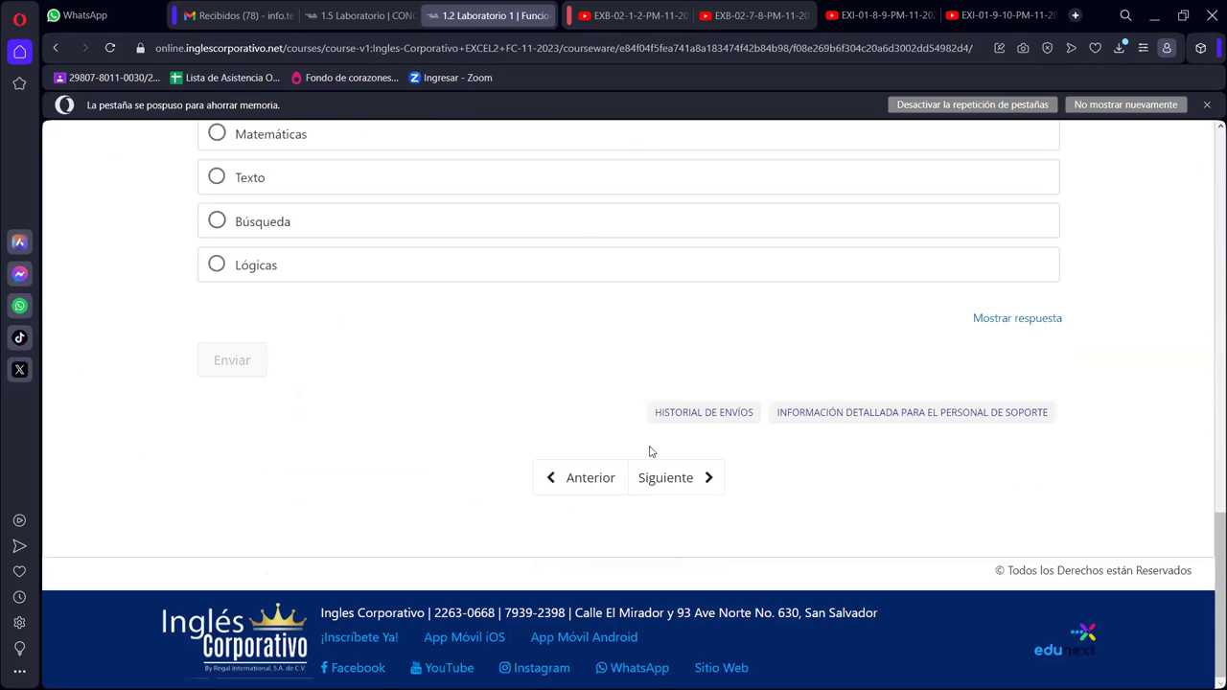
{"action": "scroll", "coordinate": [534, 501], "scroll_direction": "up", "scroll_amount": 5}
{"action": "scroll", "coordinate": [512, 419], "scroll_direction": "up", "scroll_amount": 5}
{"action": "scroll", "coordinate": [706, 323], "scroll_direction": "up", "scroll_amount": 1}
{"action": "scroll", "coordinate": [665, 375], "scroll_direction": "up", "scroll_amount": 2}
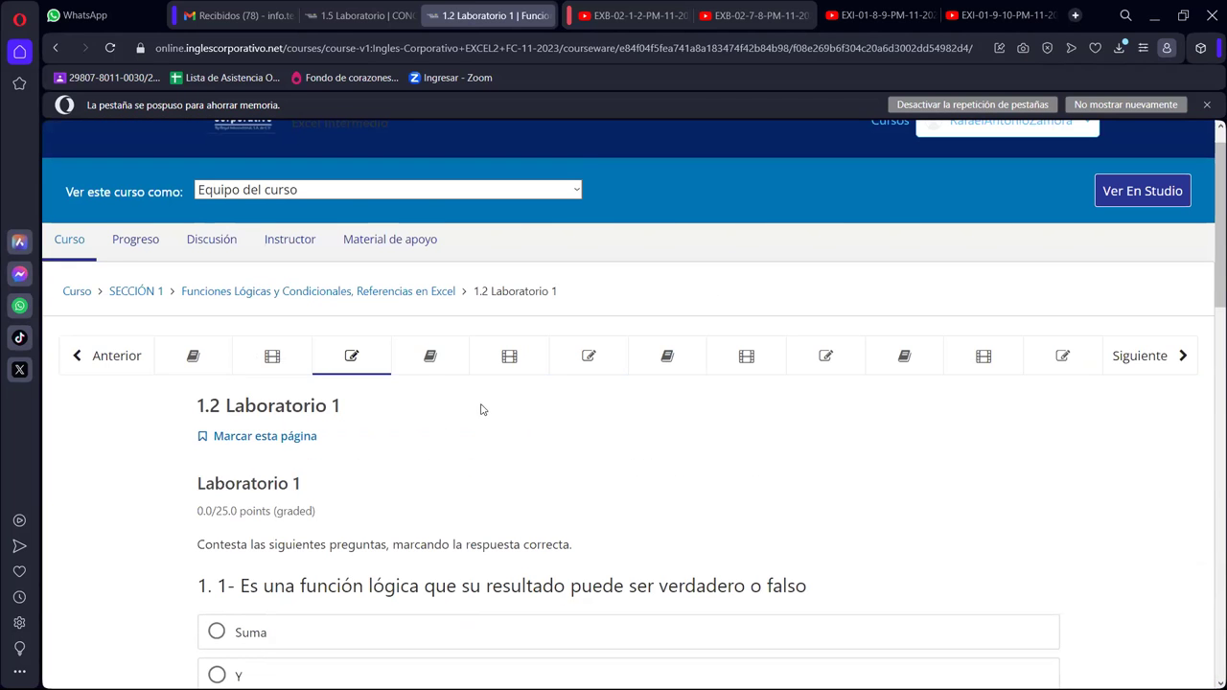
{"action": "left_click", "coordinate": [114, 358]}
{"action": "scroll", "coordinate": [581, 548], "scroll_direction": "down", "scroll_amount": 1}
{"action": "scroll", "coordinate": [402, 384], "scroll_direction": "down", "scroll_amount": 2}
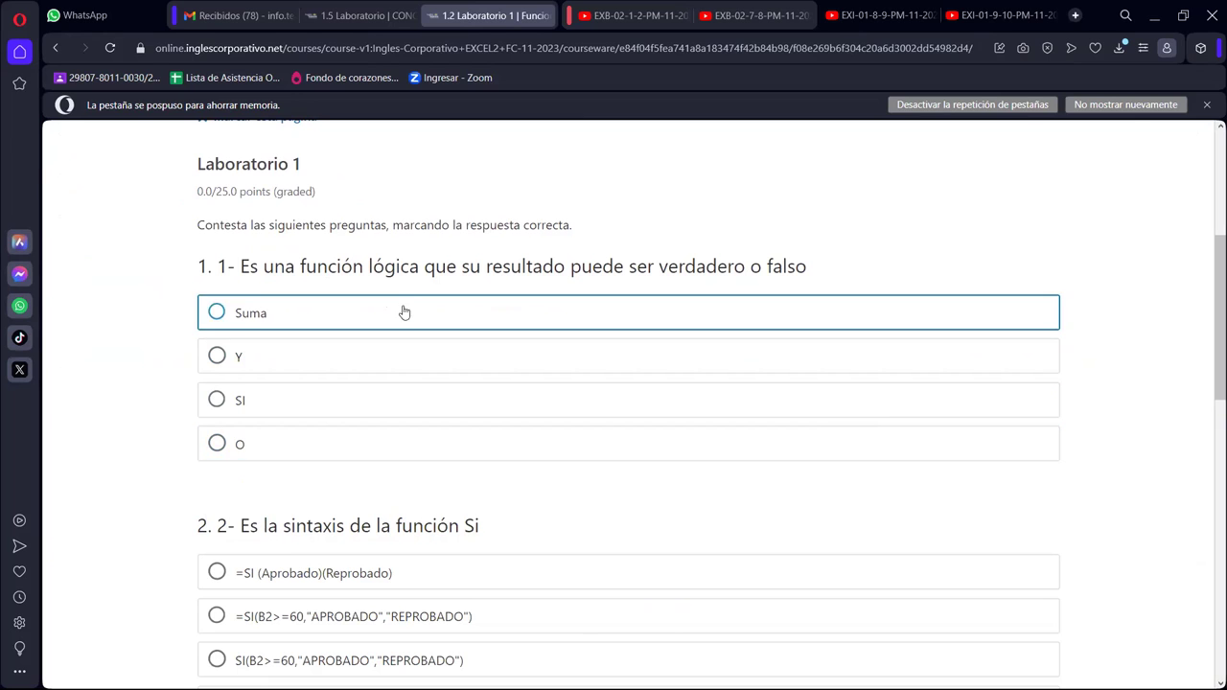
{"action": "scroll", "coordinate": [411, 321], "scroll_direction": "up", "scroll_amount": 2}
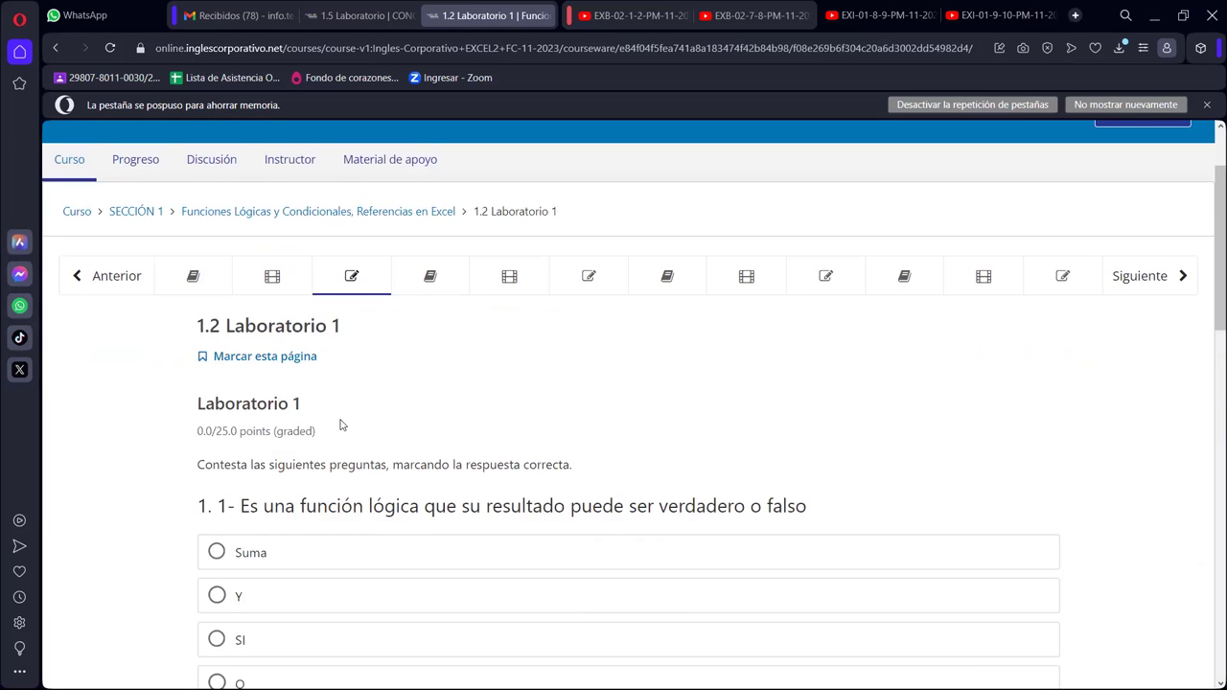
{"action": "left_click", "coordinate": [1149, 280]}
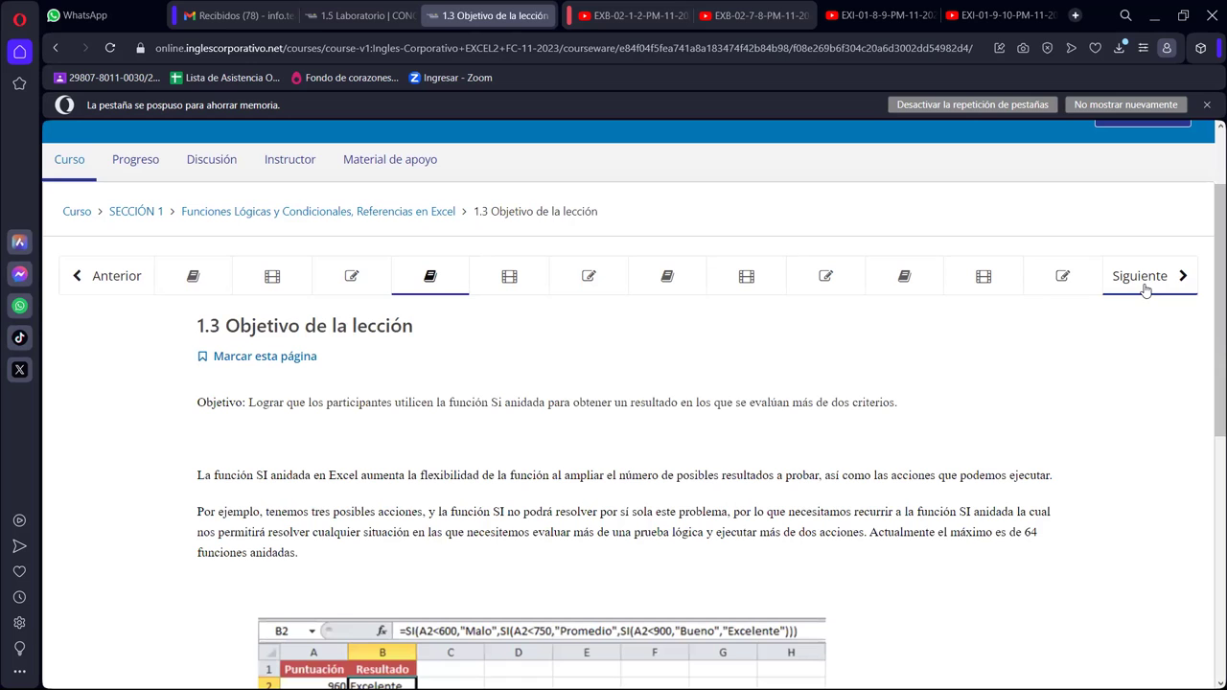
- Advance through 1.5 Laboratorio 2 and 1.6 to the 1.7 Funciones condicionales lesson
{"action": "scroll", "coordinate": [535, 522], "scroll_direction": "down", "scroll_amount": 3}
{"action": "scroll", "coordinate": [551, 518], "scroll_direction": "up", "scroll_amount": 4}
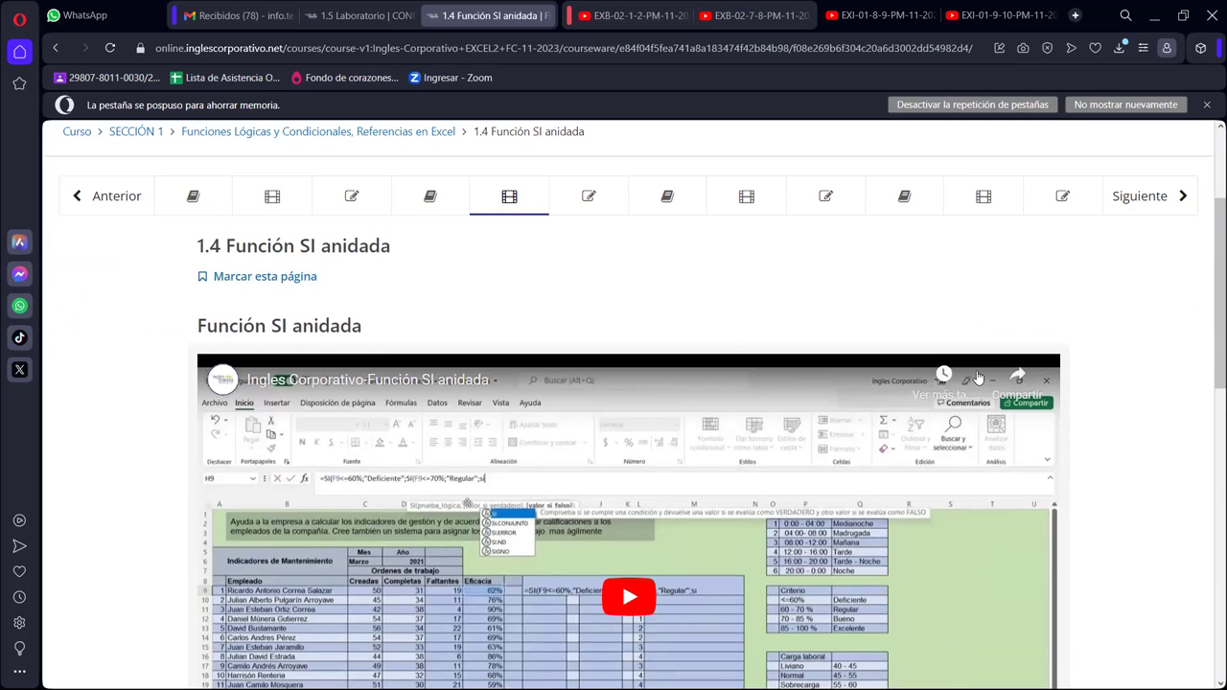
{"action": "scroll", "coordinate": [977, 377], "scroll_direction": "down", "scroll_amount": 5}
{"action": "scroll", "coordinate": [949, 443], "scroll_direction": "down", "scroll_amount": 3}
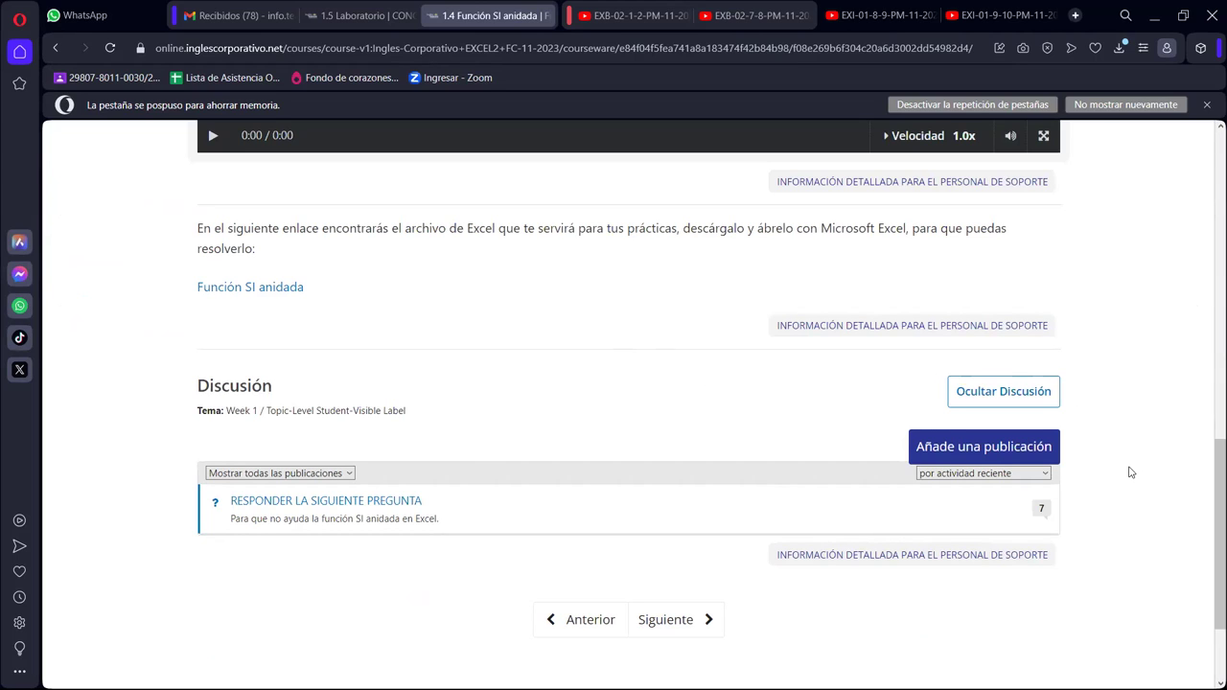
{"action": "scroll", "coordinate": [1132, 470], "scroll_direction": "up", "scroll_amount": 3}
{"action": "scroll", "coordinate": [1137, 466], "scroll_direction": "up", "scroll_amount": 4}
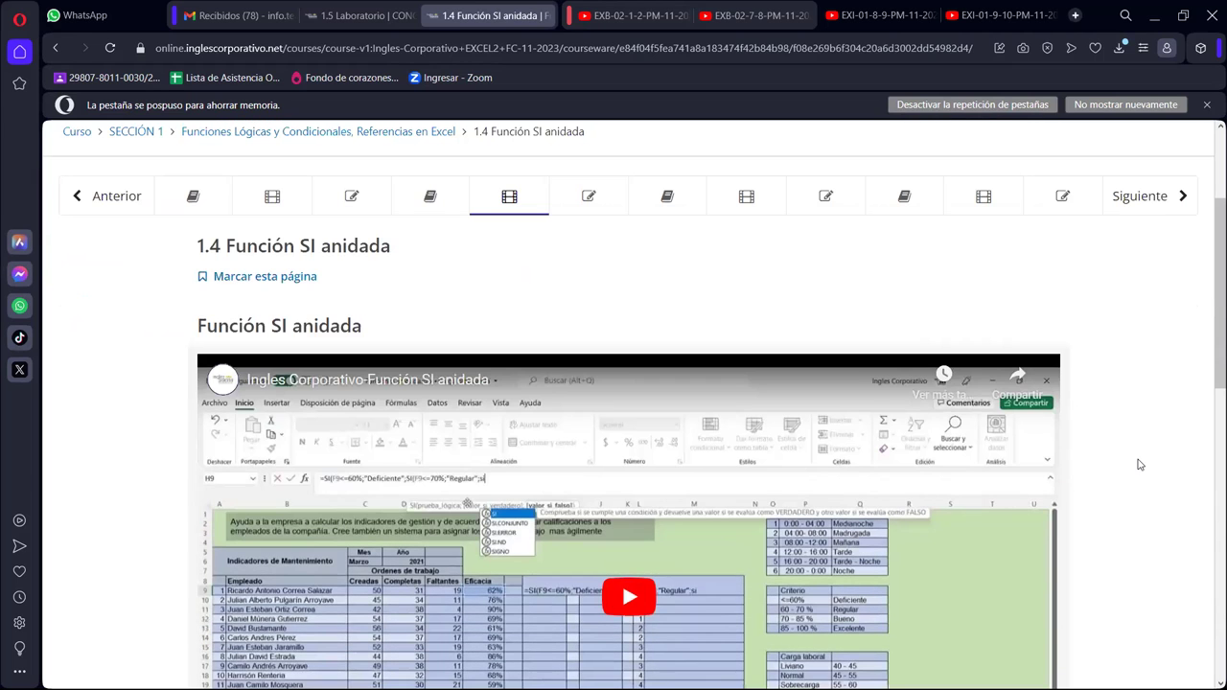
{"action": "scroll", "coordinate": [1139, 464], "scroll_direction": "up", "scroll_amount": 1}
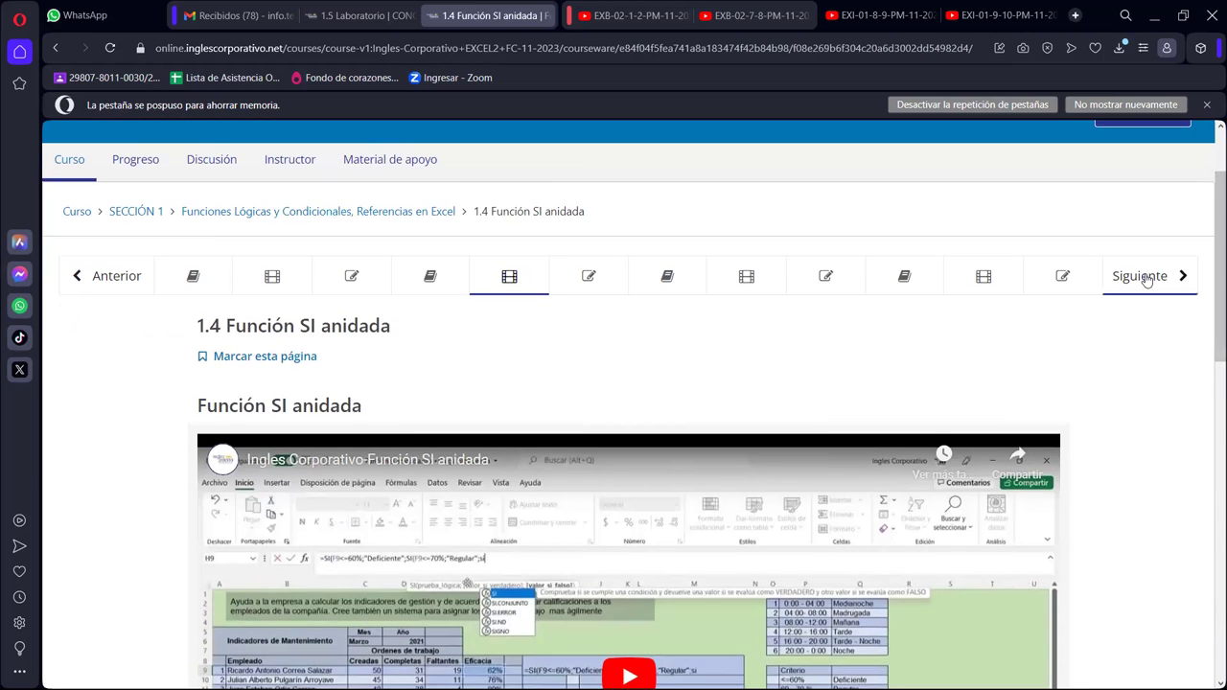
{"action": "left_click", "coordinate": [1145, 277]}
{"action": "left_click", "coordinate": [1145, 278]}
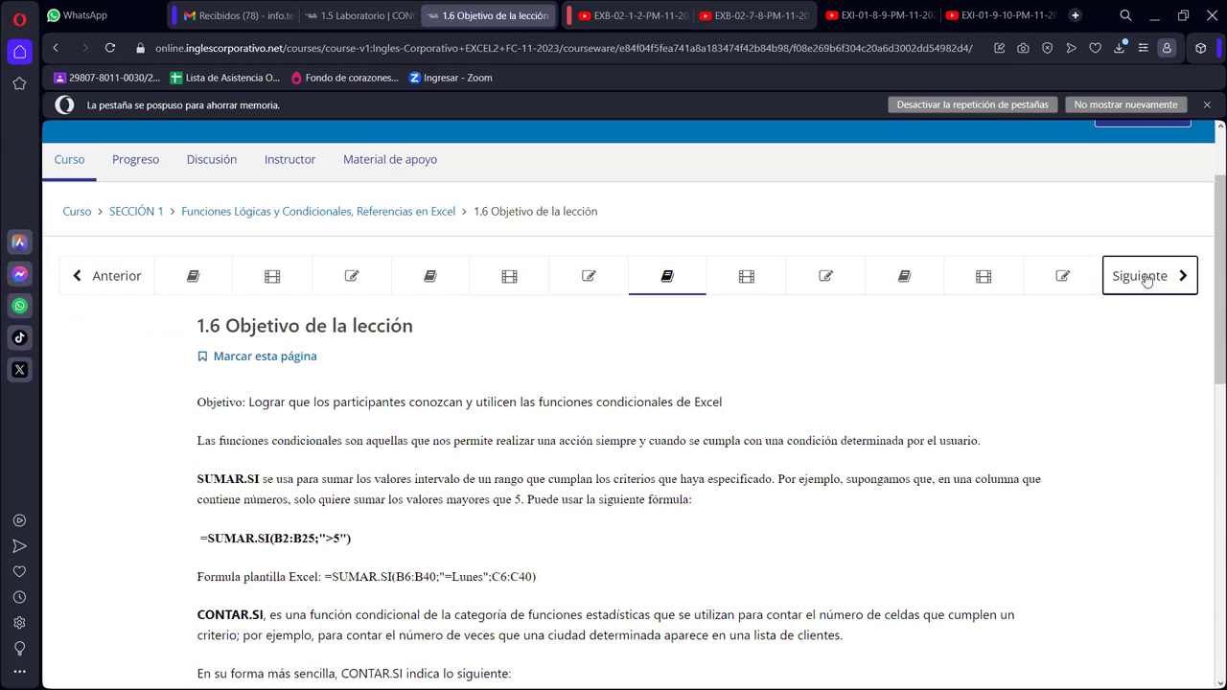
{"action": "left_click", "coordinate": [1148, 278]}
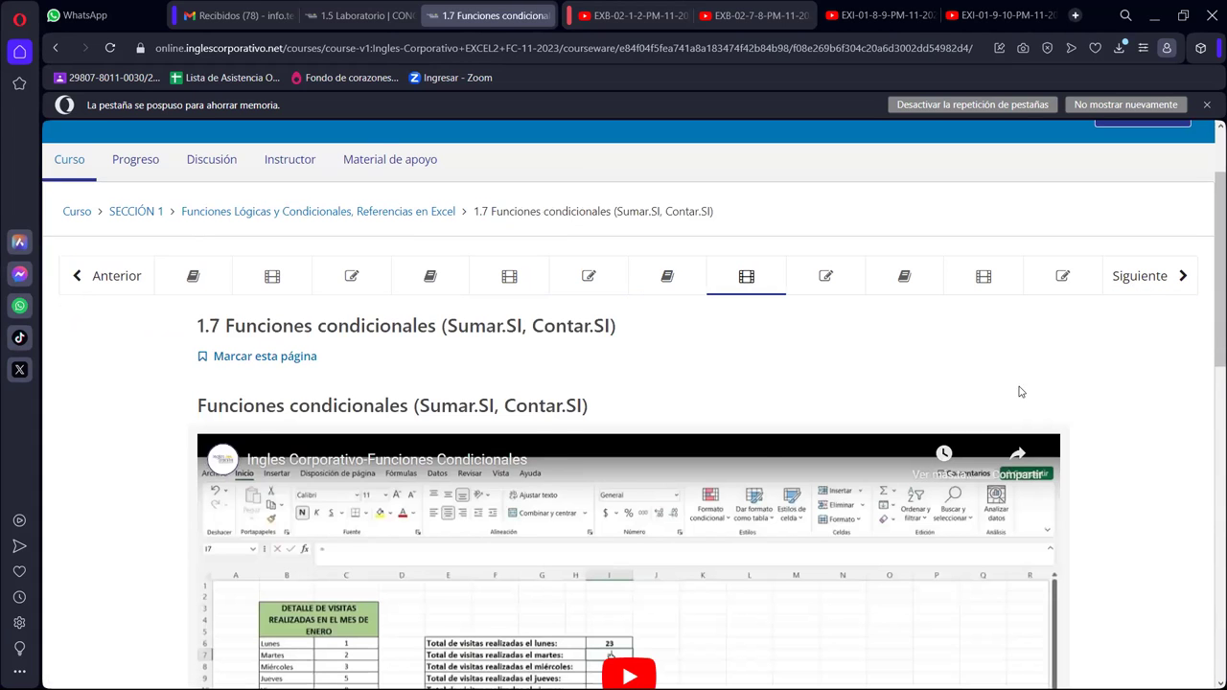
- Step back through every lesson to 1.0 Objetivo de la lección, then forward to 1.1 Función SI
{"action": "left_click", "coordinate": [78, 278]}
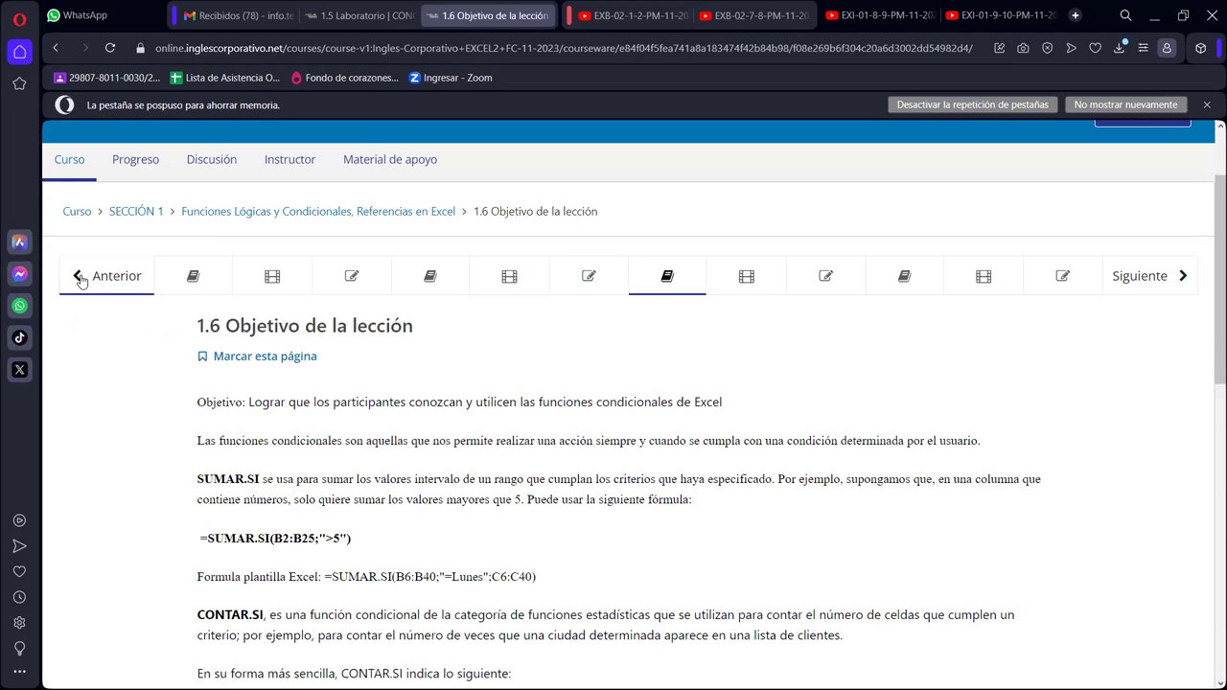
{"action": "left_click", "coordinate": [82, 278]}
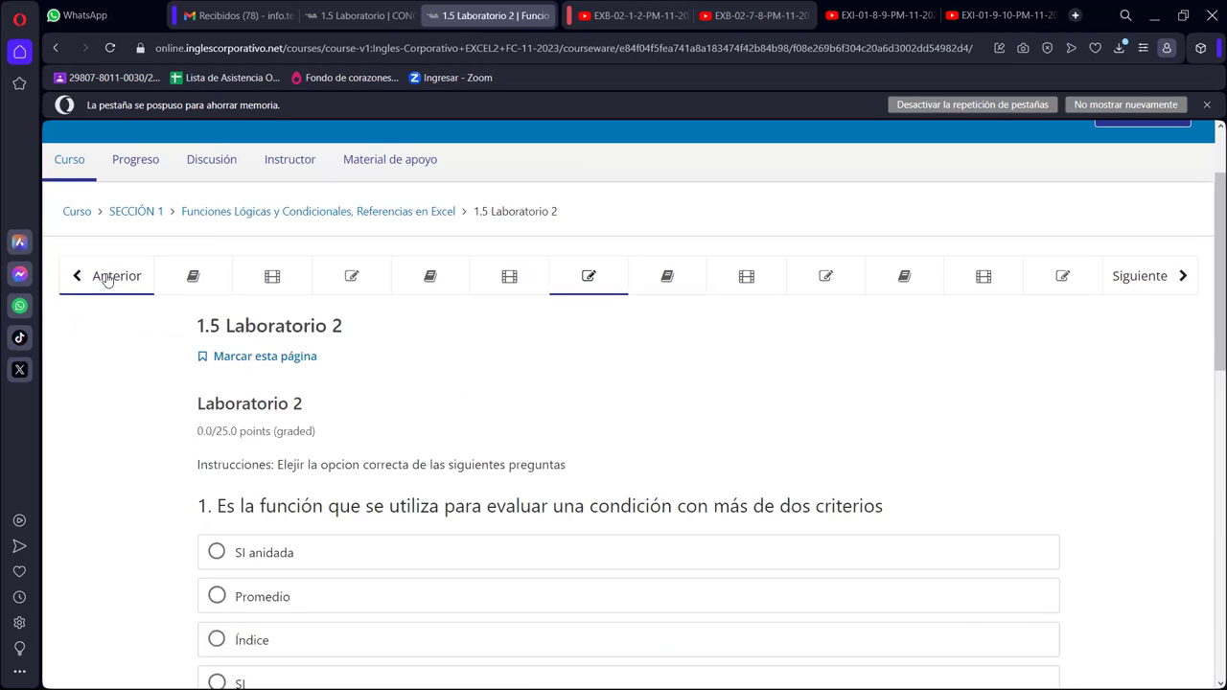
{"action": "left_click", "coordinate": [106, 278]}
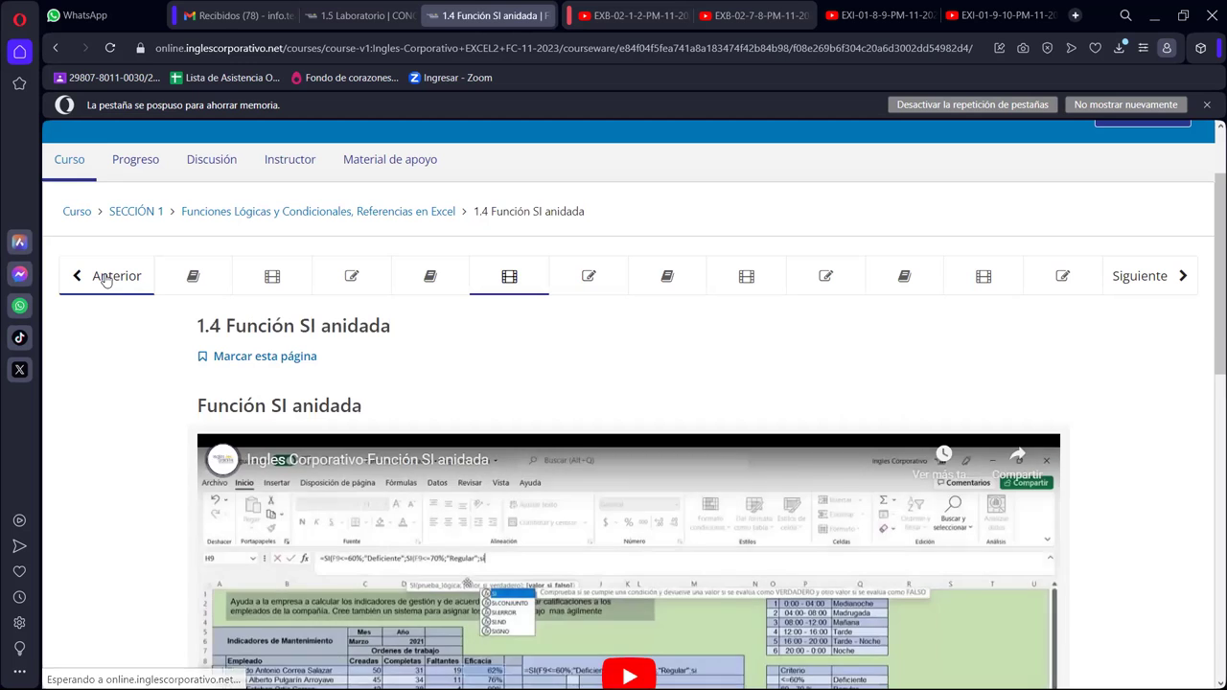
{"action": "left_click", "coordinate": [105, 278]}
{"action": "left_click", "coordinate": [107, 278]}
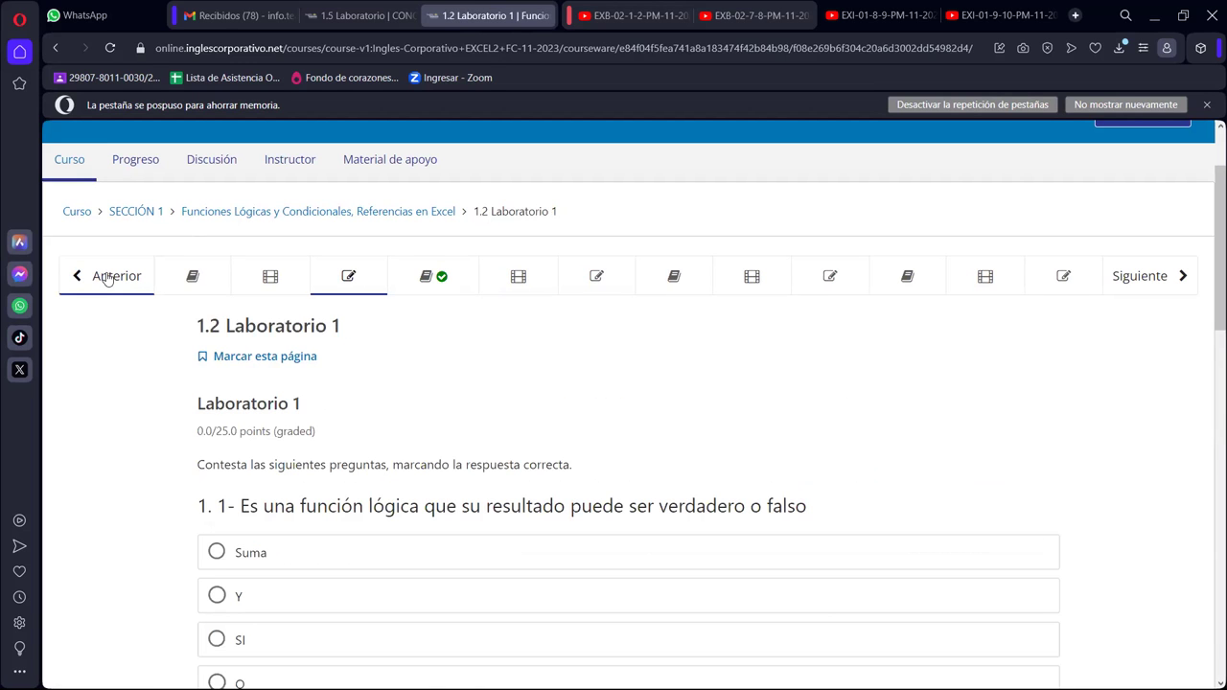
{"action": "left_click", "coordinate": [108, 278]}
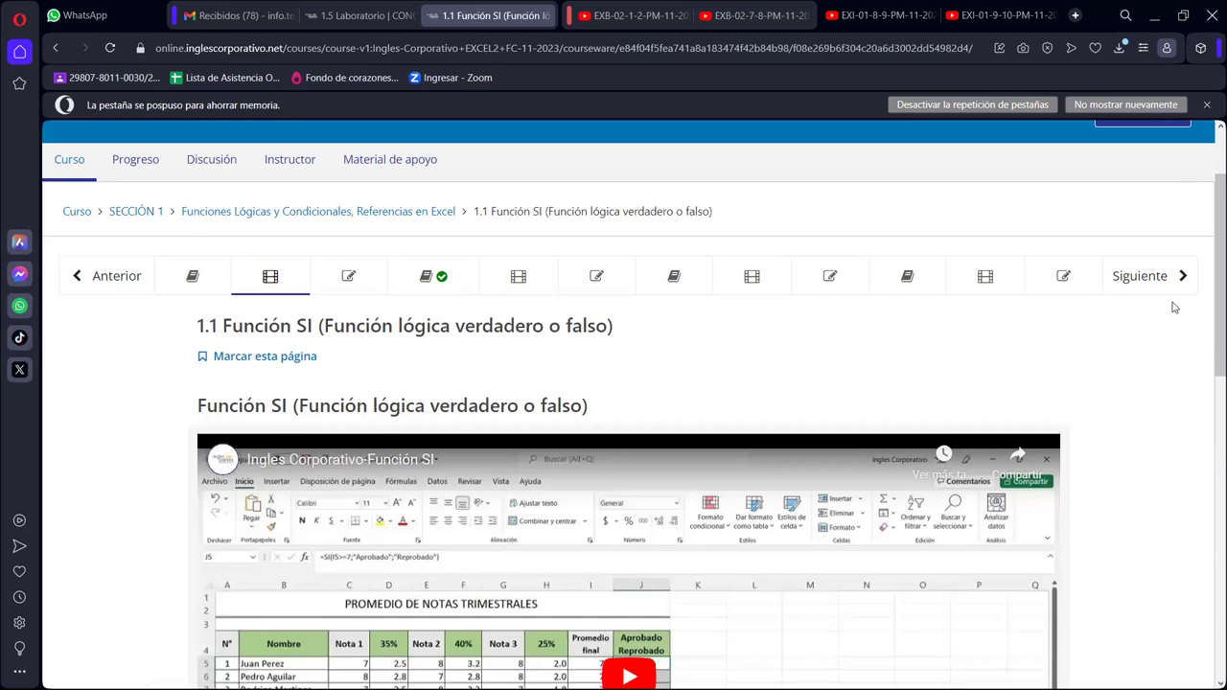
{"action": "left_click", "coordinate": [96, 276]}
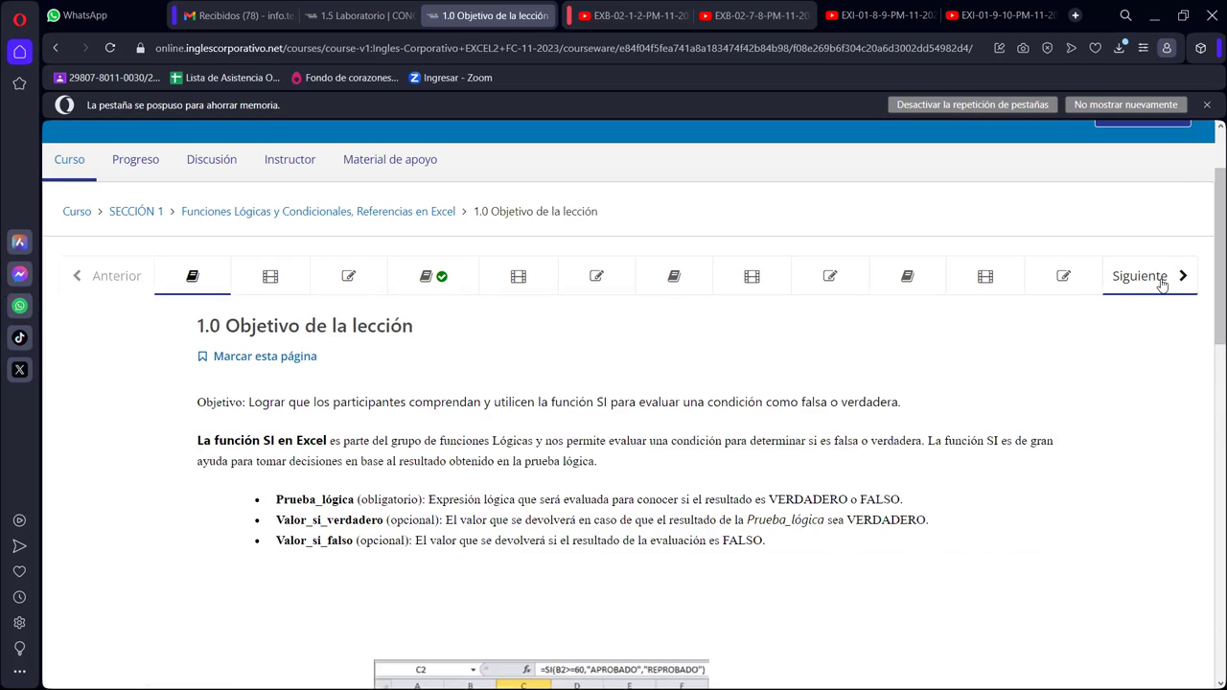
{"action": "left_click", "coordinate": [1160, 280]}
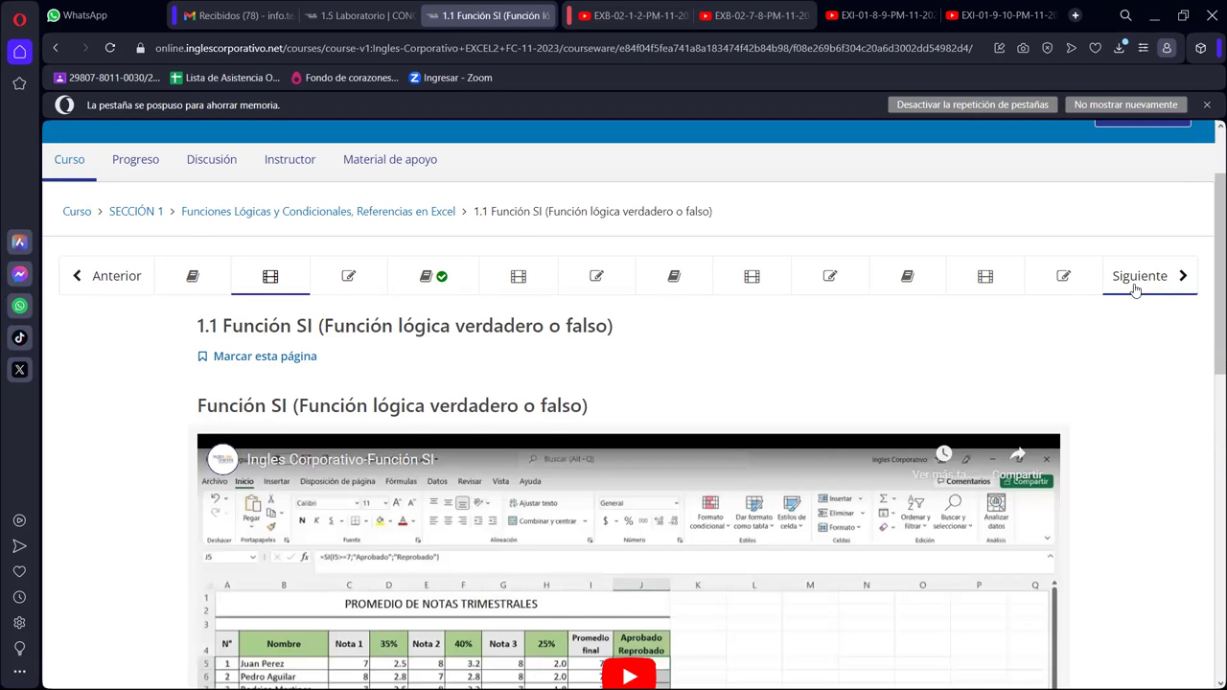
{"action": "mouse_move", "coordinate": [627, 15]}
{"action": "left_click", "coordinate": [652, 12]}
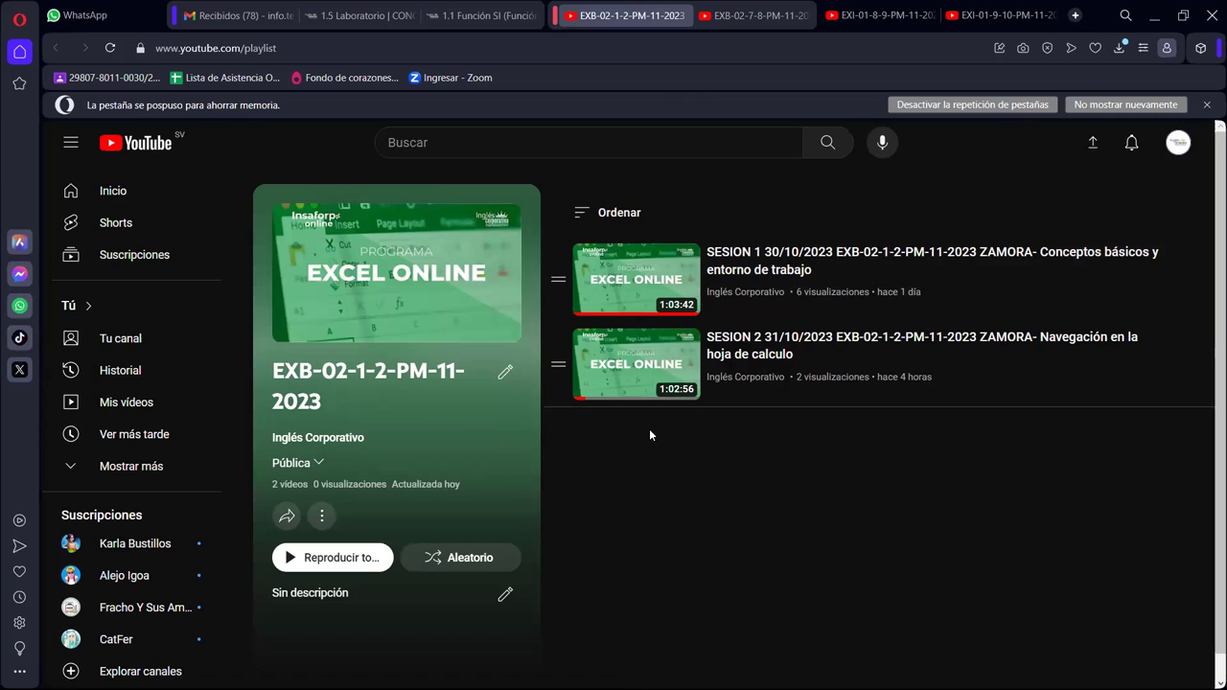
{"action": "mouse_move", "coordinate": [863, 278]}
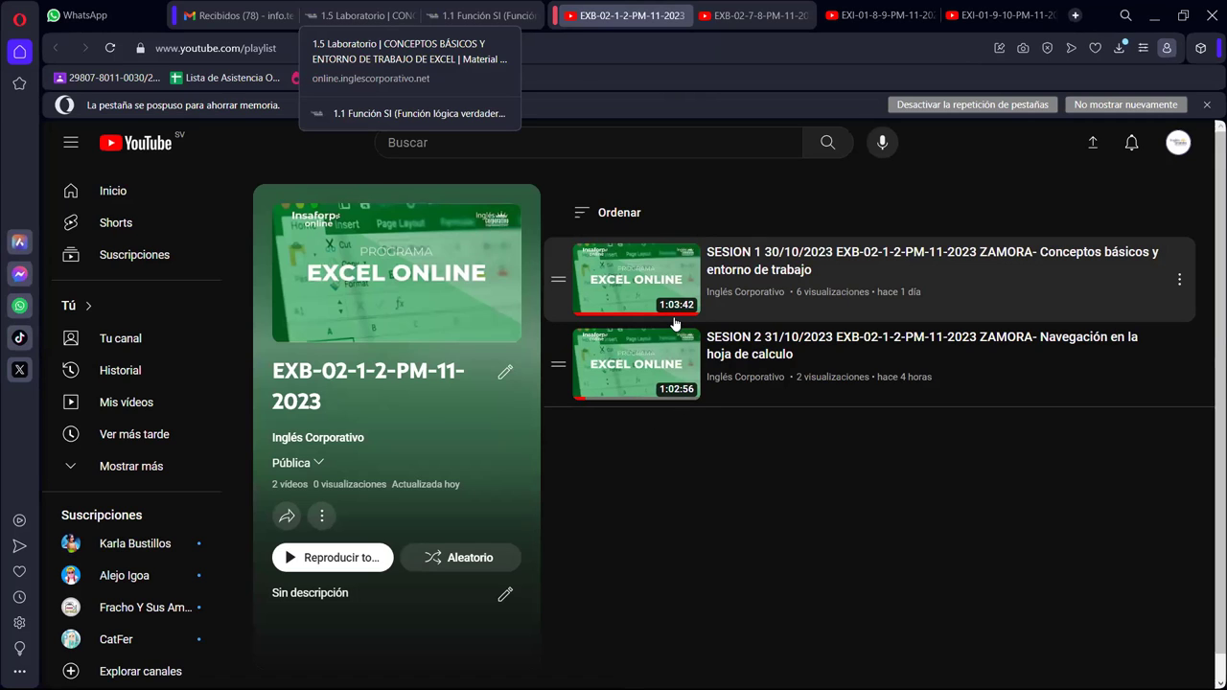
{"action": "left_click", "coordinate": [473, 16]}
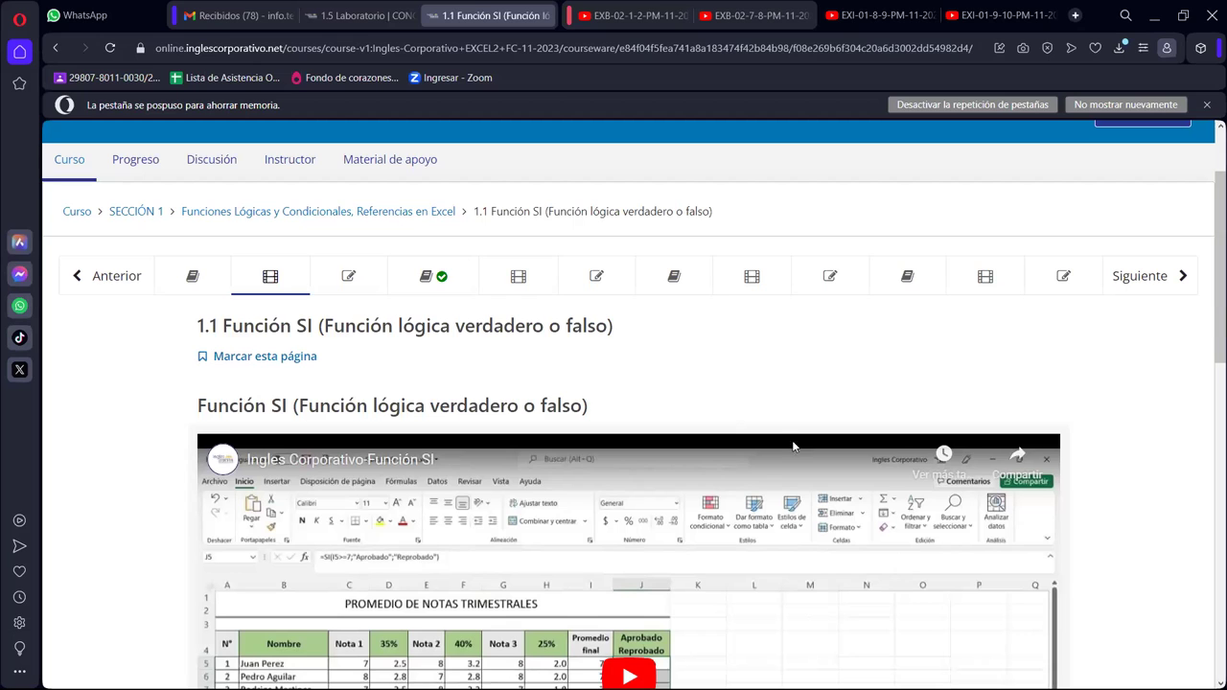
- Scroll the 1.1 Función SI page down to the practice file link and back up
{"action": "scroll", "coordinate": [814, 451], "scroll_direction": "down", "scroll_amount": 3}
{"action": "scroll", "coordinate": [814, 451], "scroll_direction": "down", "scroll_amount": 3}
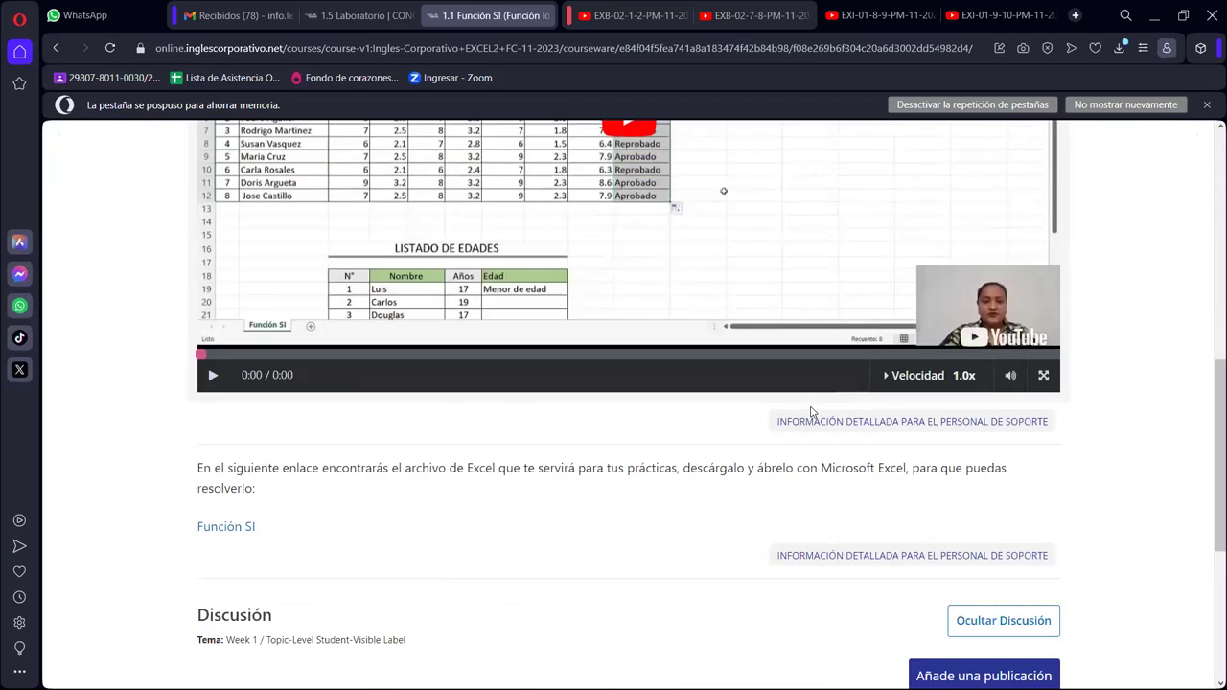
{"action": "scroll", "coordinate": [810, 412], "scroll_direction": "up", "scroll_amount": 5}
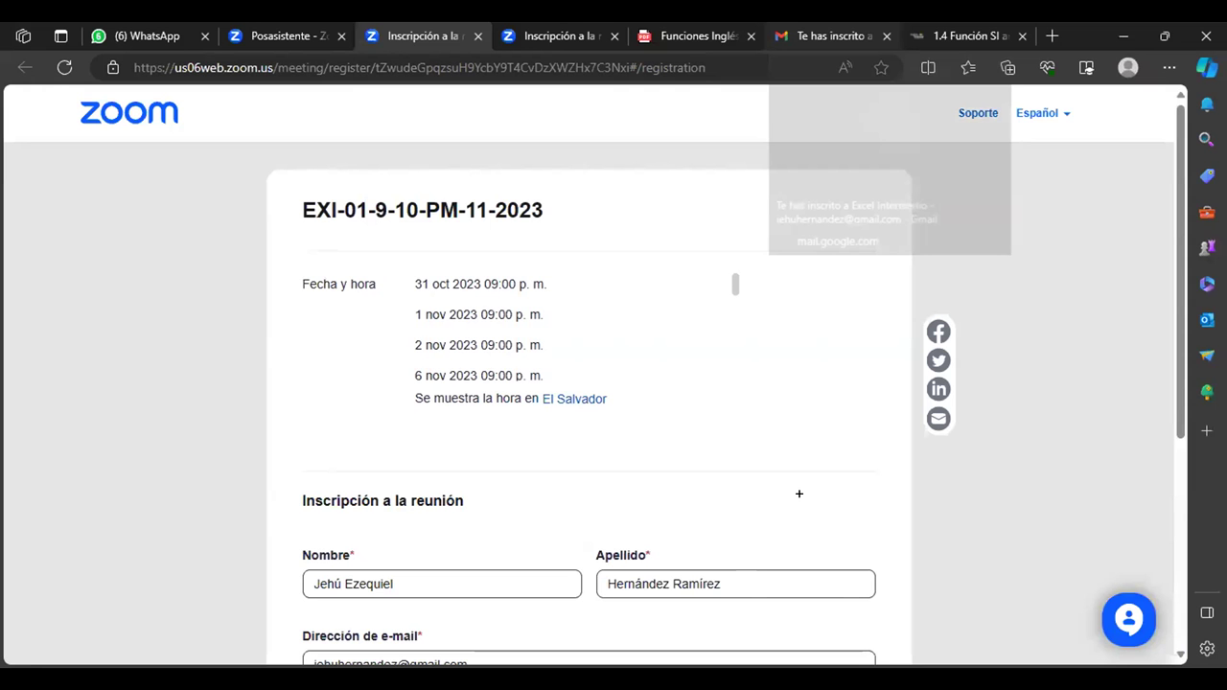
{"action": "left_click", "coordinate": [853, 45]}
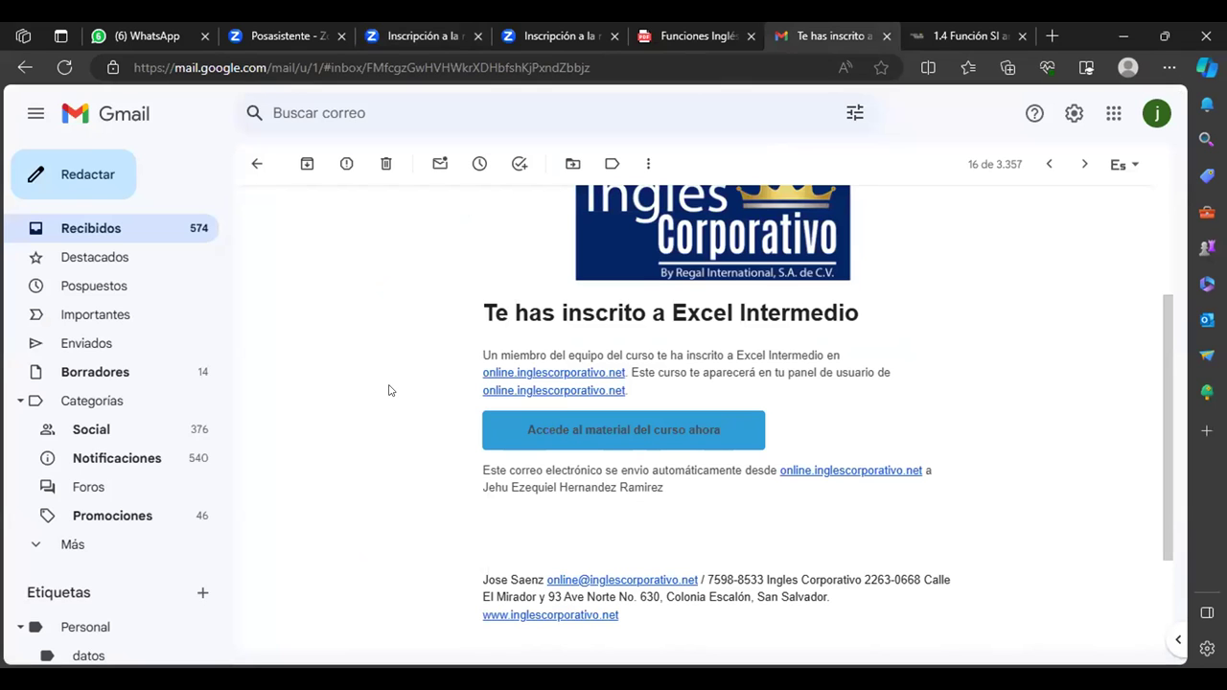
{"action": "key", "text": "ctrl+Tab"}
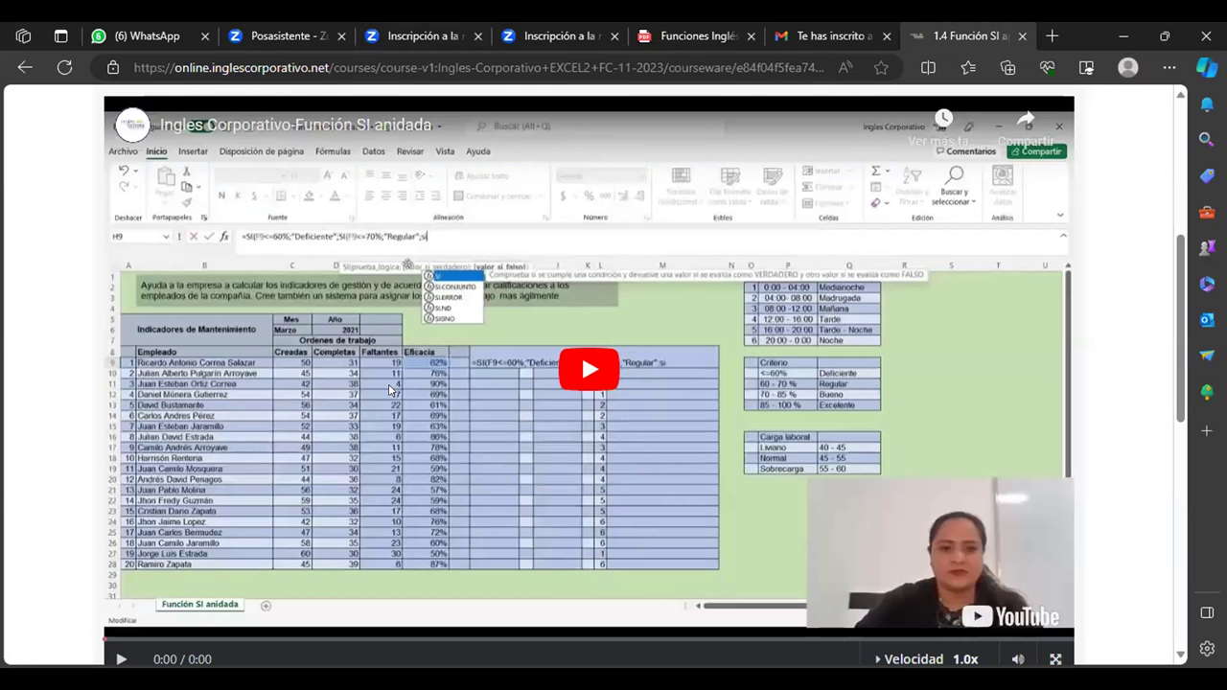
{"action": "key", "text": "ctrl+shift+Tab"}
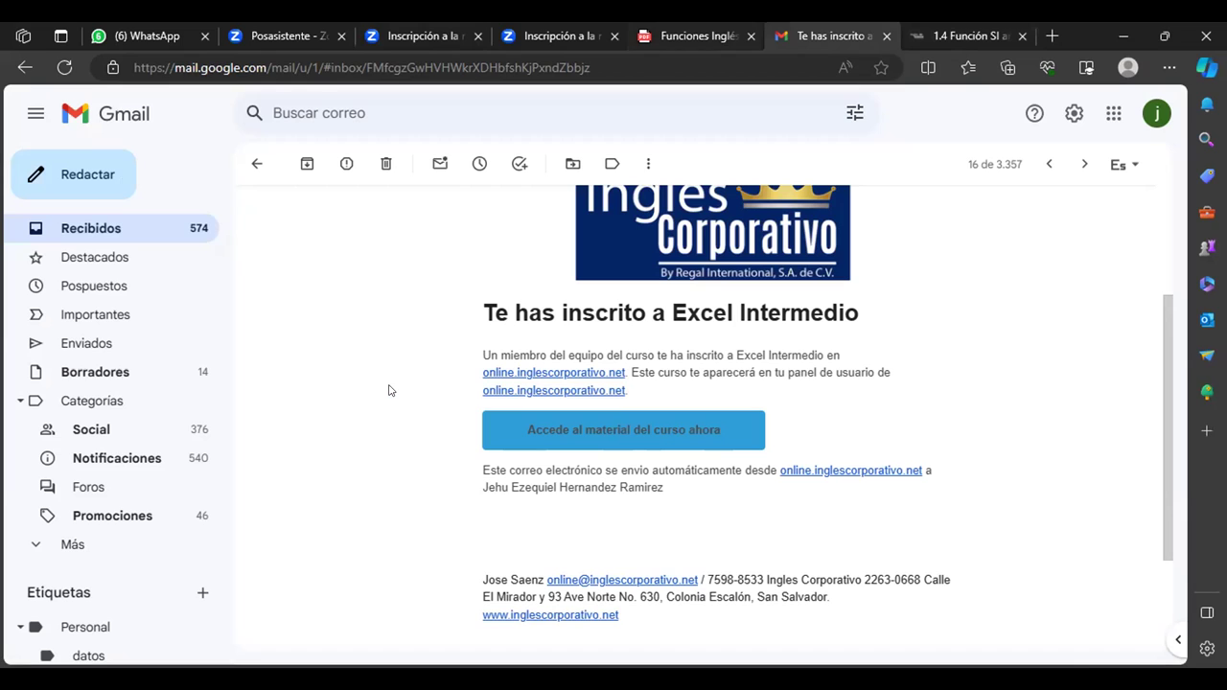
{"action": "key", "text": "ctrl+shift+Tab"}
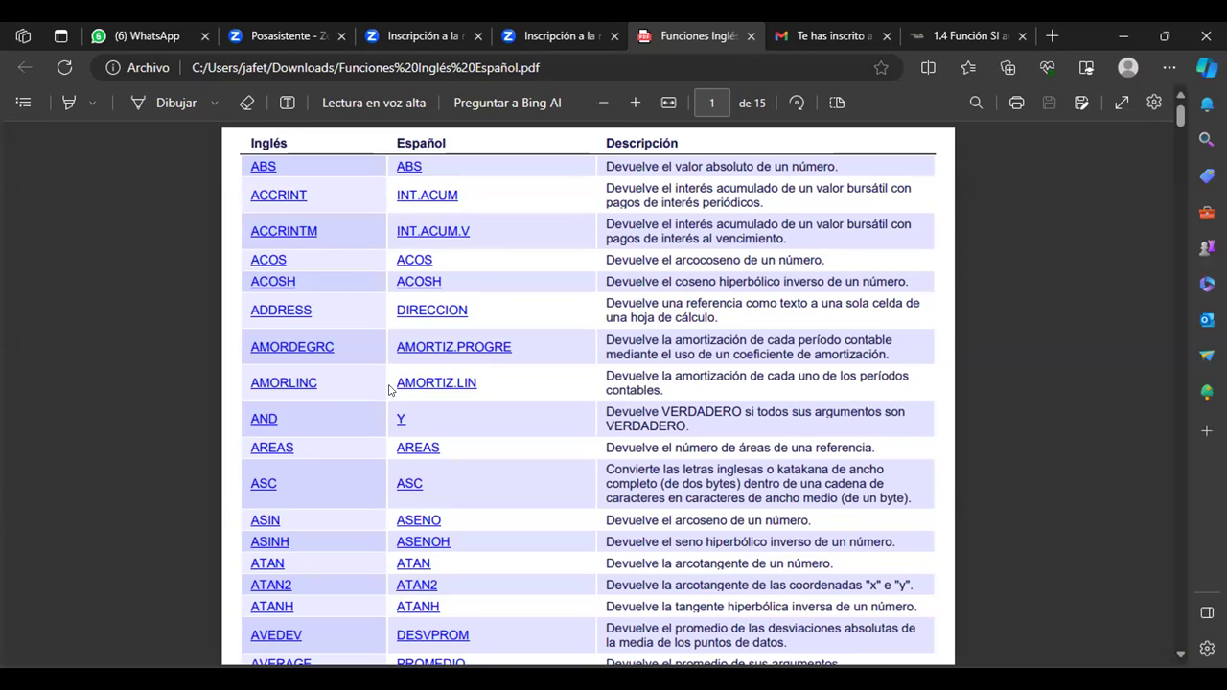
{"action": "key", "text": "ctrl+shift+Tab"}
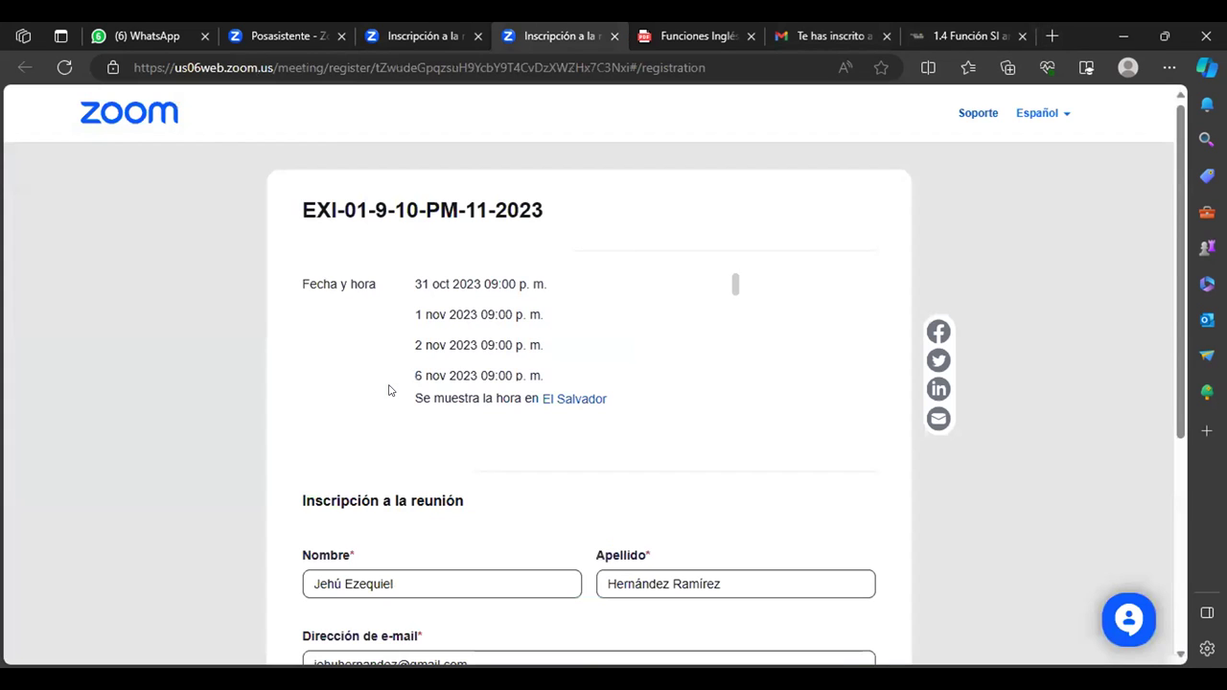